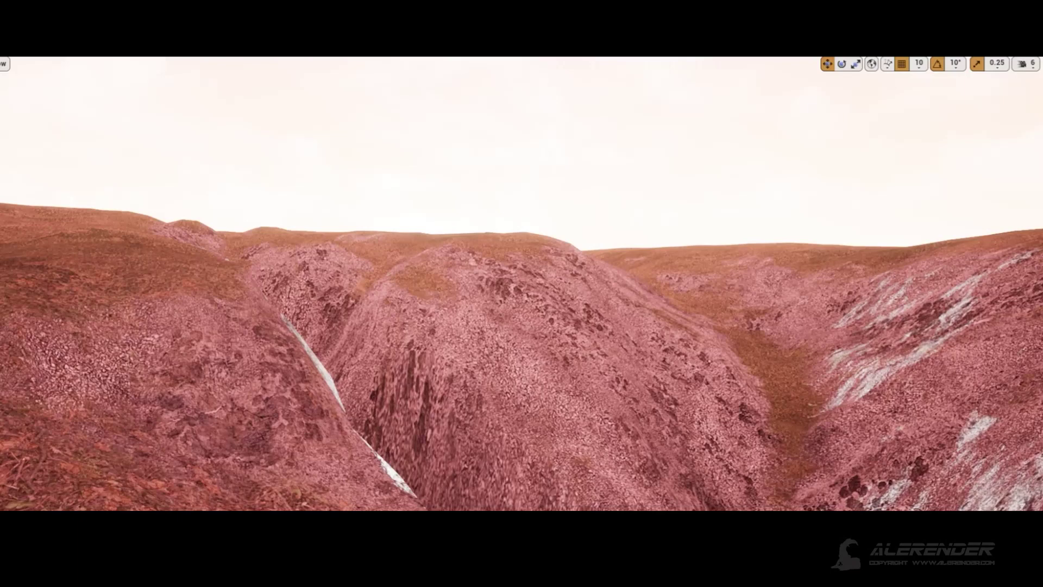
Play the finished landscape level and walk the mannequin across the terrain to examine the mountains and ground cover.
right_drag(522, 283, 467, 304)
click(412, 47)
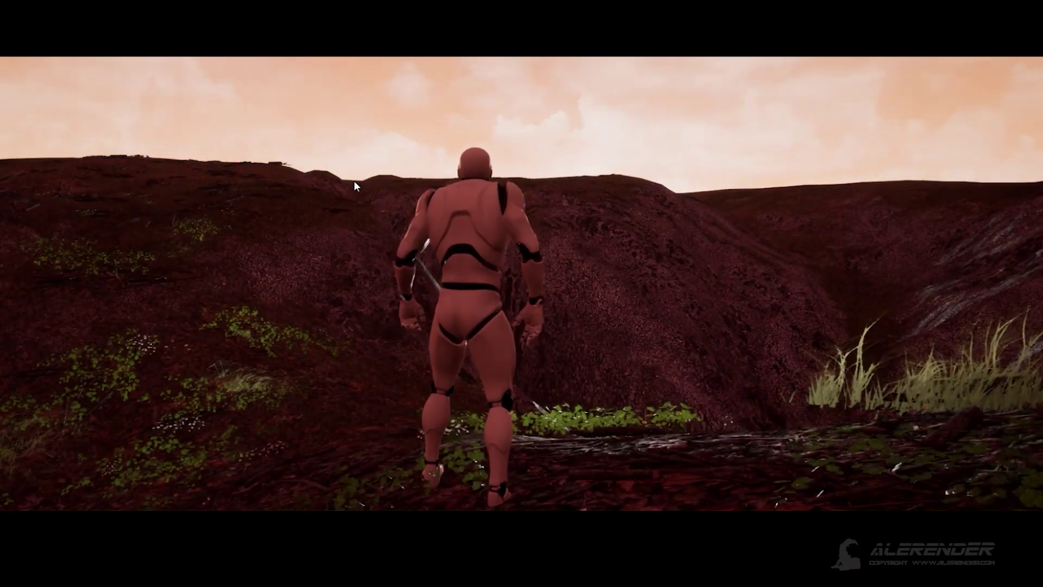
click(354, 181)
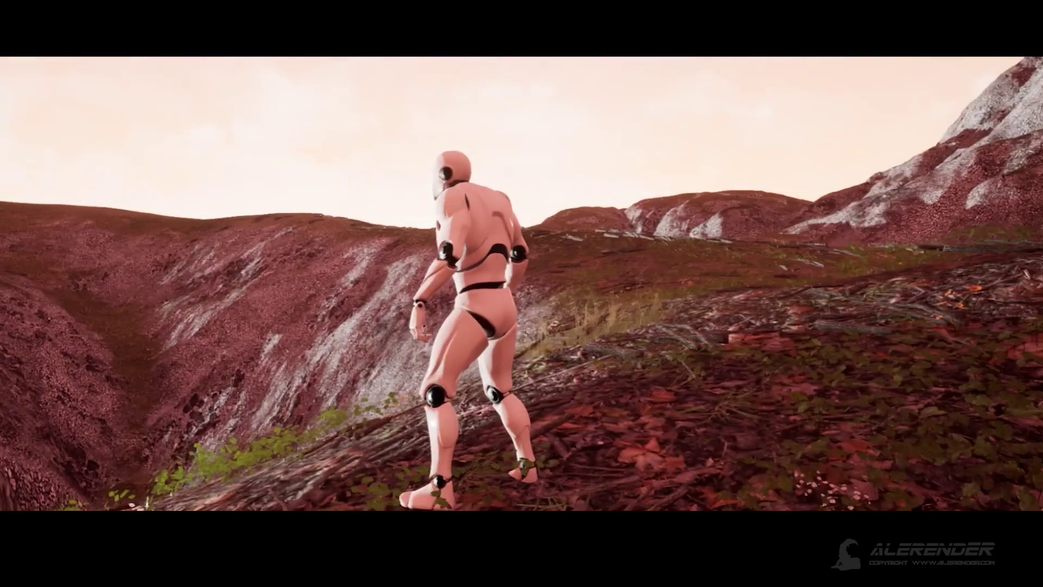
key(w)
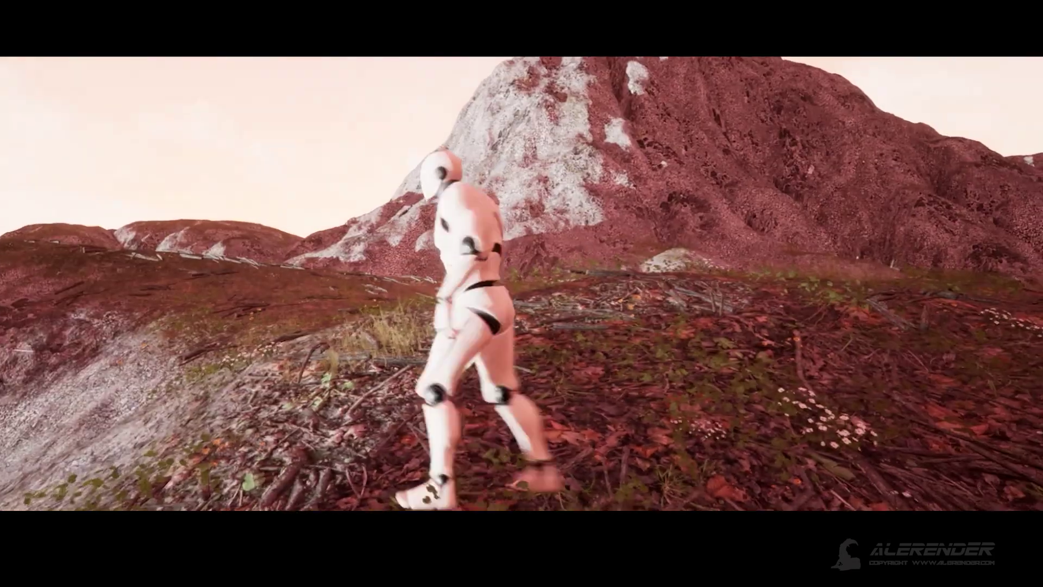
key(w)
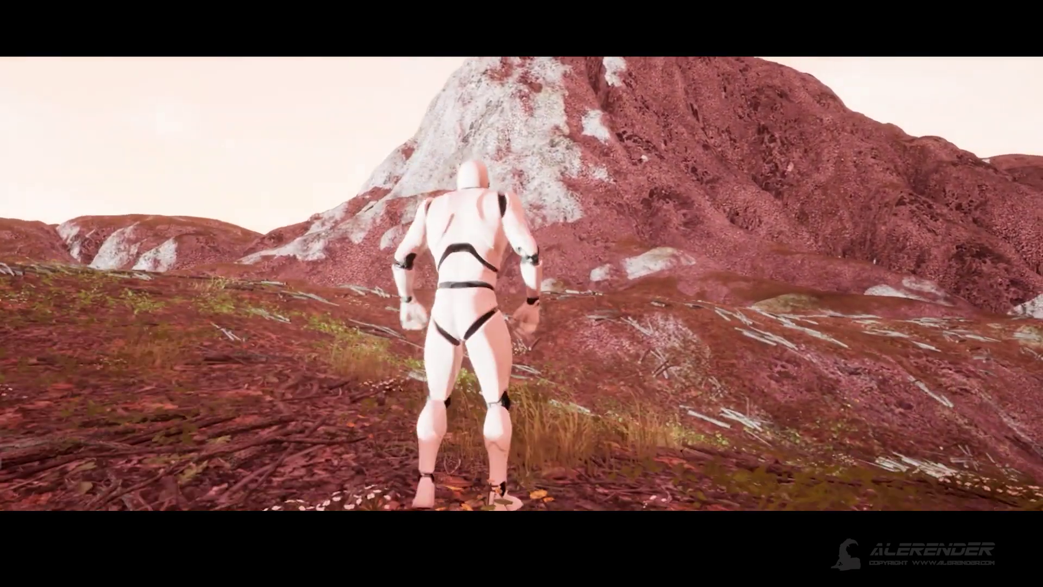
key(w)
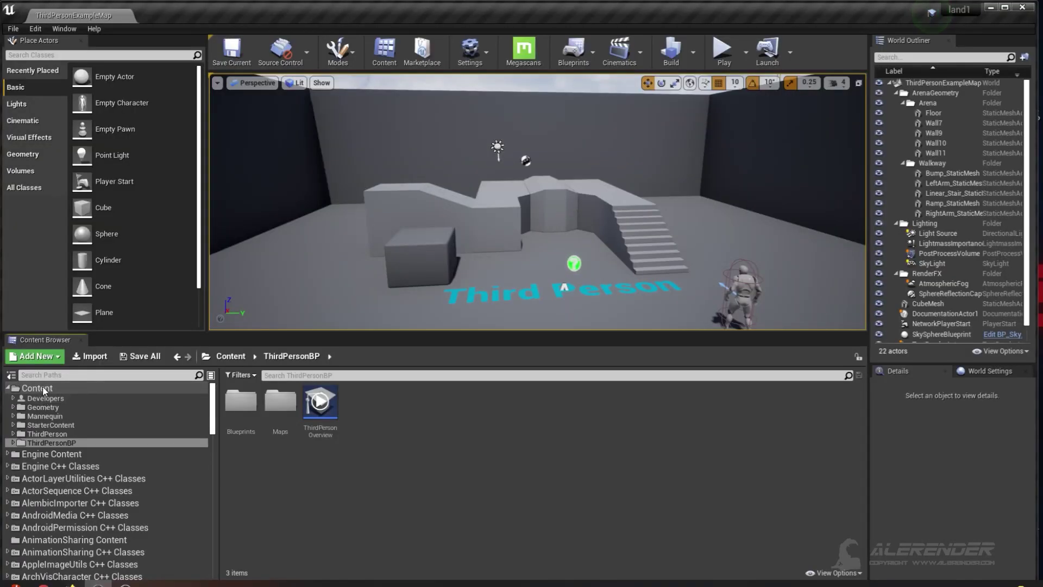
Create a new folder named Level inside the project's Content folder.
right_click(42, 387)
click(82, 131)
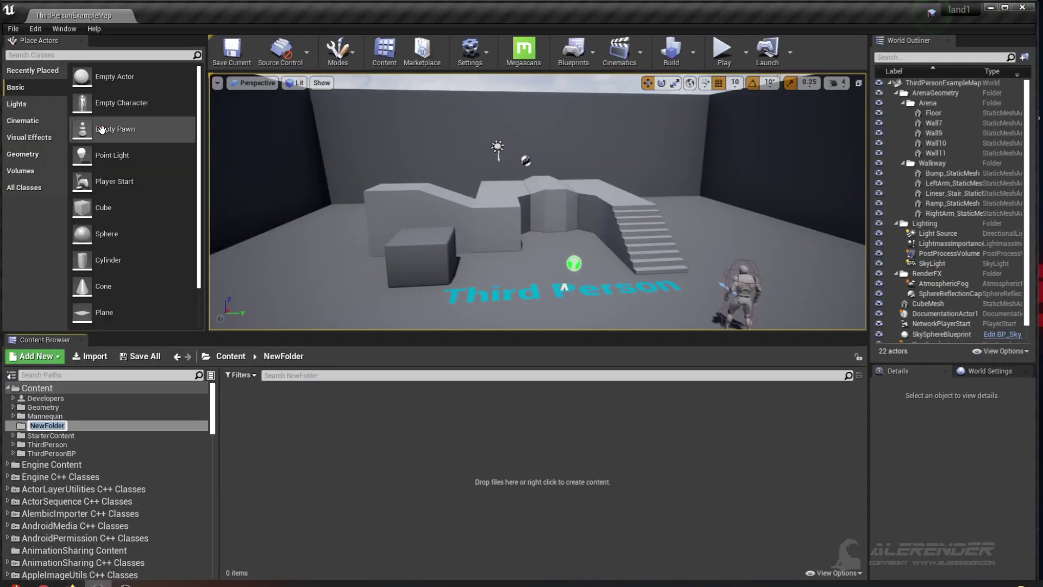
text(Level)
key(Return)
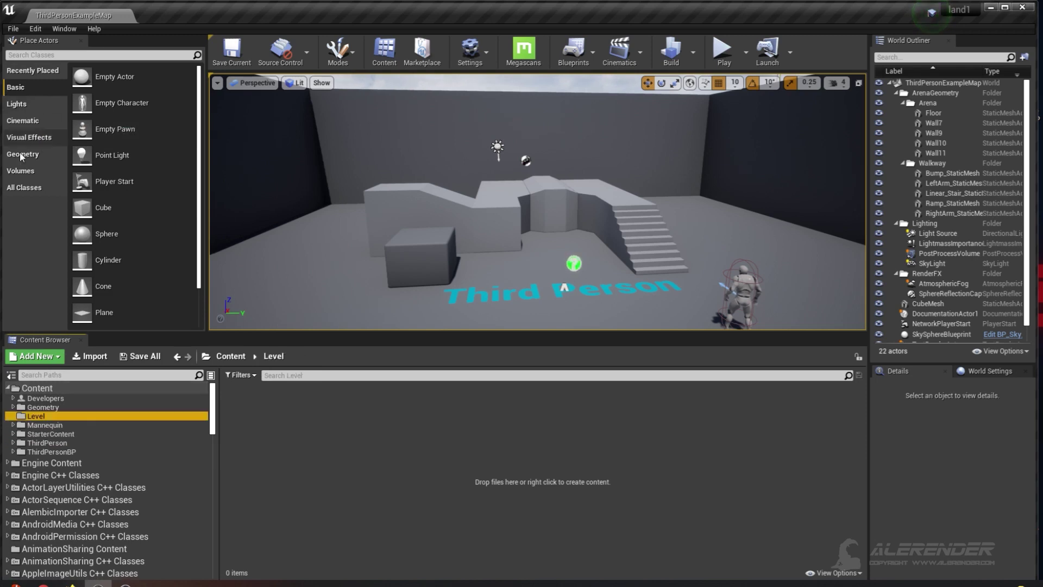
Create a new level from the Default template.
click(13, 28)
click(41, 50)
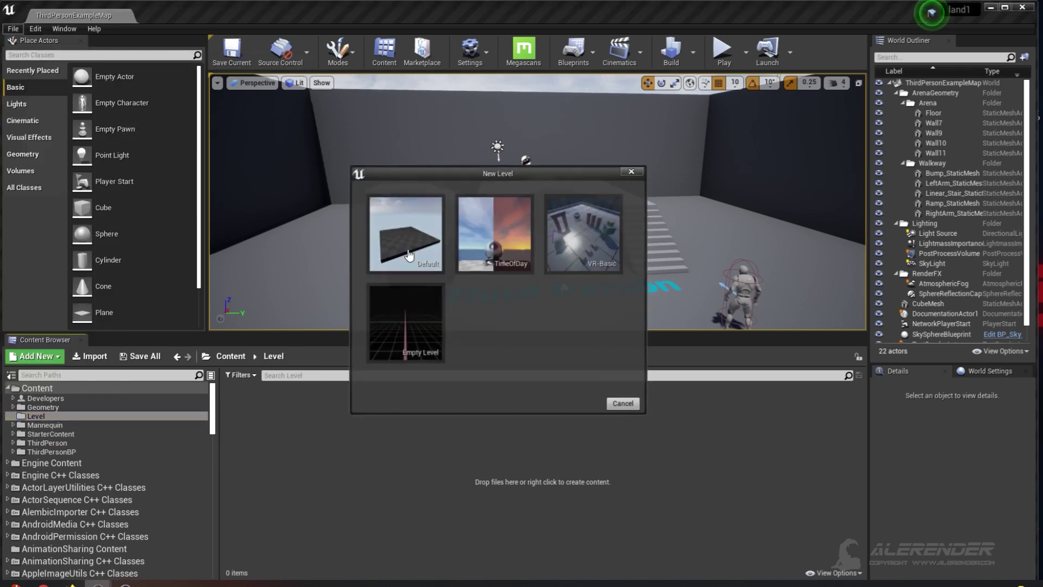
click(402, 233)
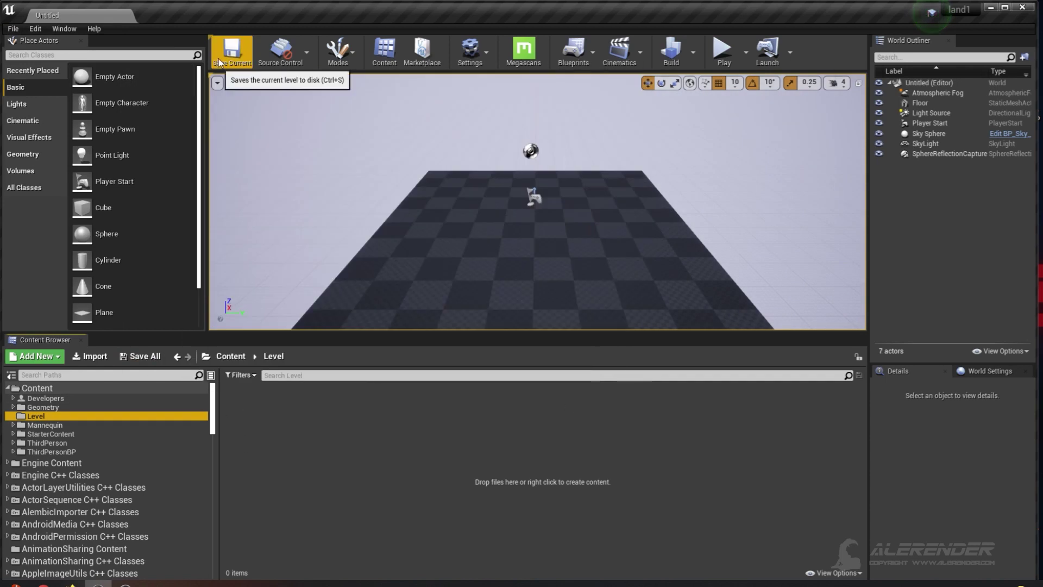
Save the new level as Land1 in the Level folder.
click(231, 52)
click(217, 166)
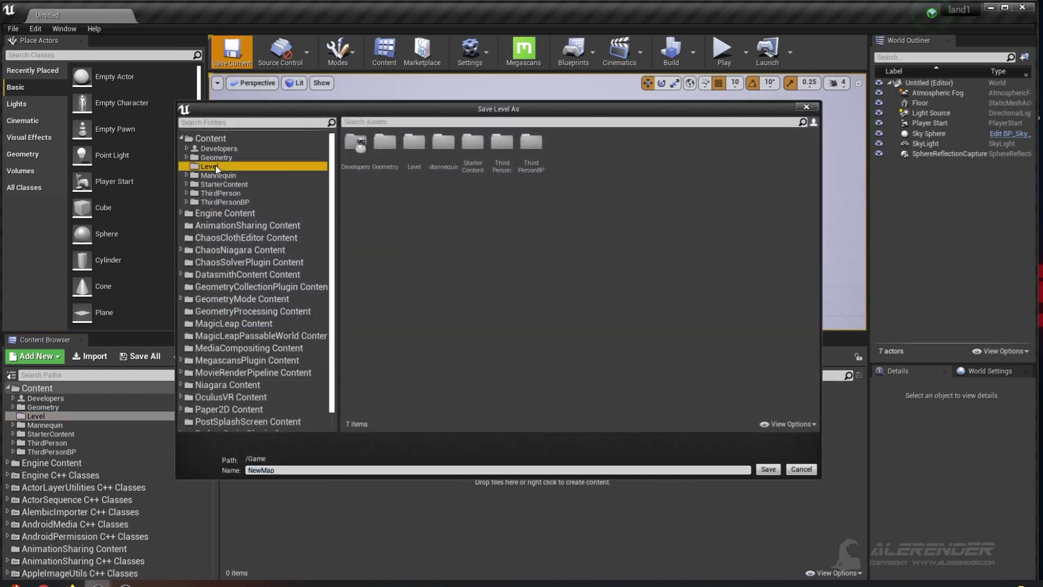
click(288, 469)
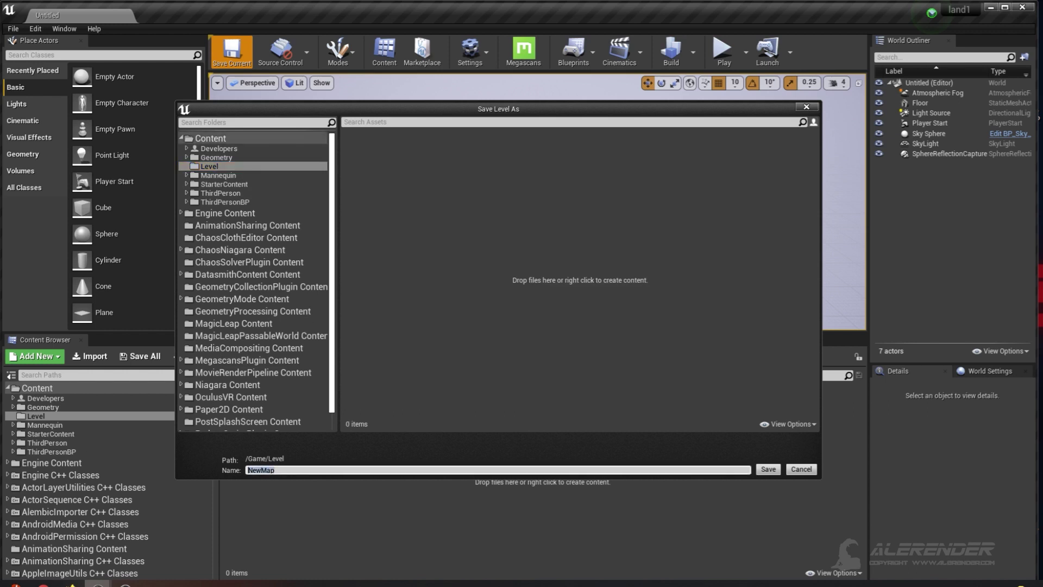
text(Land1)
key(Return)
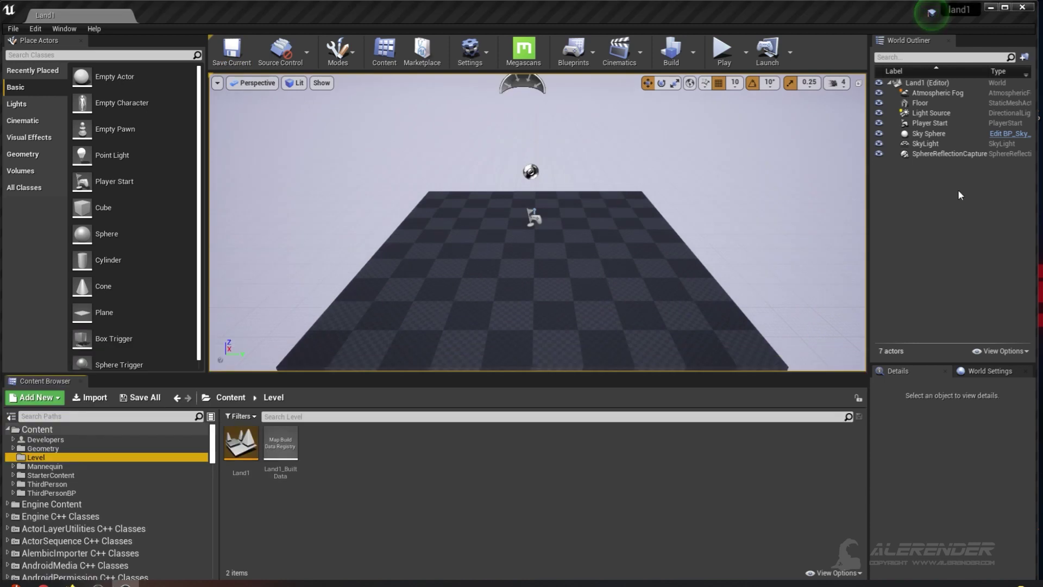
Delete the Floor mesh from the level and make the viewport slightly taller.
click(547, 310)
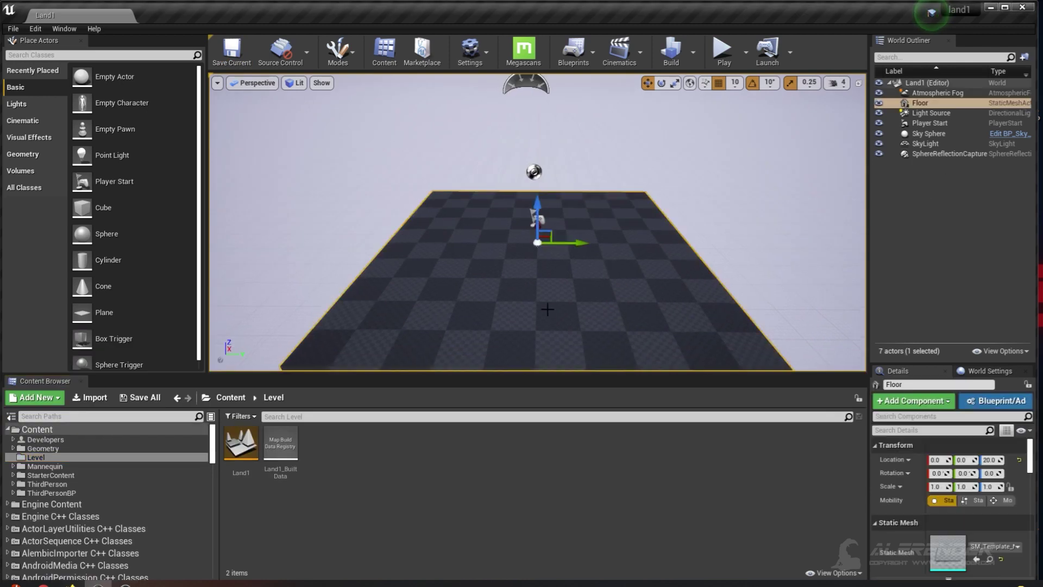
key(Delete)
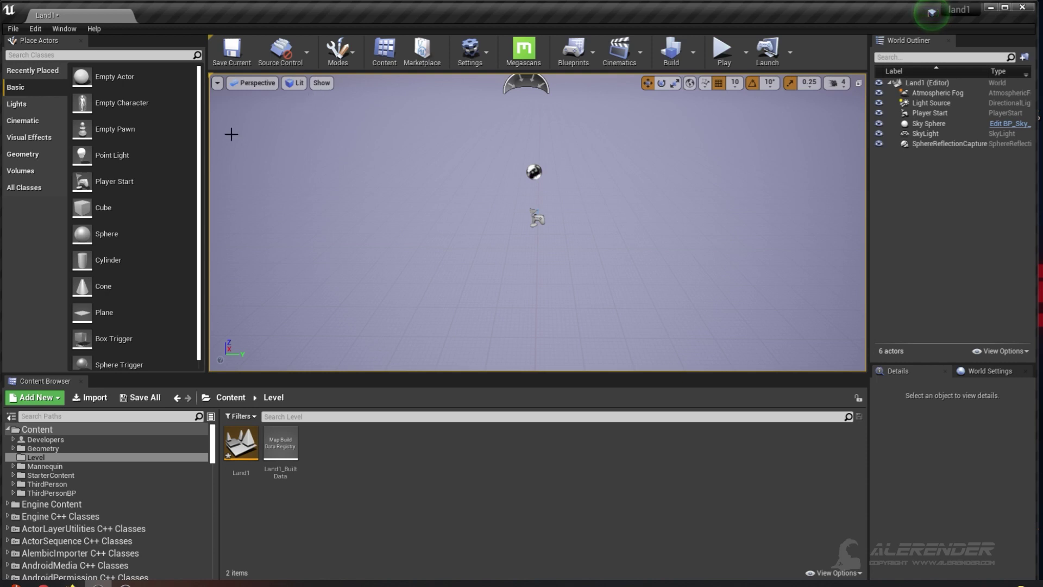
mouse_move(440, 381)
mouse_down()
mouse_move(440, 412)
mouse_move(440, 399)
mouse_up()
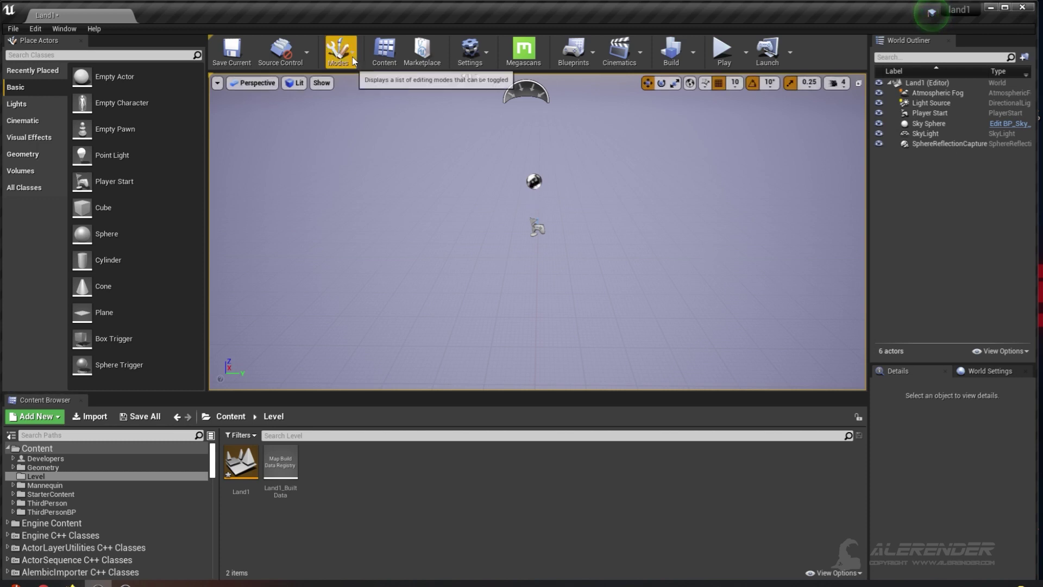
Switch the editor to Landscape mode for setting up a new landscape.
click(352, 56)
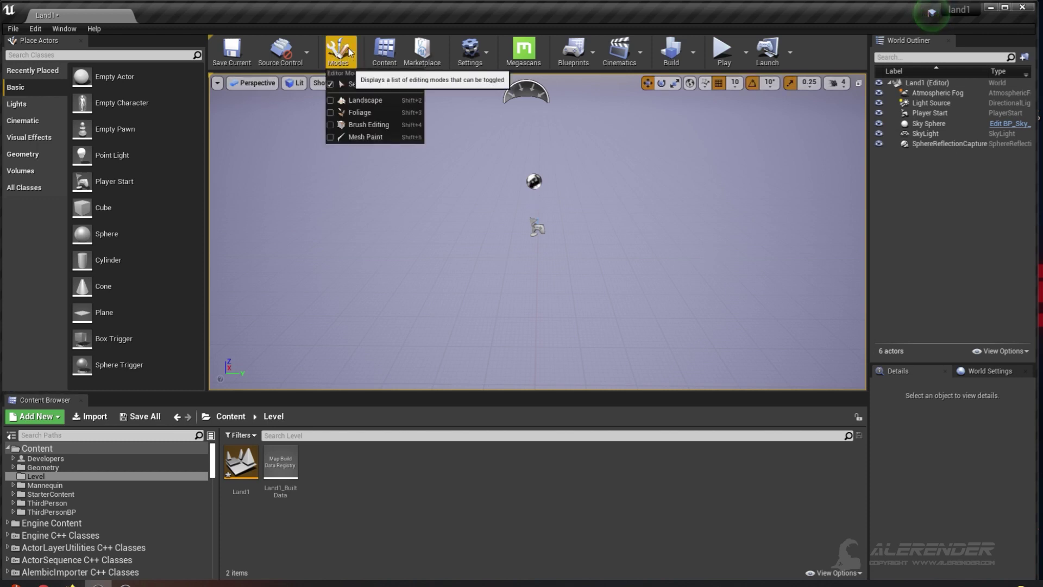
click(358, 100)
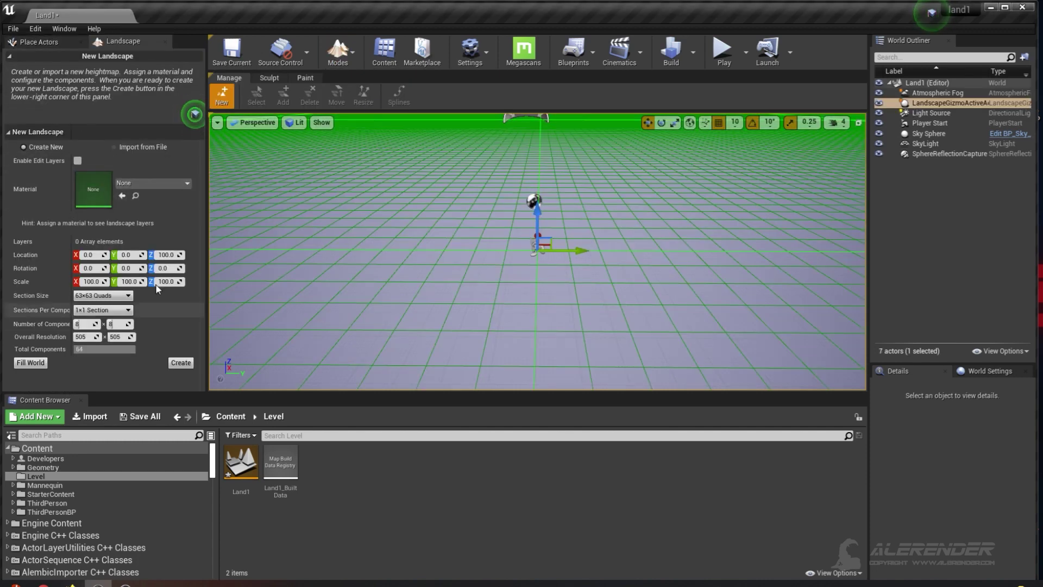
Examine the full extent of the green new-landscape preview grid together with its creation settings.
scroll(495, 294, down, 3)
scroll(495, 294, down, 15)
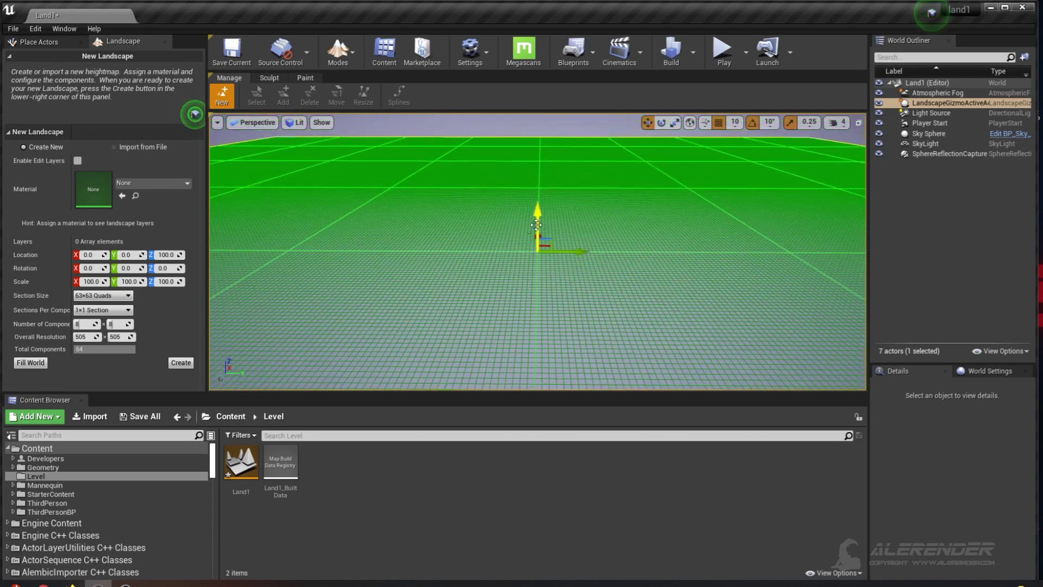
scroll(535, 238, down, 5)
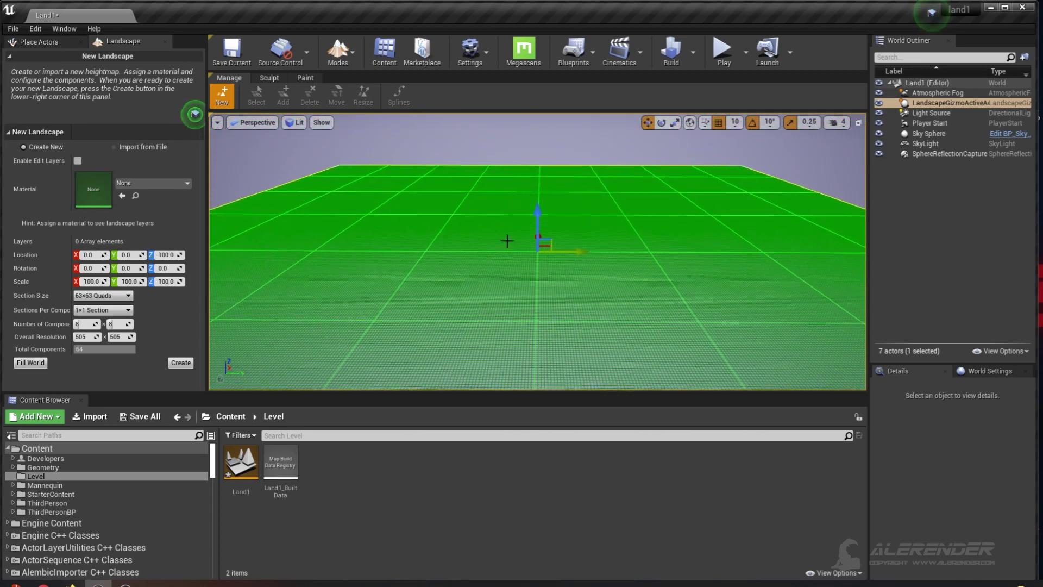
scroll(514, 205, down, 5)
mouse_move(524, 180)
right_down()
mouse_move(514, 215)
mouse_move(513, 194)
right_up()
scroll(537, 226, down, 8)
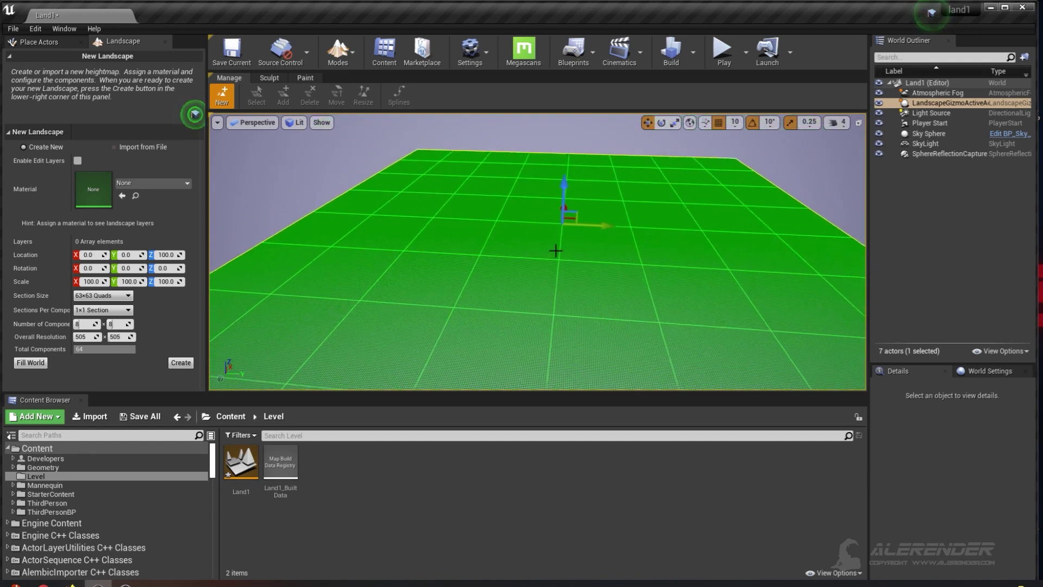
mouse_move(548, 248)
right_down()
mouse_move(562, 279)
mouse_move(547, 252)
right_up()
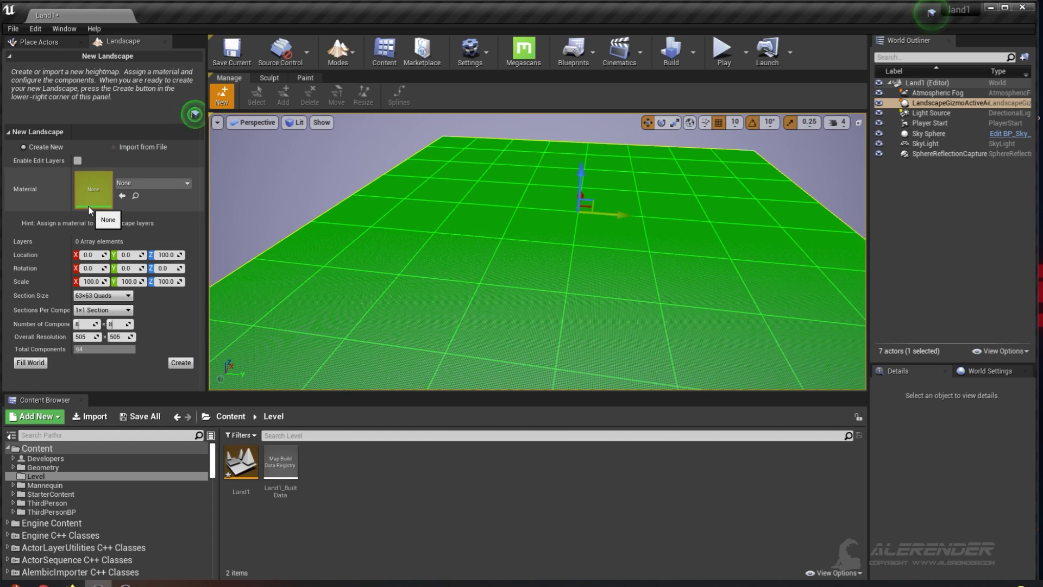
scroll(549, 245, down, 2)
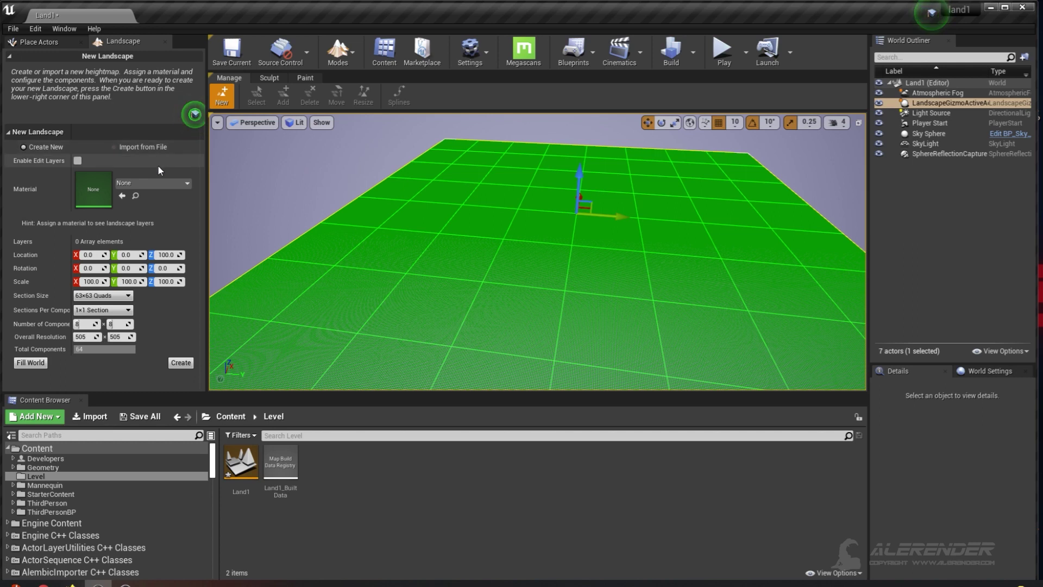
scroll(577, 224, down, 8)
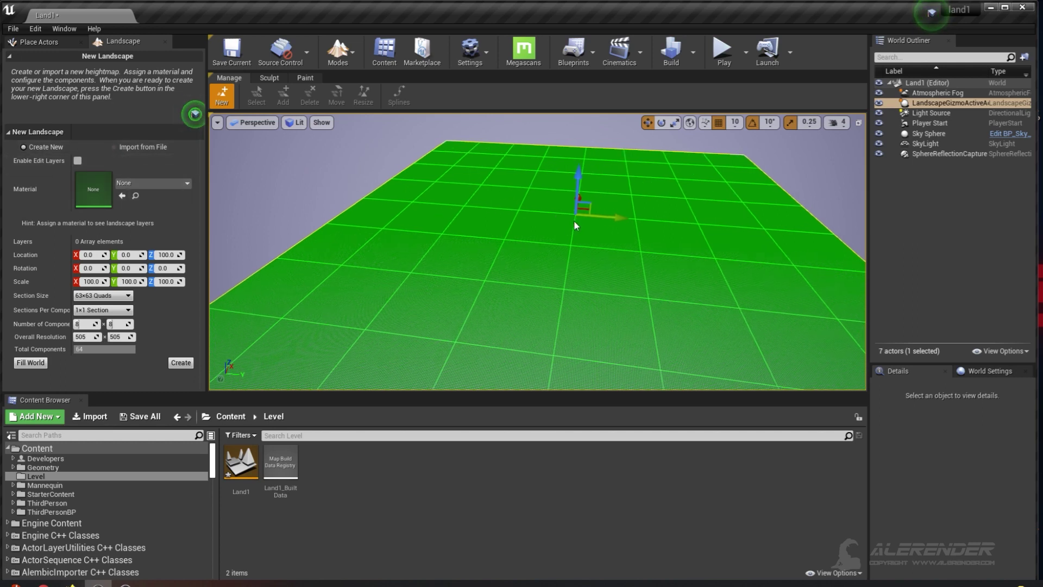
scroll(590, 226, down, 2)
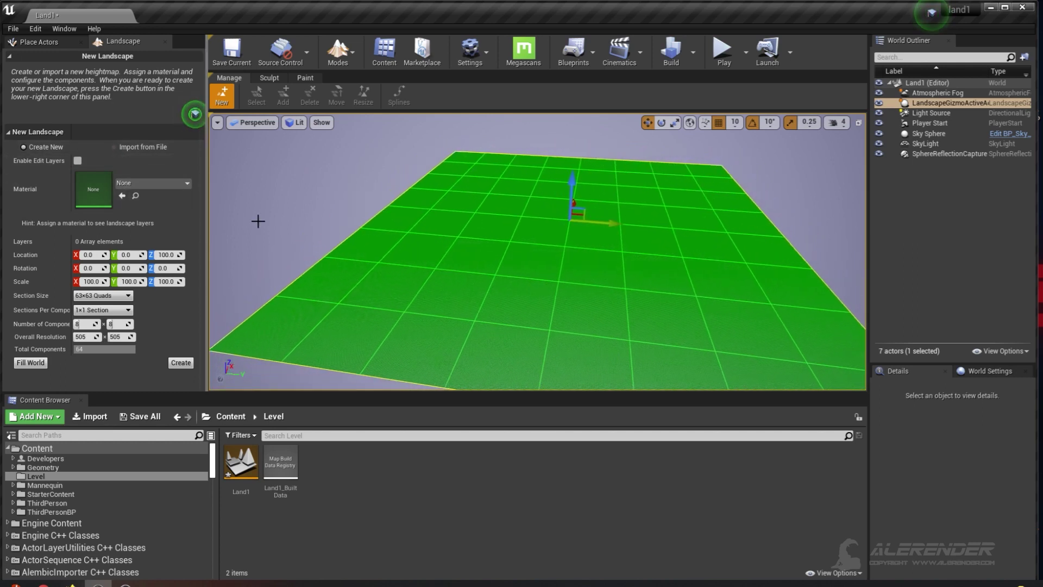
scroll(600, 219, down, 2)
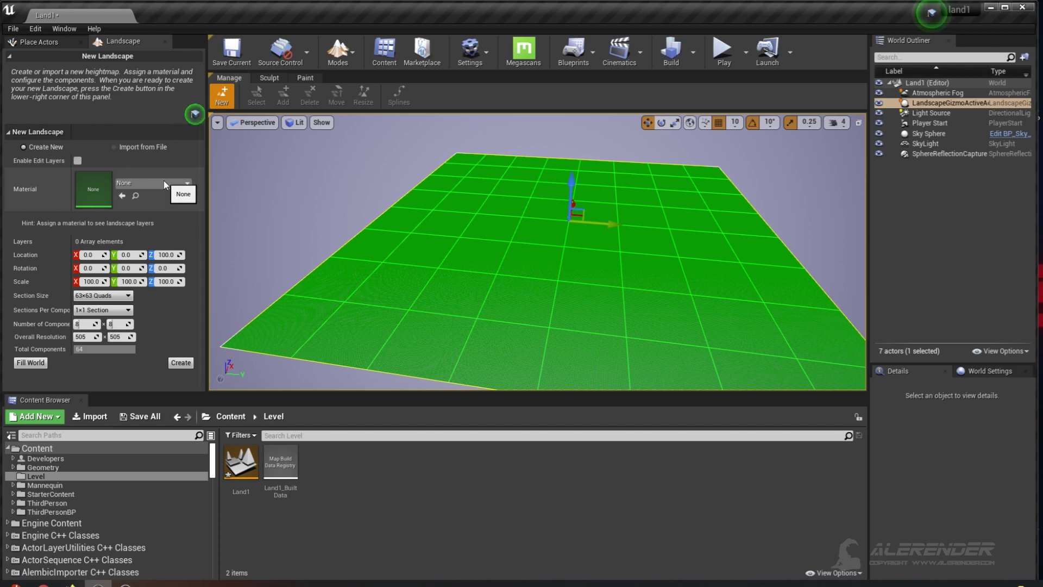
right_drag(308, 230, 321, 240)
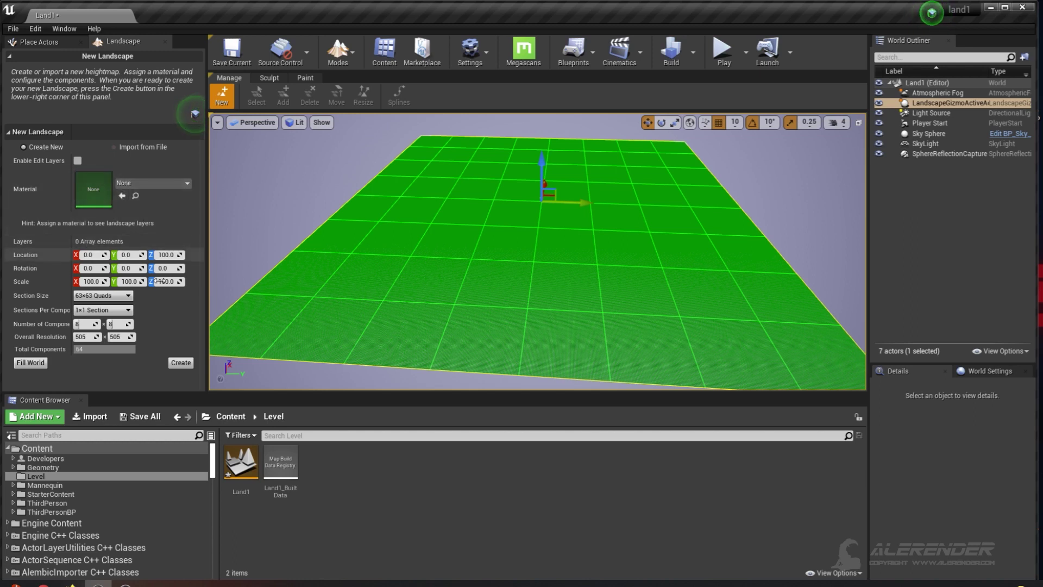
scroll(453, 261, down, 7)
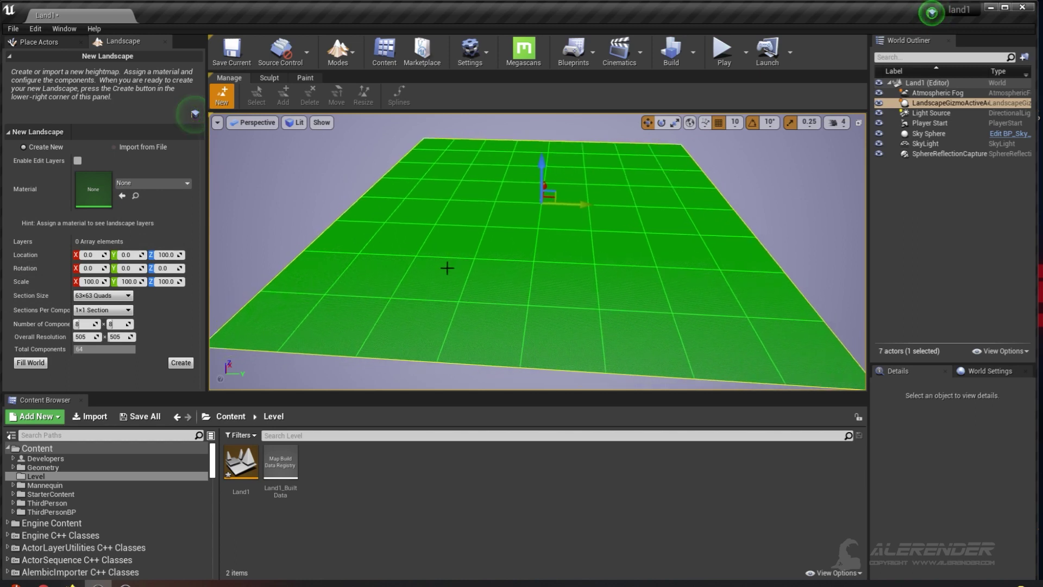
mouse_move(445, 263)
right_down()
mouse_move(443, 276)
mouse_move(453, 223)
mouse_move(433, 279)
right_up()
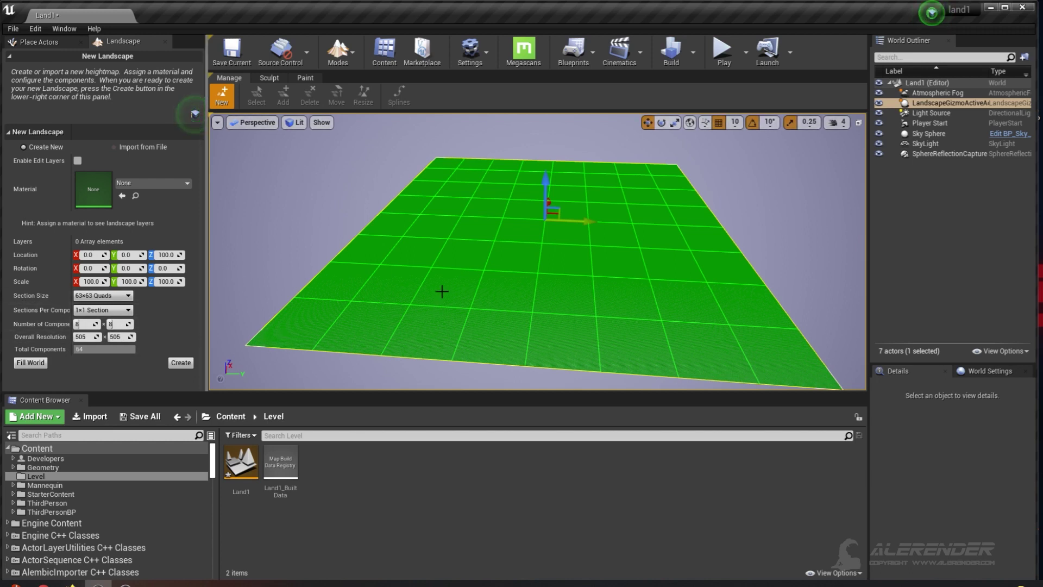
scroll(536, 293, down, 5)
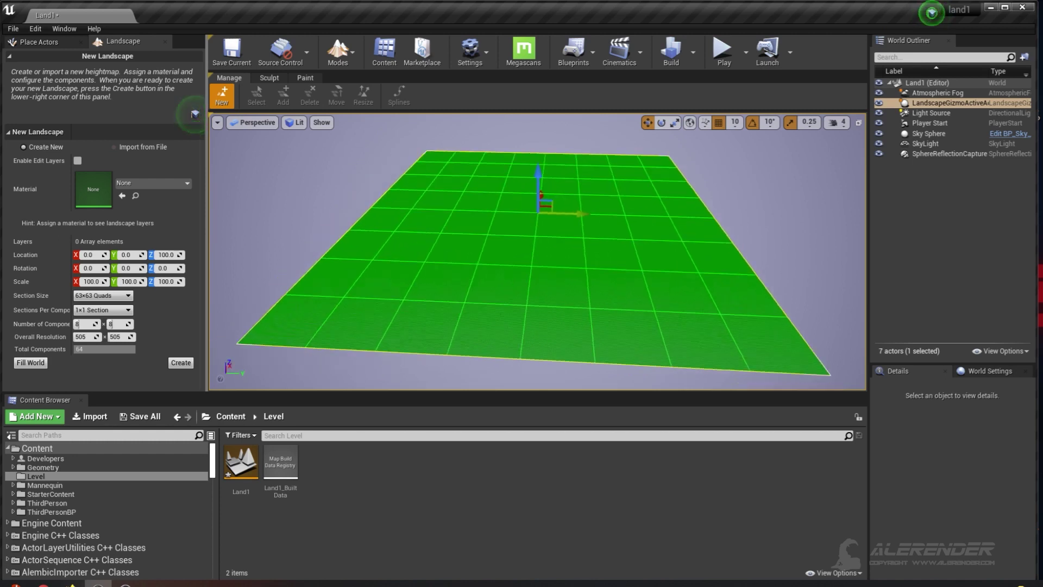
scroll(545, 291, down, 3)
mouse_move(593, 263)
right_down()
mouse_move(582, 263)
mouse_move(593, 262)
right_up()
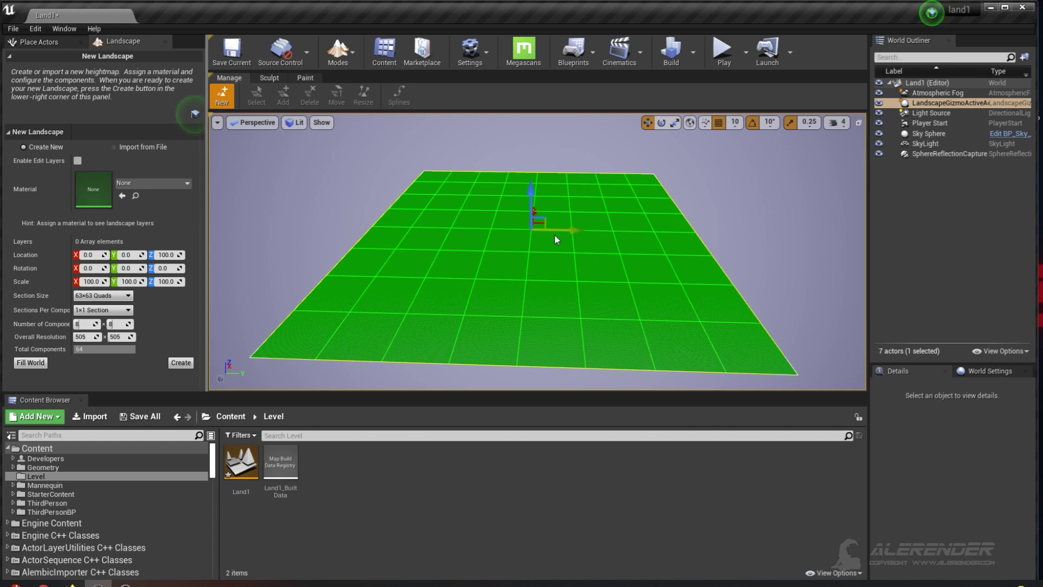
mouse_move(524, 283)
right_down()
mouse_move(536, 290)
mouse_move(515, 282)
mouse_move(534, 285)
mouse_move(527, 275)
right_up()
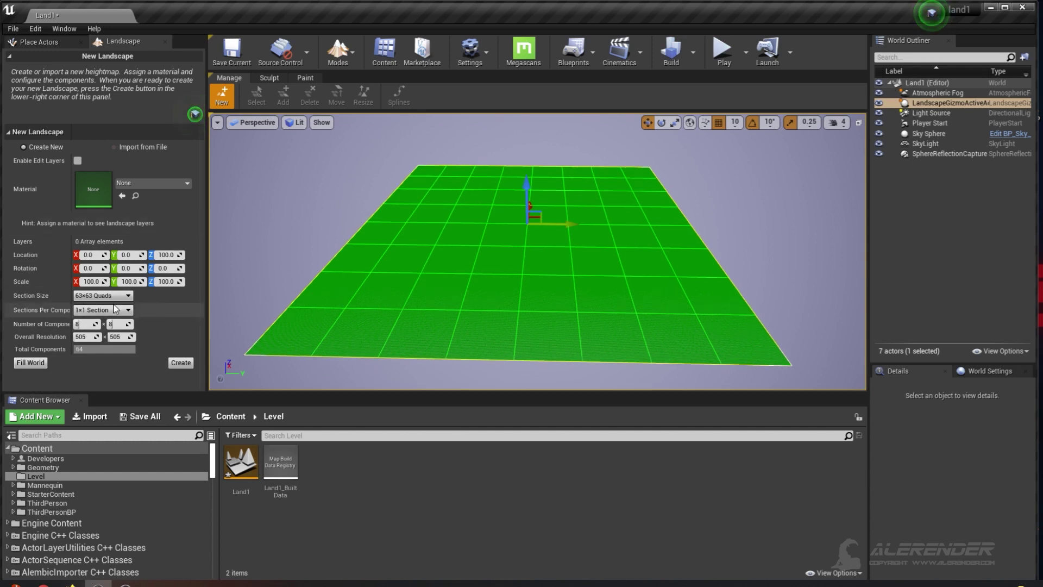
Create the landscape with 63×63 quads, 1×1 section and 8×8 components, and build the level's lighting.
click(181, 362)
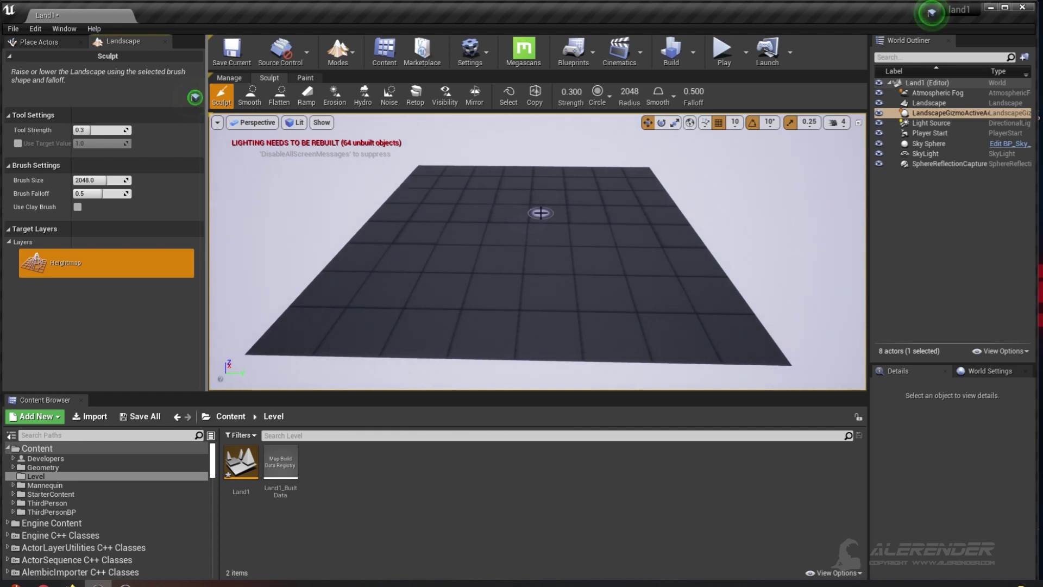
click(670, 53)
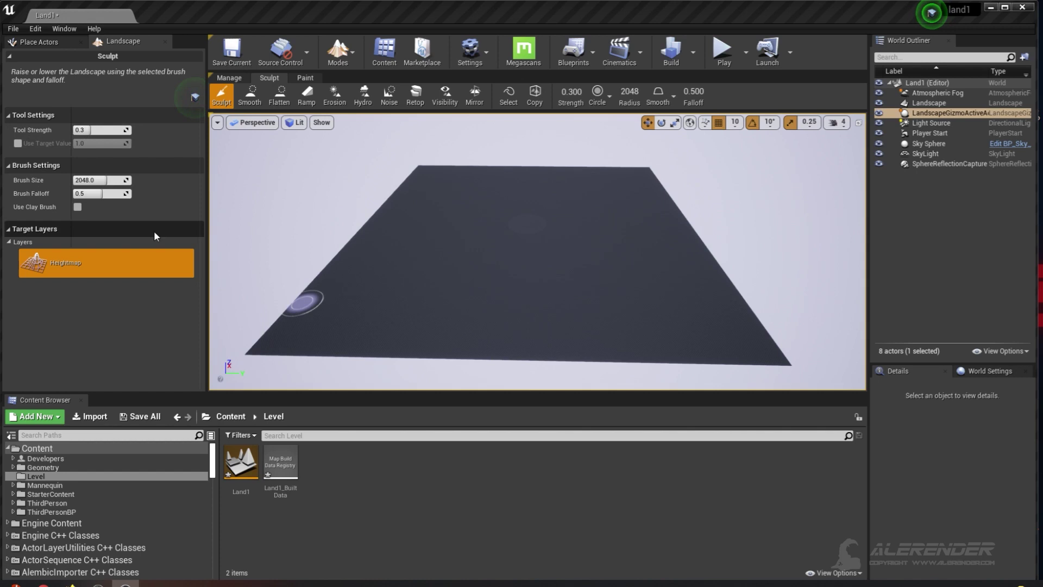
Set the Sculpt brush size to about 5037 and its falloff to about 0.53.
drag(104, 181, 128, 181)
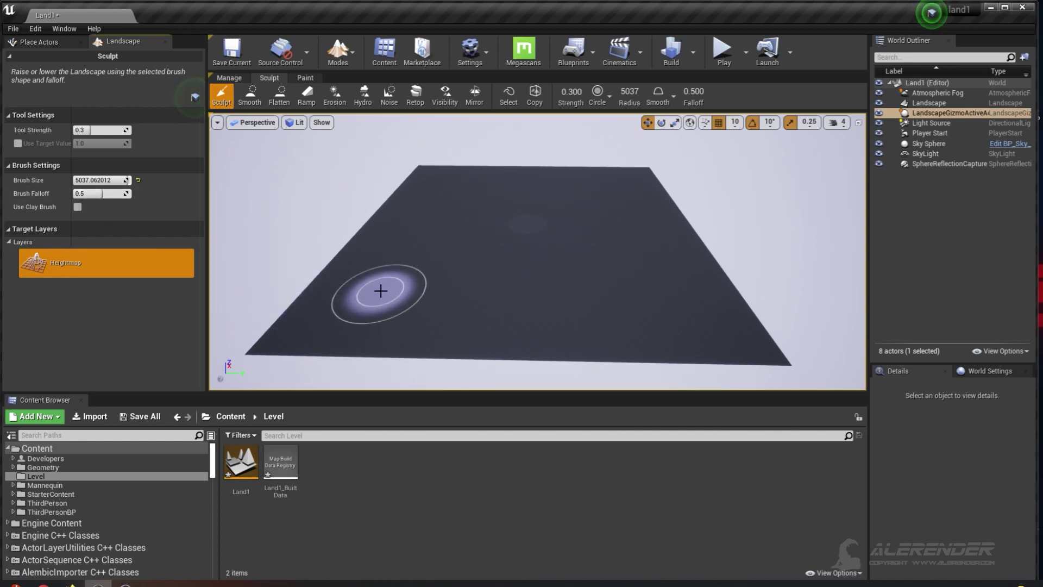
mouse_move(120, 194)
mouse_down()
mouse_move(89, 193)
mouse_move(104, 193)
mouse_up()
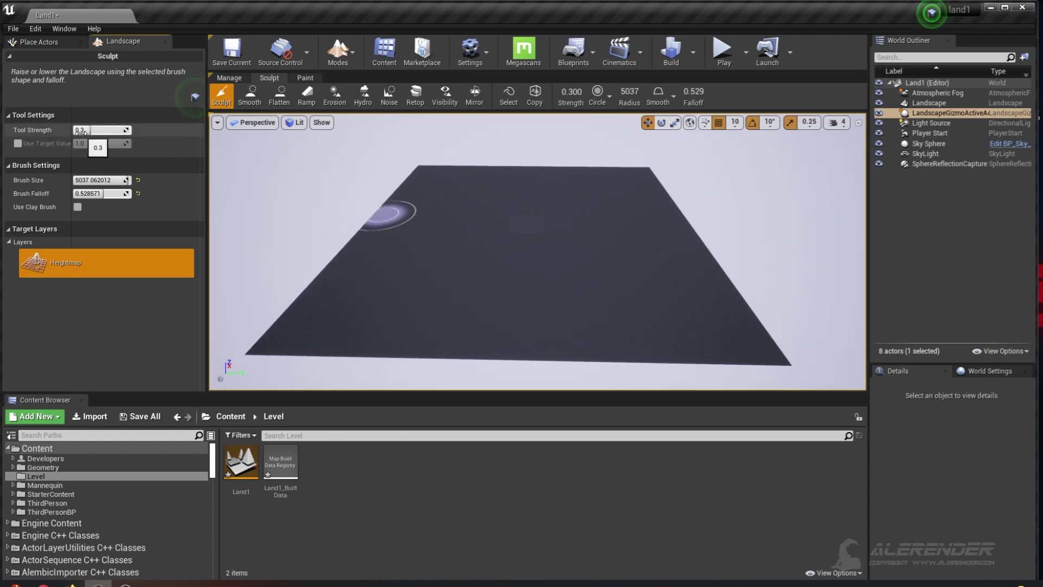
Set the Sculpt brush size to about 4110 and raise a chain of smooth hills along the landscape's near side.
drag(94, 182, 125, 180)
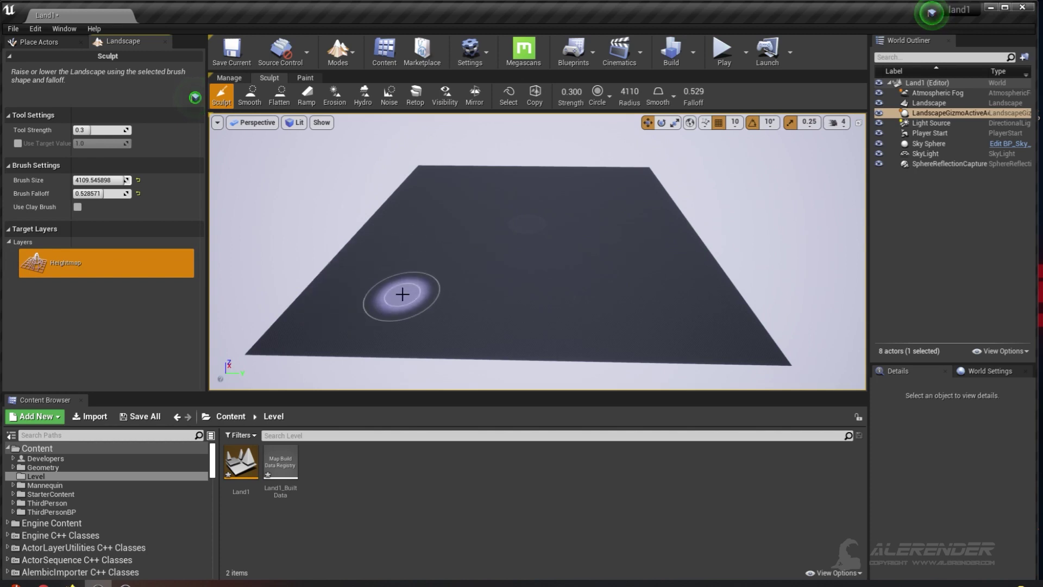
mouse_move(370, 295)
mouse_down()
mouse_move(384, 275)
mouse_move(416, 300)
mouse_move(466, 299)
mouse_move(387, 261)
mouse_move(403, 245)
mouse_move(427, 279)
mouse_move(466, 272)
mouse_move(440, 254)
mouse_move(468, 270)
mouse_move(435, 252)
mouse_move(426, 295)
mouse_move(435, 314)
mouse_move(438, 295)
mouse_move(400, 256)
mouse_move(388, 288)
mouse_move(401, 275)
mouse_move(476, 284)
mouse_move(498, 311)
mouse_move(578, 286)
mouse_move(477, 284)
mouse_move(553, 293)
mouse_move(489, 268)
mouse_up()
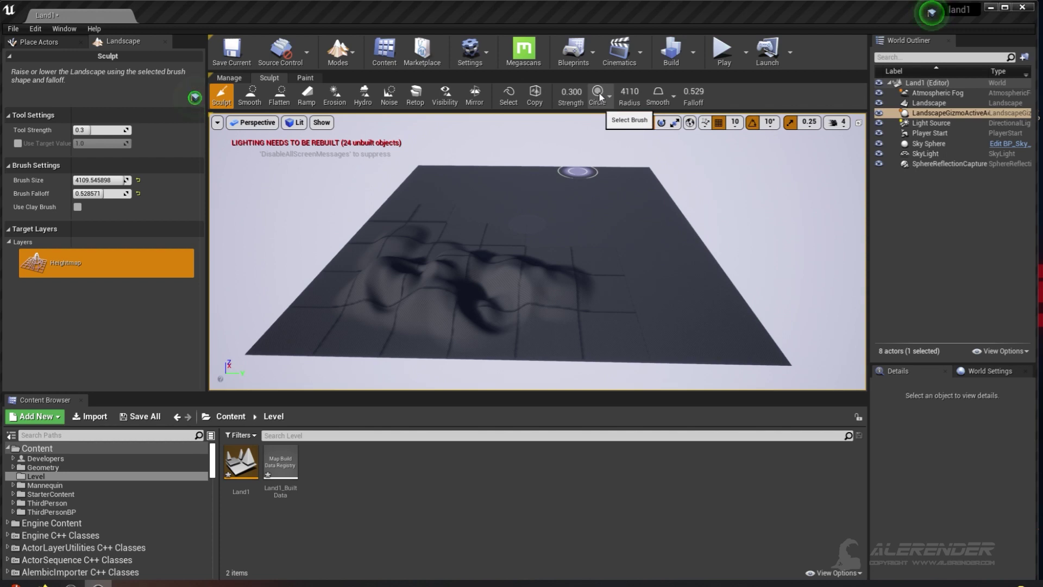
mouse_move(590, 307)
mouse_down()
mouse_move(606, 281)
mouse_move(533, 266)
mouse_up()
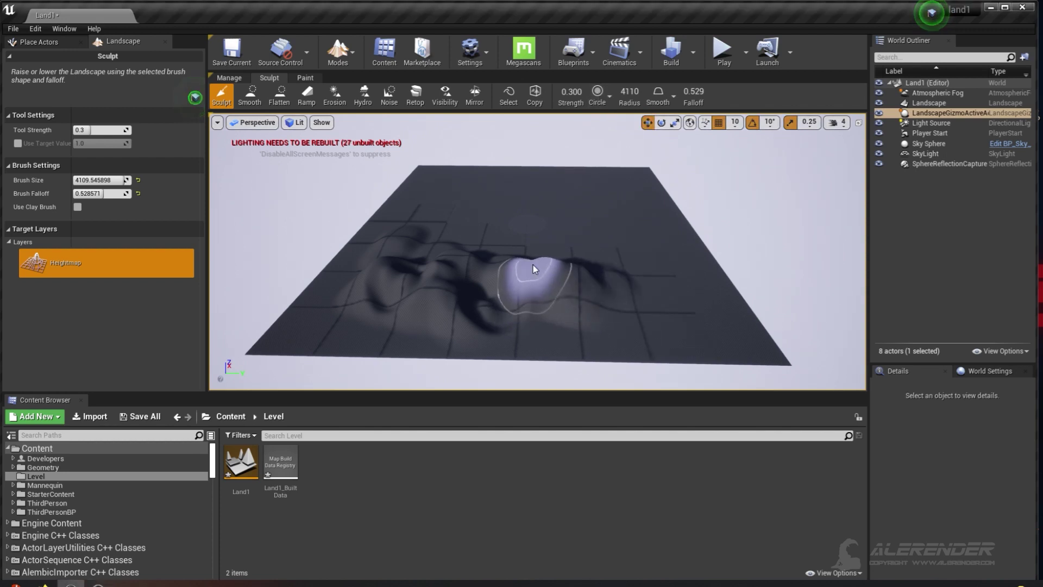
Switch the Sculpt brush to the Alpha type with the TilingNoise05 texture and a brush size of about 5223.
click(609, 100)
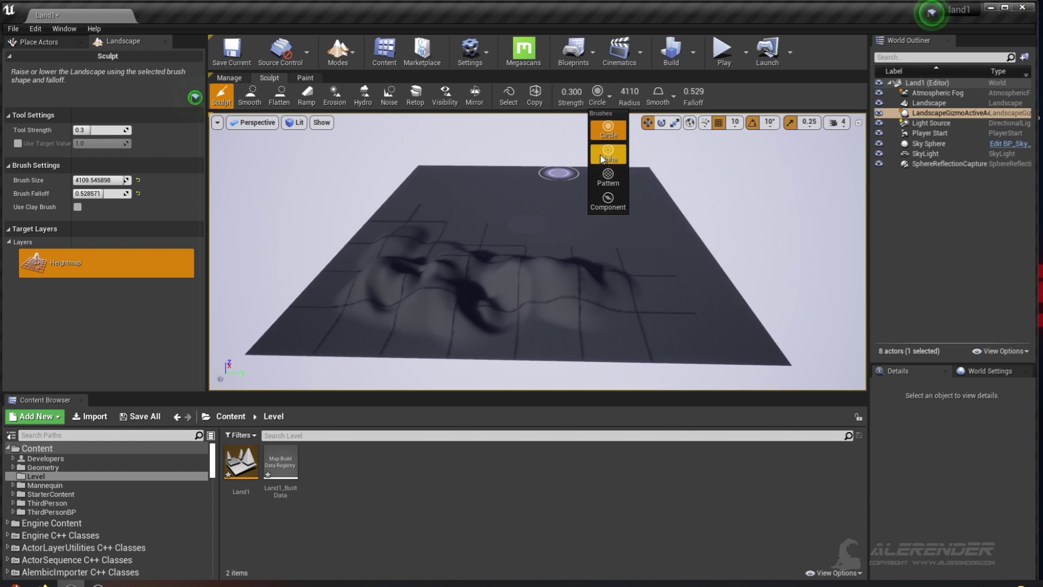
click(606, 154)
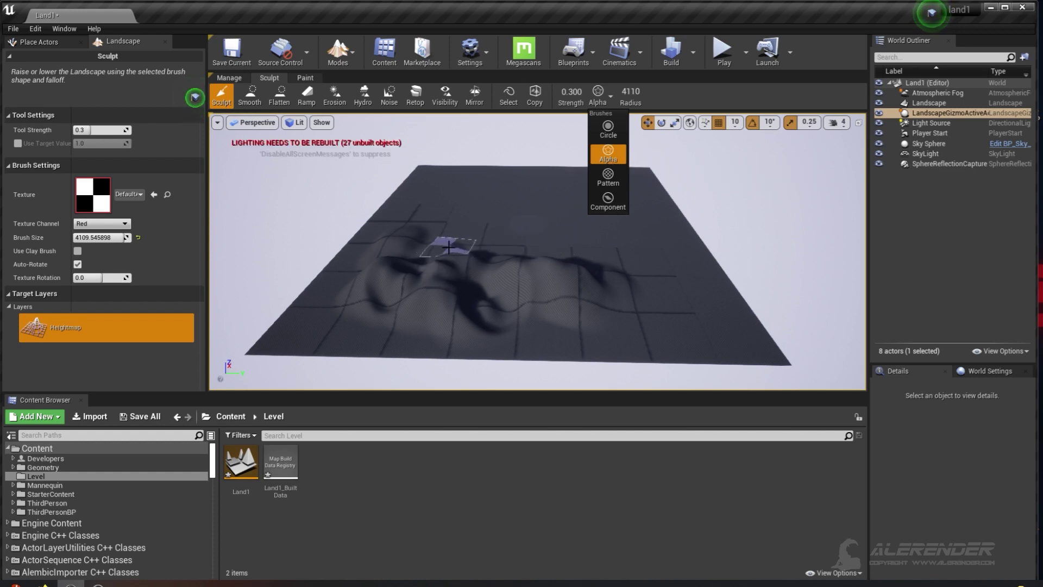
click(129, 194)
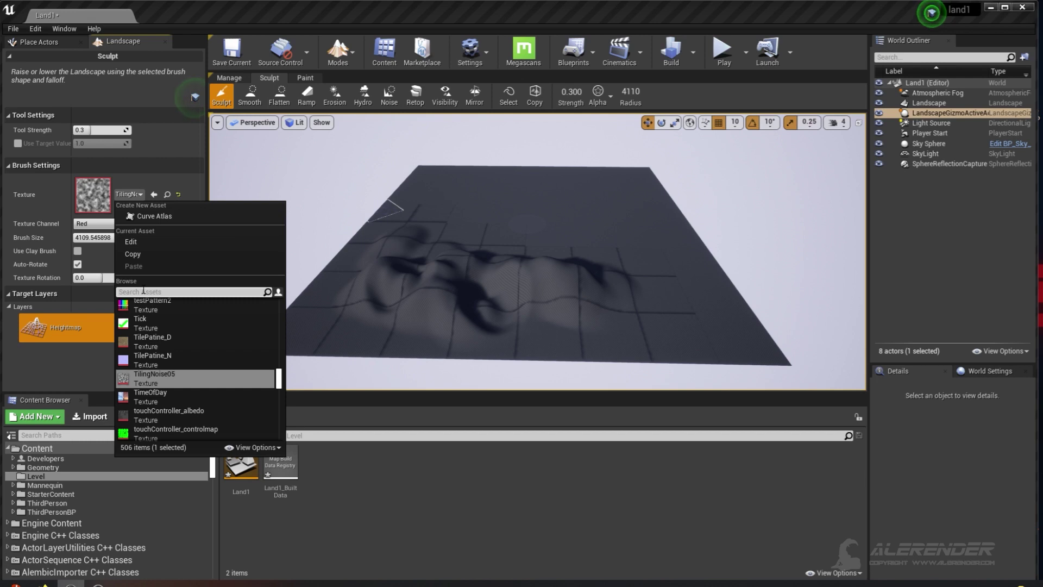
text(nose)
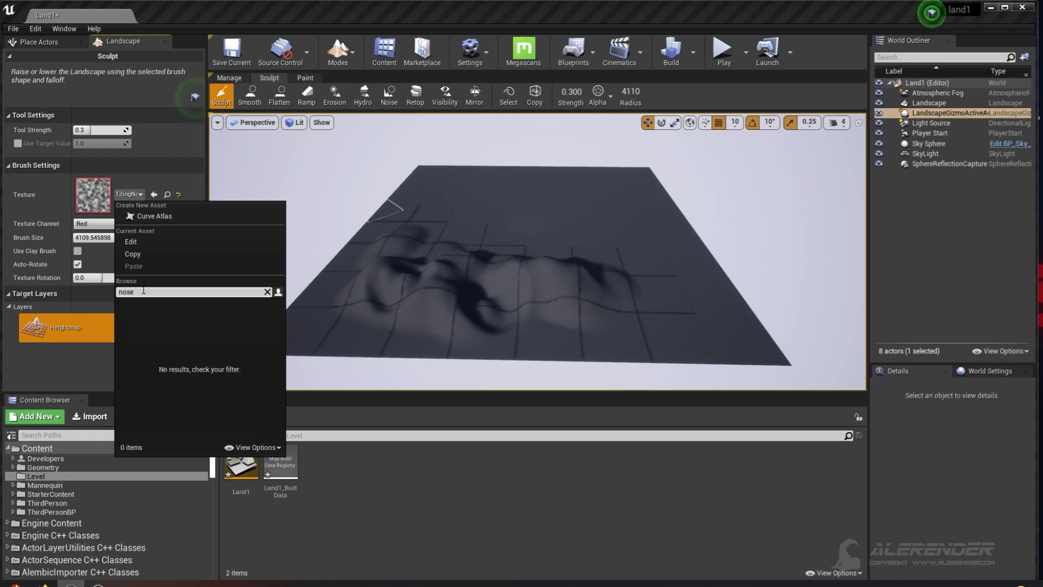
key(BackSpace)
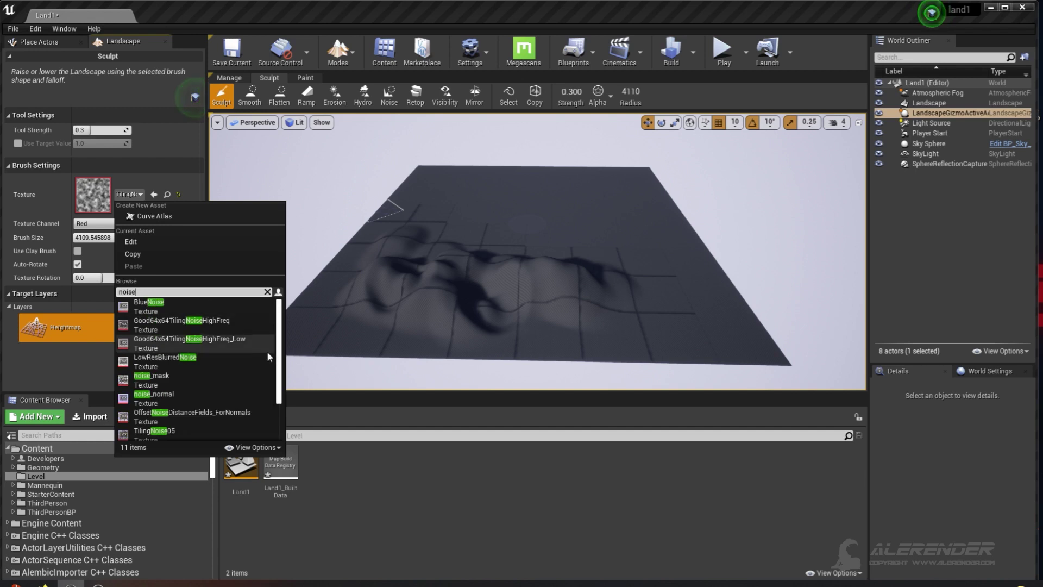
click(130, 431)
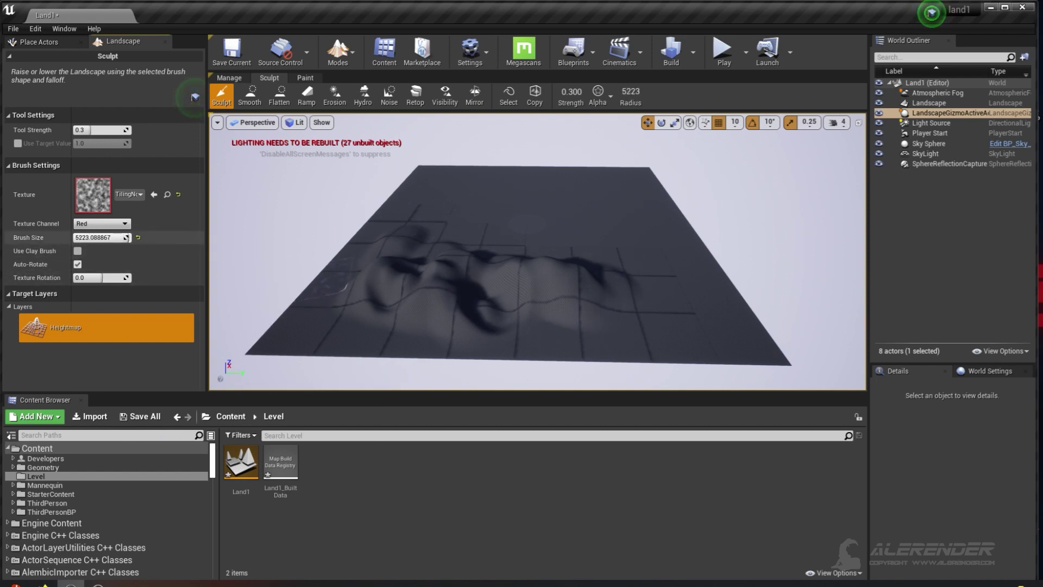
Keep the texture channel on Red and sculpt rocky noise detail over the existing smooth hills.
click(105, 225)
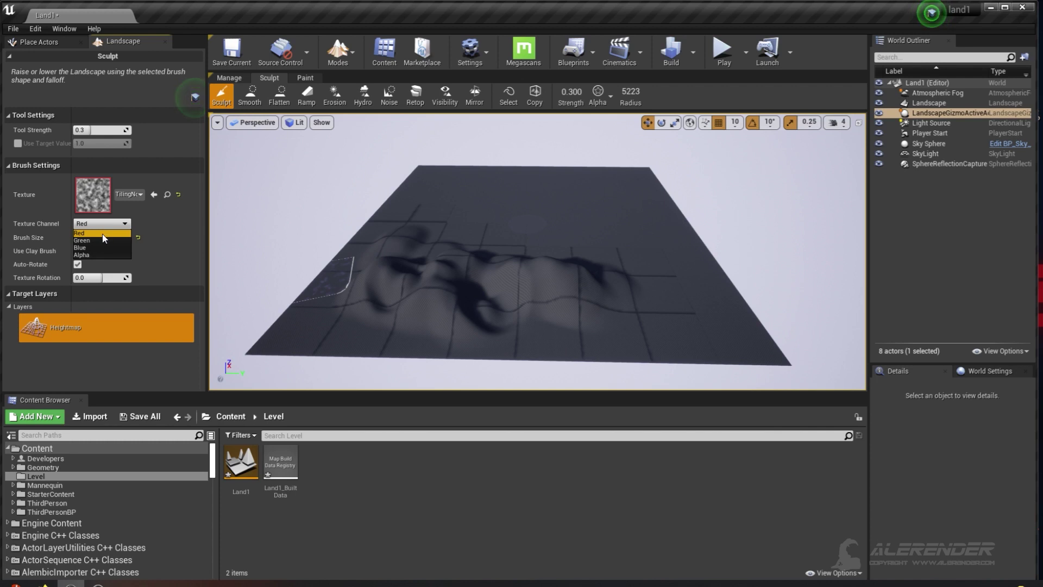
click(103, 234)
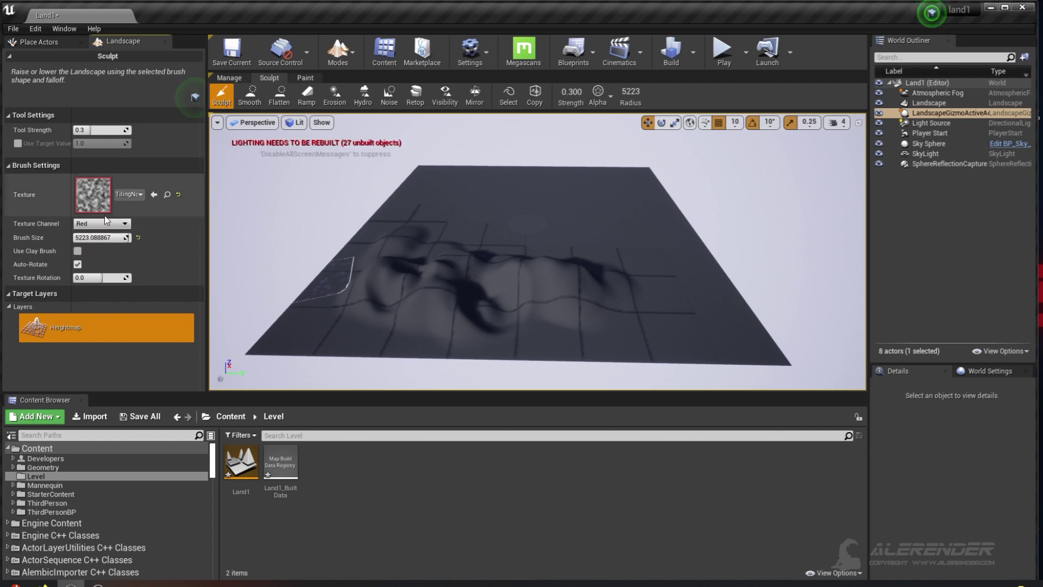
mouse_move(600, 301)
mouse_down()
mouse_move(581, 288)
mouse_move(500, 285)
mouse_move(467, 298)
mouse_move(405, 288)
mouse_move(400, 271)
mouse_move(489, 261)
mouse_move(395, 226)
mouse_up()
drag(460, 255, 525, 256)
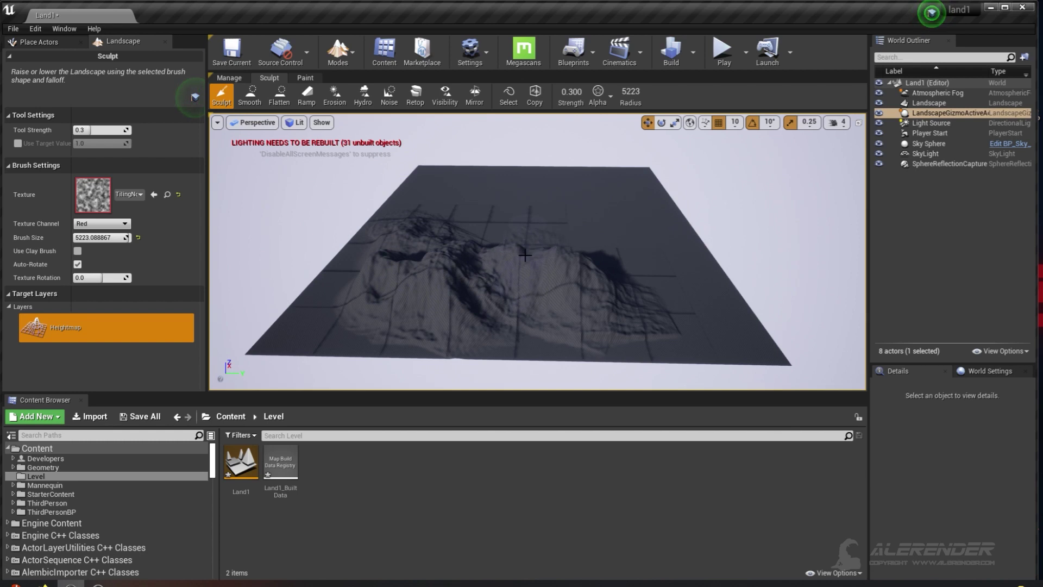
Set the camera speed to 7 and raise another rocky hill on the flat ground beside the mountain ridge.
click(840, 123)
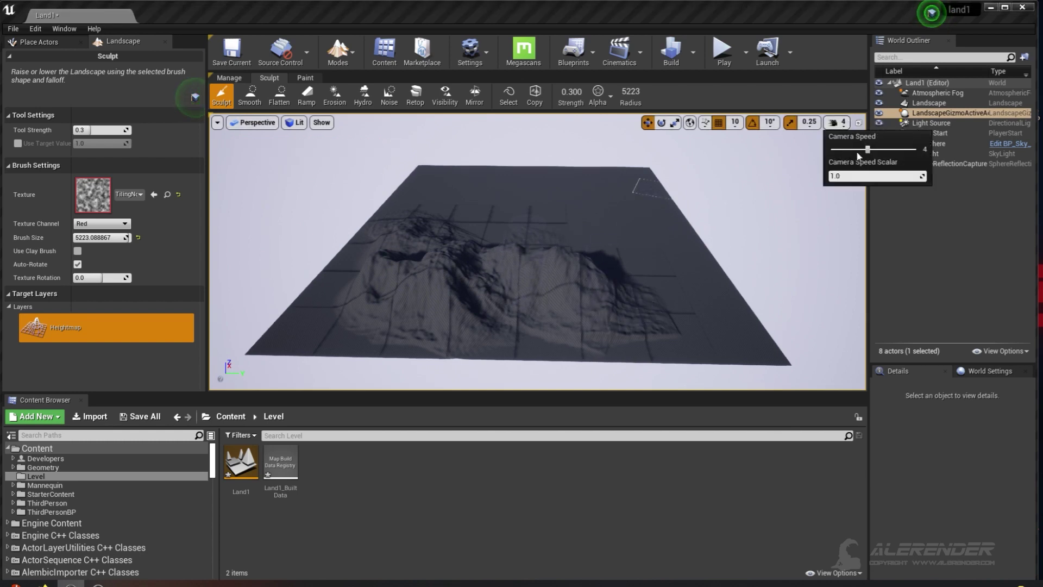
right_drag(723, 217, 704, 227)
mouse_move(538, 252)
right_down()
mouse_move(576, 253)
mouse_move(565, 251)
right_up()
alt+drag(495, 250, 472, 249)
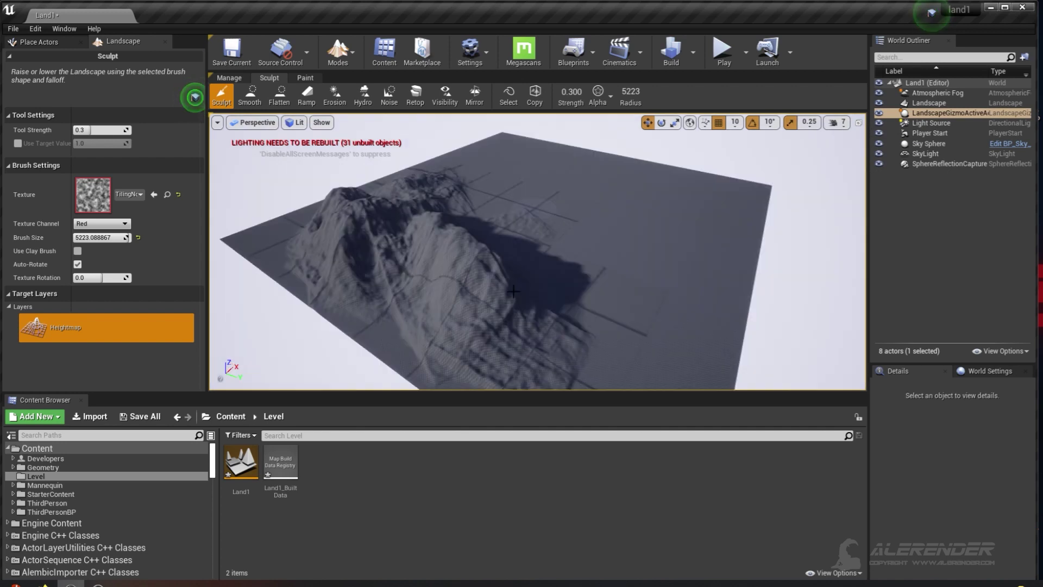
right_click(521, 288)
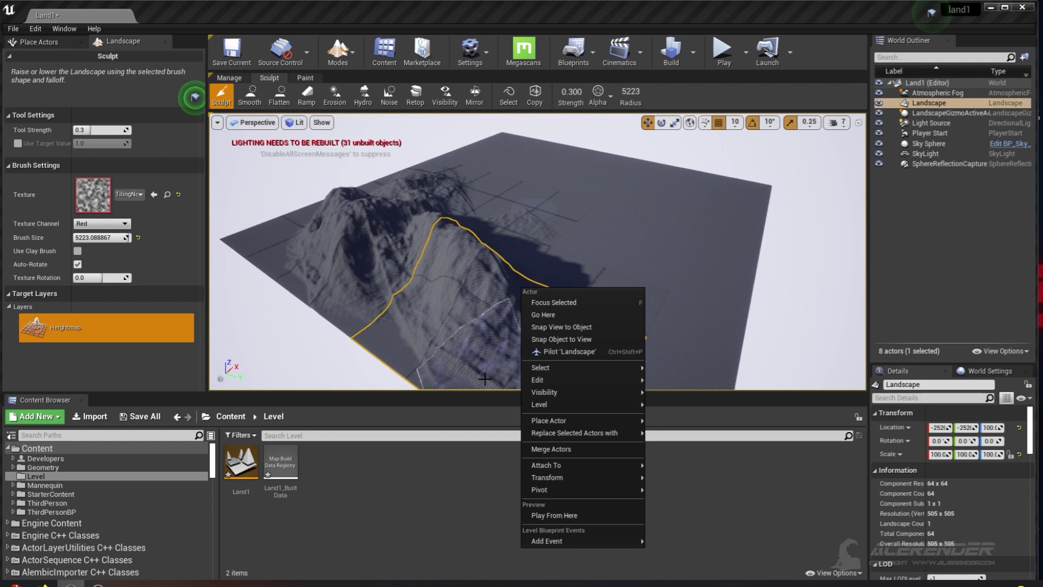
click(673, 293)
drag(682, 291, 598, 306)
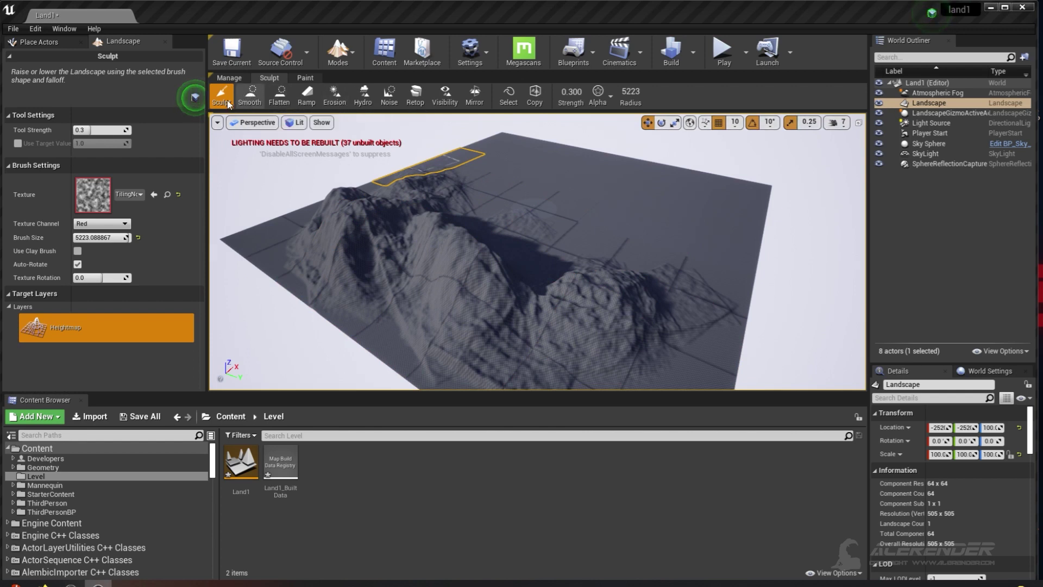
Soften the rocky slopes of the nearer hills using the Smooth tool at a strength of about 0.067.
click(248, 100)
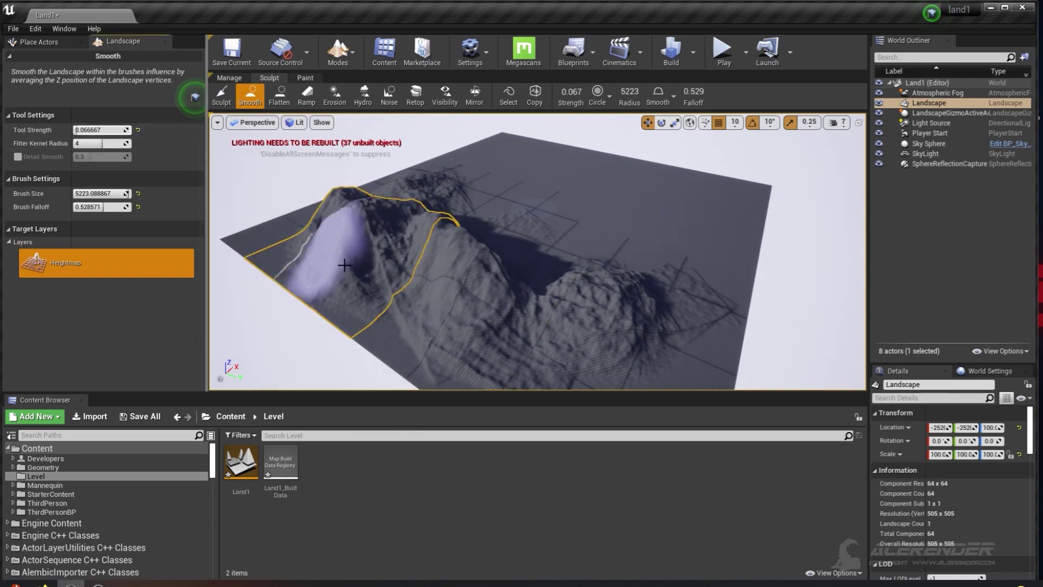
mouse_move(430, 282)
mouse_down()
mouse_move(494, 301)
mouse_move(622, 295)
mouse_move(481, 307)
mouse_move(397, 293)
mouse_move(347, 299)
mouse_move(499, 321)
mouse_move(524, 369)
mouse_move(396, 349)
mouse_up()
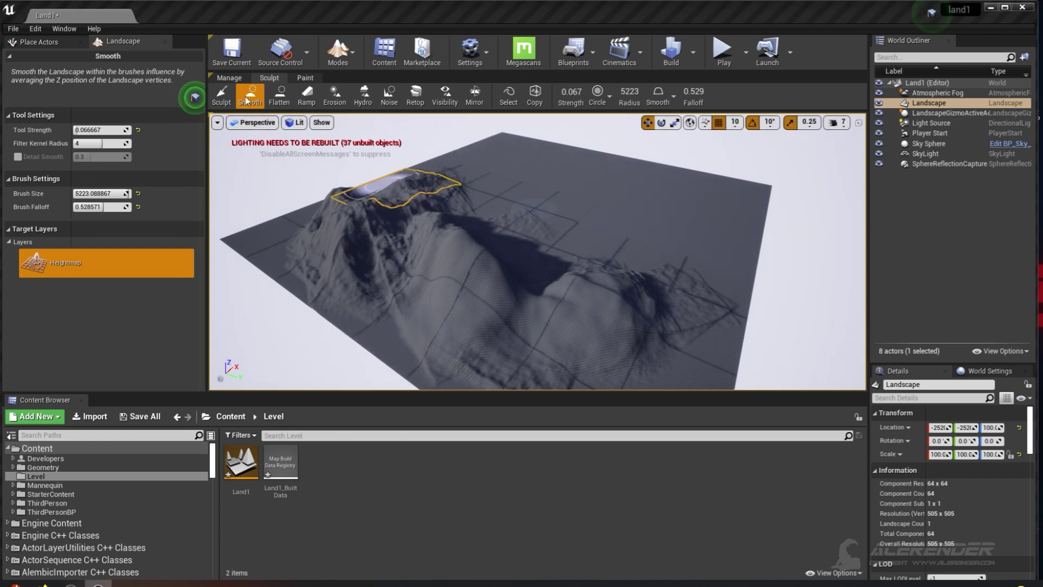
Return to the Sculpt tool, set its strength to about 0.257 and add noise detail back onto the smoothed hills.
click(223, 94)
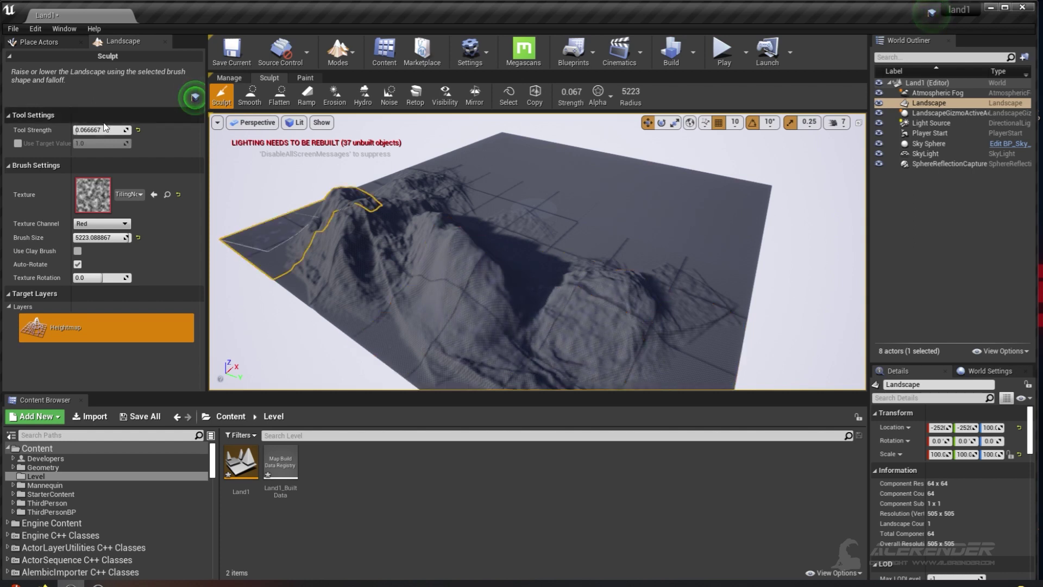
drag(87, 130, 103, 130)
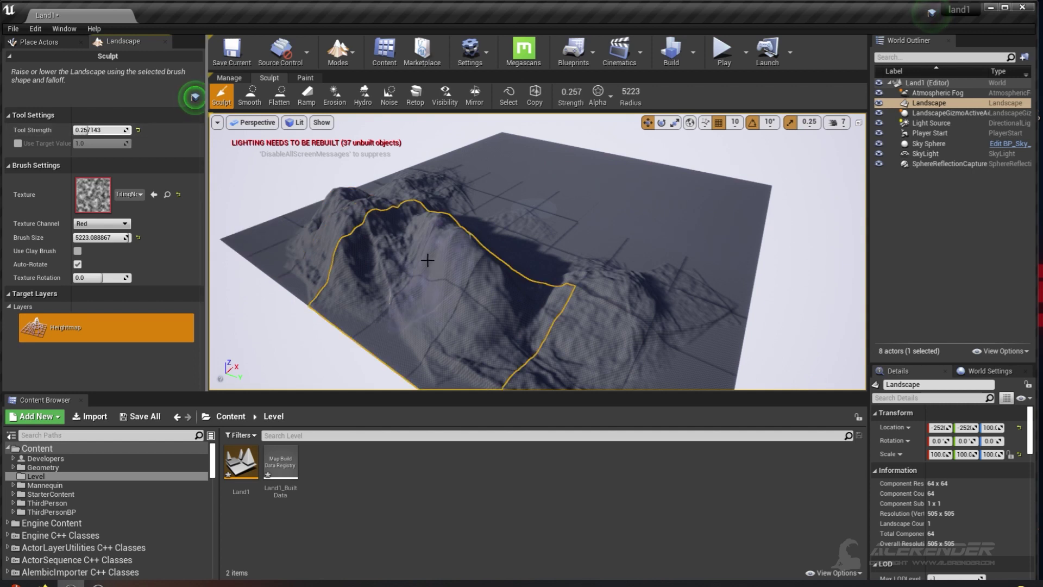
mouse_move(452, 258)
mouse_down()
mouse_move(468, 280)
mouse_move(497, 292)
mouse_up()
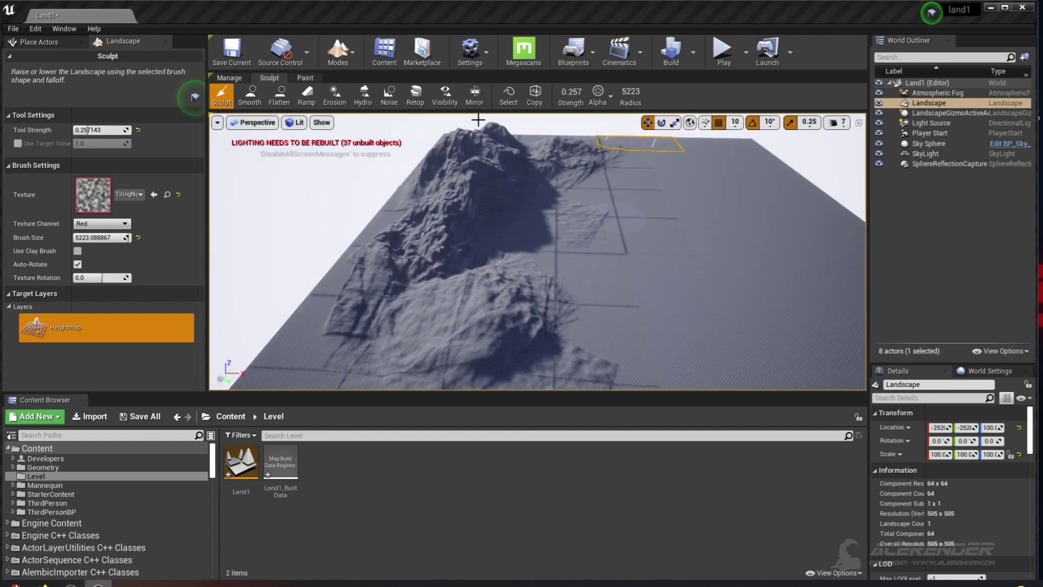
Sculpt a new mountain on the flat area with the Pattern brush, texture scale about 0.277 and texture rotation about 130.29.
click(611, 99)
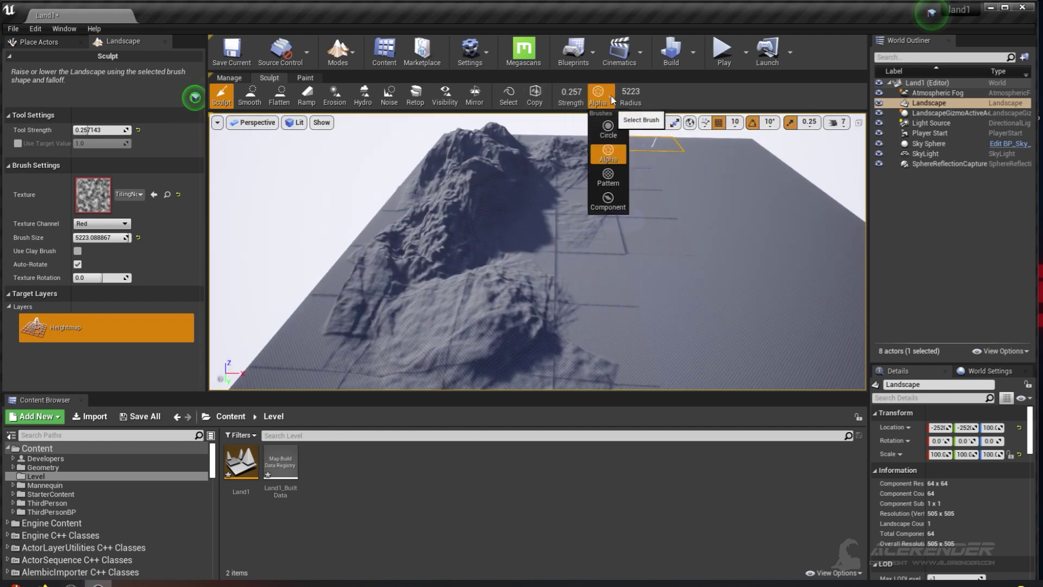
click(612, 176)
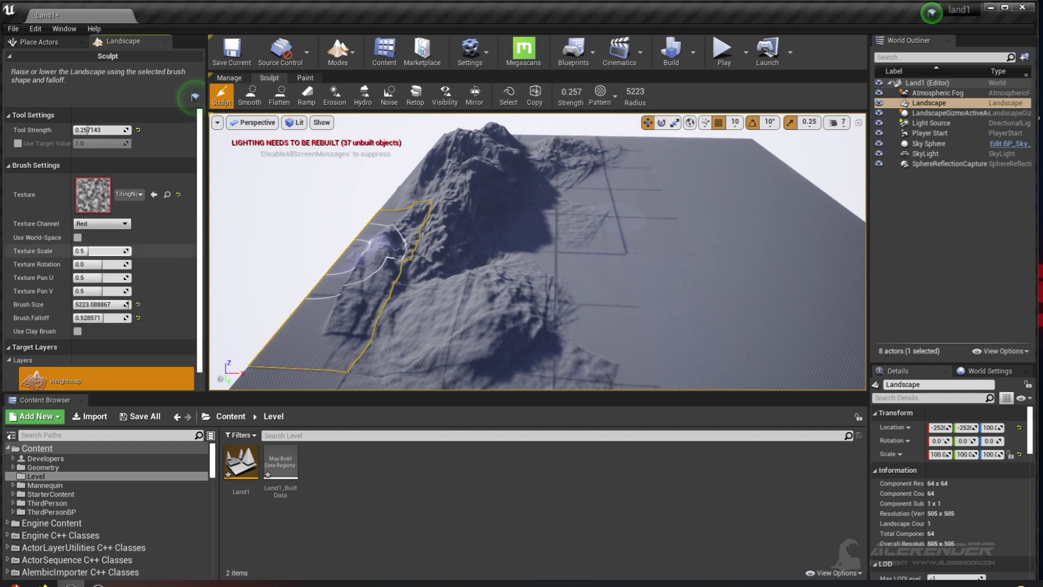
drag(85, 252, 87, 252)
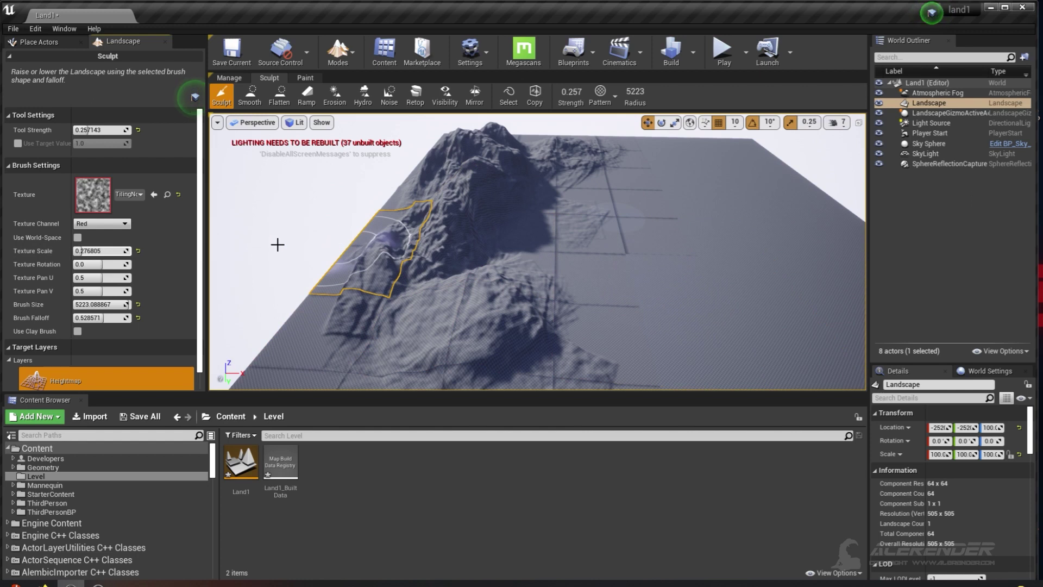
mouse_move(663, 291)
mouse_down()
mouse_move(643, 298)
mouse_move(734, 285)
mouse_move(710, 284)
mouse_move(760, 265)
mouse_move(736, 239)
mouse_move(652, 272)
mouse_move(659, 291)
mouse_move(820, 337)
mouse_up()
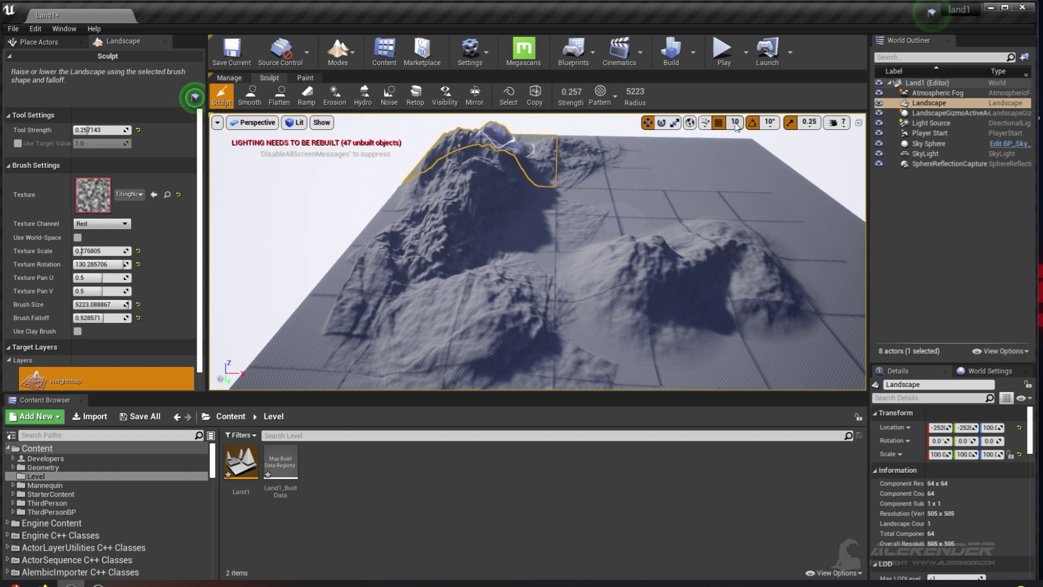
Raise a single landscape component behind the new mountain with the size 1 Component brush and lower it back down.
click(616, 96)
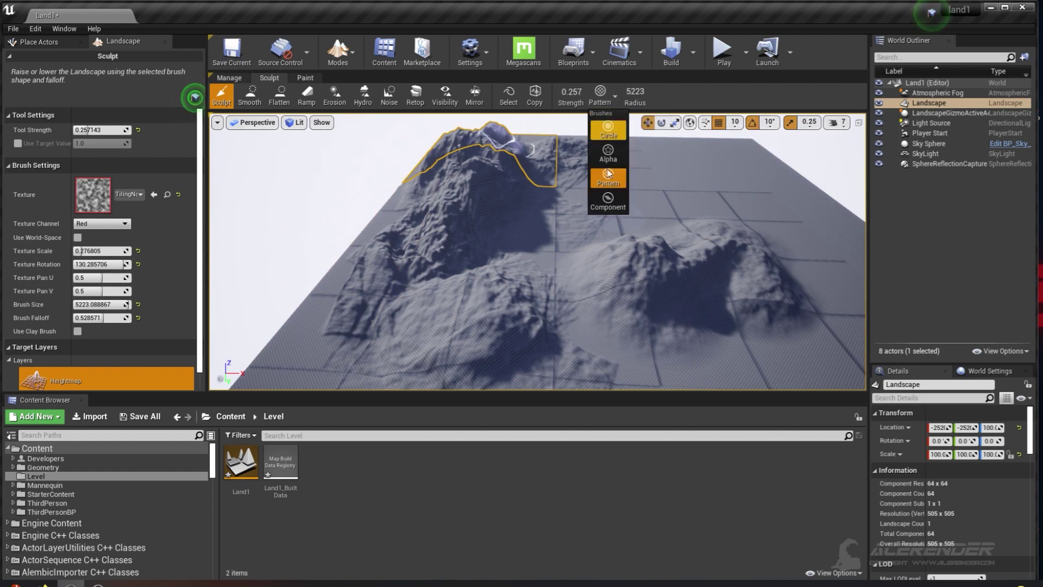
click(611, 175)
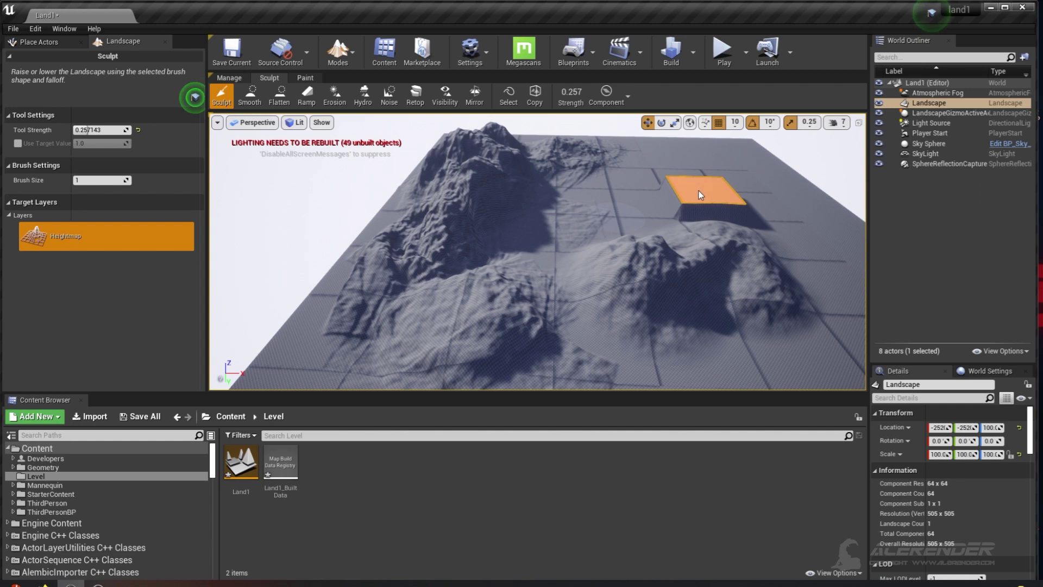
mouse_move(699, 191)
shift+mouse_down()
mouse_move(692, 218)
mouse_move(702, 211)
shift+mouse_up()
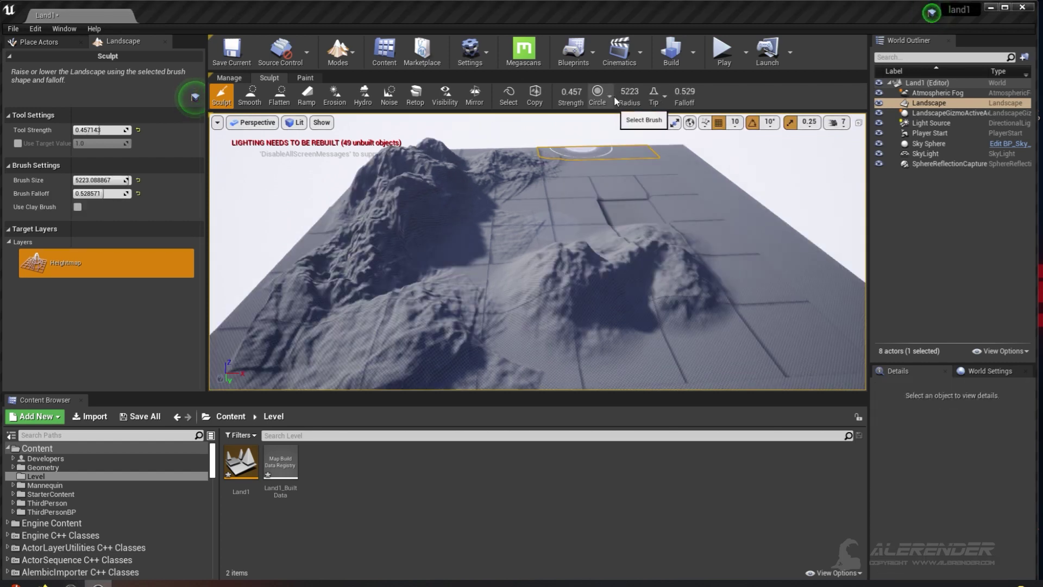
Raise a steep-sided plateau near the far edge with the Circle brush, Smooth falloff type and falloff of about 0.11.
click(613, 98)
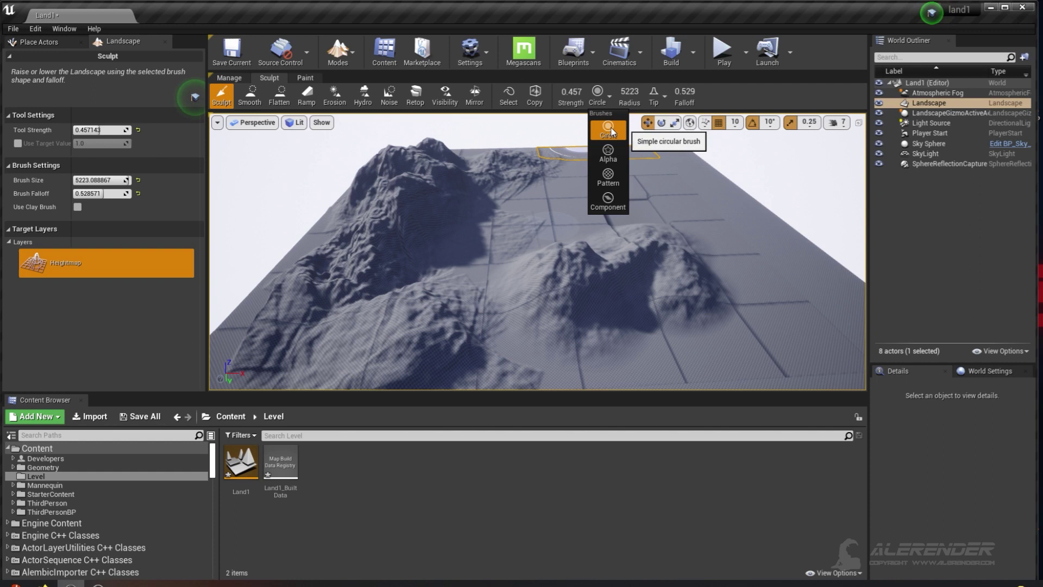
click(655, 103)
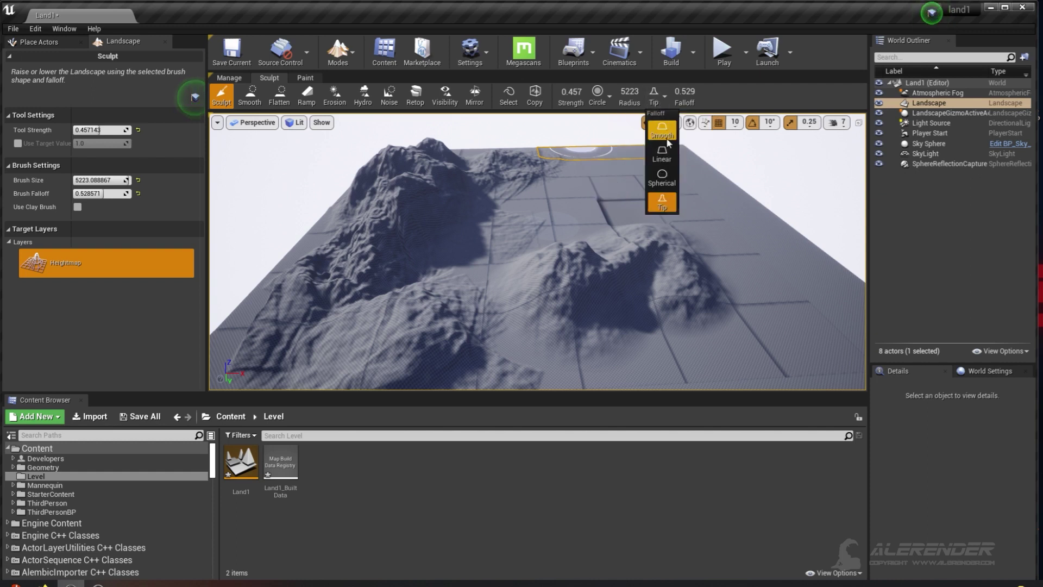
click(661, 130)
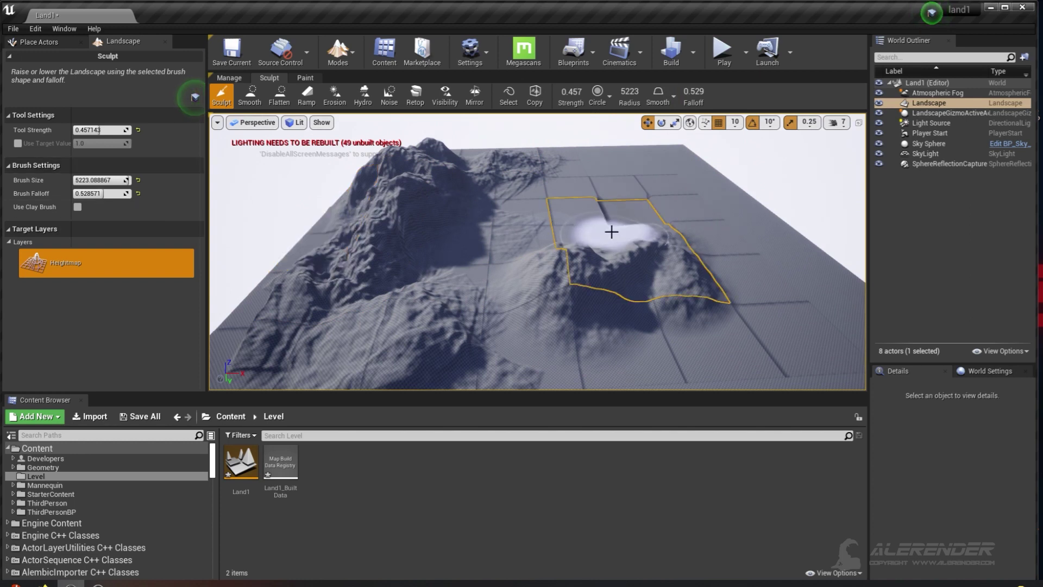
drag(114, 193, 101, 193)
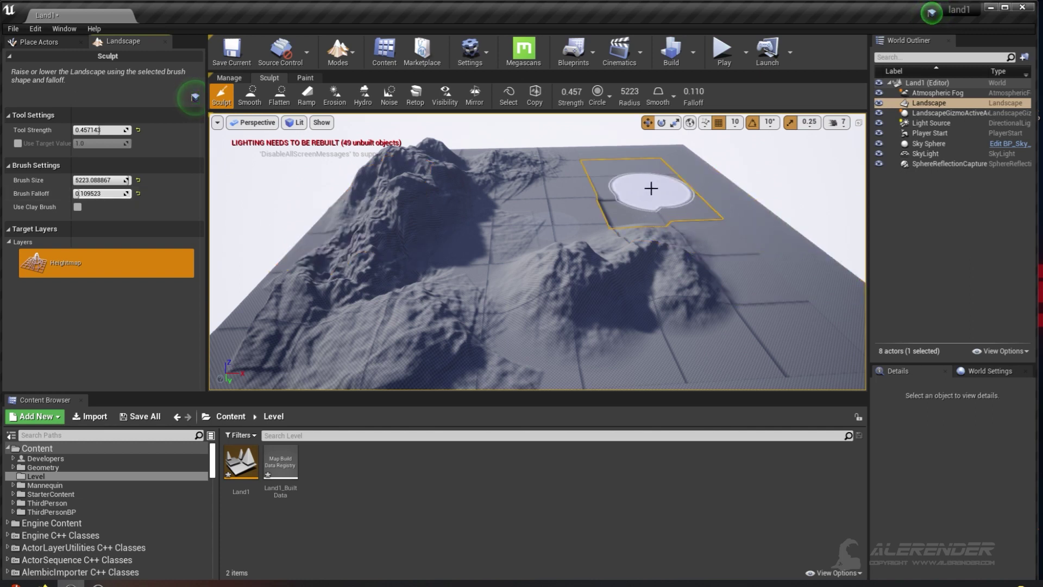
drag(608, 196, 608, 196)
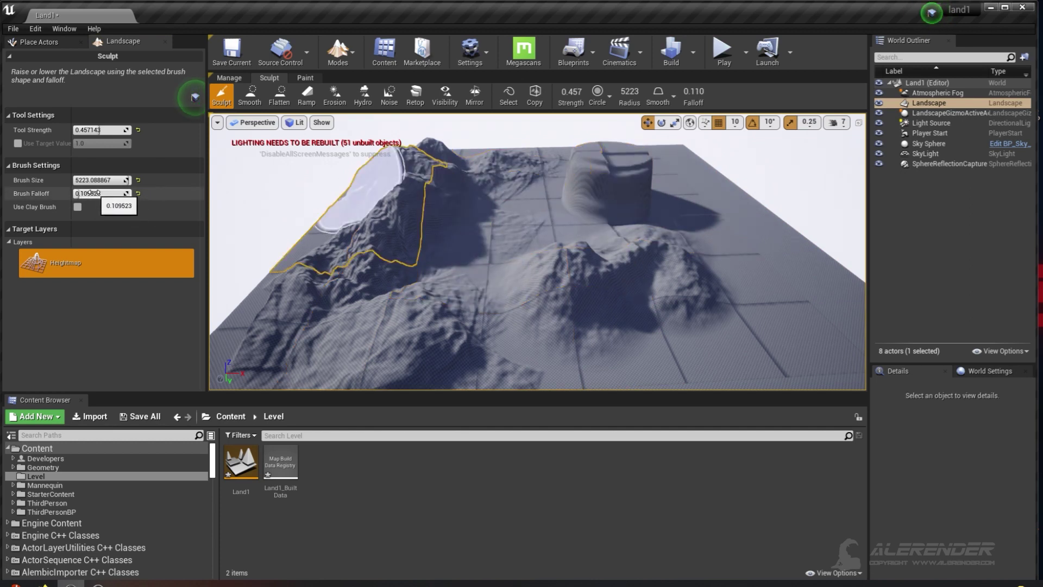
Set the brush falloff to about 0.752 and raise a soft rounded hill beside the steep-sided plateau.
drag(96, 194, 126, 194)
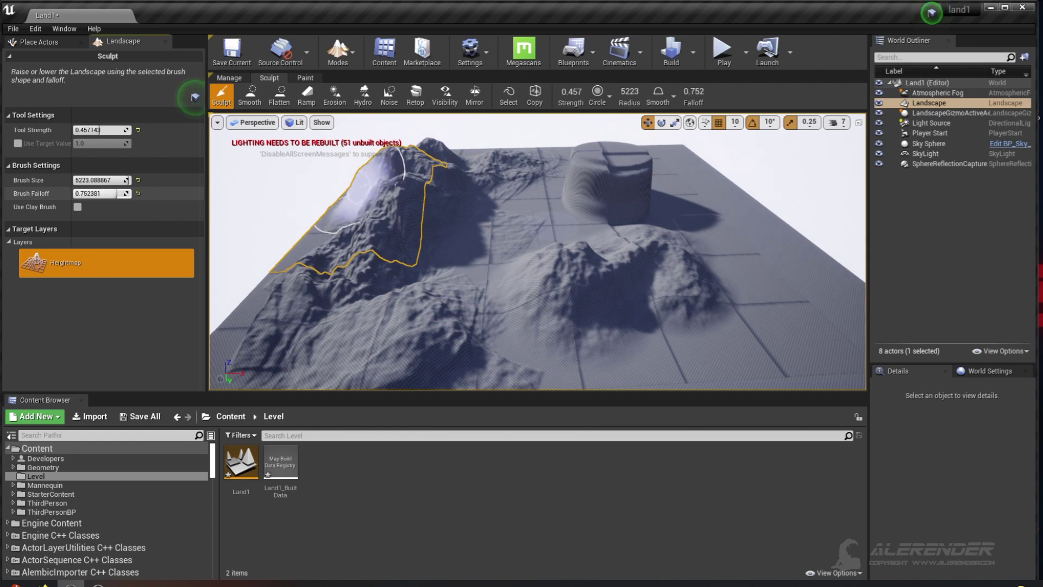
mouse_move(717, 184)
mouse_down()
mouse_move(699, 198)
mouse_move(710, 195)
mouse_move(710, 166)
mouse_up()
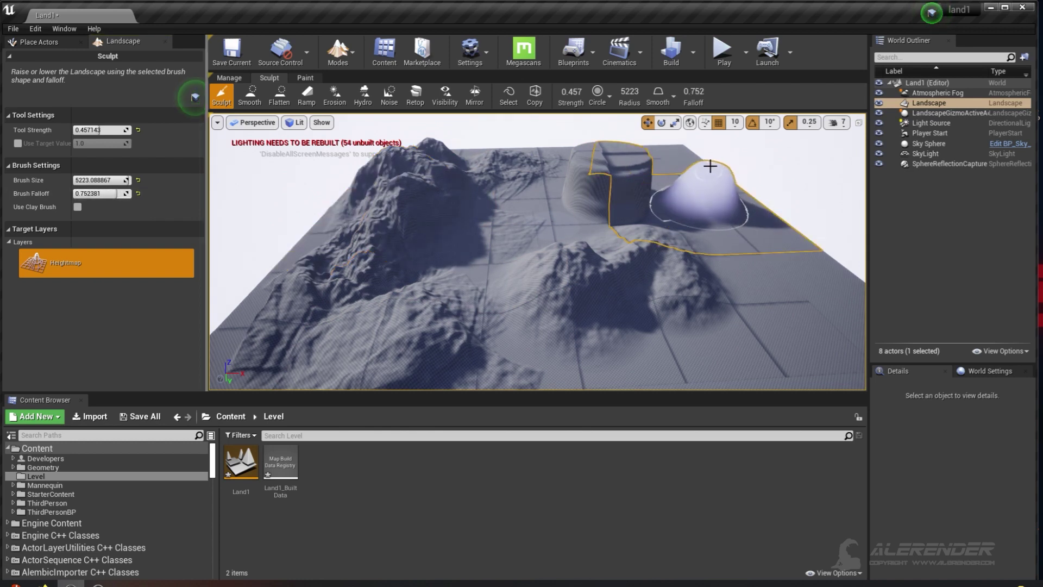
Raise a cone-like hill in front of the soft rounded hill using the Circle brush with Linear falloff type.
click(668, 103)
click(664, 171)
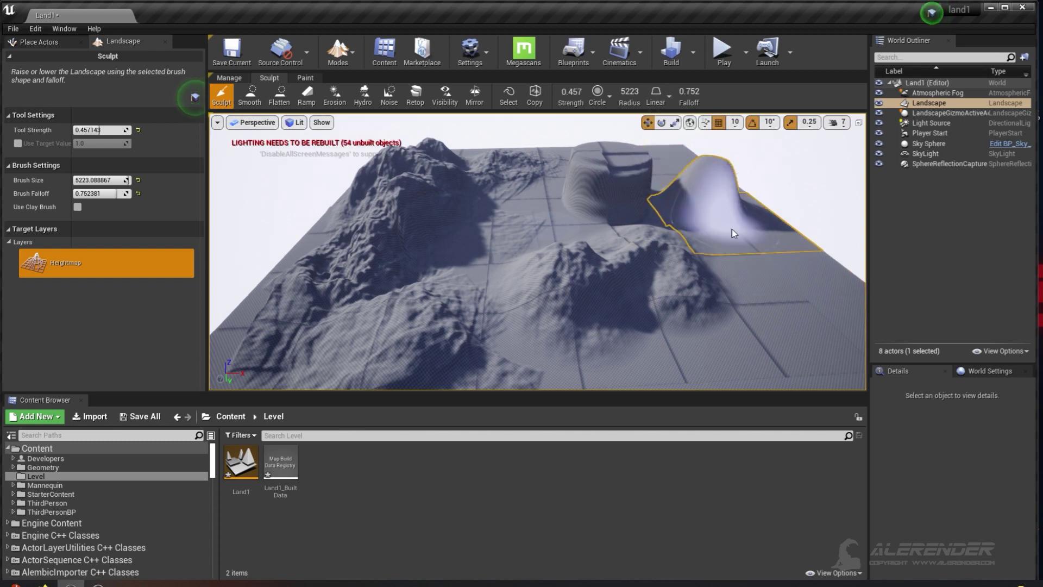
drag(761, 259, 763, 243)
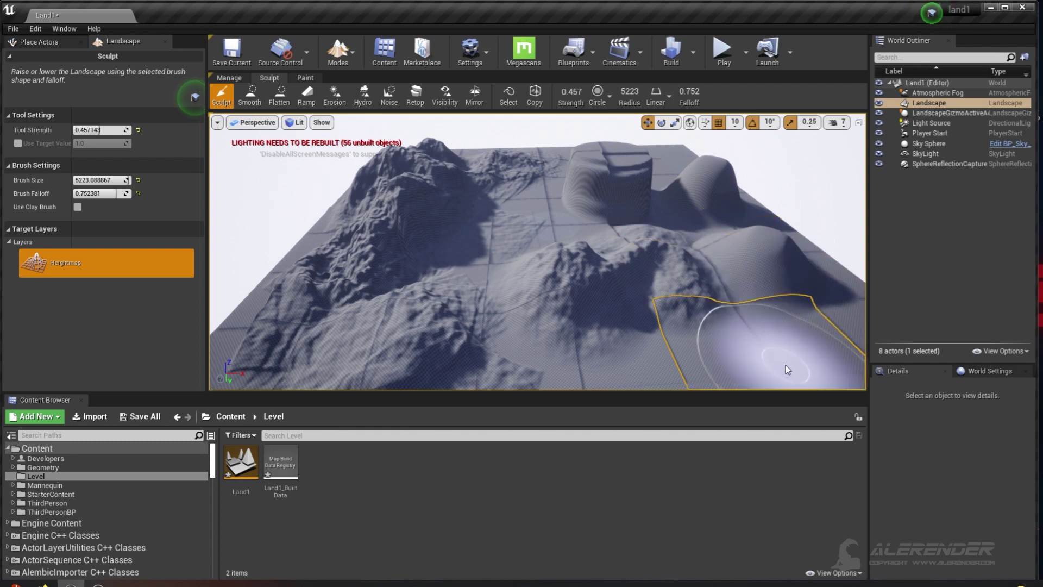
Raise a pointed hill in front of the Linear-falloff hill using the Circle brush with Tip falloff type.
right_drag(754, 201, 797, 204)
right_drag(841, 280, 849, 280)
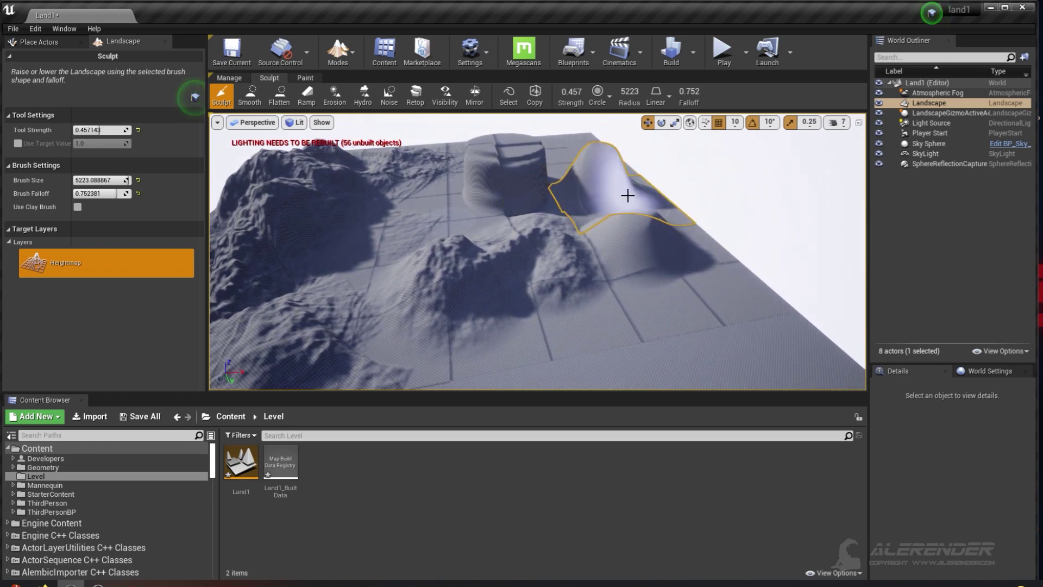
click(598, 95)
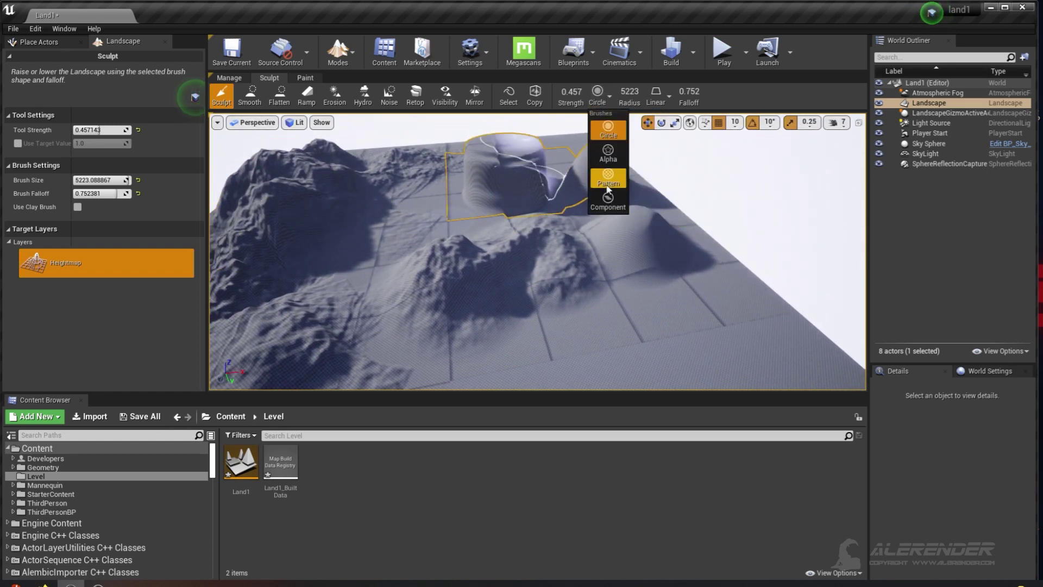
click(669, 98)
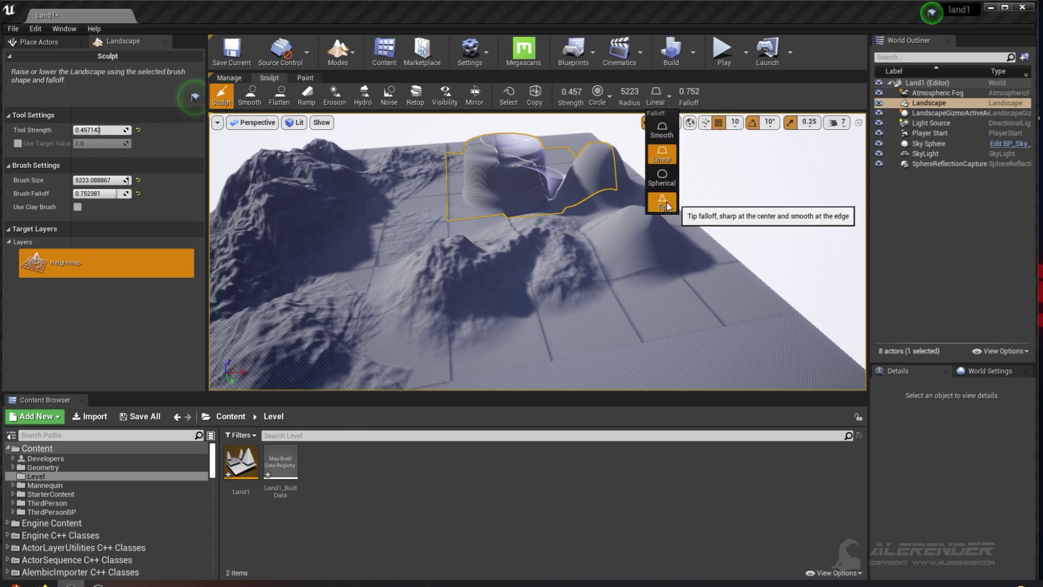
click(659, 201)
mouse_move(693, 314)
mouse_down()
mouse_move(701, 288)
mouse_move(663, 249)
mouse_move(662, 263)
mouse_up()
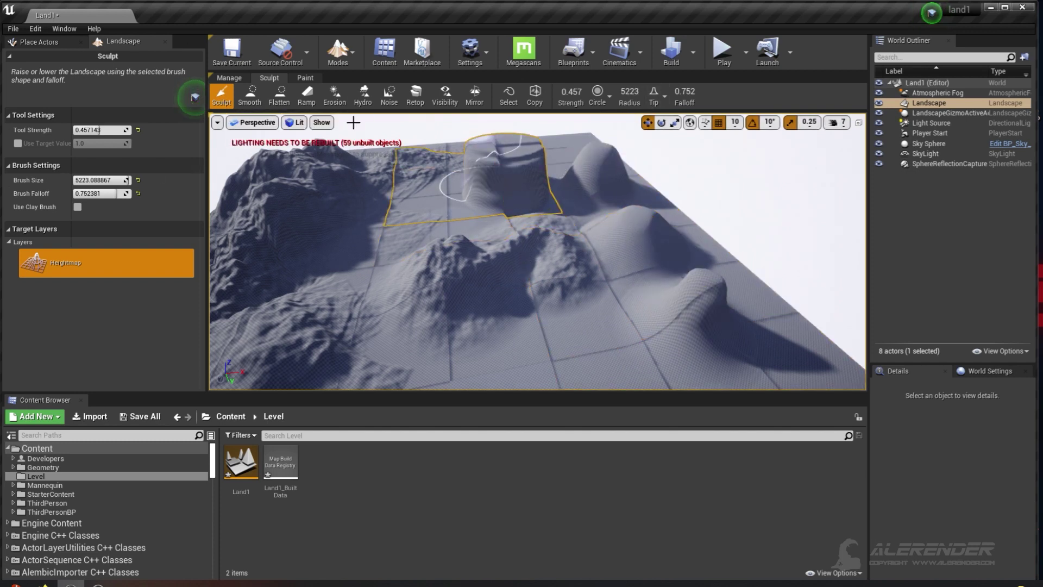
Sculpt rough rocky detail over the plateau and the smooth hills with the Alpha brush at strength about 0.457.
click(599, 100)
click(608, 155)
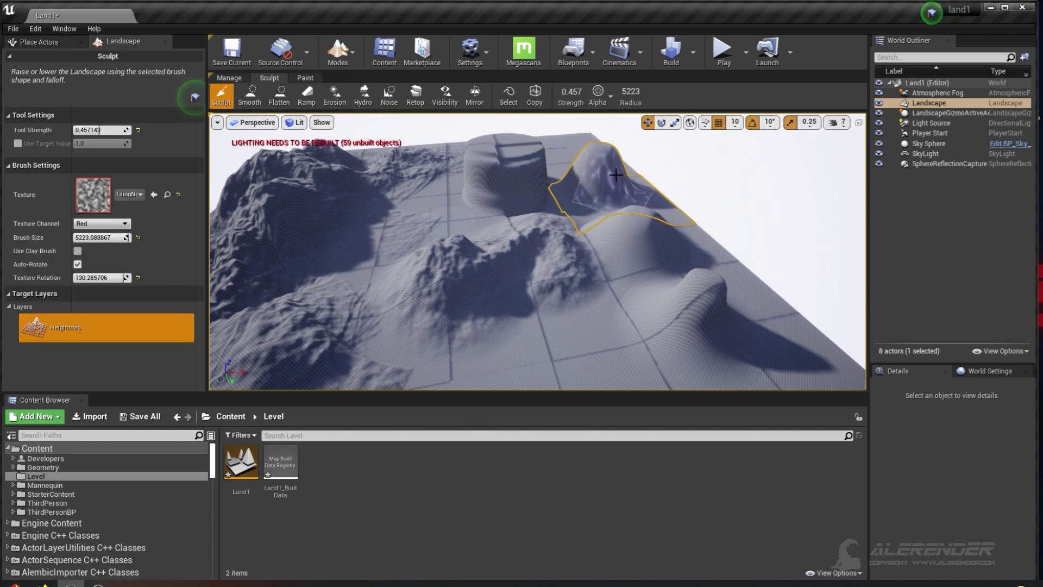
click(600, 95)
click(603, 128)
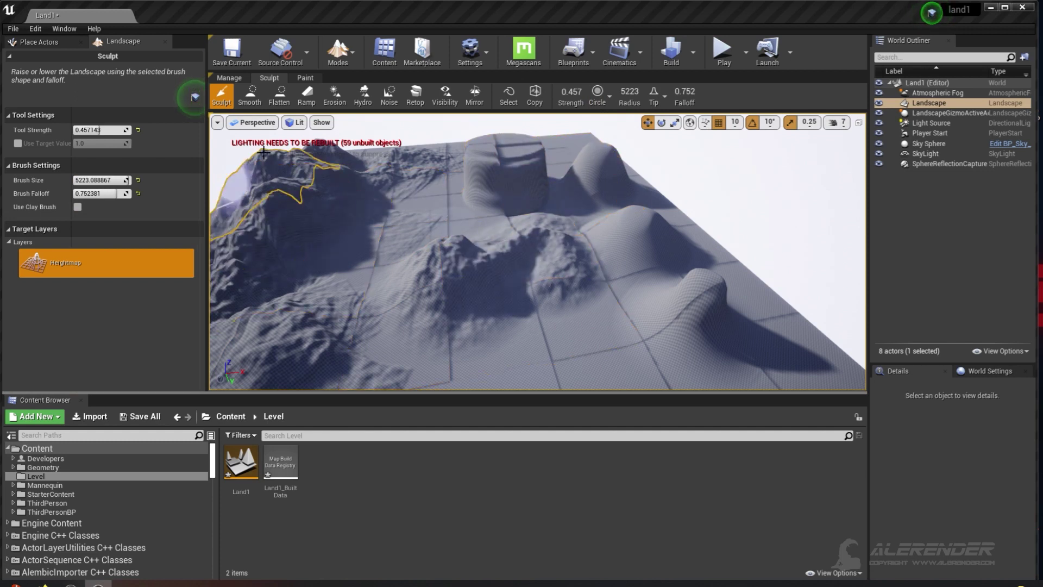
click(607, 91)
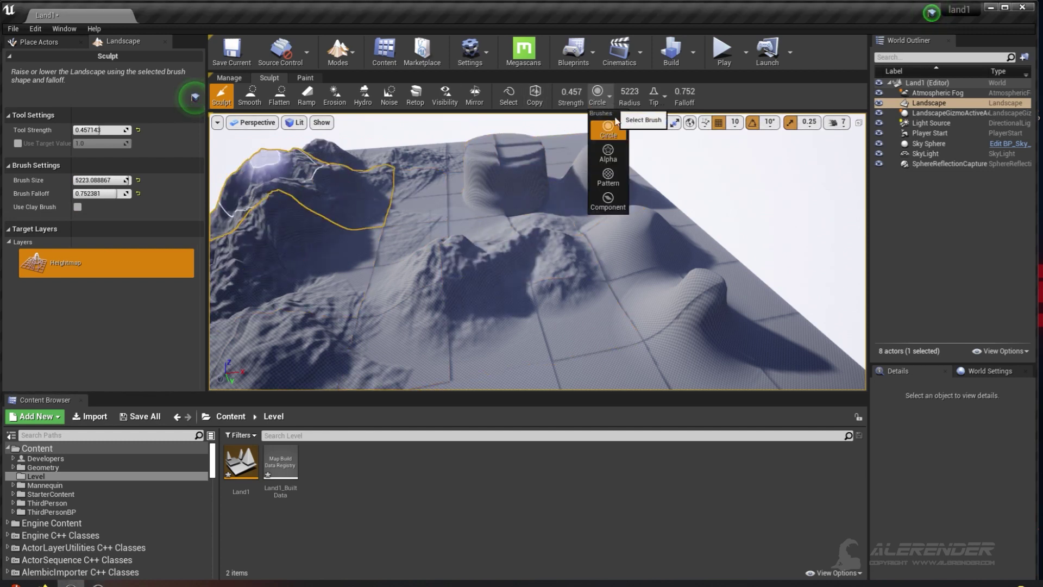
click(611, 153)
mouse_move(590, 190)
mouse_down()
mouse_move(500, 174)
mouse_move(511, 158)
mouse_move(551, 144)
mouse_move(613, 240)
mouse_move(670, 300)
mouse_move(700, 298)
mouse_move(693, 284)
mouse_move(553, 297)
mouse_up()
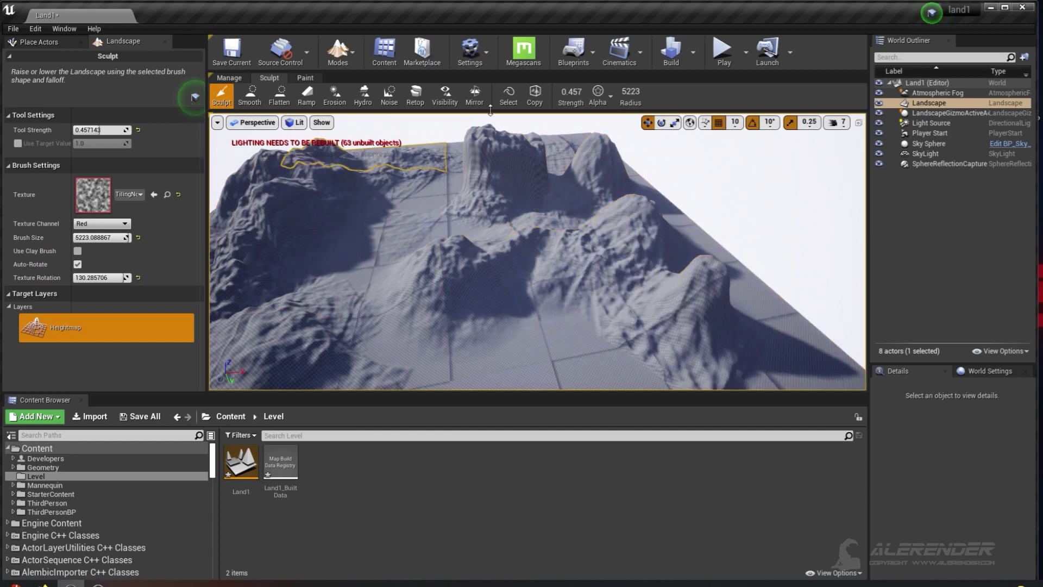
Smooth the rough slopes between the central mountain and the nearby hills with the Smooth tool, reducing the filter kernel radius to 2.
click(246, 96)
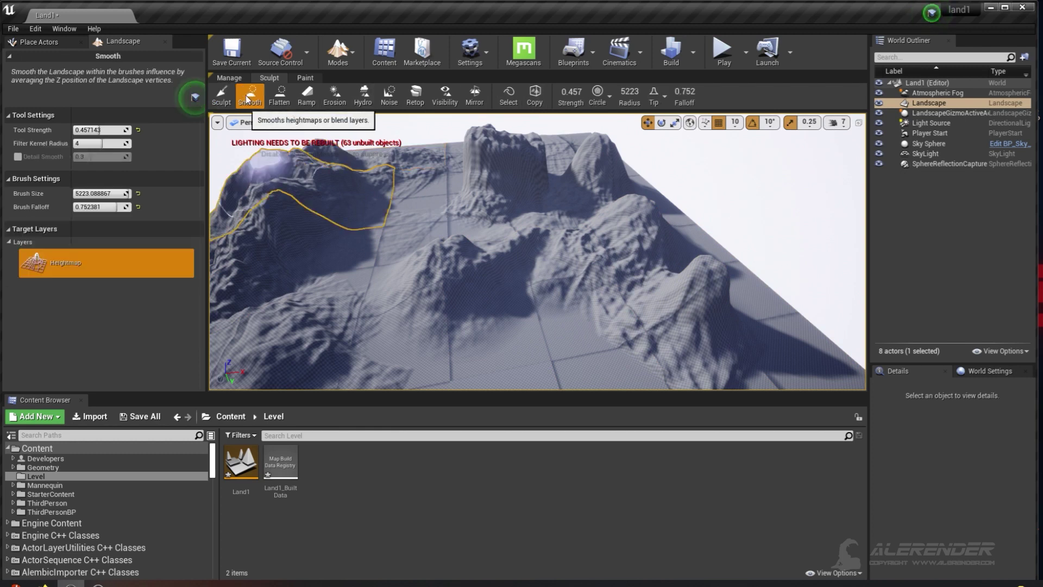
mouse_move(622, 245)
mouse_down()
mouse_move(610, 239)
mouse_move(631, 232)
mouse_up()
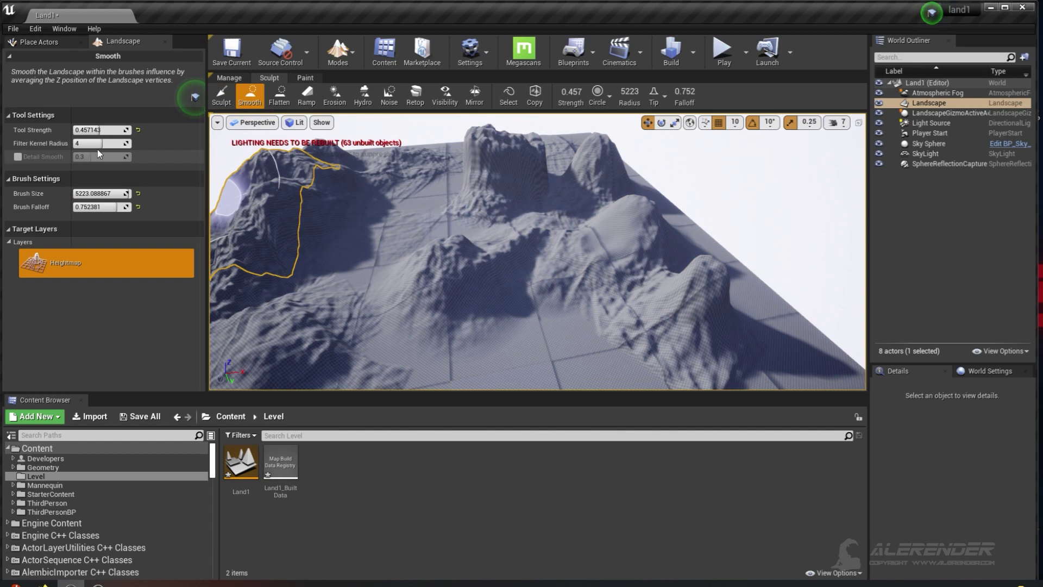
drag(79, 145, 75, 145)
mouse_move(577, 273)
mouse_down()
mouse_move(559, 167)
mouse_move(484, 163)
mouse_up()
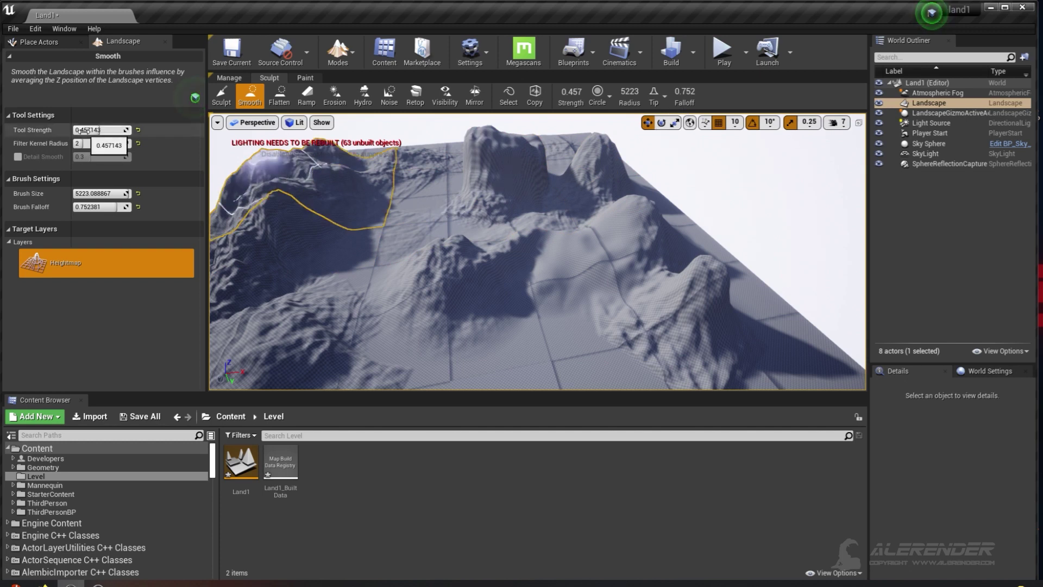
Set the Smooth tool strength to about 0.619, switch it to the Pattern brush and increase the texture scale.
drag(98, 130, 108, 130)
click(602, 97)
click(601, 174)
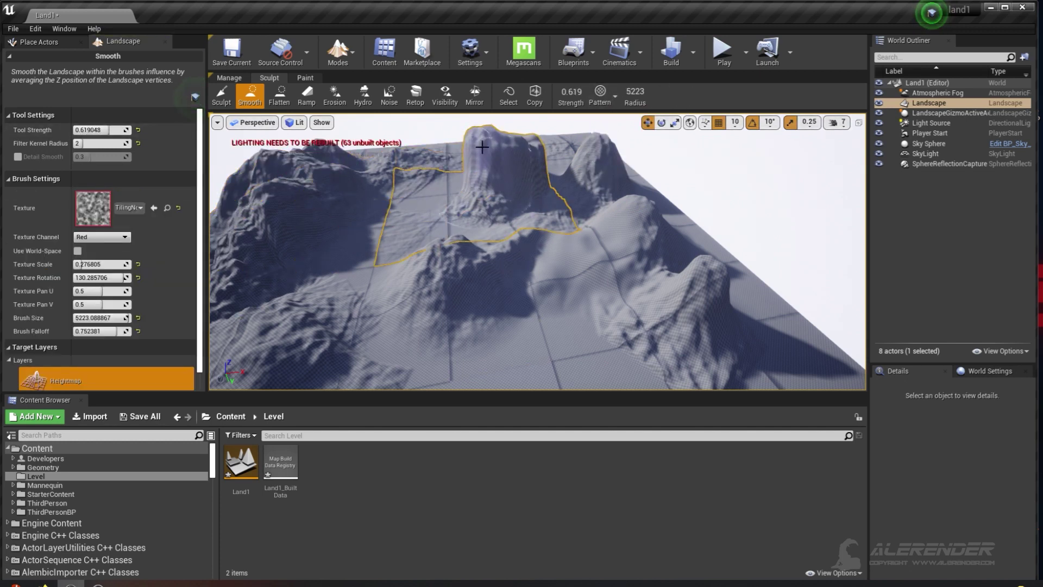
mouse_move(84, 264)
mouse_down()
mouse_move(113, 264)
mouse_move(92, 264)
mouse_up()
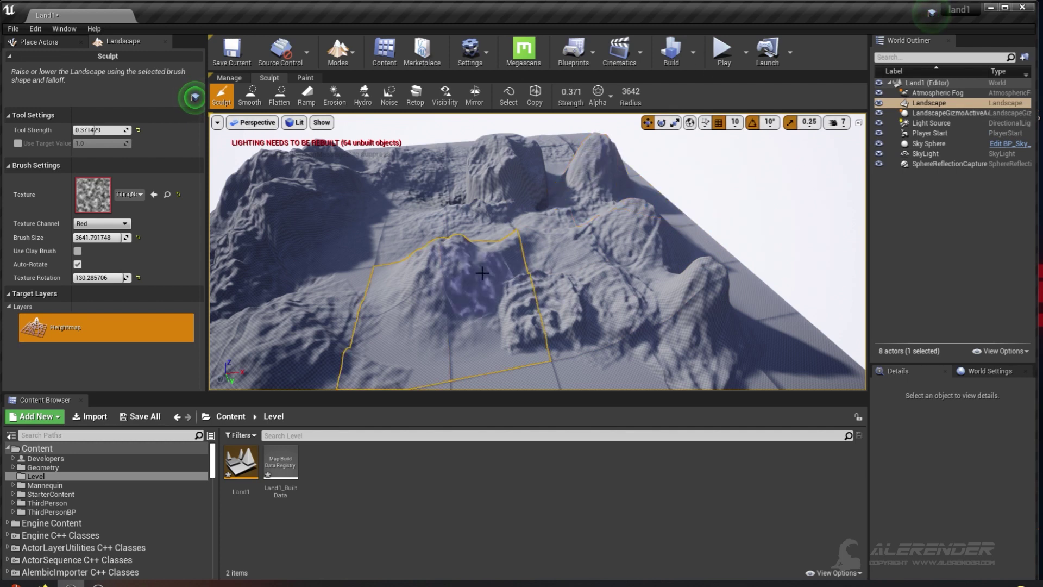
Set the player to spawn at the current camera location, play the level in the viewport and stop the session.
click(745, 54)
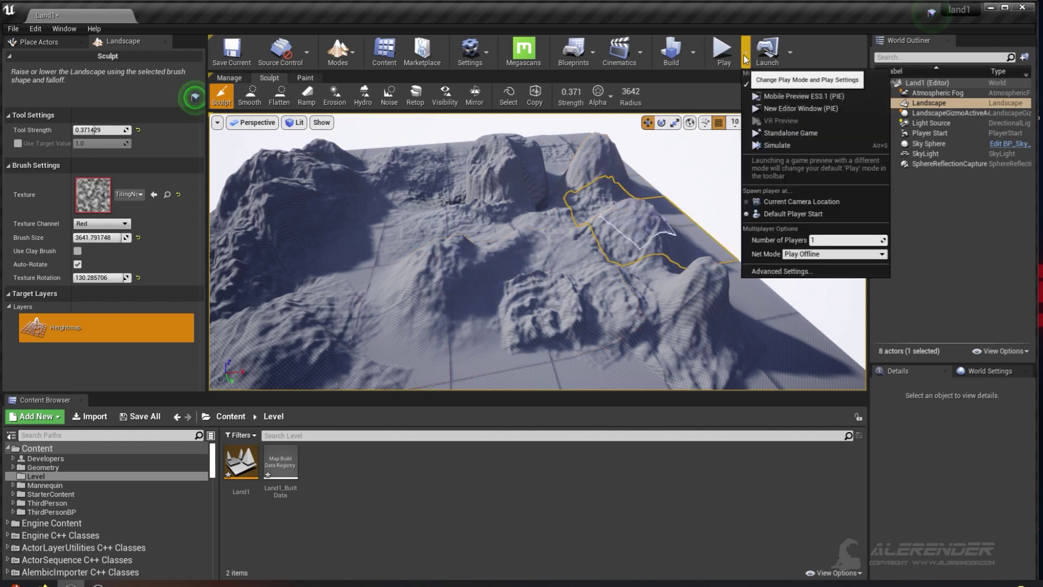
click(777, 203)
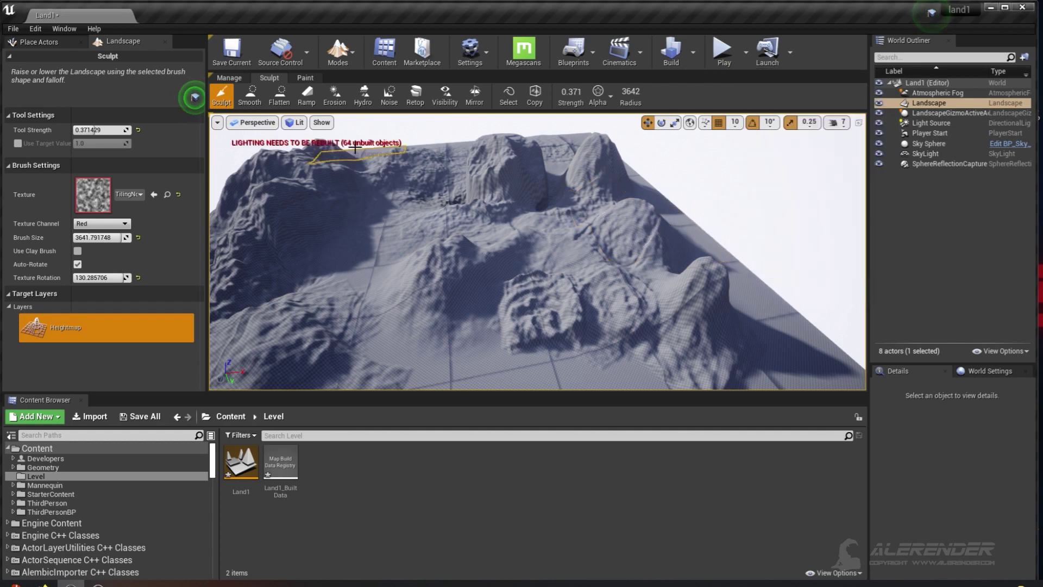
click(723, 52)
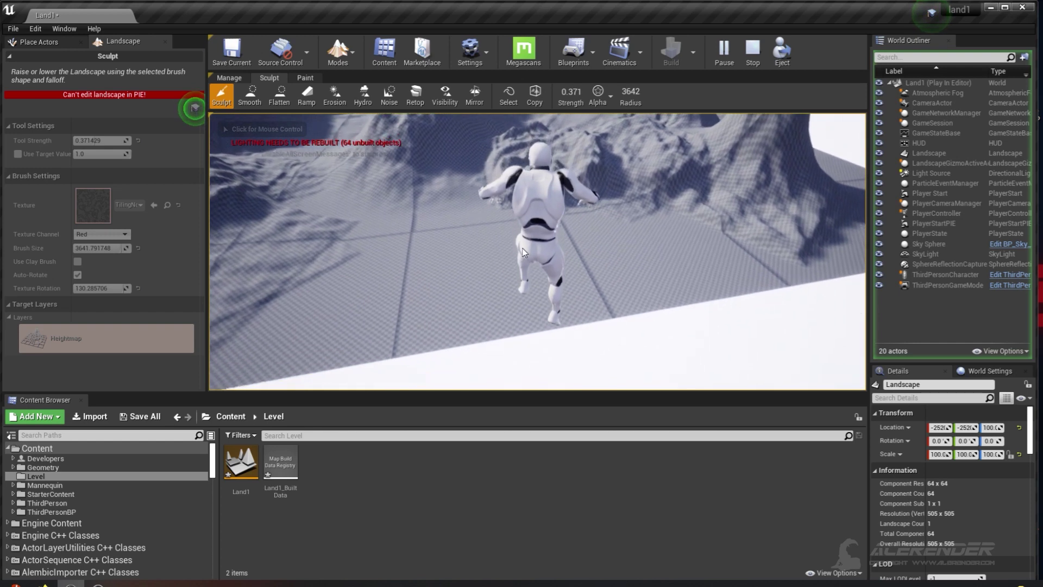
click(526, 197)
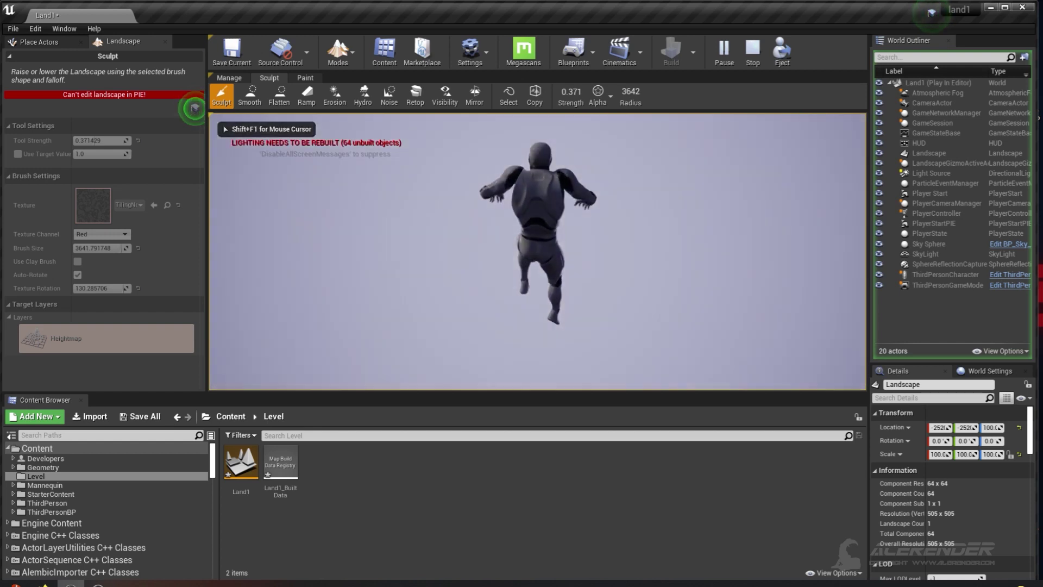
key(Escape)
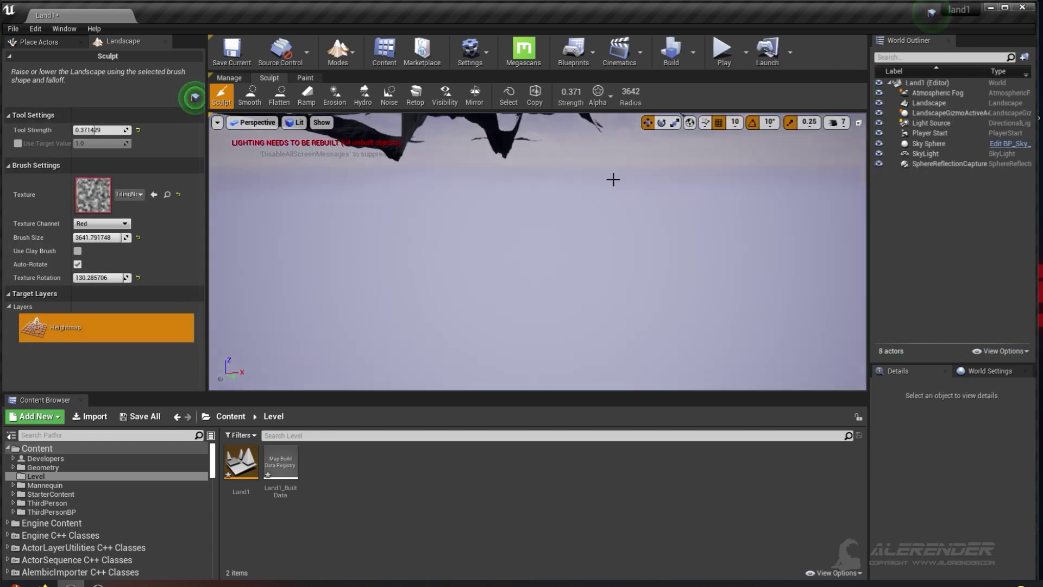
Play the level from a low viewpoint above the landscape, run the character around to examine the mountains, and stop the session.
right_drag(564, 233, 554, 179)
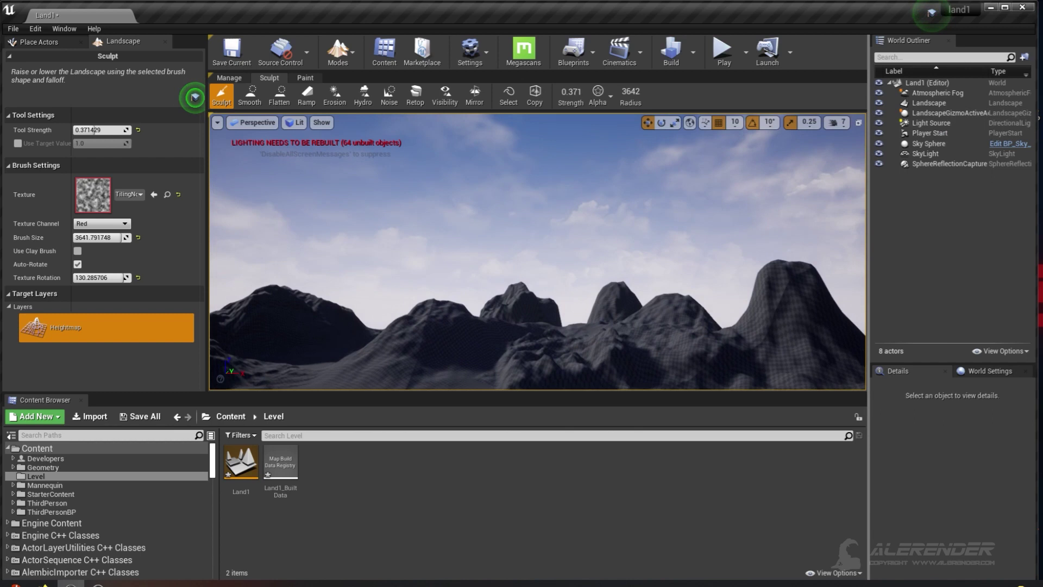
right_drag(537, 252, 551, 284)
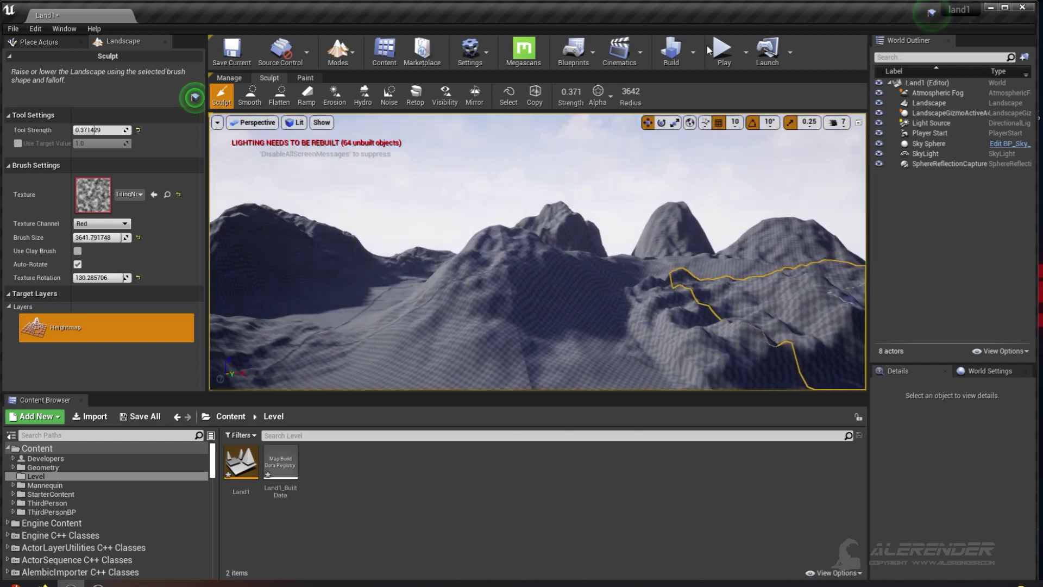
click(714, 48)
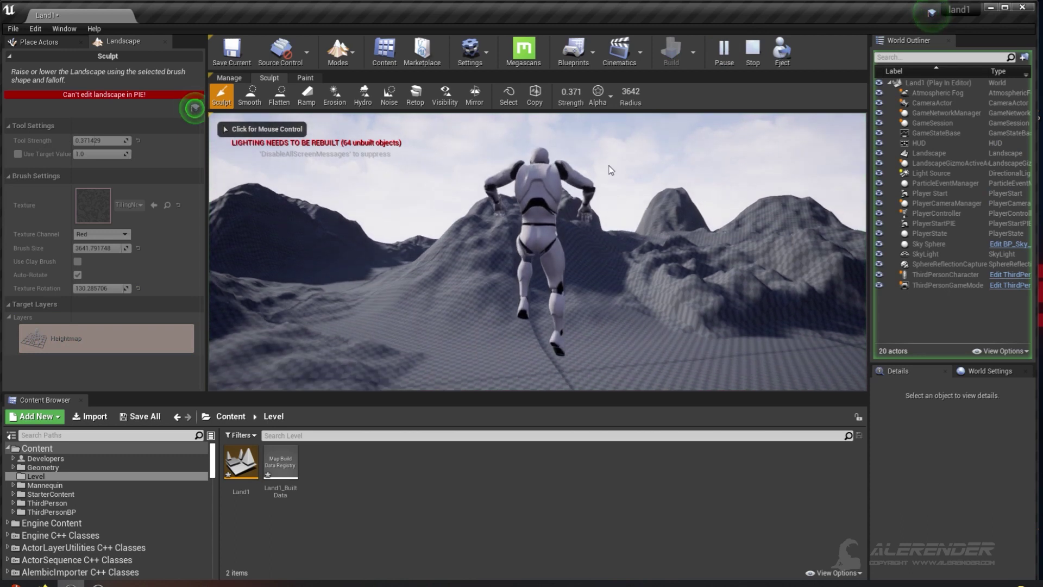
click(613, 172)
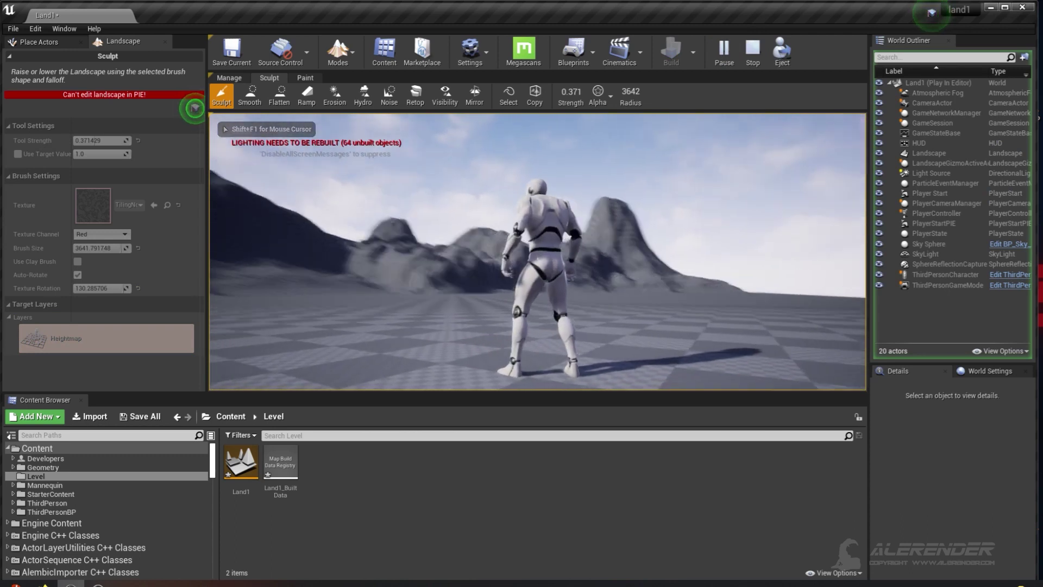
key(w)
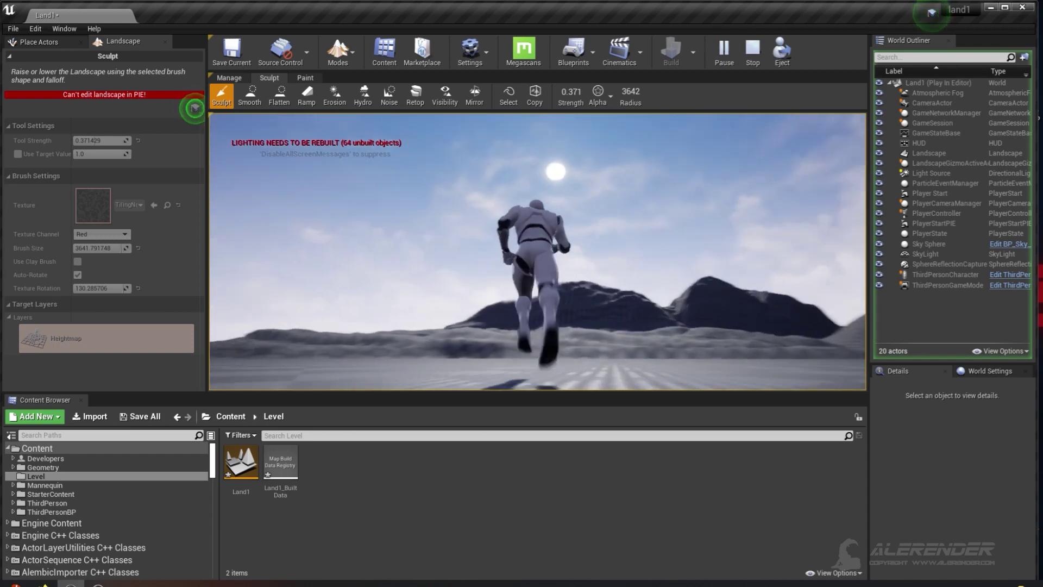
key(d)
key(a)
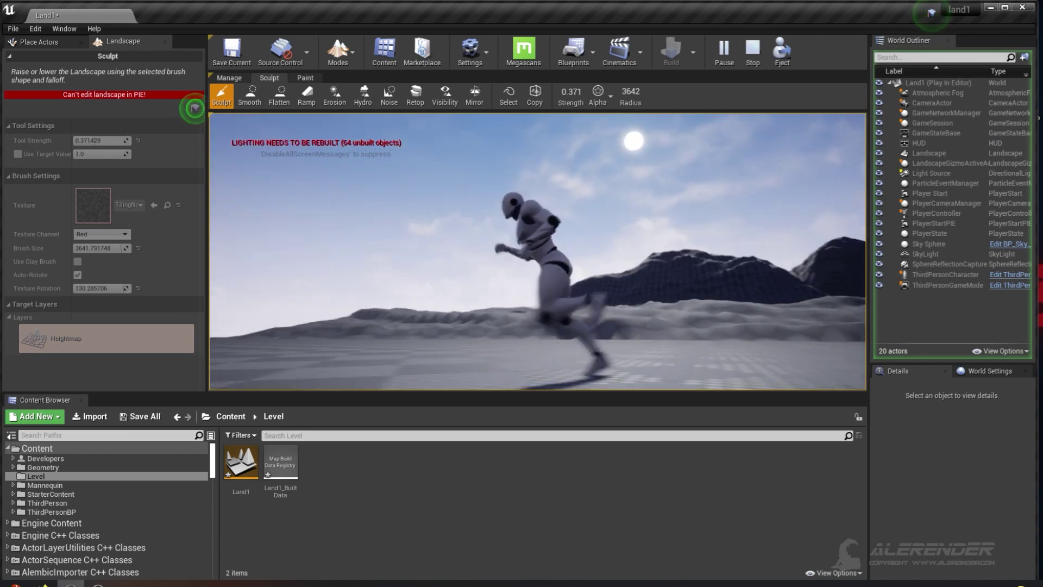
key(d)
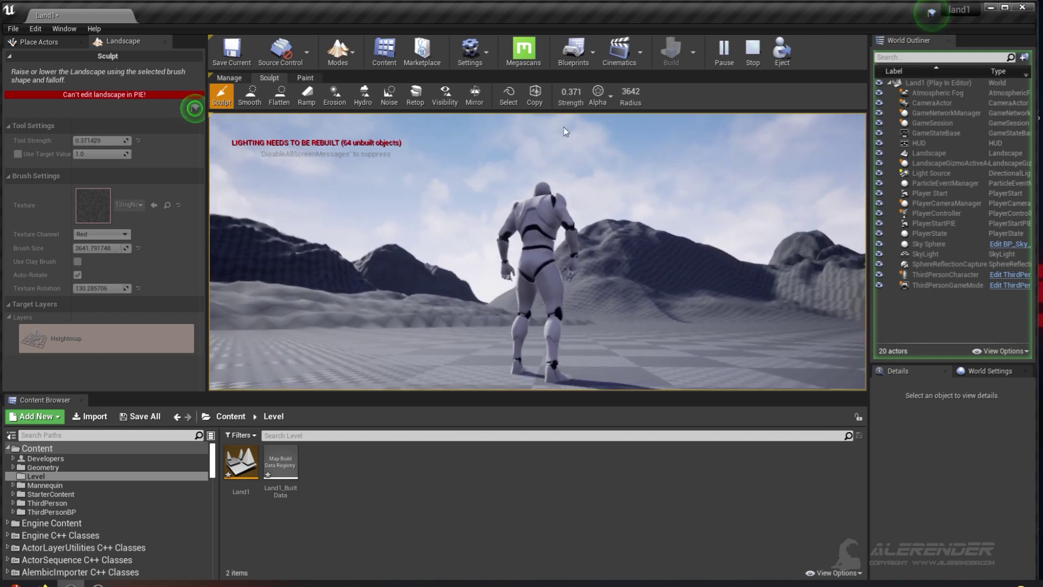
key(Escape)
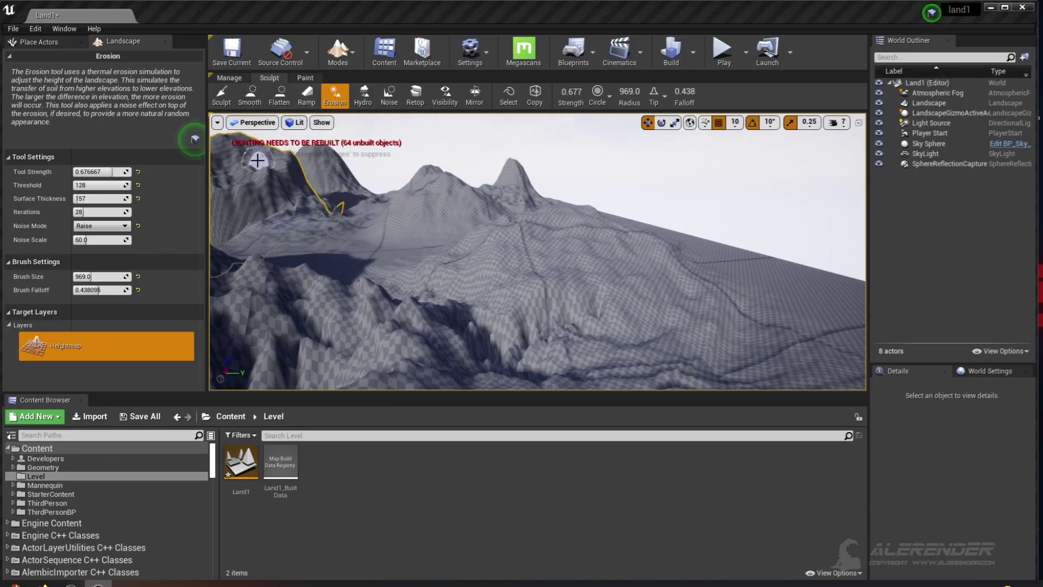
Erode the mountain slopes with the Erosion tool in Raise noise mode, tool strength about 0.762 and brush falloff about 0.295.
mouse_move(462, 295)
right_down()
mouse_move(359, 326)
mouse_move(332, 288)
mouse_move(380, 304)
mouse_move(370, 311)
mouse_move(358, 303)
mouse_move(463, 295)
right_up()
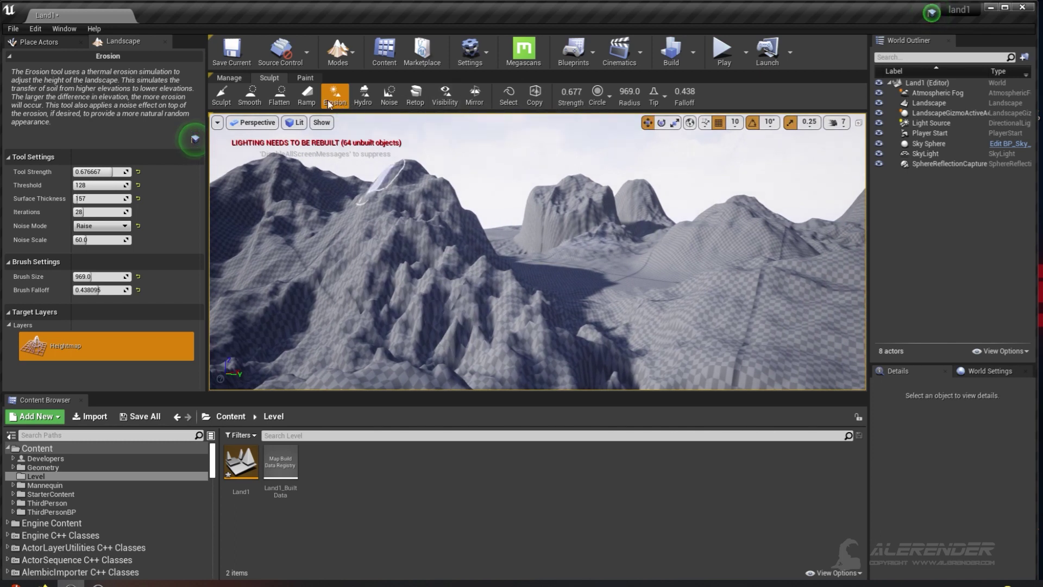
mouse_move(367, 242)
right_down()
mouse_move(334, 239)
mouse_move(315, 223)
mouse_move(367, 242)
right_up()
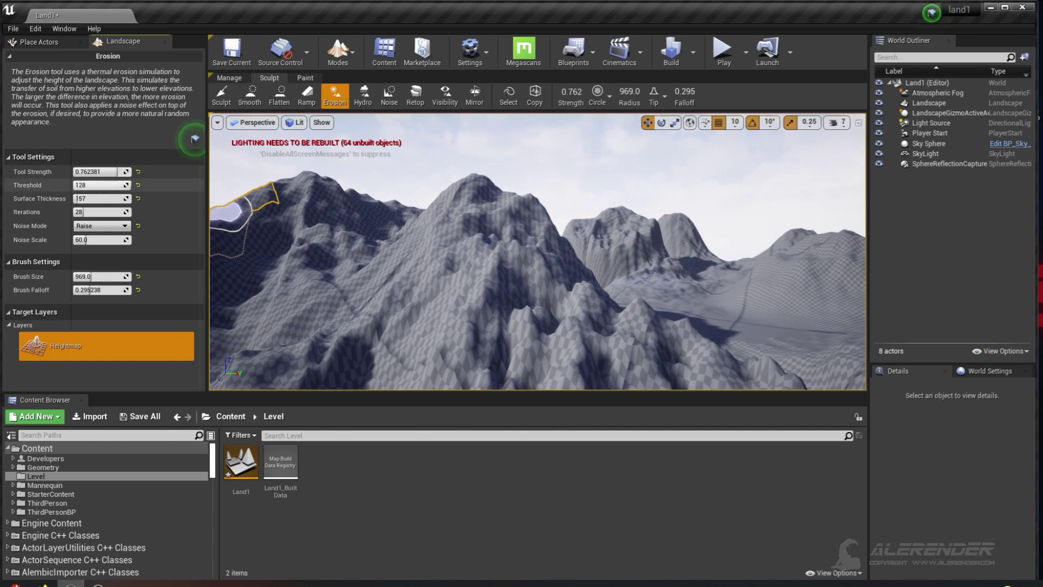
mouse_move(542, 296)
right_down()
mouse_move(530, 340)
mouse_move(543, 321)
right_up()
key(w)
key(a)
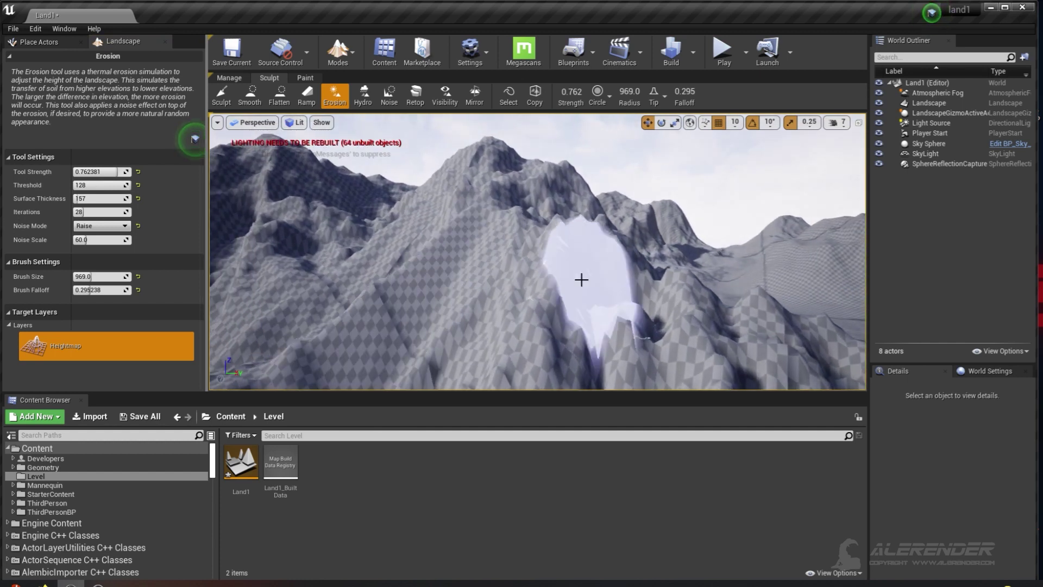
right_drag(533, 284, 533, 285)
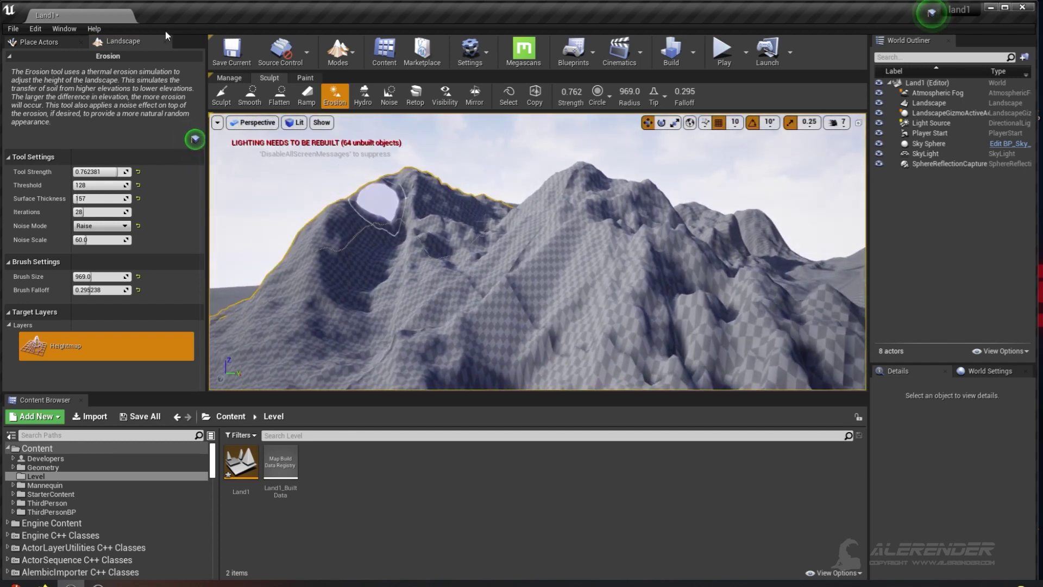
Undo the last landscape edit and work the mountain slope with the Erosion brush size set to about 325.75.
click(39, 31)
click(54, 50)
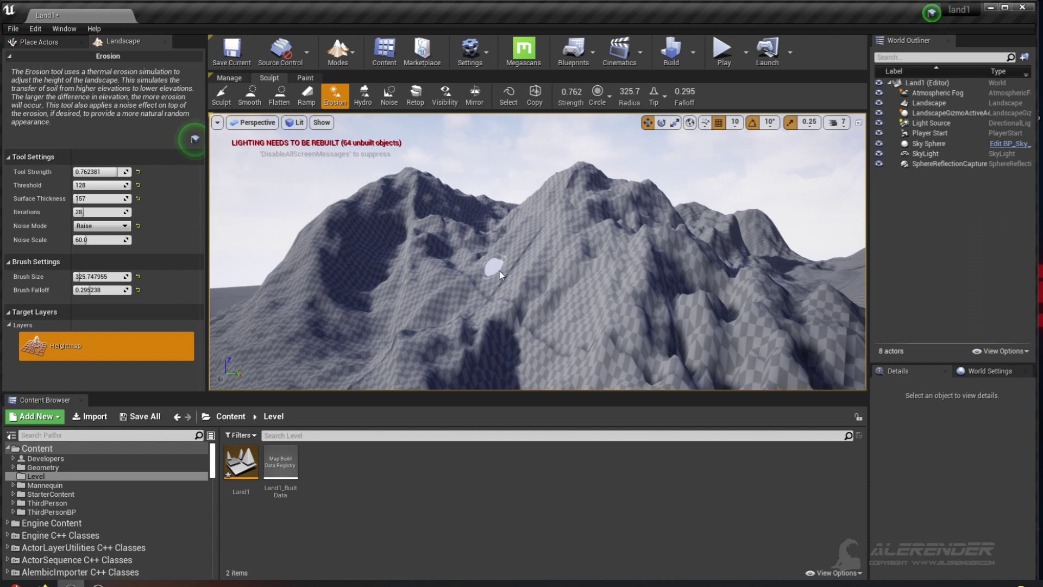
mouse_move(577, 287)
right_down()
mouse_move(609, 290)
mouse_move(592, 288)
mouse_move(602, 289)
mouse_move(507, 186)
right_up()
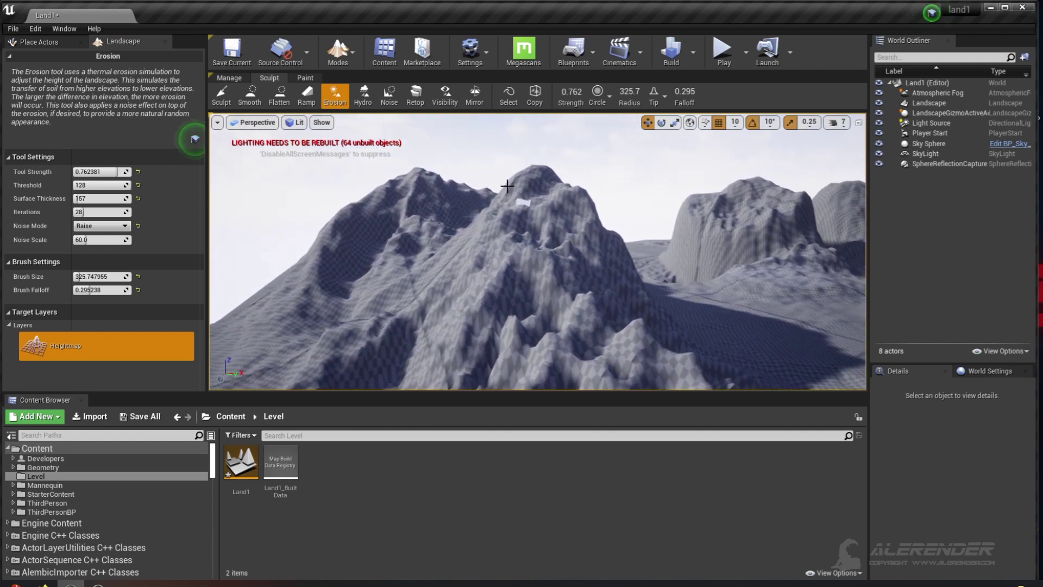
Erode the mountain slopes with the Hydro Erosion tool, tool strength 1.0, brush size about 1711.5 and brush falloff 0.4.
click(363, 97)
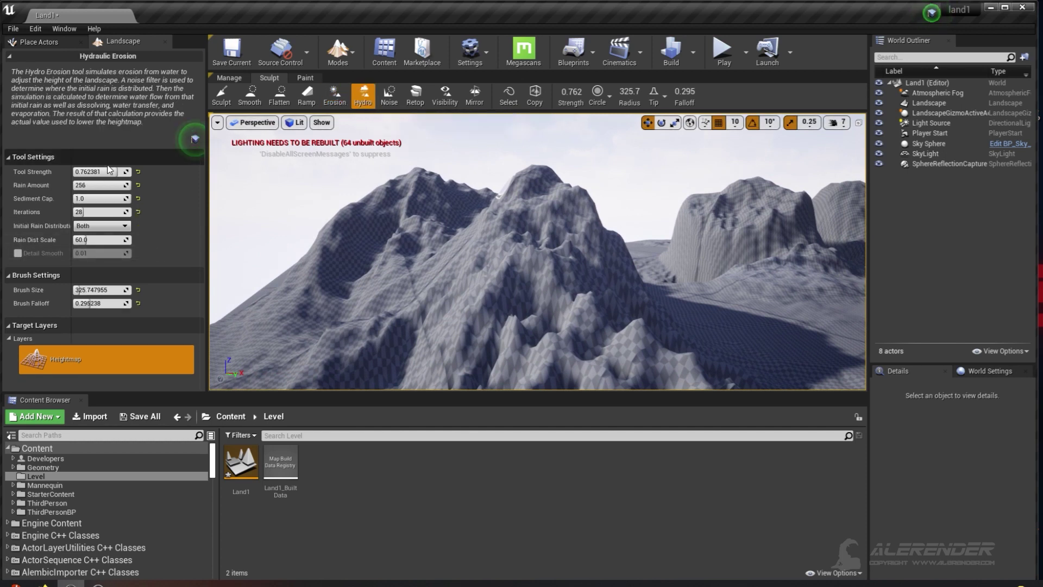
mouse_move(489, 283)
right_down()
mouse_move(535, 291)
mouse_move(484, 288)
right_up()
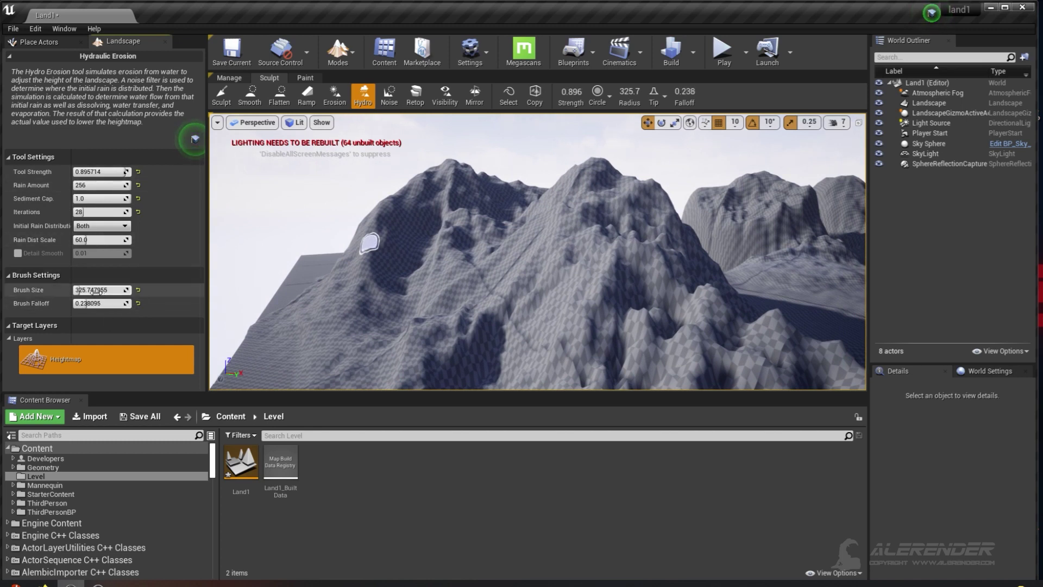
drag(95, 291, 91, 291)
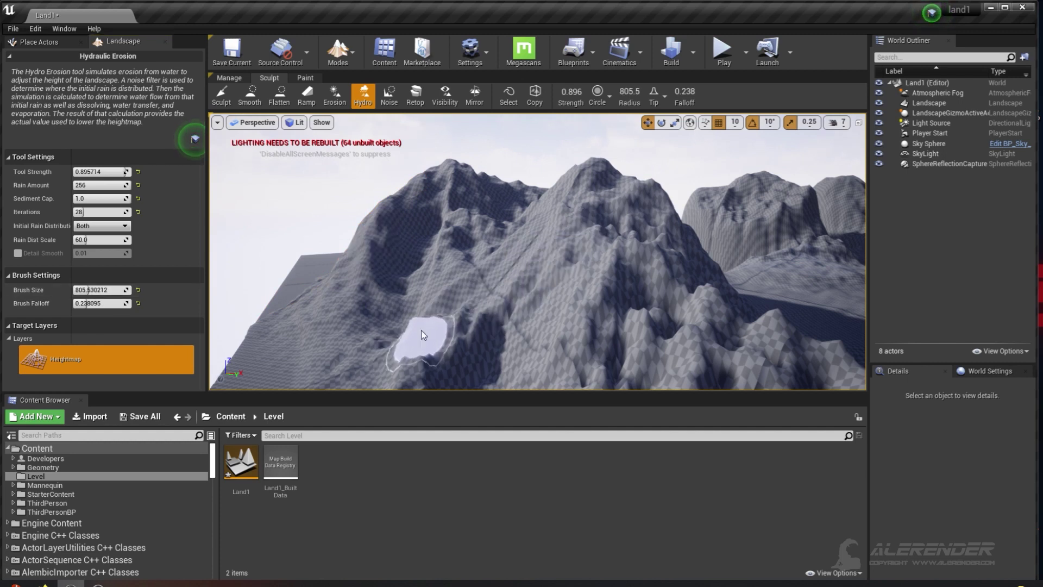
right_drag(561, 237, 624, 259)
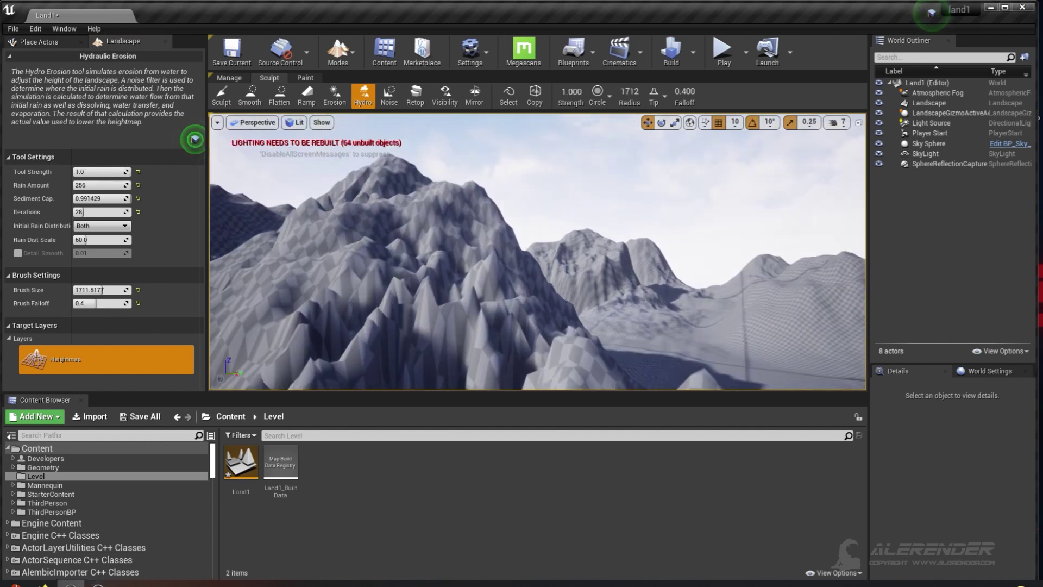
right_drag(433, 305, 433, 291)
mouse_move(433, 292)
mouse_down()
mouse_move(451, 265)
mouse_move(405, 320)
mouse_up()
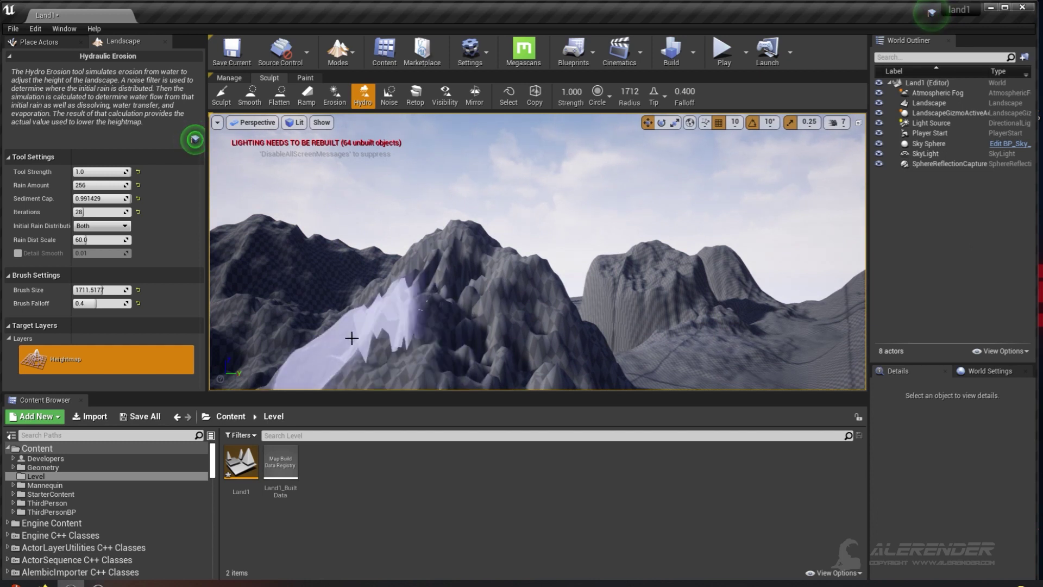
mouse_move(361, 369)
right_down()
mouse_move(358, 401)
mouse_move(334, 392)
right_up()
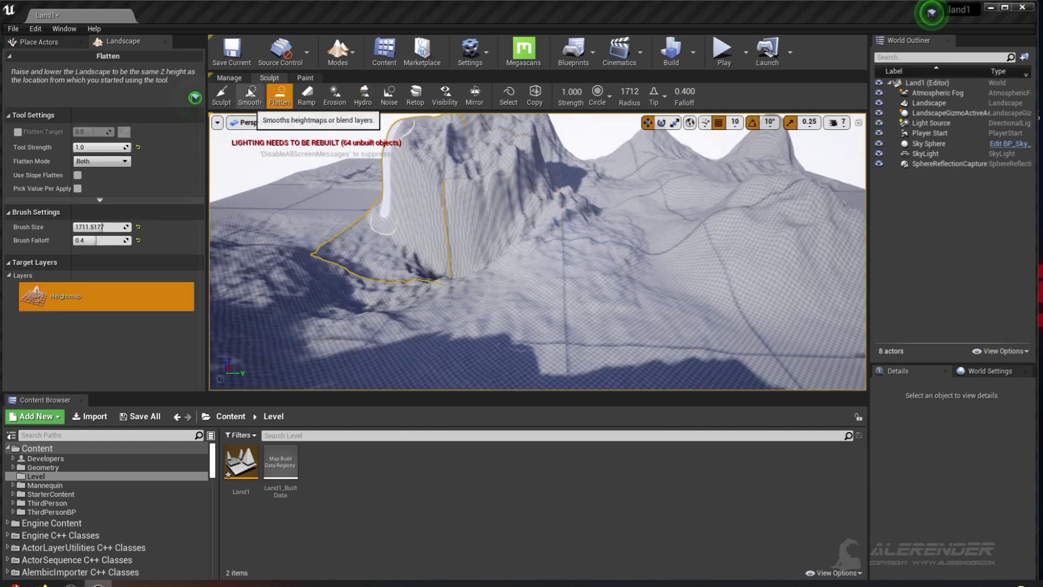
Try flattening the ground in front of the steep mountain with the Flatten tool and undo the strokes.
click(221, 95)
click(279, 97)
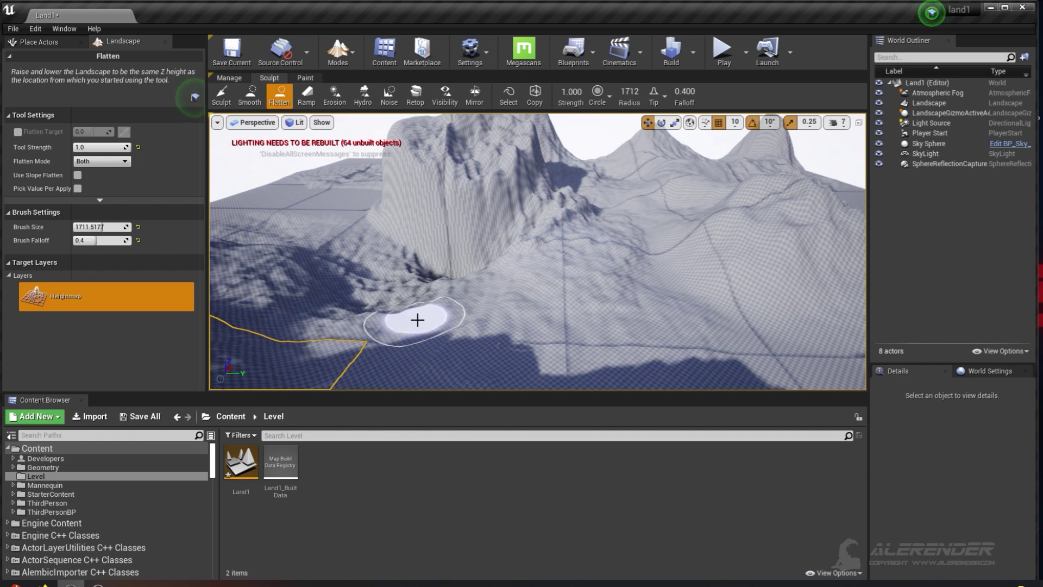
mouse_move(424, 319)
mouse_down()
mouse_move(624, 340)
mouse_move(734, 334)
mouse_up()
mouse_move(765, 334)
mouse_down()
mouse_move(778, 338)
mouse_move(719, 309)
mouse_move(493, 330)
mouse_move(662, 318)
mouse_move(464, 327)
mouse_move(412, 314)
mouse_move(429, 318)
mouse_up()
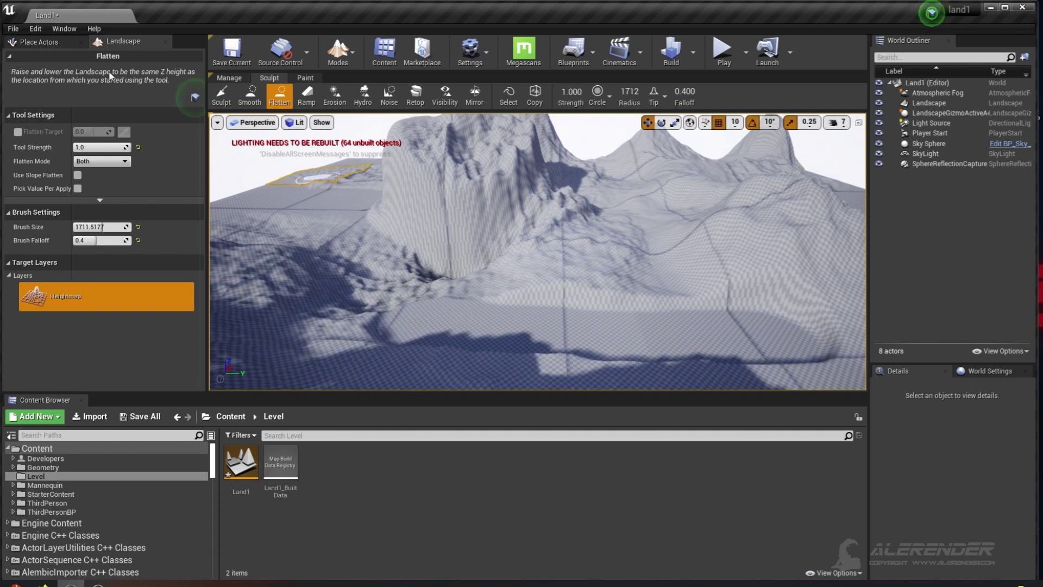
click(36, 29)
click(55, 49)
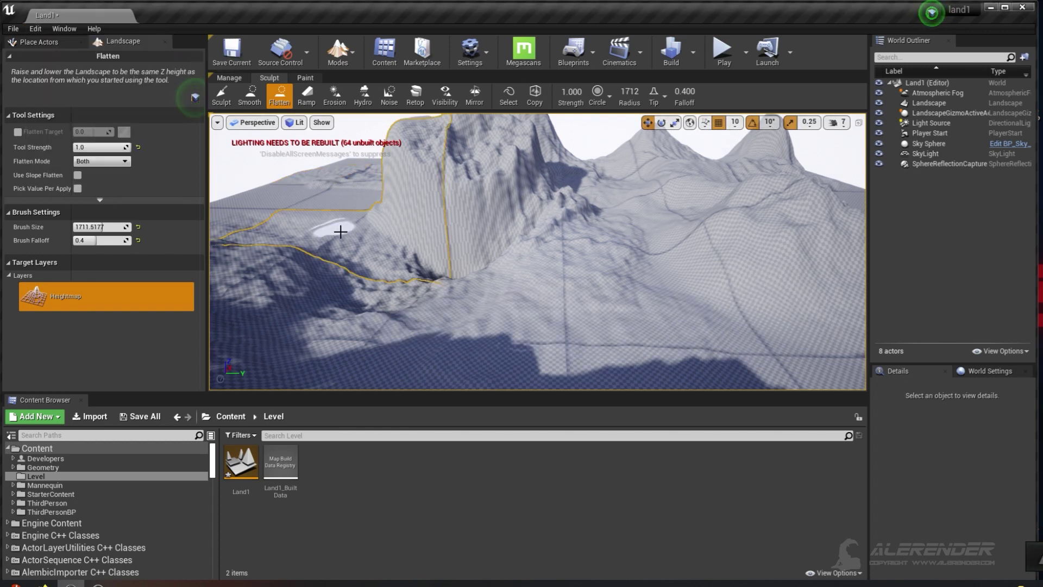
key(ctrl+z)
Try flattening a curved path around the foot of the steep mountain and undo it.
mouse_move(463, 312)
right_down()
mouse_move(470, 321)
mouse_move(444, 333)
mouse_move(466, 309)
right_up()
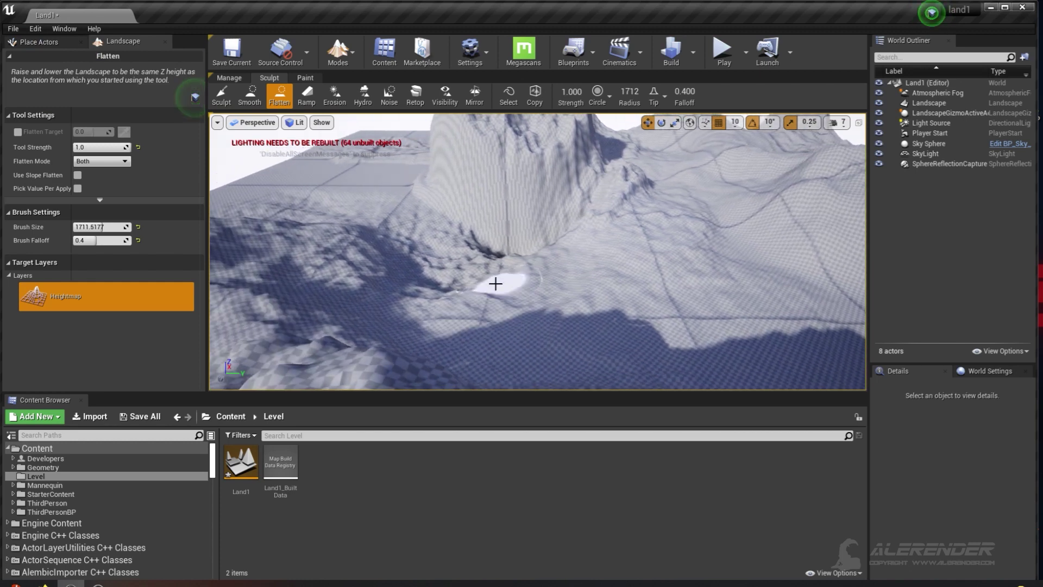
mouse_move(299, 309)
mouse_down()
mouse_move(305, 321)
mouse_move(699, 286)
mouse_move(745, 261)
mouse_move(697, 226)
mouse_up()
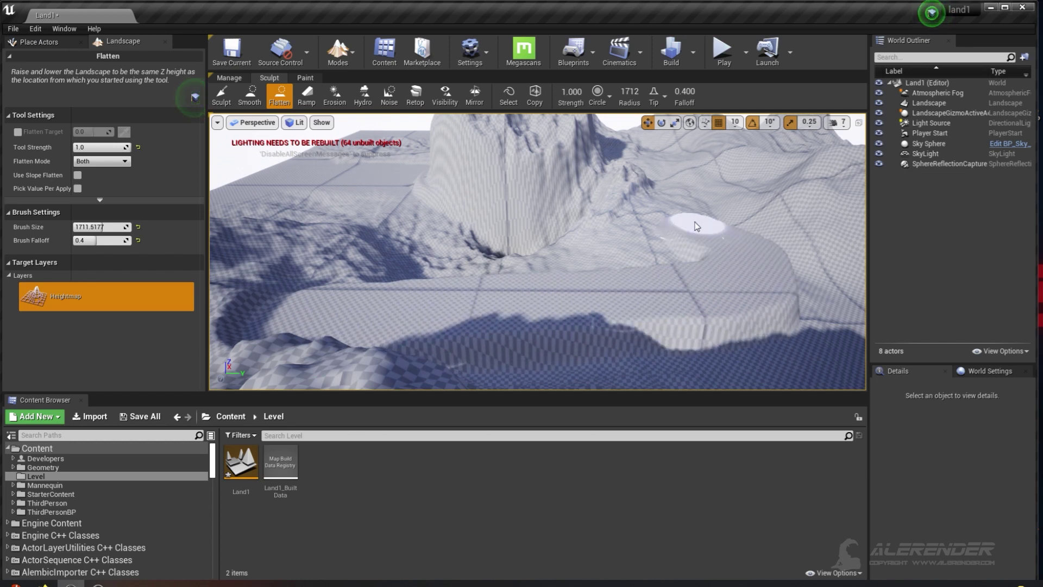
mouse_move(655, 199)
mouse_down()
mouse_move(691, 273)
mouse_move(731, 305)
mouse_move(689, 227)
mouse_move(690, 289)
mouse_up()
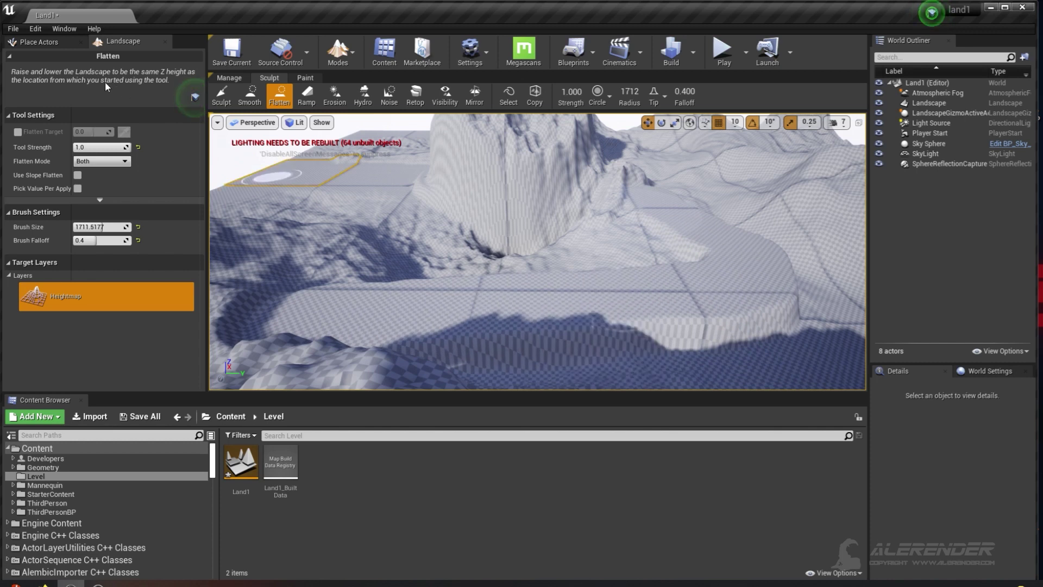
click(42, 27)
click(61, 50)
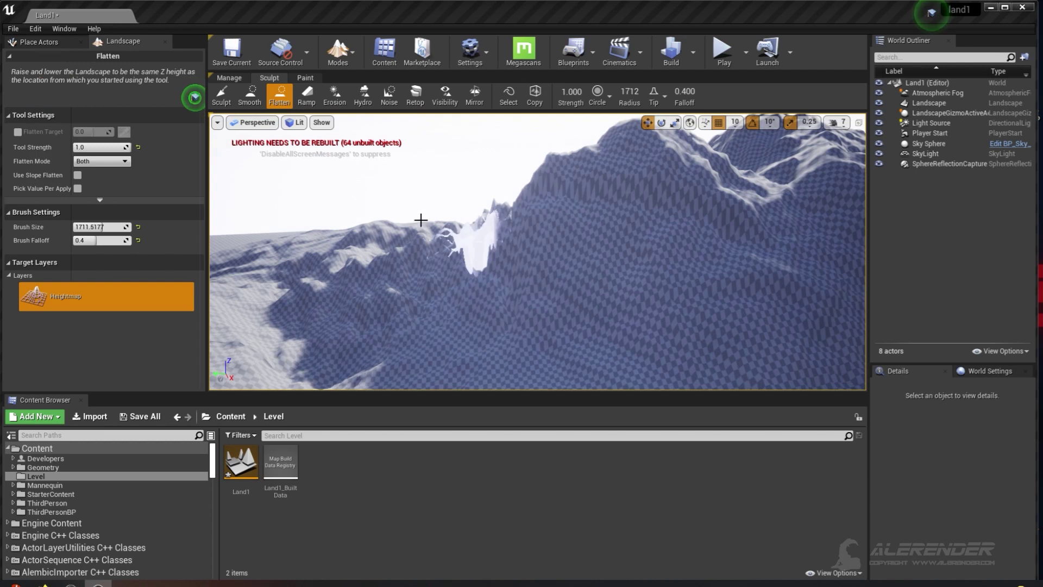
Enable Use Slope Flatten, try flattening the shaded mountain slope along its incline and undo the edit.
click(77, 174)
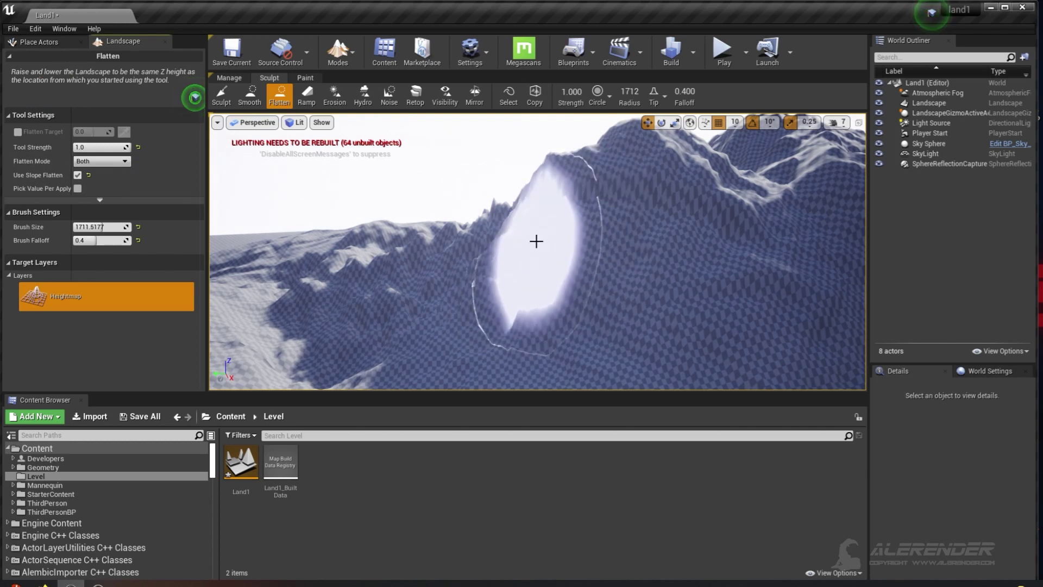
mouse_move(526, 246)
mouse_down()
mouse_move(601, 258)
mouse_move(755, 236)
mouse_move(538, 256)
mouse_up()
mouse_move(505, 254)
right_down()
mouse_move(576, 234)
mouse_move(505, 245)
right_up()
click(35, 28)
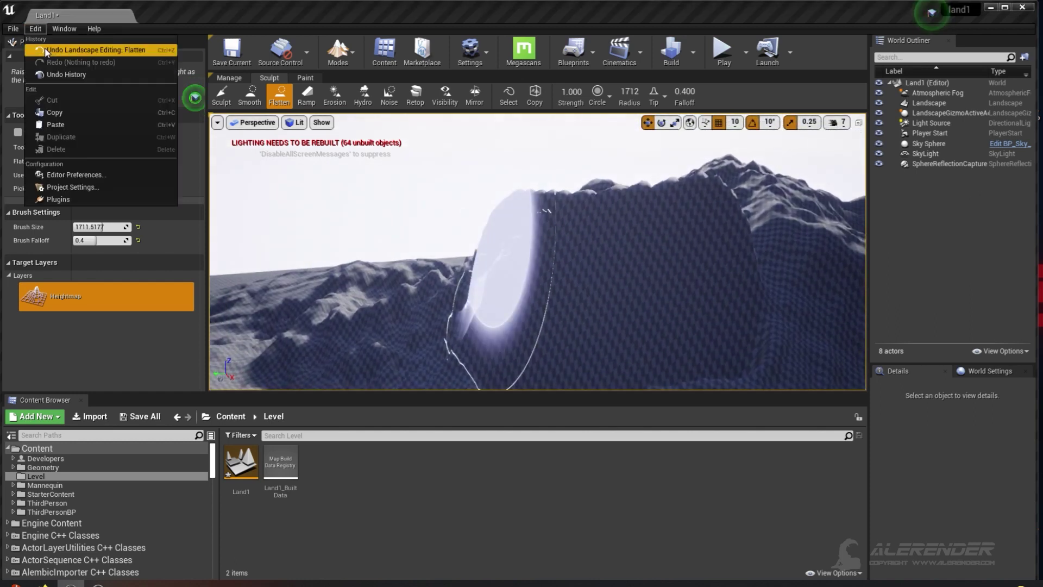
click(49, 51)
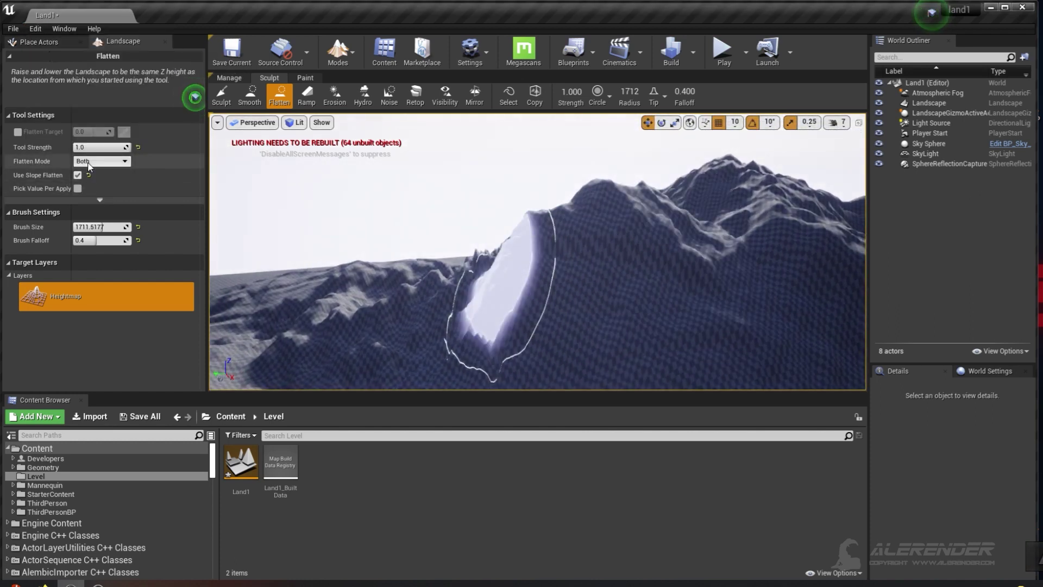
Reduce the brush size to about 805.5, try slope flattening across the mountainside and undo the stroke.
drag(95, 227, 73, 226)
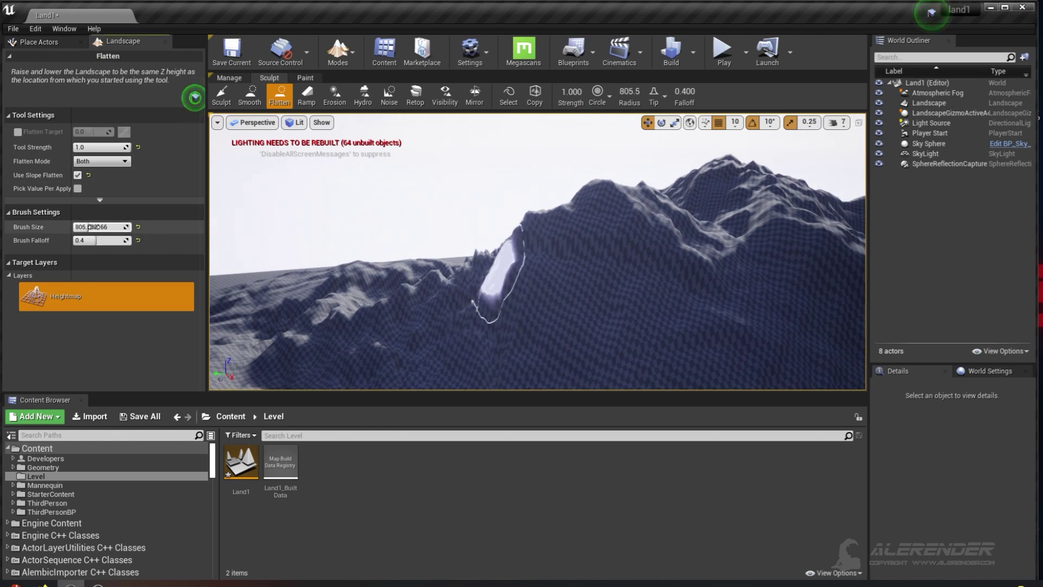
mouse_move(497, 259)
mouse_down()
mouse_move(592, 282)
mouse_move(755, 266)
mouse_up()
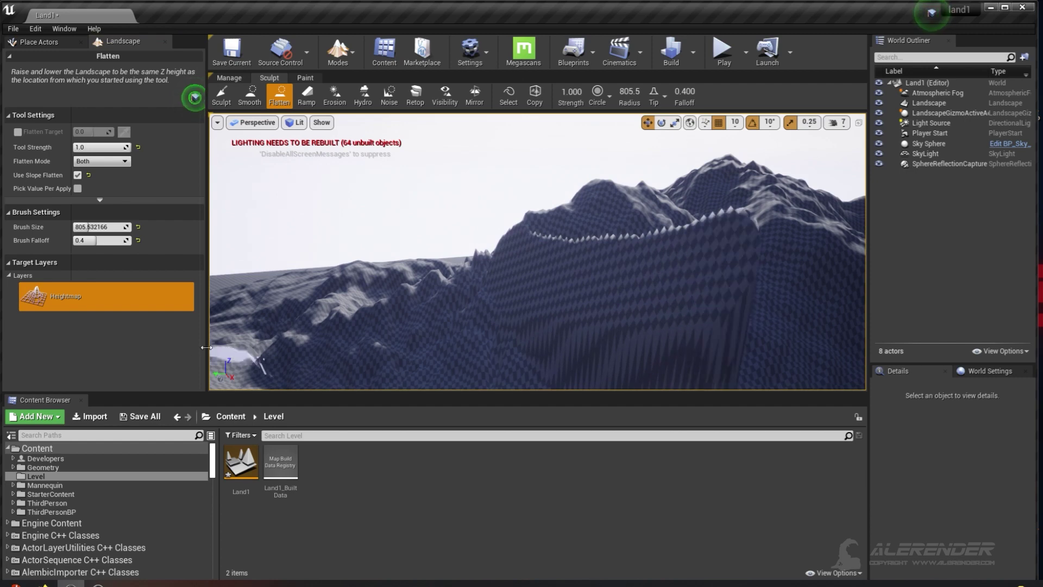
click(33, 29)
click(71, 46)
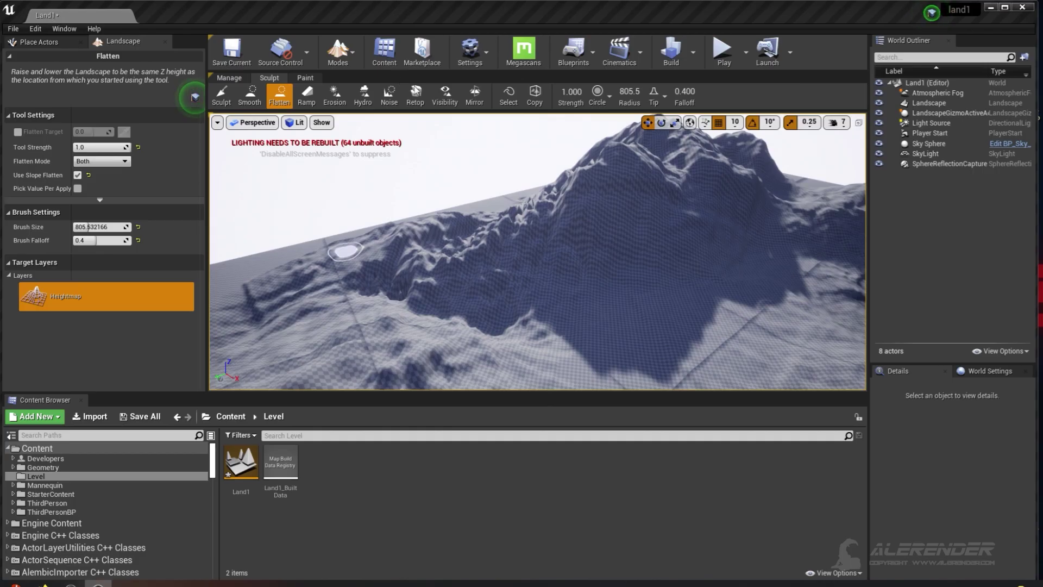
Switch to the Noise tool and set its noise mode to Add.
click(389, 95)
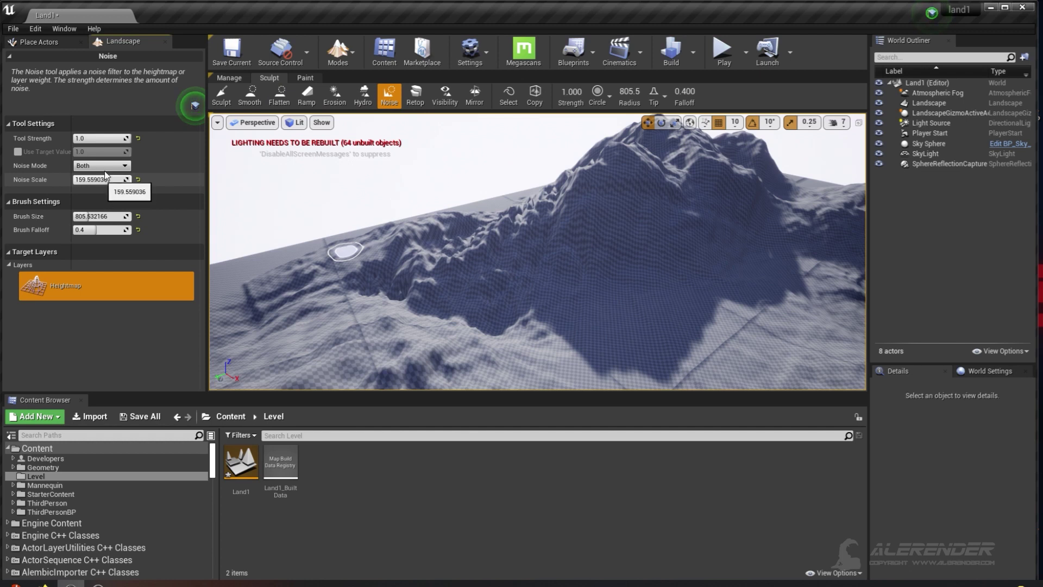
click(111, 169)
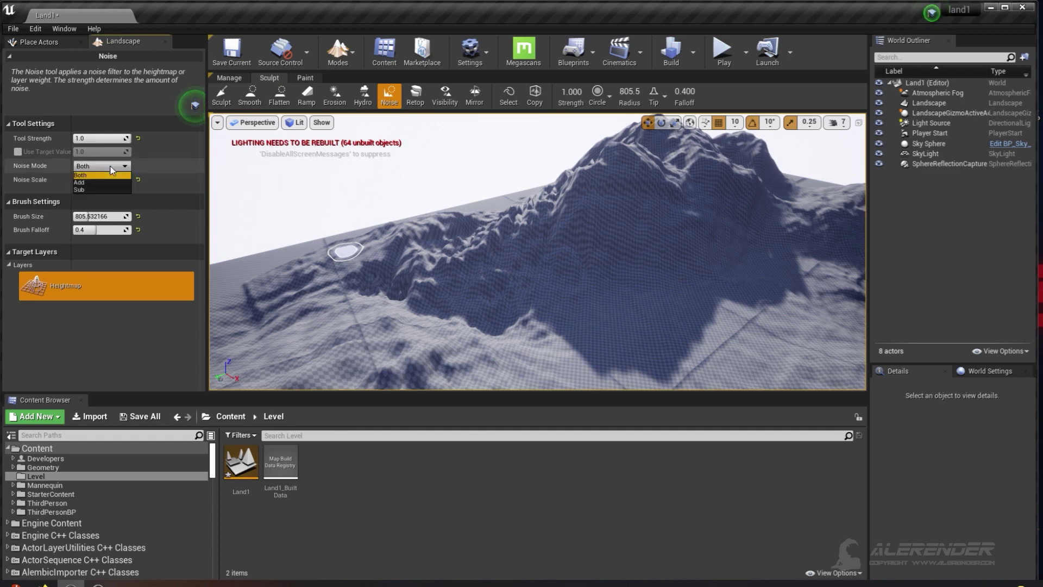
click(88, 181)
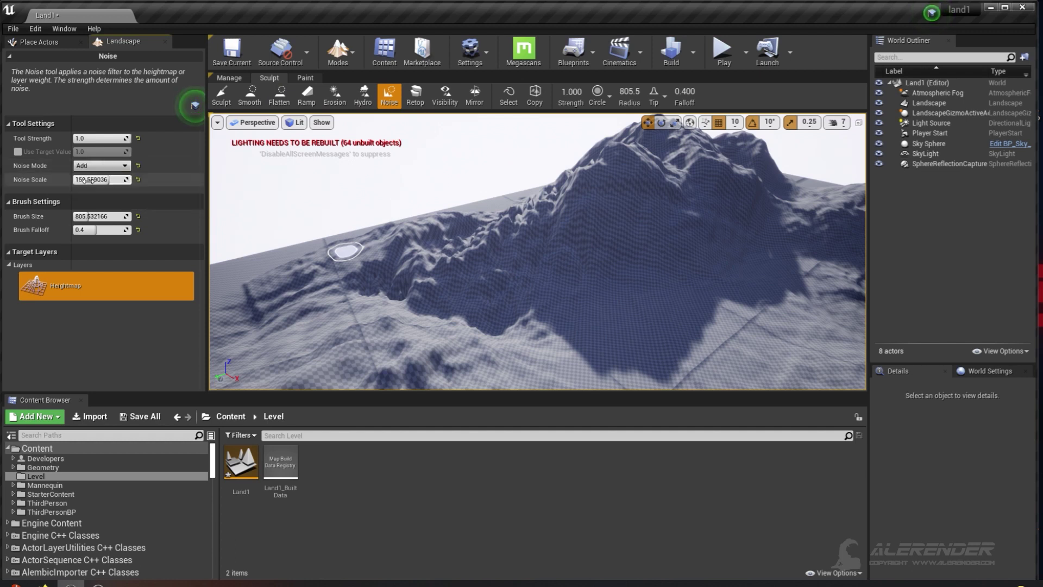
click(83, 187)
click(94, 166)
click(93, 176)
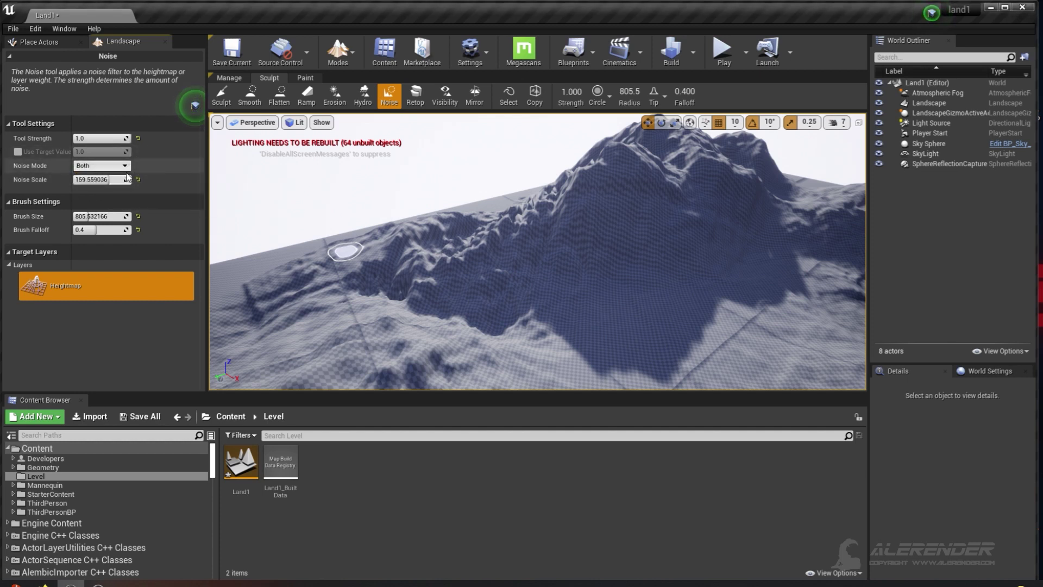
click(80, 182)
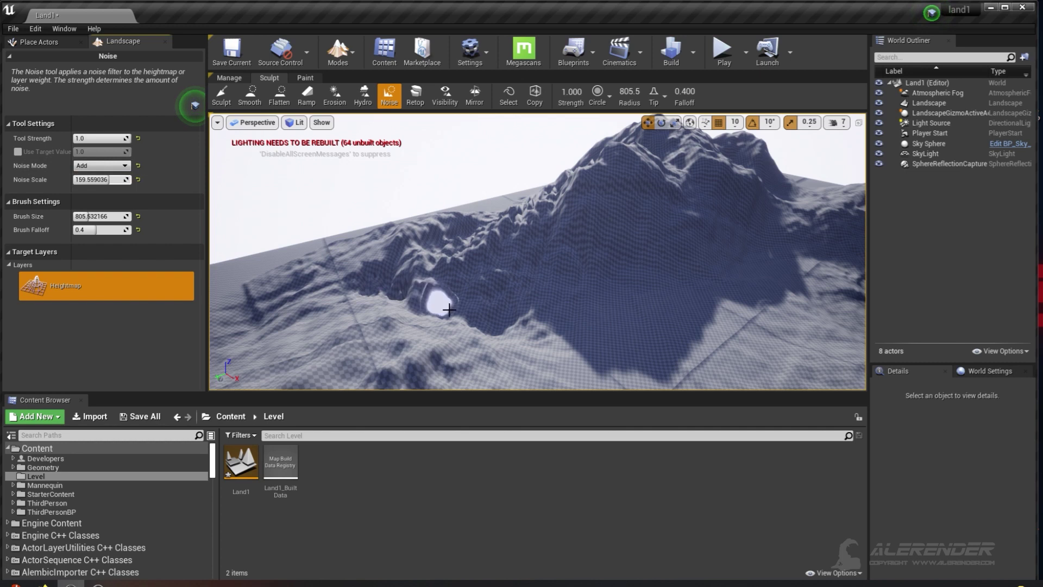
Try raising noise peaks on the foreground terrain, set the noise scale to about 22.95 and undo the noise edits.
mouse_move(438, 352)
mouse_down()
mouse_move(598, 324)
mouse_move(666, 334)
mouse_move(668, 315)
mouse_move(606, 327)
mouse_up()
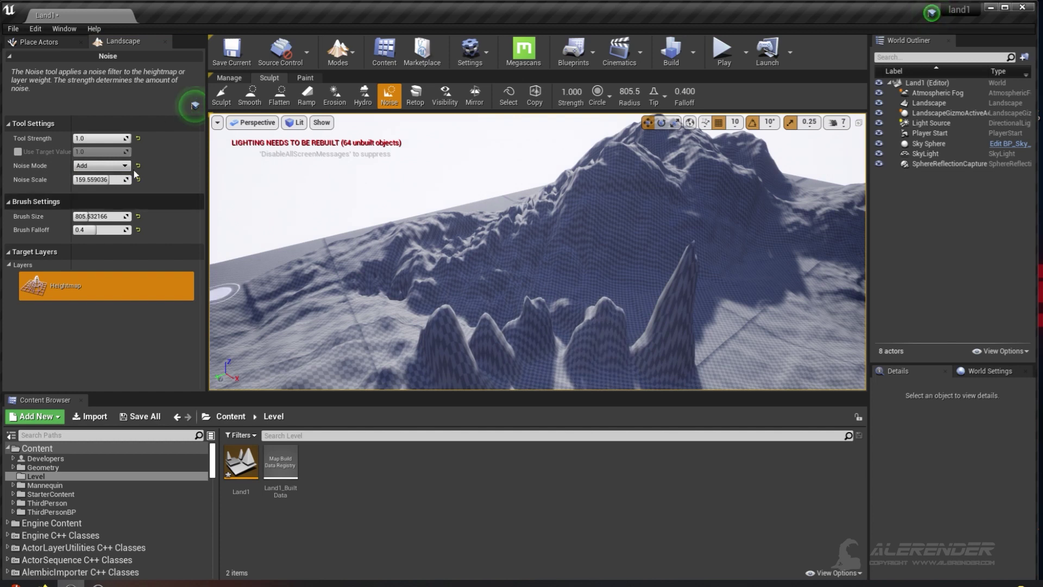
click(34, 30)
click(123, 161)
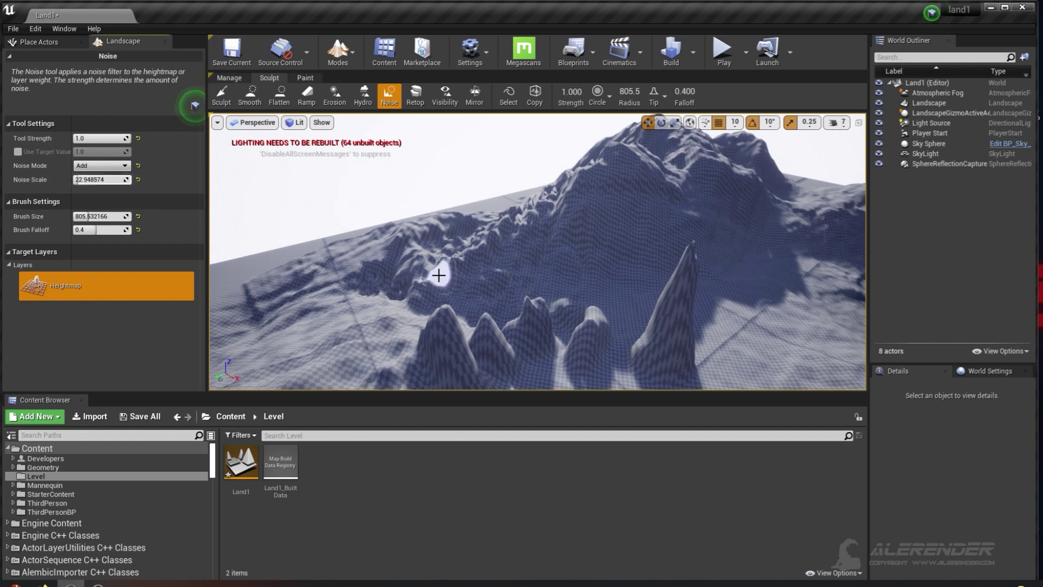
click(42, 32)
click(46, 50)
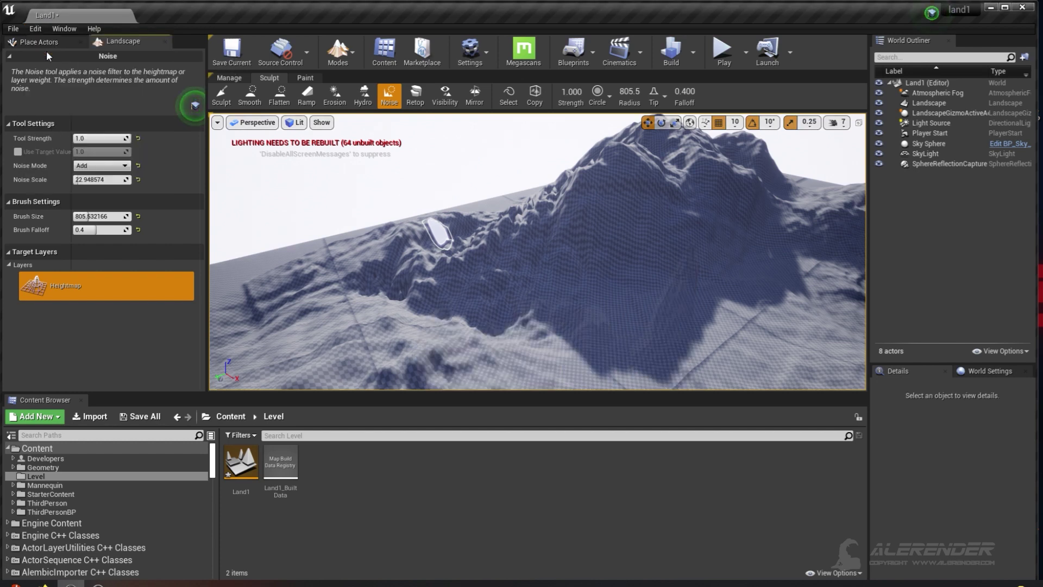
Raise noise peaks across the foreground in Add mode and roughen the terrain further with the noise mode set to Both.
drag(389, 345, 492, 334)
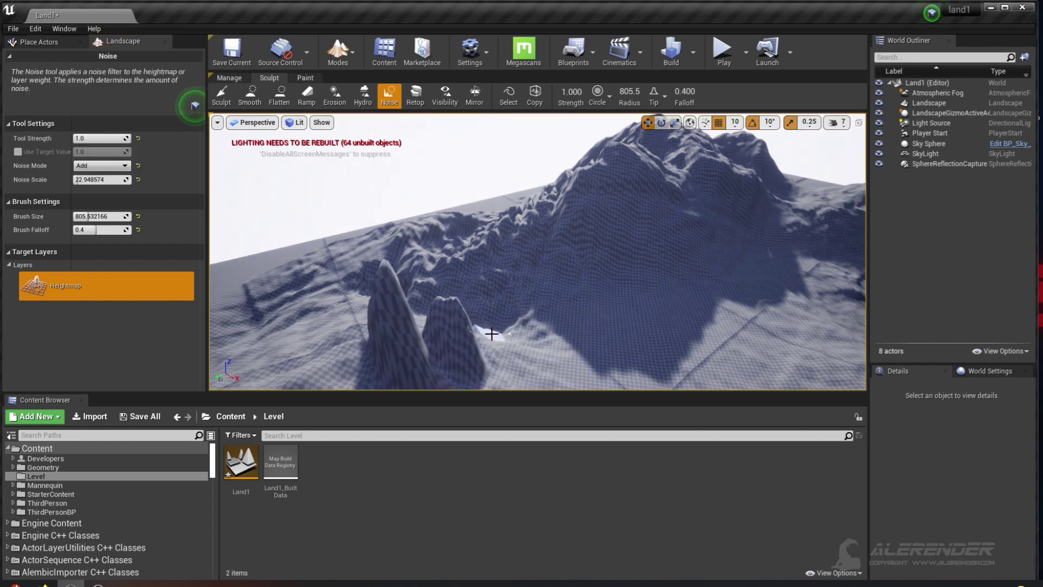
drag(565, 339, 642, 339)
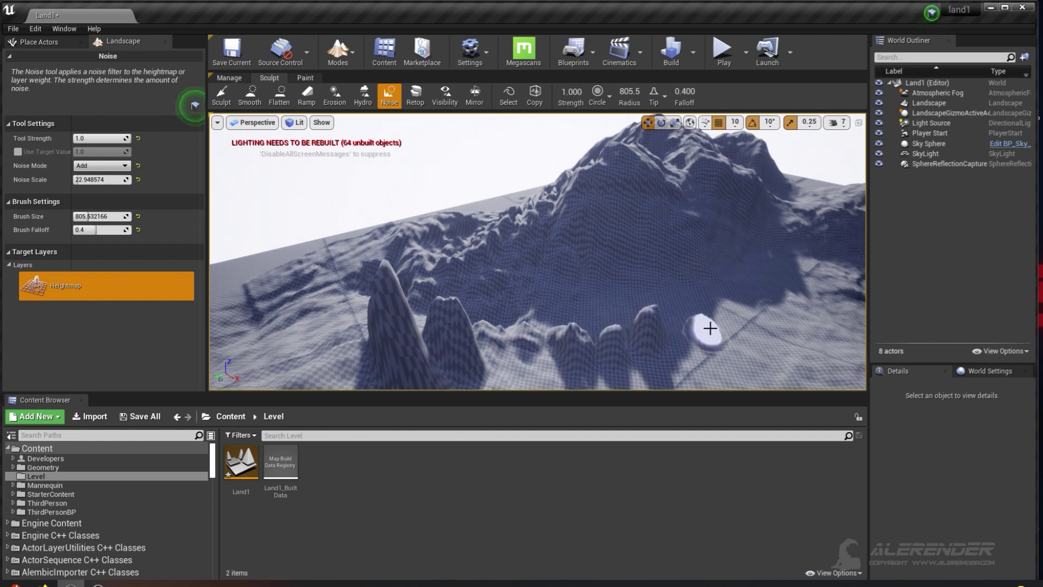
click(102, 165)
click(101, 174)
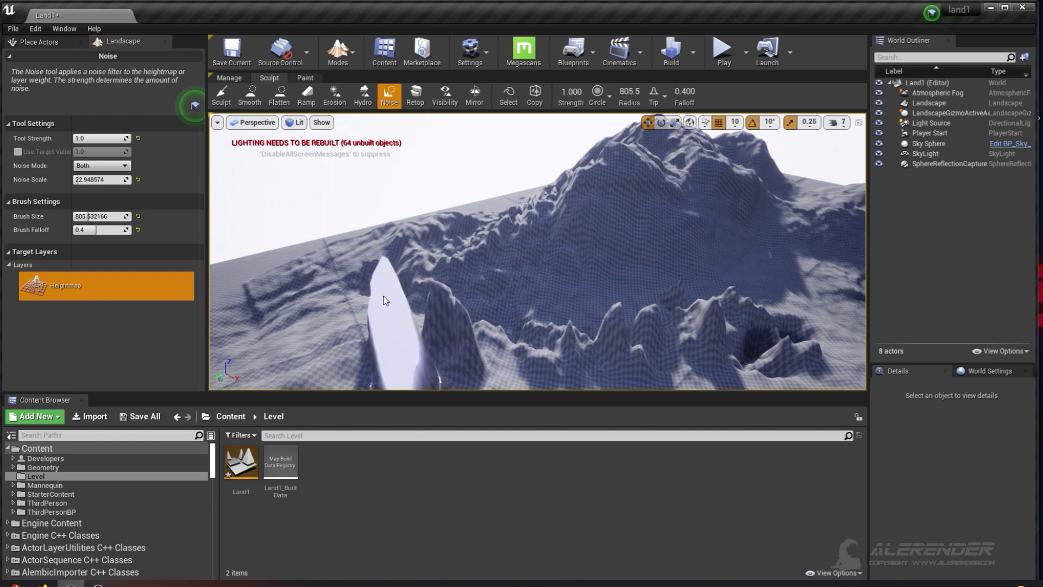
Wear down the tallest foreground peak with the Erosion tool, tool strength about 0.705 and brush size about 79.77.
click(334, 96)
mouse_move(380, 275)
mouse_down()
mouse_move(382, 258)
mouse_move(387, 275)
mouse_up()
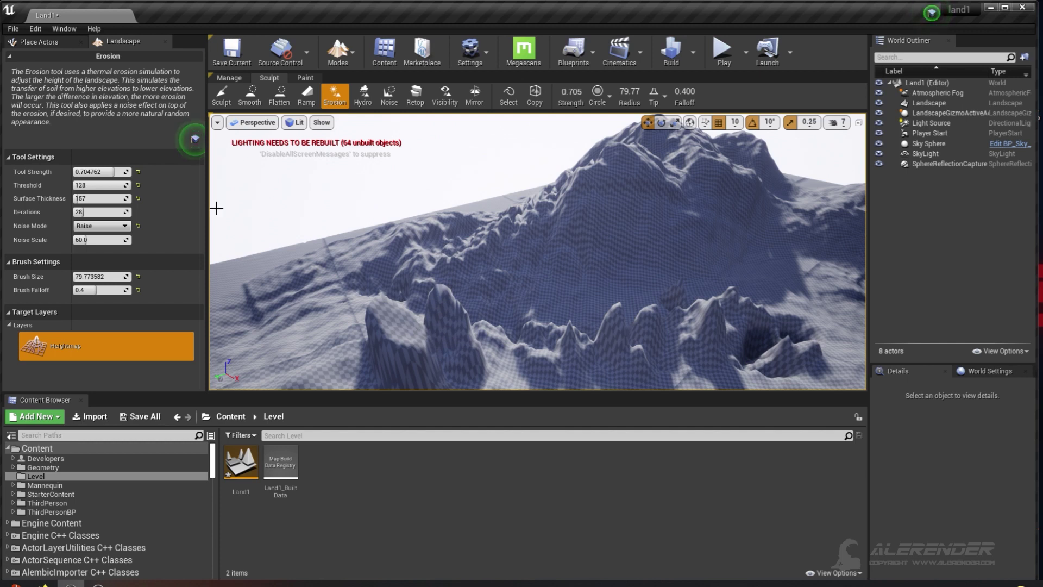
Sculpt tall spikes on the foreground peaks with a Pattern brush, texture scale about 0.169, tool strength about 0.933 and brush size about 3115.
click(226, 98)
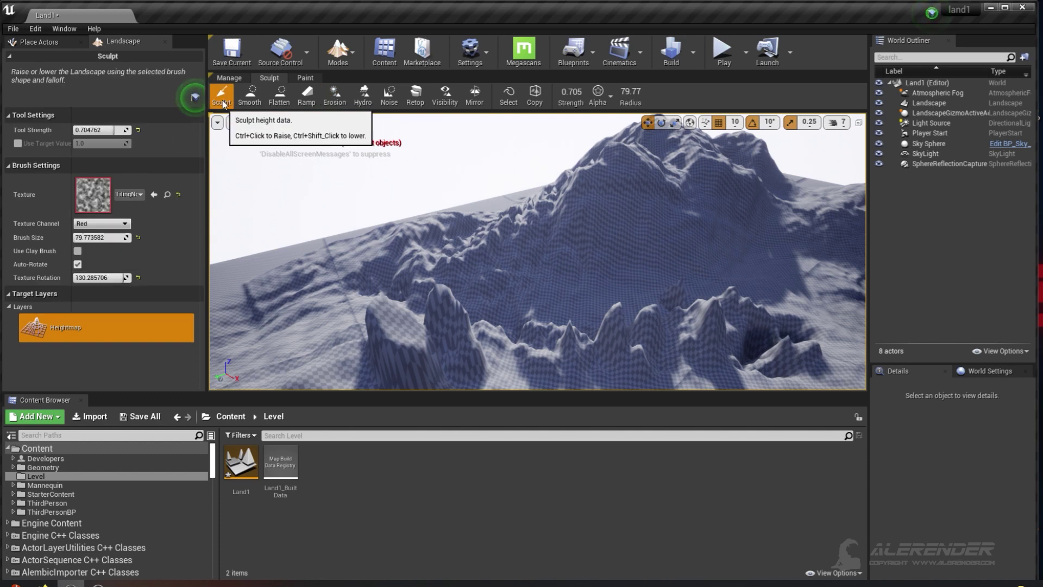
click(610, 102)
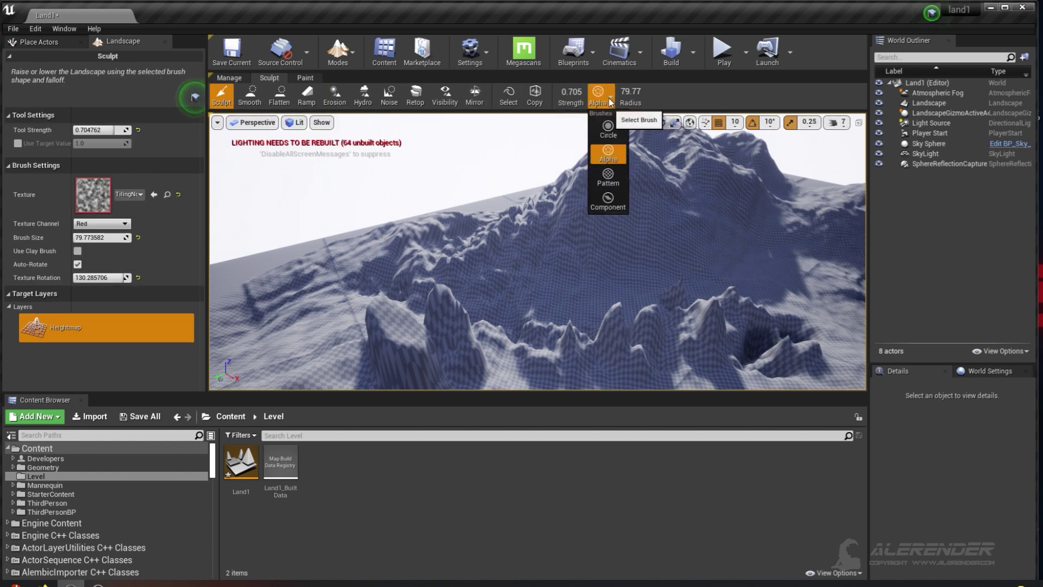
click(608, 178)
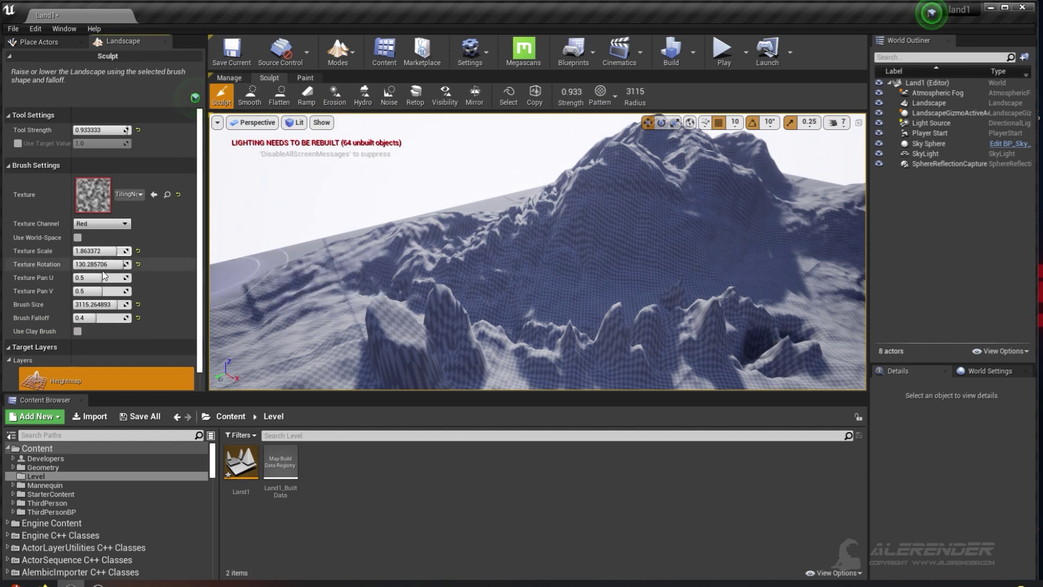
mouse_move(82, 251)
mouse_down()
mouse_move(97, 253)
mouse_move(82, 251)
mouse_up()
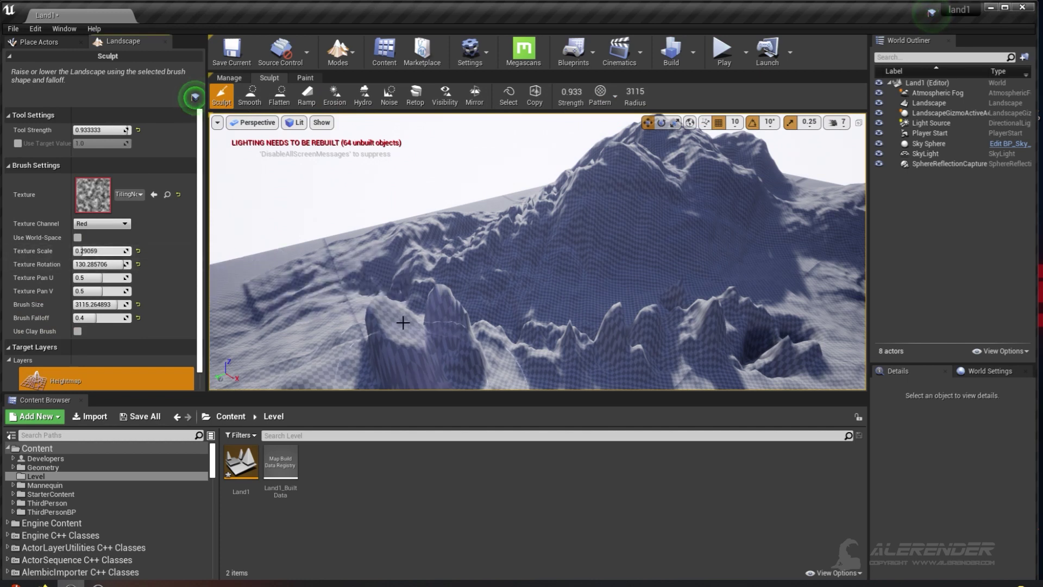
drag(79, 251, 79, 251)
mouse_move(417, 310)
mouse_down()
mouse_move(560, 326)
mouse_move(630, 308)
mouse_move(696, 321)
mouse_move(722, 282)
mouse_move(603, 325)
mouse_move(478, 290)
mouse_move(419, 291)
mouse_up()
right_drag(594, 210, 601, 259)
right_drag(726, 308, 678, 270)
mouse_move(594, 207)
right_down()
mouse_move(669, 220)
mouse_move(594, 207)
right_up()
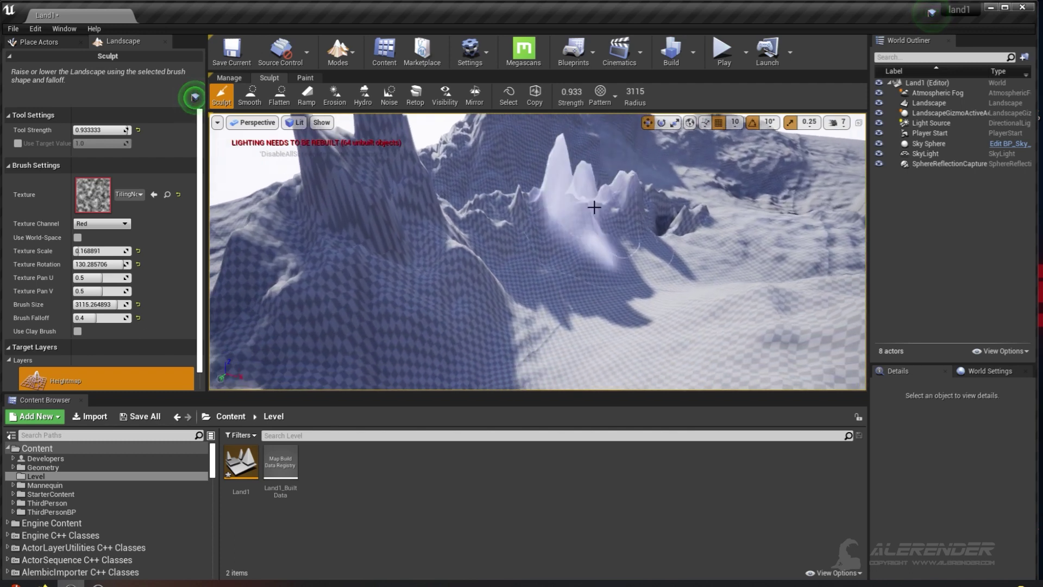
Play-test the level and run the character across the sculpted terrain.
click(723, 49)
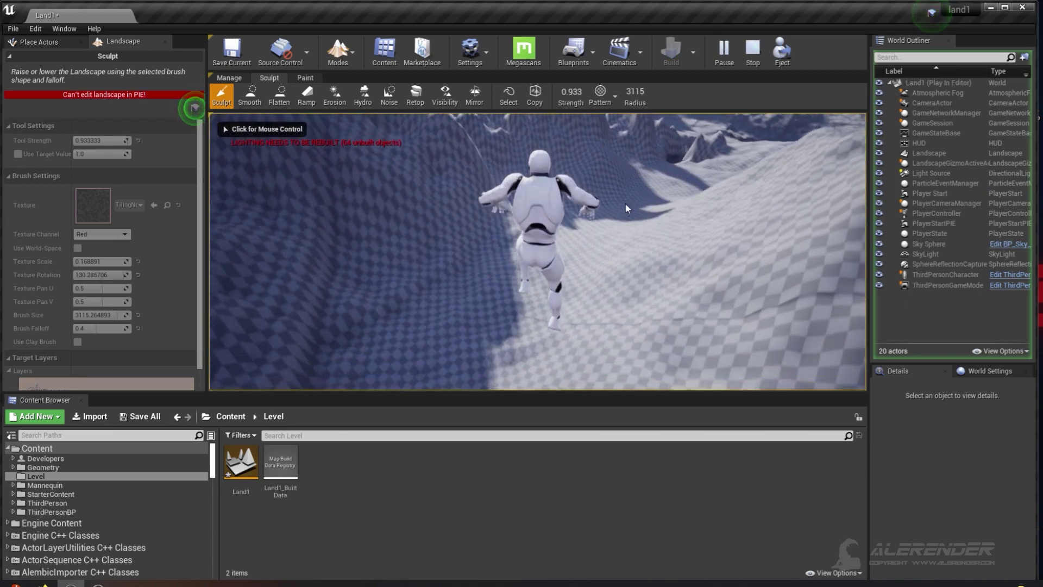
click(595, 175)
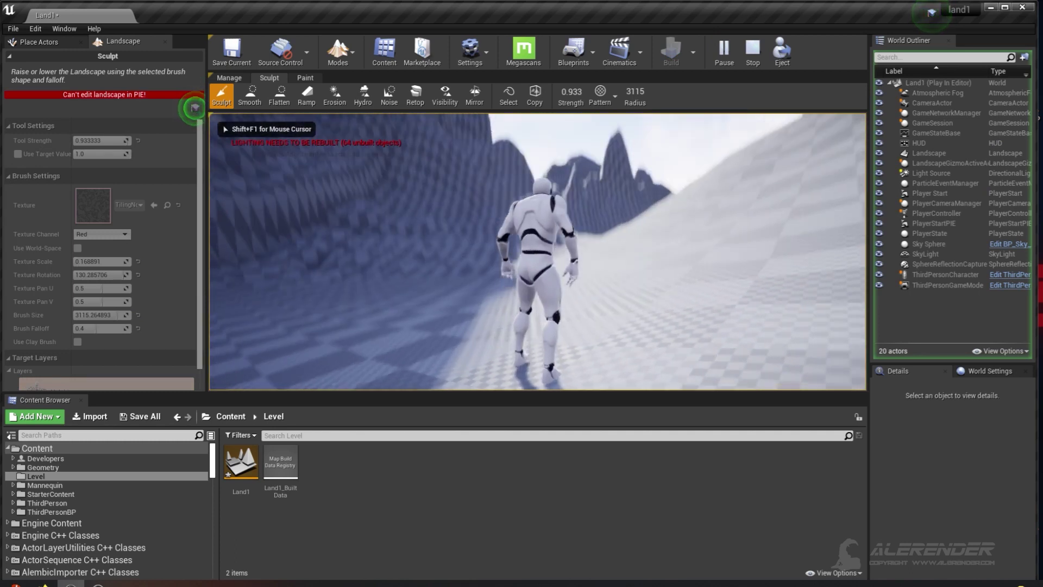
key(s)
key(a)
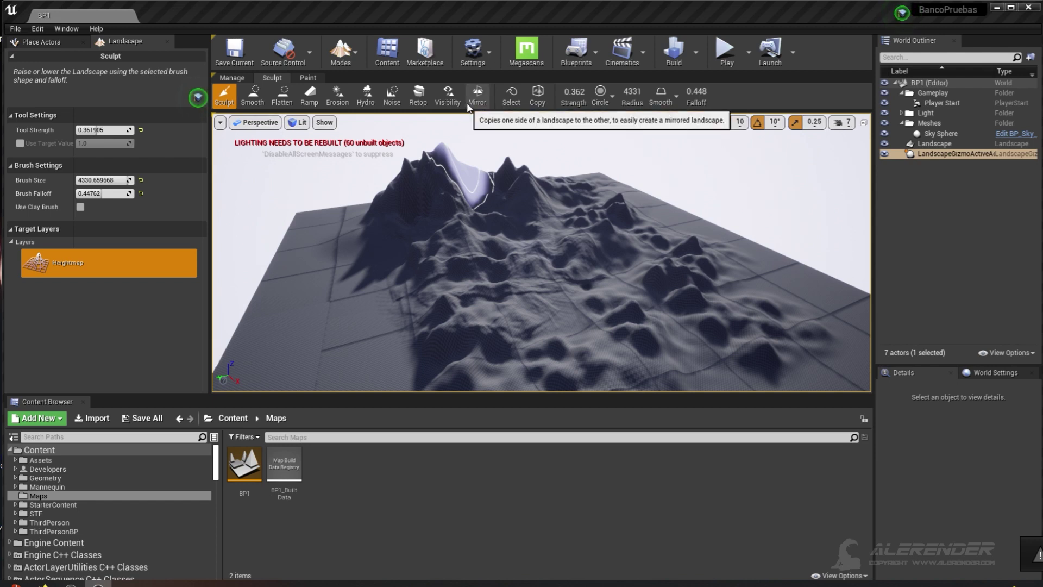
Examine the mountain range and surrounding hills of the BP1 level in the BancoPruebas project from several sides.
right_drag(565, 195, 701, 225)
key(a)
key(w)
right_drag(620, 266, 612, 188)
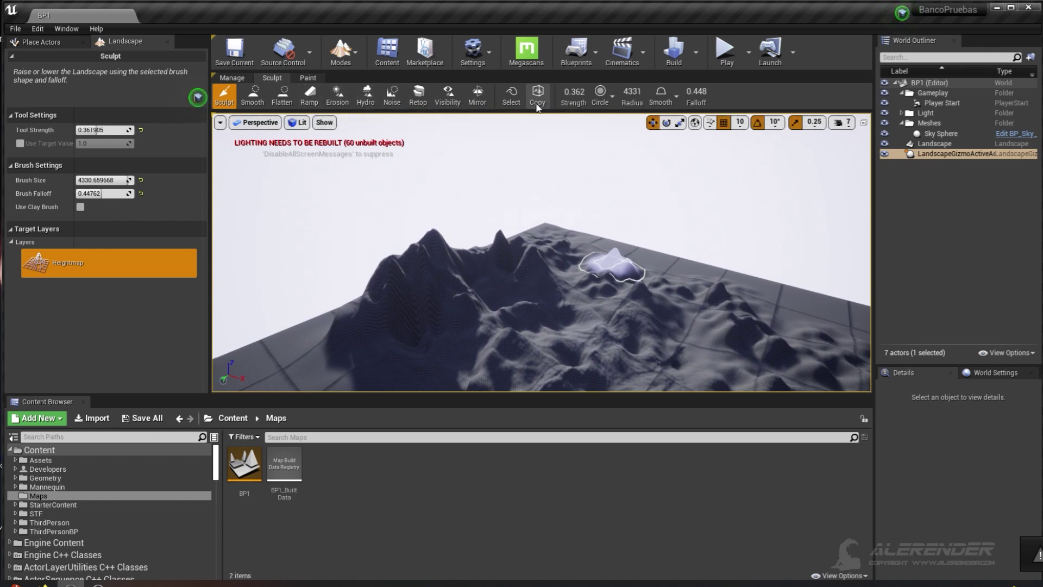
key(q)
mouse_move(534, 157)
right_down()
mouse_move(523, 146)
mouse_move(426, 148)
mouse_move(437, 140)
right_up()
key(d)
key(w)
key(s)
right_drag(513, 239, 420, 161)
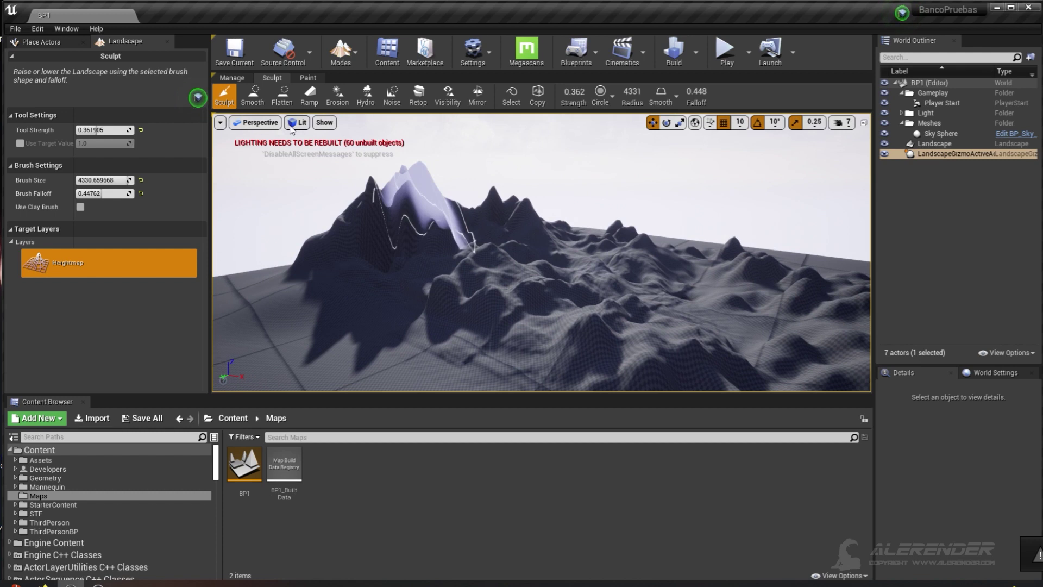
Start a new landscape and move its preview beside the existing terrain, to a Y location of about 31910, without creating it.
click(232, 79)
right_drag(502, 211, 502, 225)
key(s)
key(w)
key(a)
right_drag(345, 255, 361, 276)
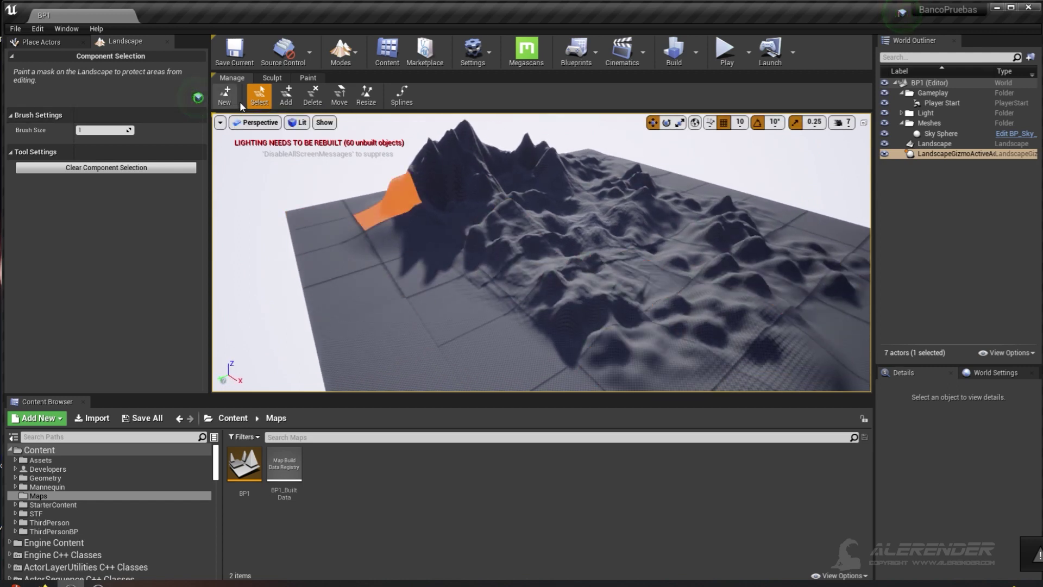
key(s)
right_drag(423, 196, 396, 166)
click(224, 95)
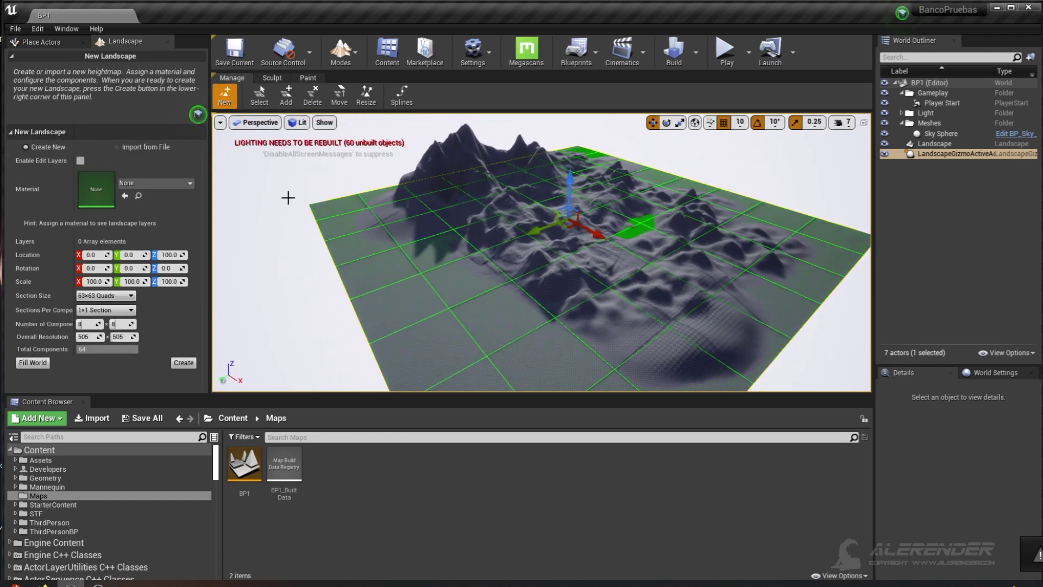
drag(532, 234, 304, 294)
drag(11, 421, 218, 344)
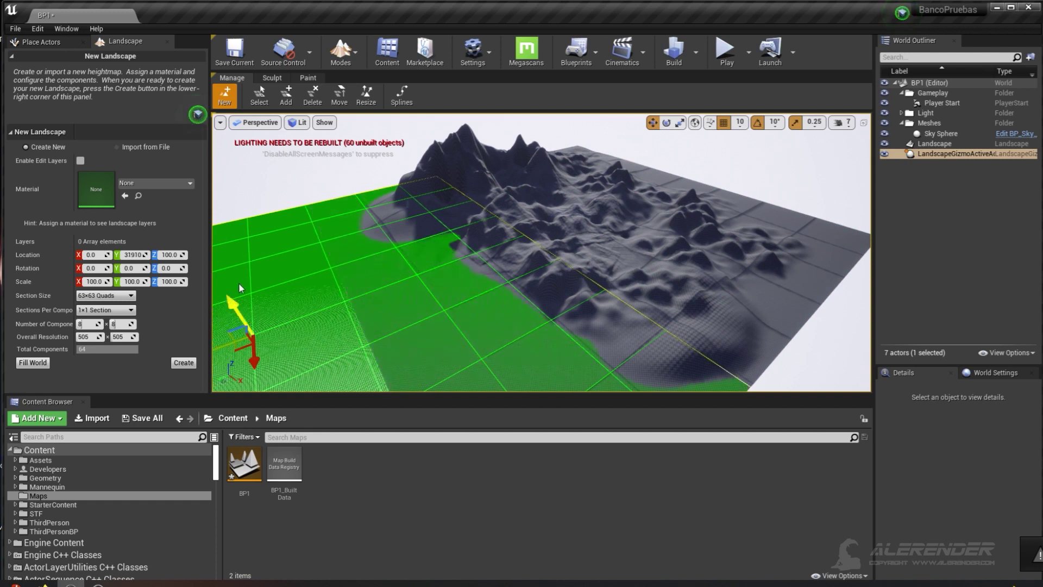
Select a landscape component on the flat ground beside the mountains and set the component selection brush size to 2.
click(257, 102)
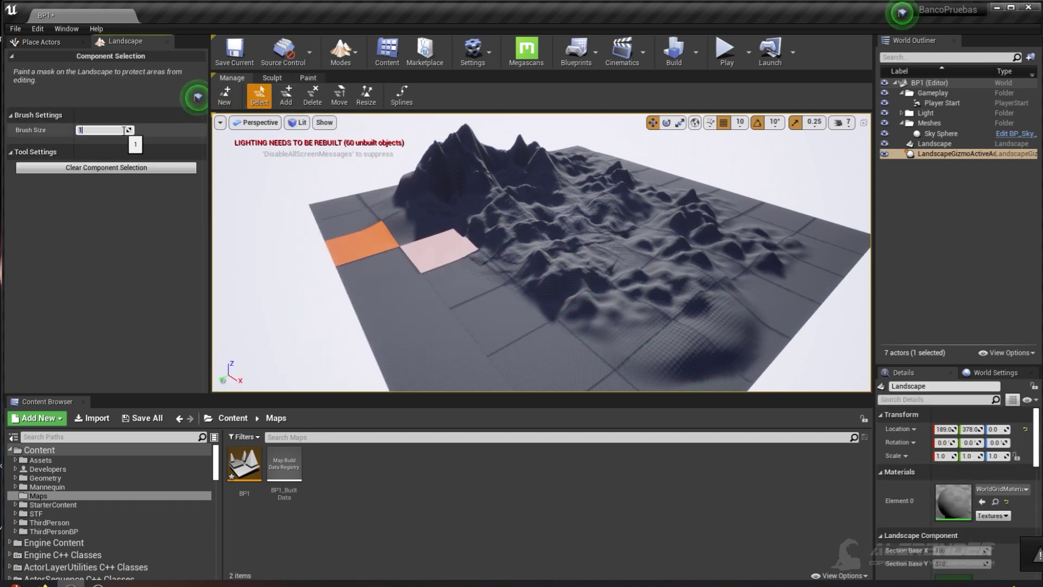
text(3)
key(Return)
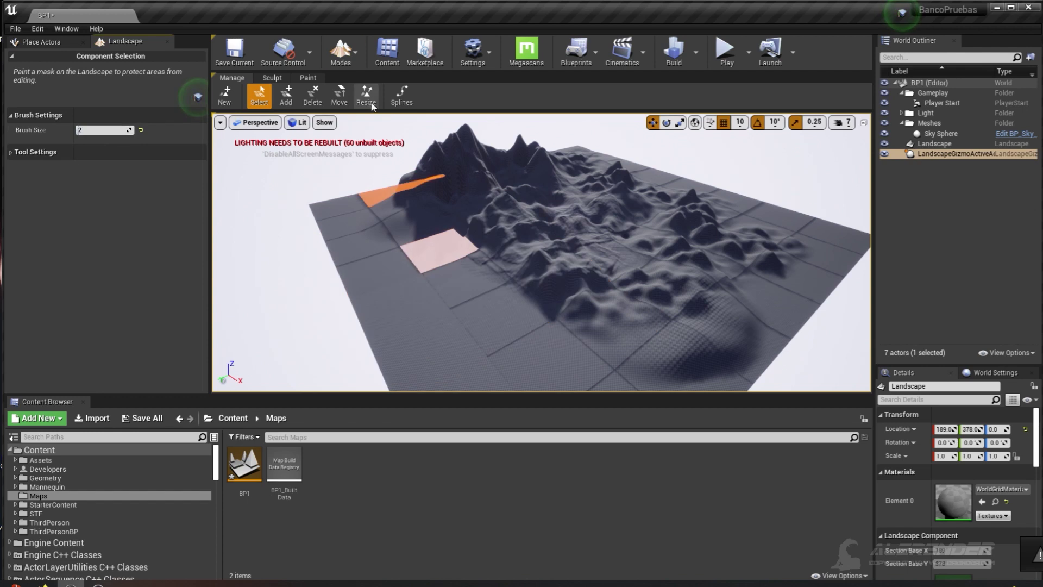
mouse_move(462, 190)
right_down()
mouse_move(470, 168)
mouse_move(449, 171)
right_up()
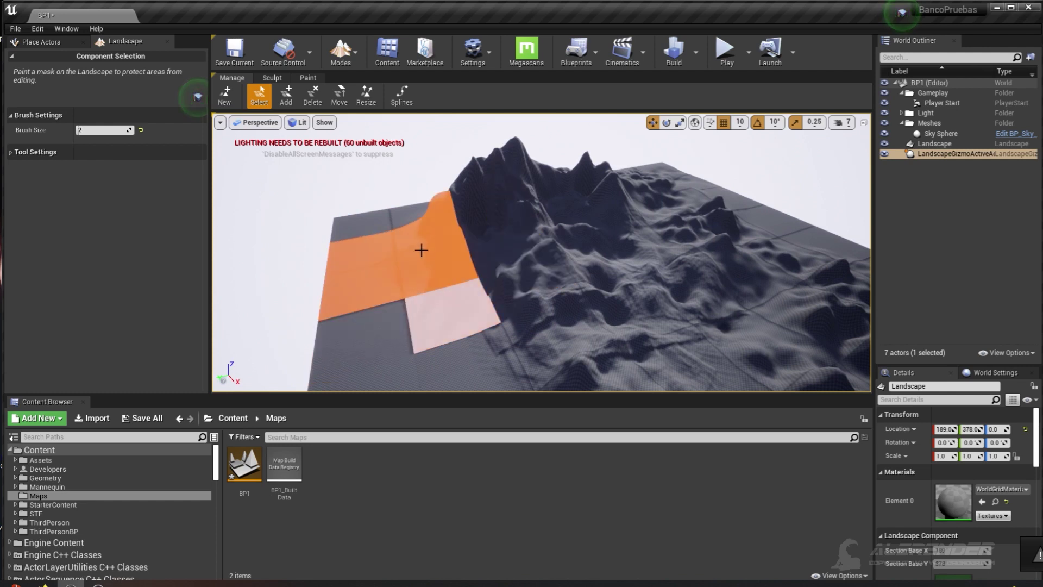
Add new landscape components outside the terrain's flat edge, using brush sizes 1 and 2.
click(286, 95)
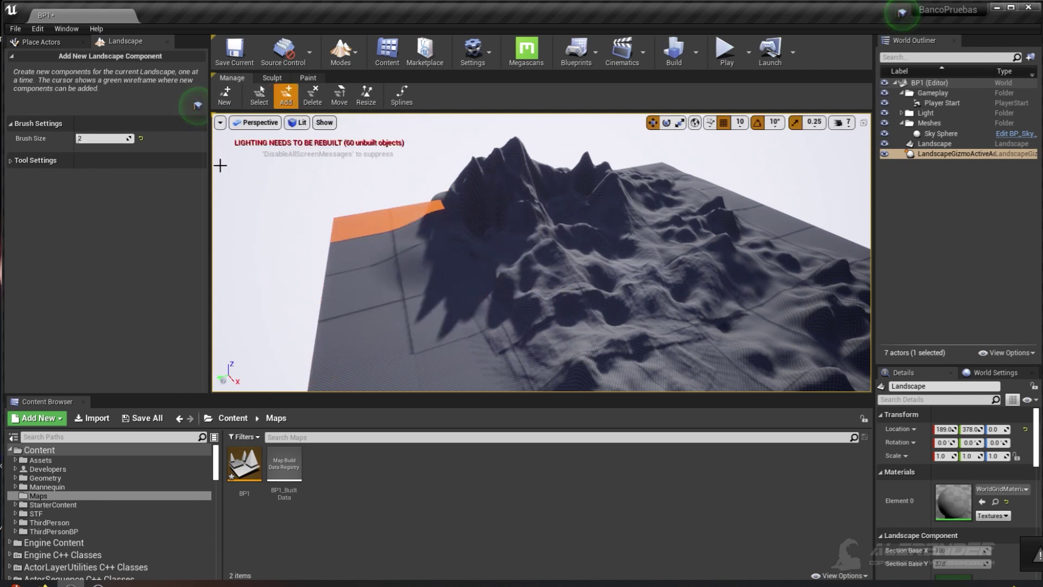
mouse_move(365, 252)
right_down()
mouse_move(371, 268)
mouse_move(365, 252)
right_up()
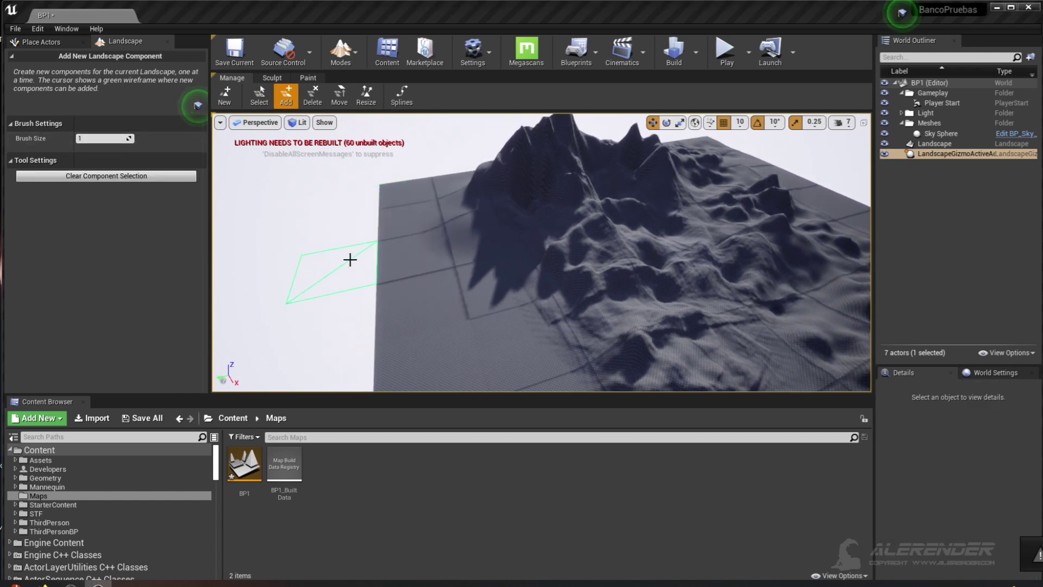
click(351, 261)
mouse_move(508, 304)
right_down()
mouse_move(519, 311)
mouse_move(402, 296)
right_up()
right_drag(498, 188, 524, 195)
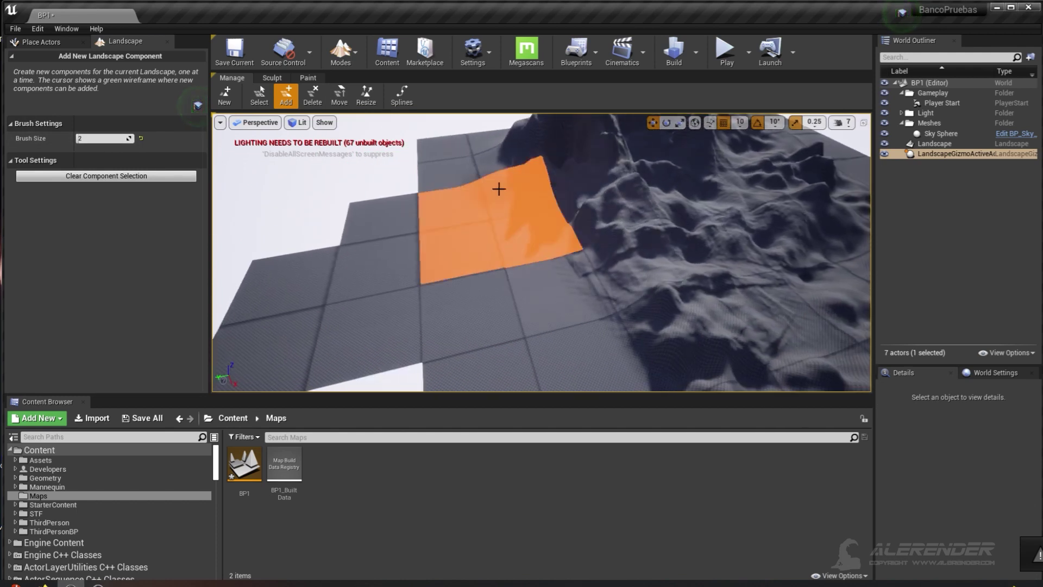
Delete the added outer components and the selected one, set the brush size to 1 and delete individual components near the terrain's edge.
click(311, 97)
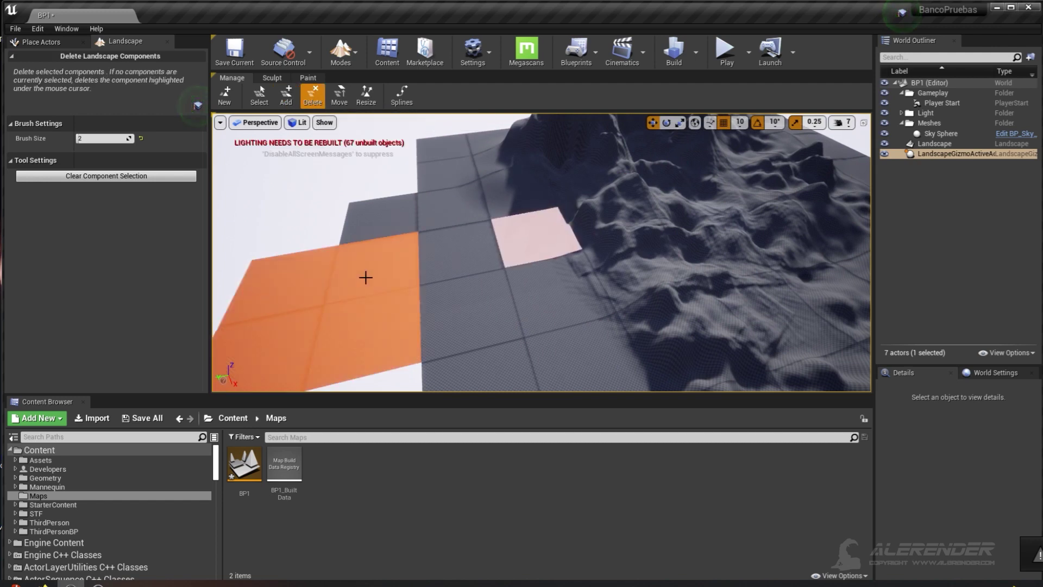
click(371, 277)
key(bracketleft)
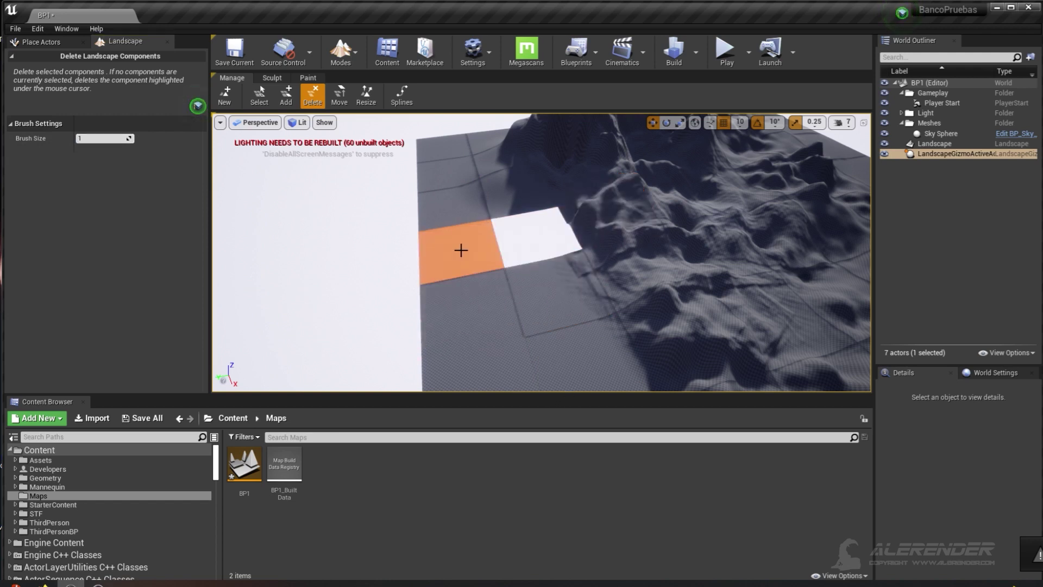
click(497, 278)
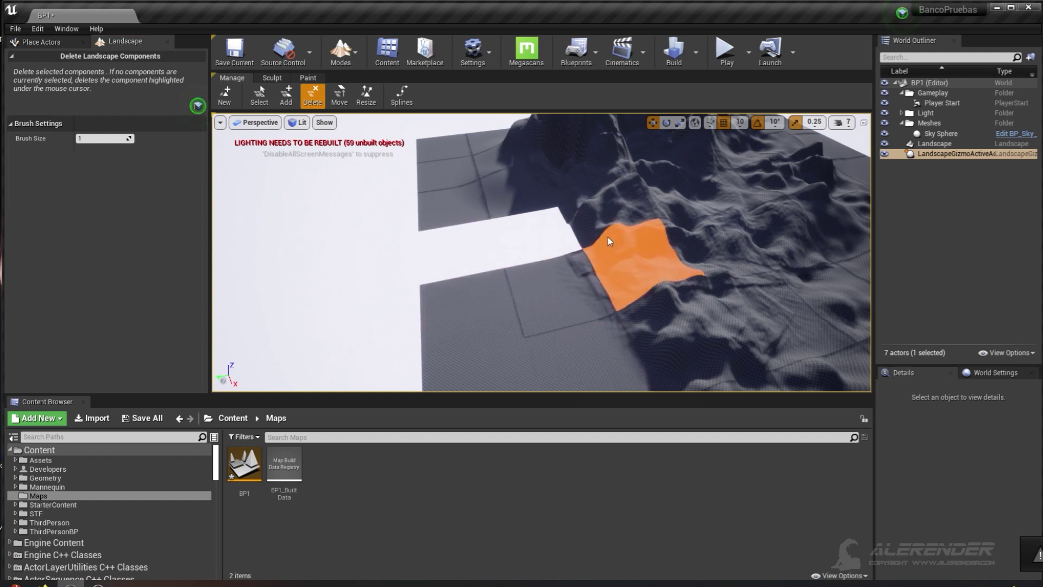
right_drag(605, 285, 652, 184)
key(a)
key(w)
click(467, 348)
right_drag(686, 336, 660, 327)
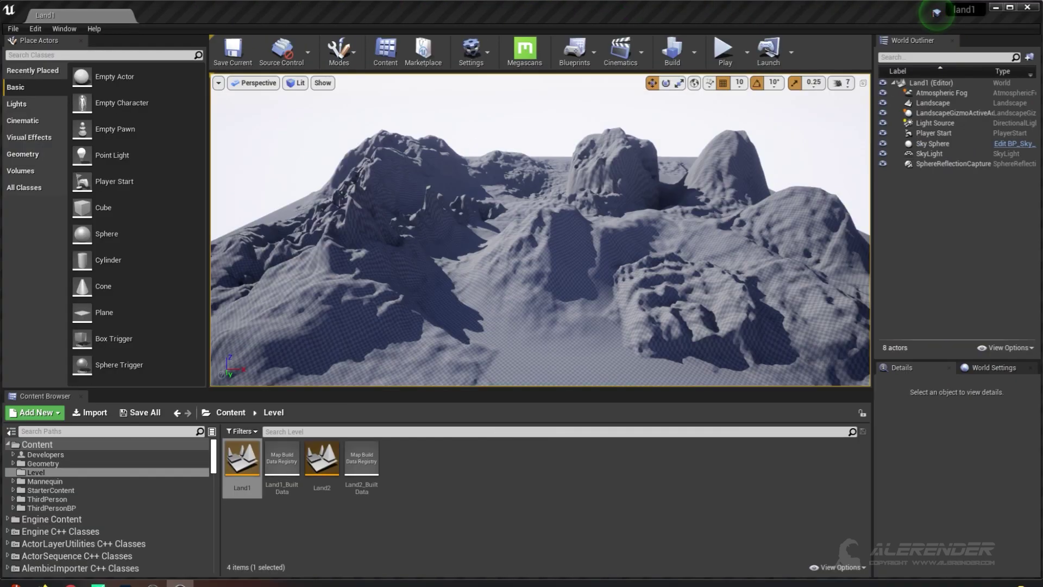
Switch the Land1 level to Landscape mode and bring up its sculpting tools.
right_drag(626, 220, 607, 205)
key(w)
key(a)
key(q)
key(e)
click(340, 52)
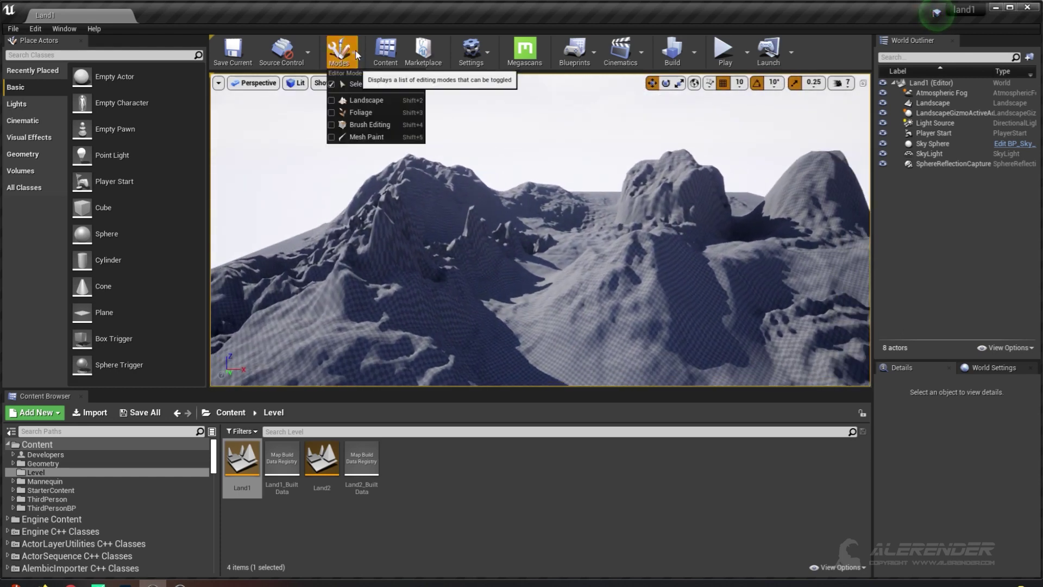
click(361, 97)
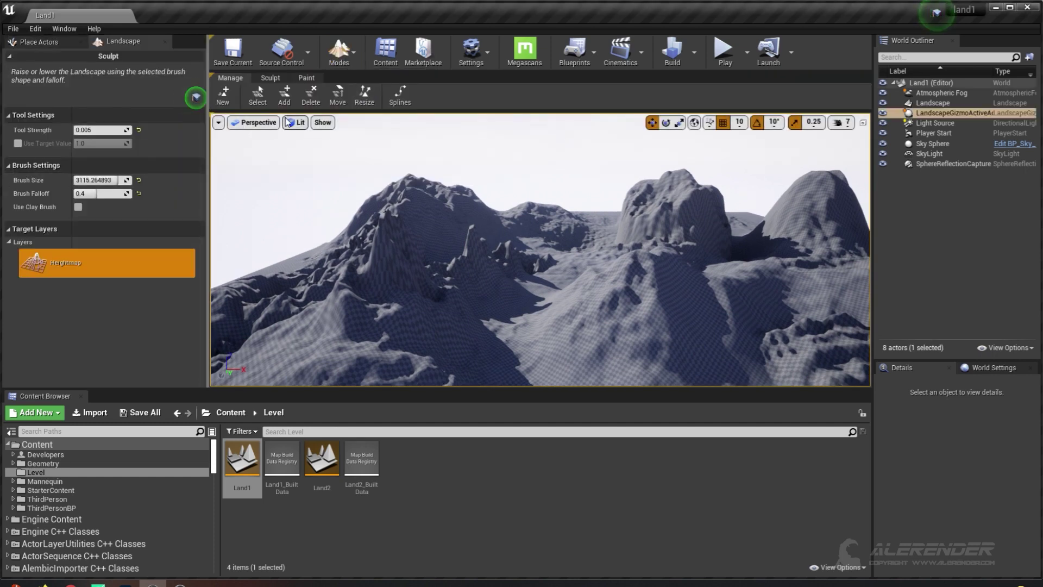
click(269, 78)
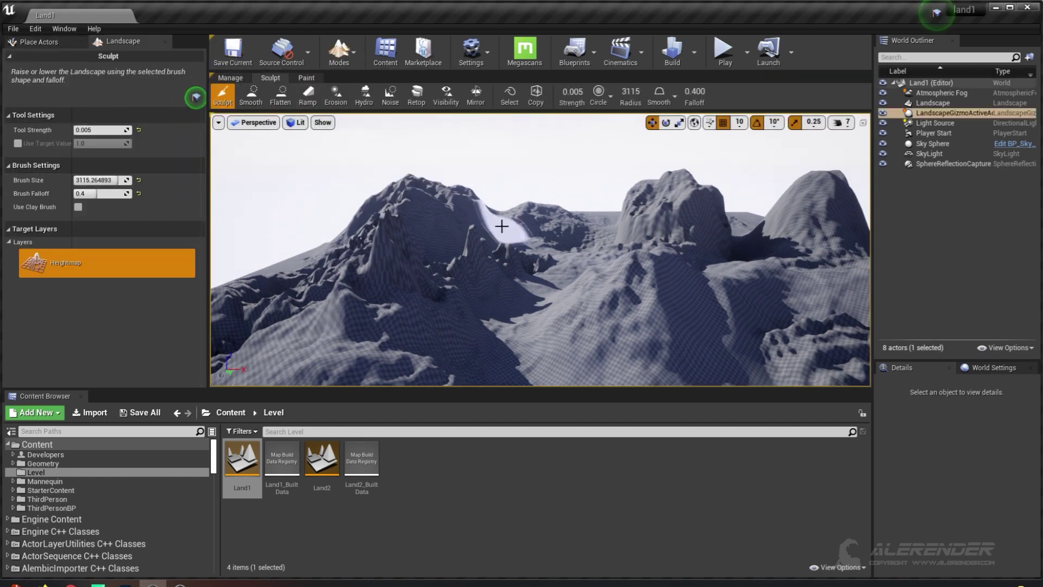
Examine Land1's finished terrain, flying around its peaks, ridges and rough slopes.
right_drag(541, 250, 581, 273)
mouse_move(555, 223)
right_down()
mouse_move(539, 219)
mouse_move(598, 224)
mouse_move(556, 220)
right_up()
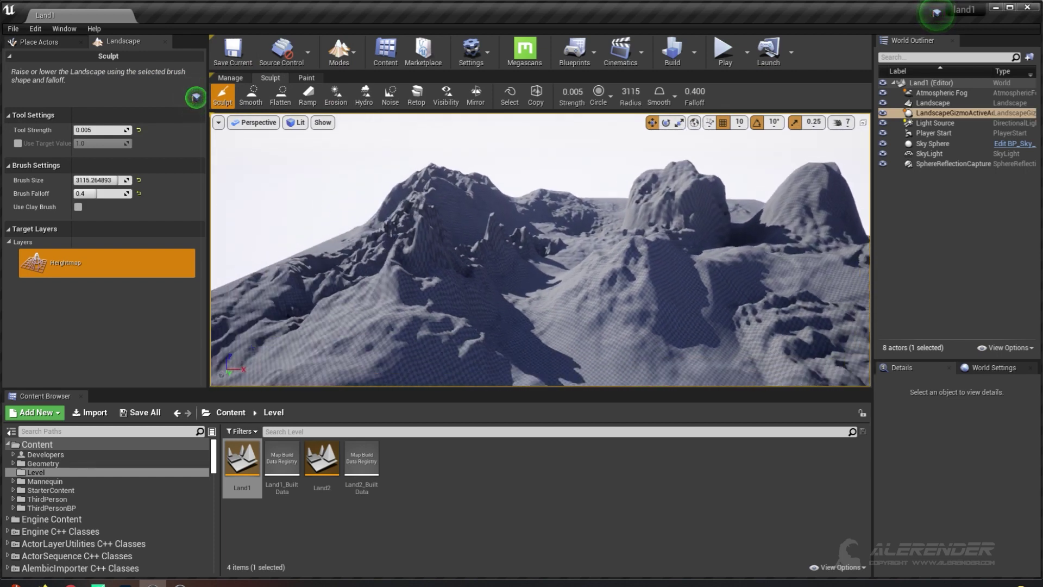
key(Up)
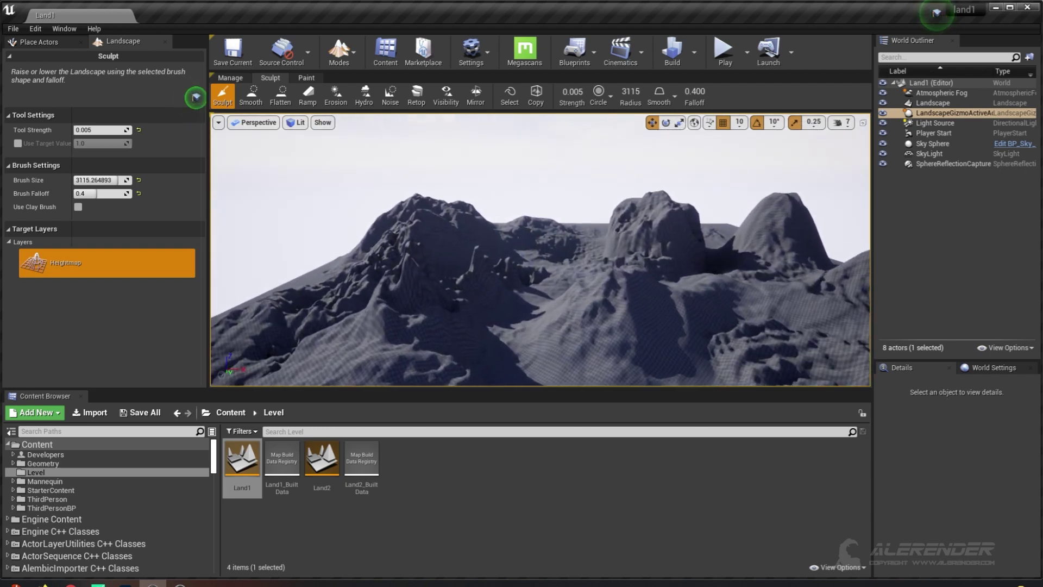
mouse_move(531, 236)
right_down()
mouse_move(507, 229)
mouse_move(531, 239)
right_up()
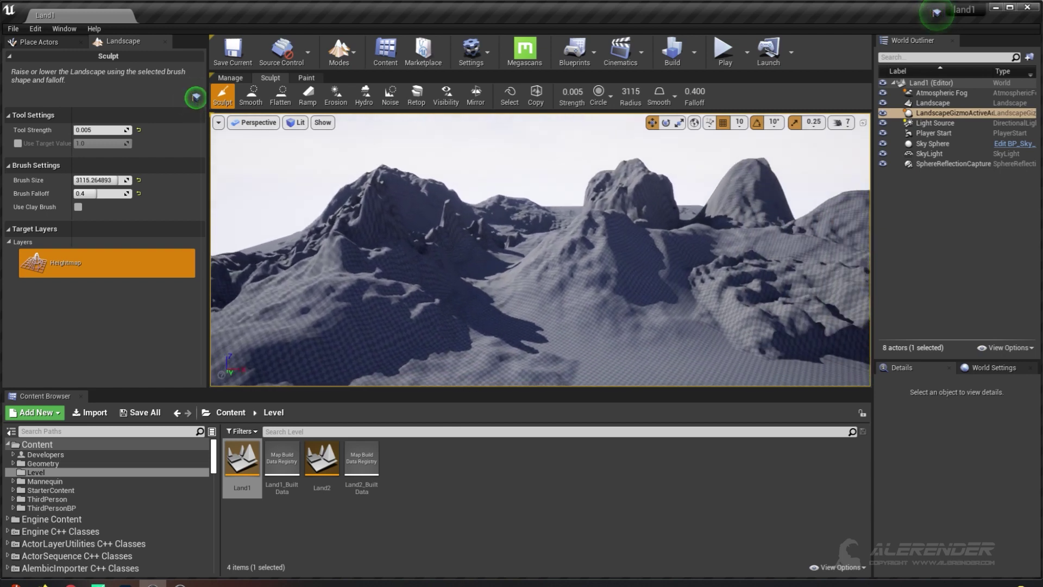
mouse_move(531, 239)
right_down()
mouse_move(527, 226)
mouse_move(536, 243)
right_up()
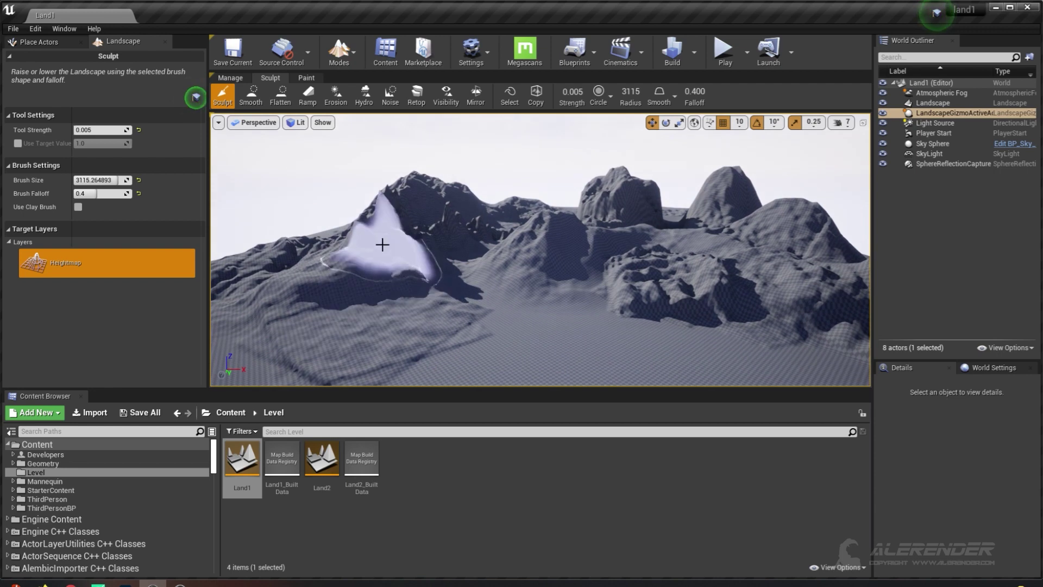
mouse_move(541, 250)
right_down()
mouse_move(541, 302)
mouse_move(528, 297)
right_up()
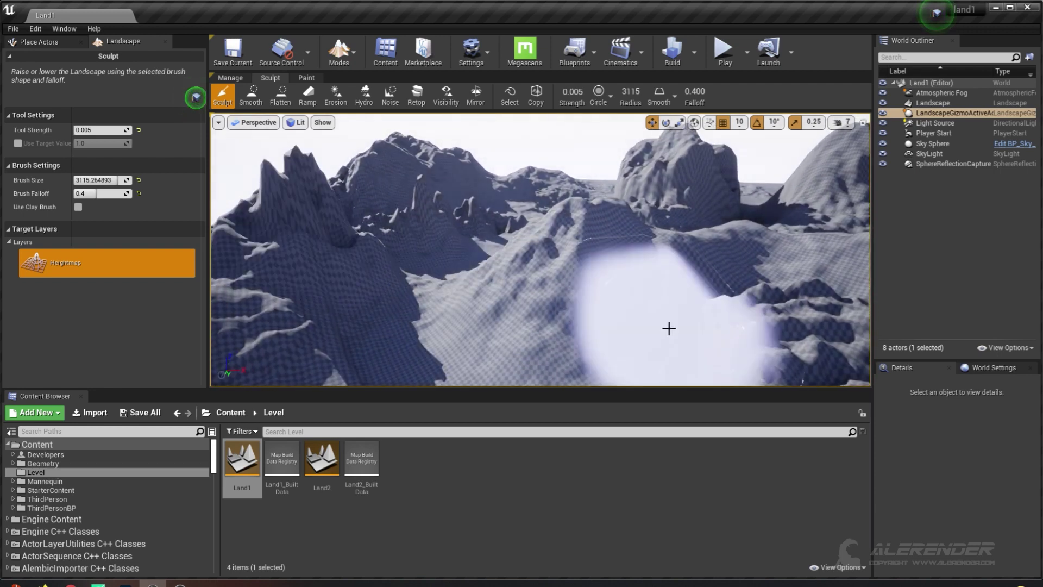
key(Up)
key(d)
right_drag(541, 250, 528, 215)
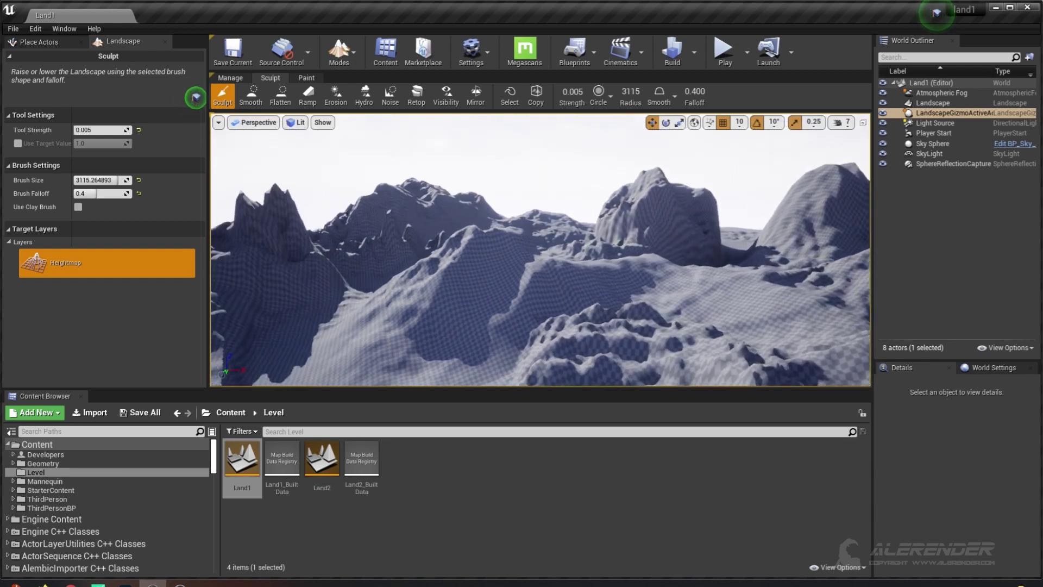
key(Down)
key(s)
right_drag(541, 250, 576, 243)
key(w)
key(a)
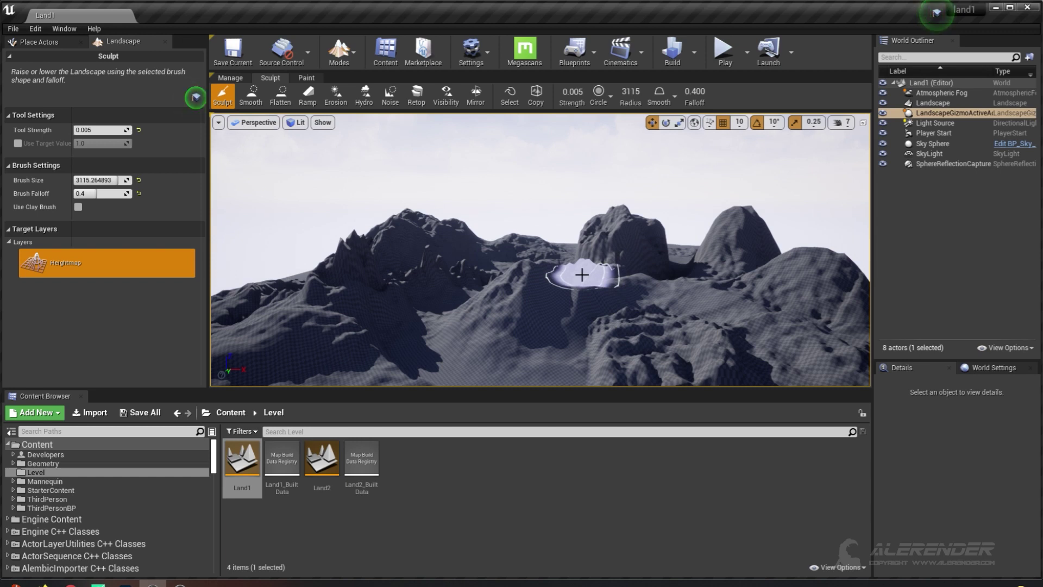
key(w)
mouse_move(576, 243)
right_down()
mouse_move(582, 256)
mouse_move(565, 237)
mouse_move(570, 226)
mouse_move(581, 240)
right_up()
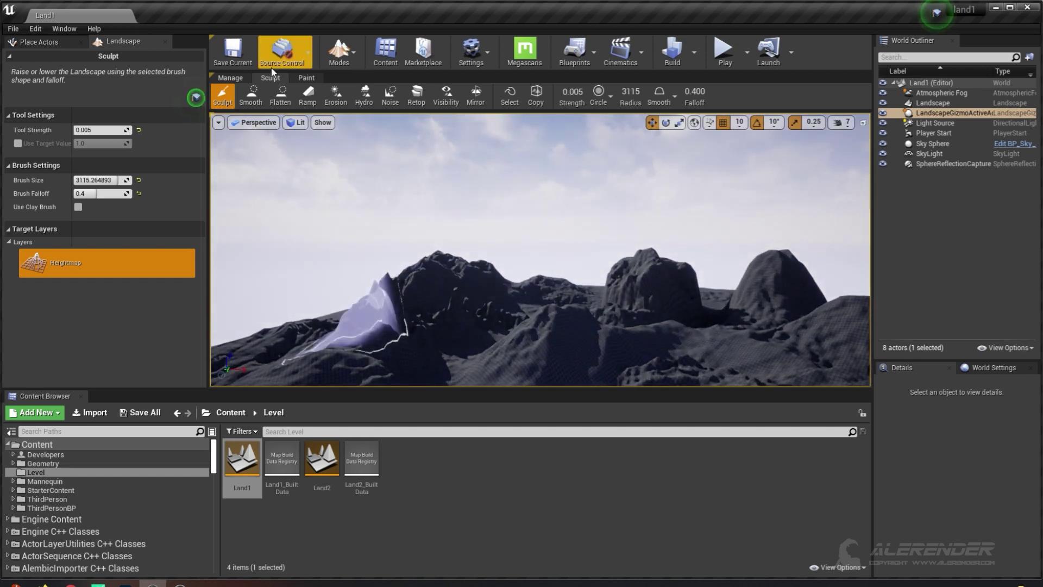
Open the level Land2.
double_click(321, 463)
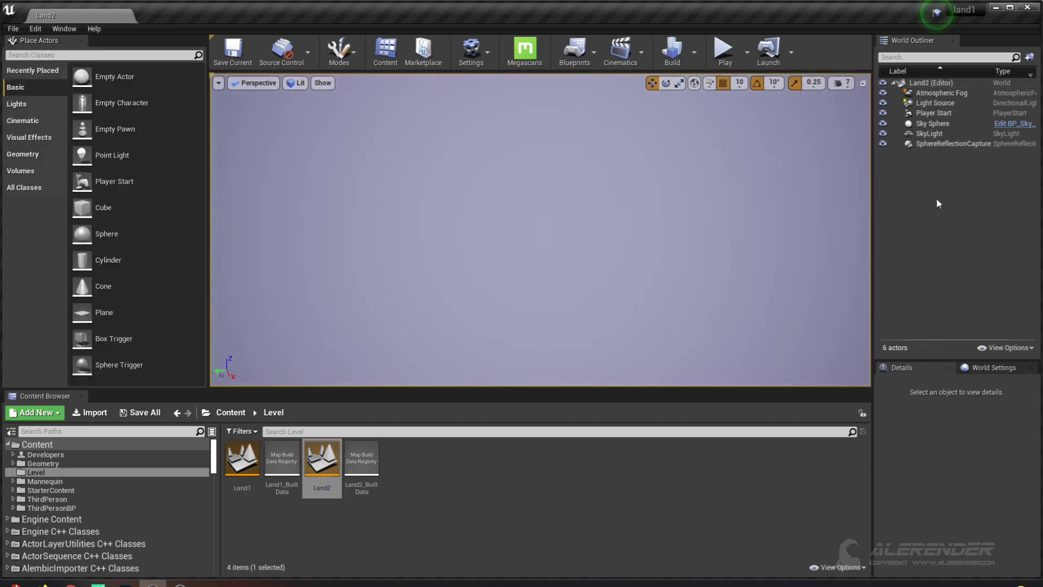
Switch Land2 to Landscape mode and frame the green preview grid of the new landscape.
click(339, 50)
click(364, 101)
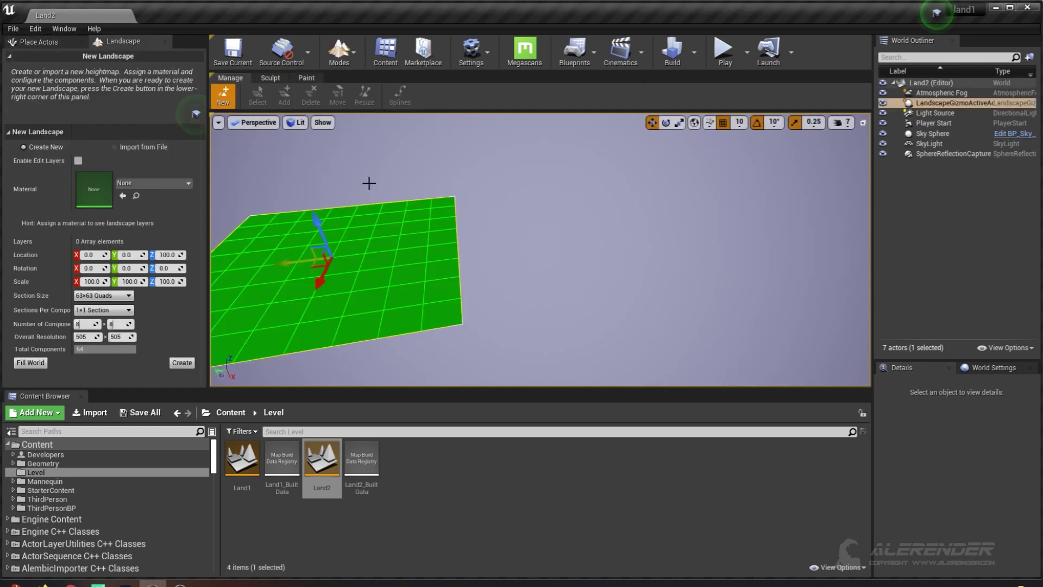
key(a)
right_drag(421, 215, 437, 204)
key(w)
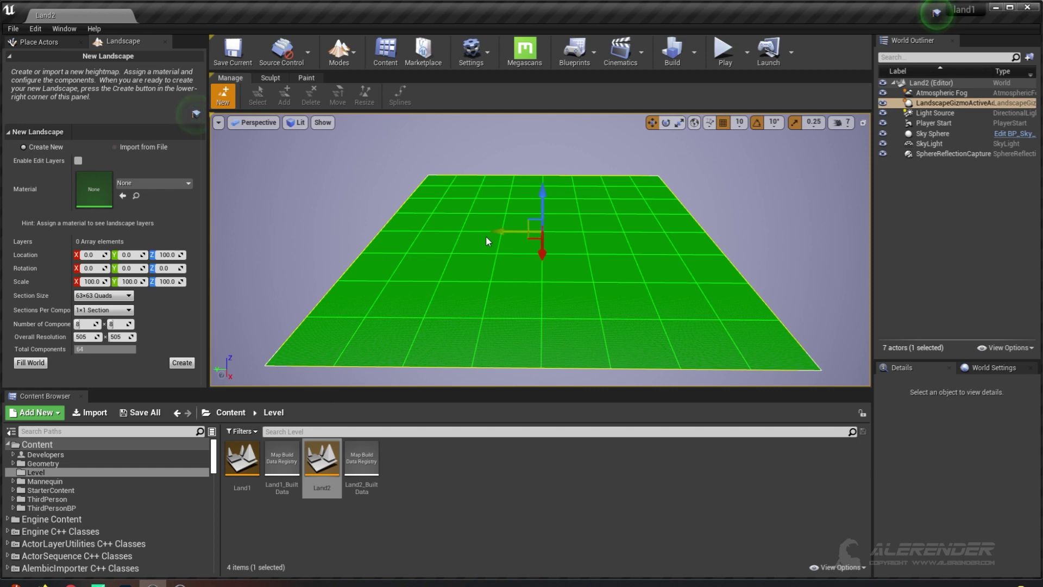
Switch to the Chrome browser and look over the image results for "height map png download".
key(alt+Tab)
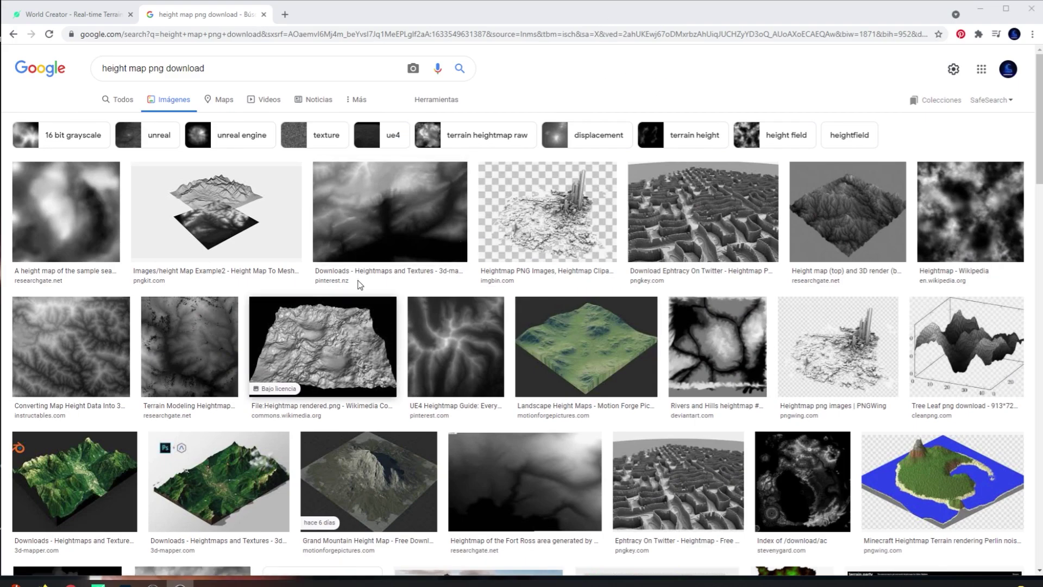
drag(104, 69, 146, 69)
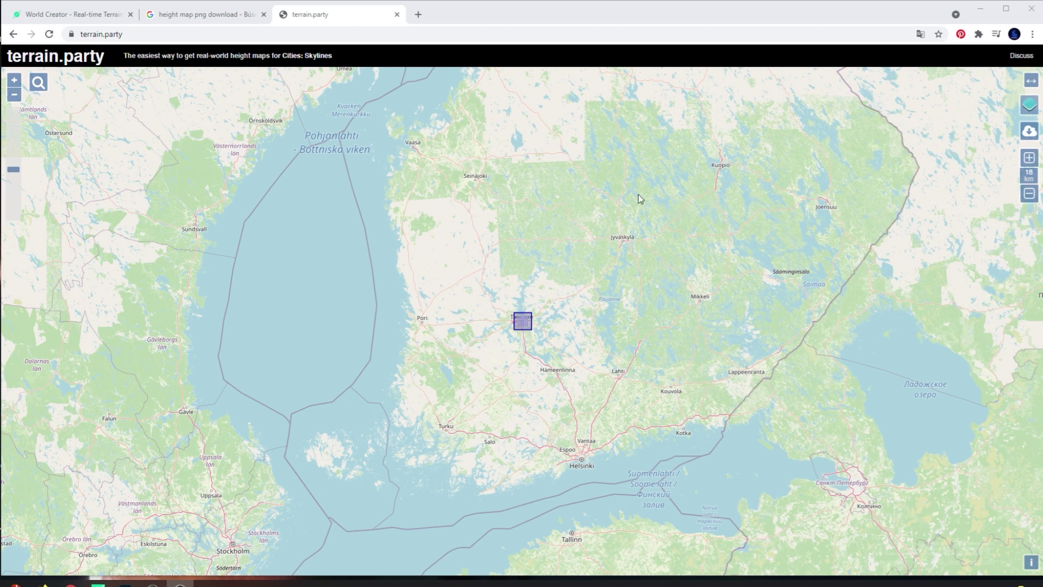
Move the height-map selection area just west of Tampere on the terrain.party map and enlarge it to 25 km.
drag(556, 262, 543, 289)
mouse_move(515, 351)
mouse_down()
mouse_move(491, 367)
mouse_move(502, 350)
mouse_up()
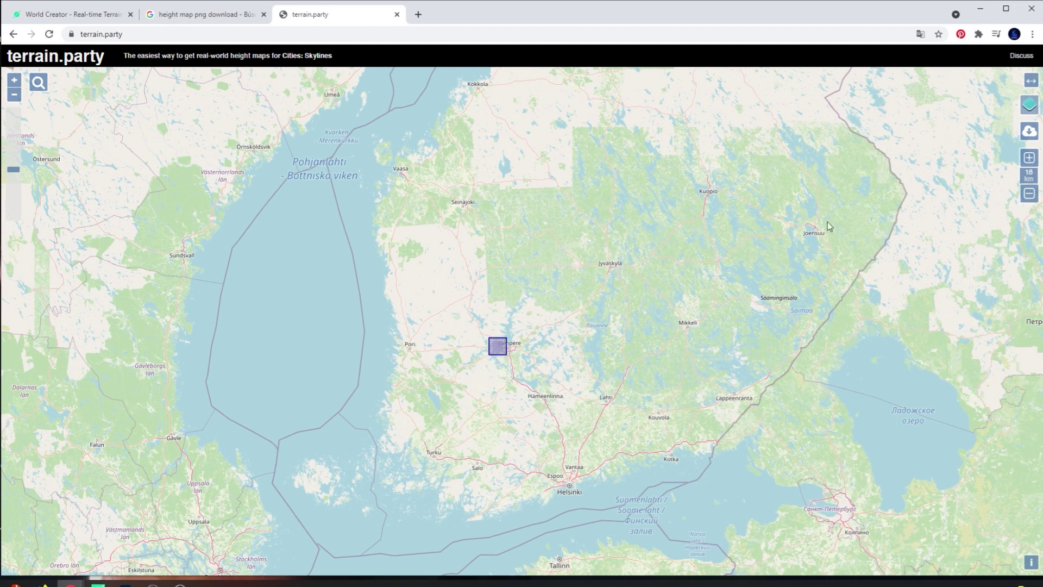
click(1031, 157)
click(1031, 157)
click(1032, 158)
click(1031, 157)
click(1031, 157)
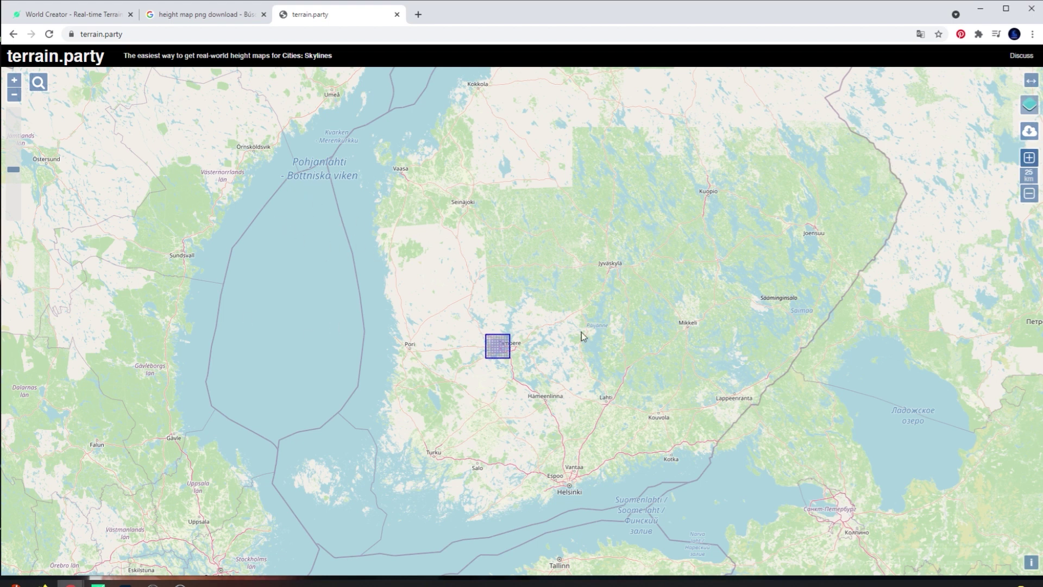
Look over Finland and the rest of Scandinavia on the terrain.party map.
drag(575, 303, 613, 311)
right_click(614, 312)
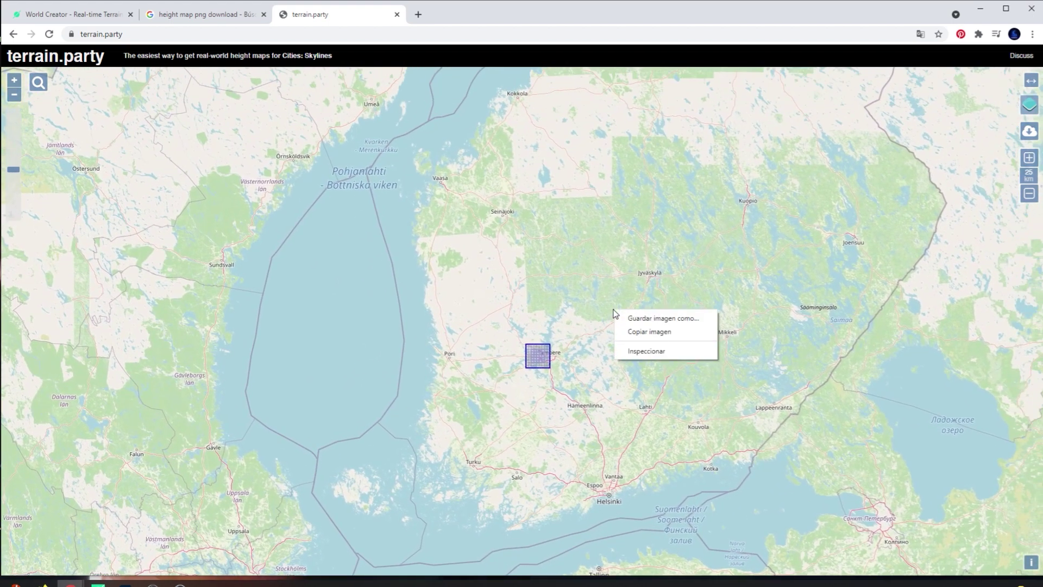
scroll(557, 223, down, 2)
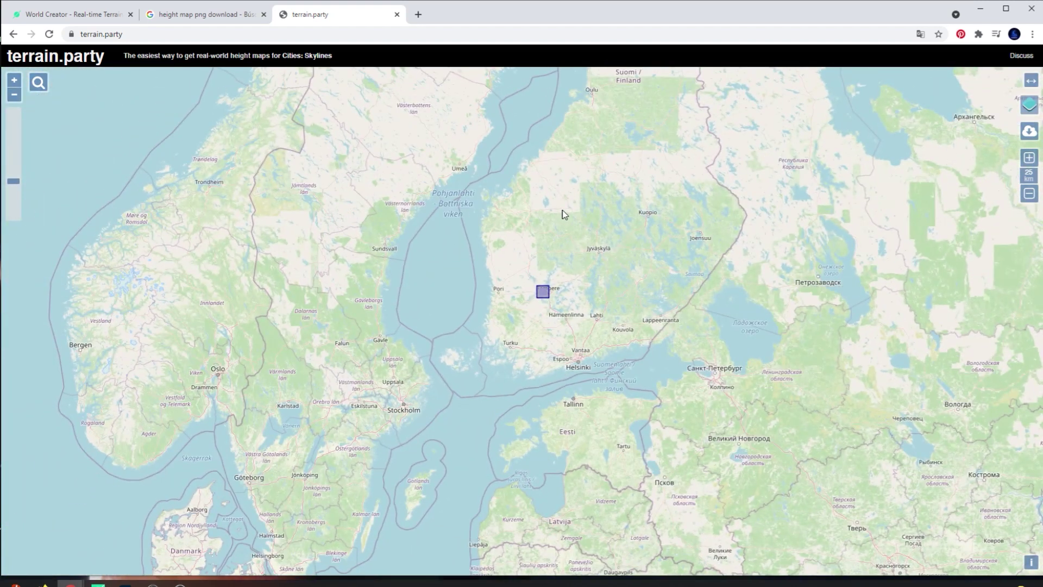
drag(290, 320, 259, 316)
right_click(259, 317)
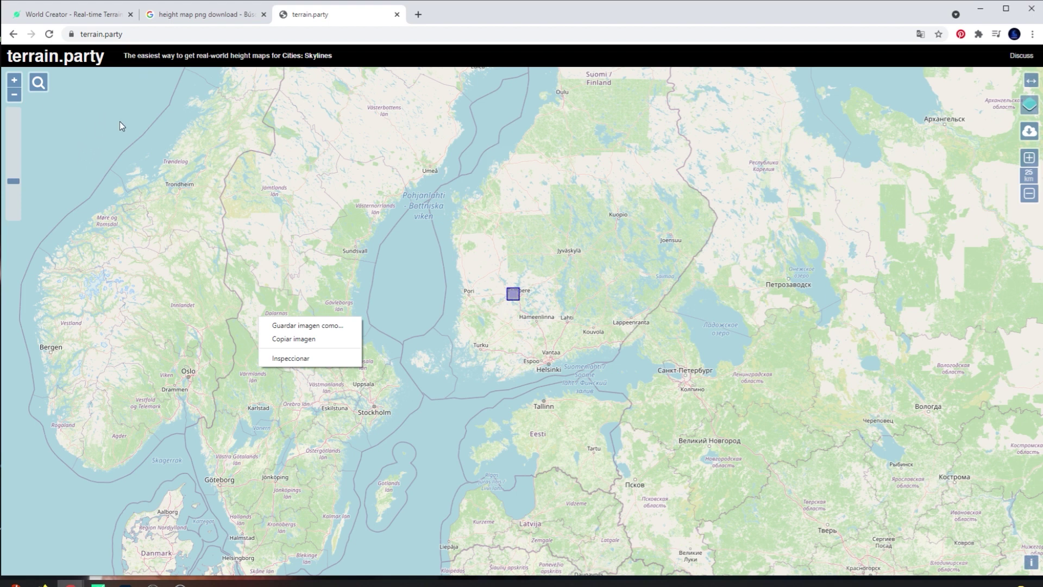
Close the terrain.party and image search pages and open the purchase page of the World Creator website.
click(398, 14)
click(264, 16)
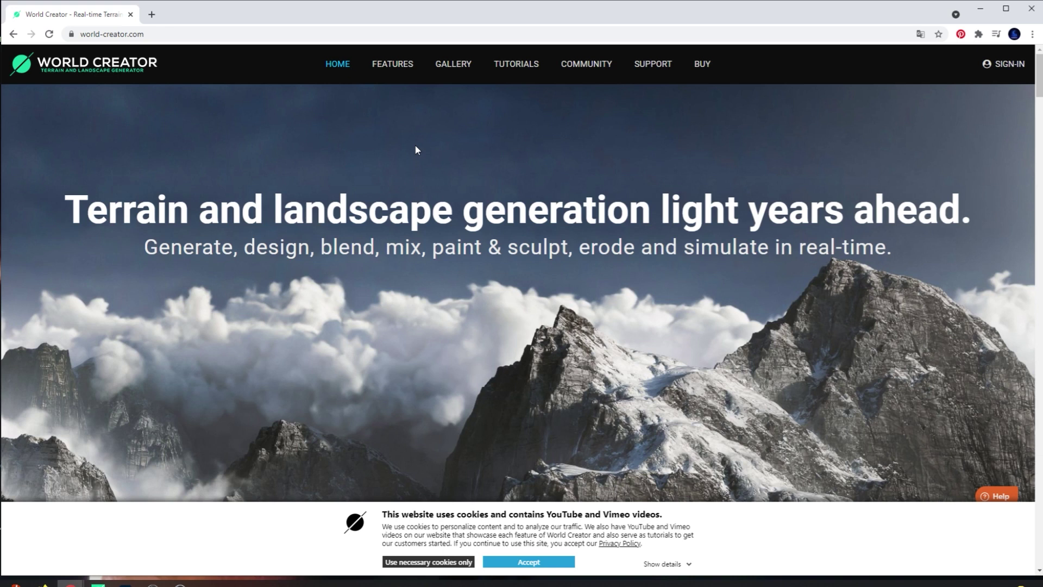
click(697, 65)
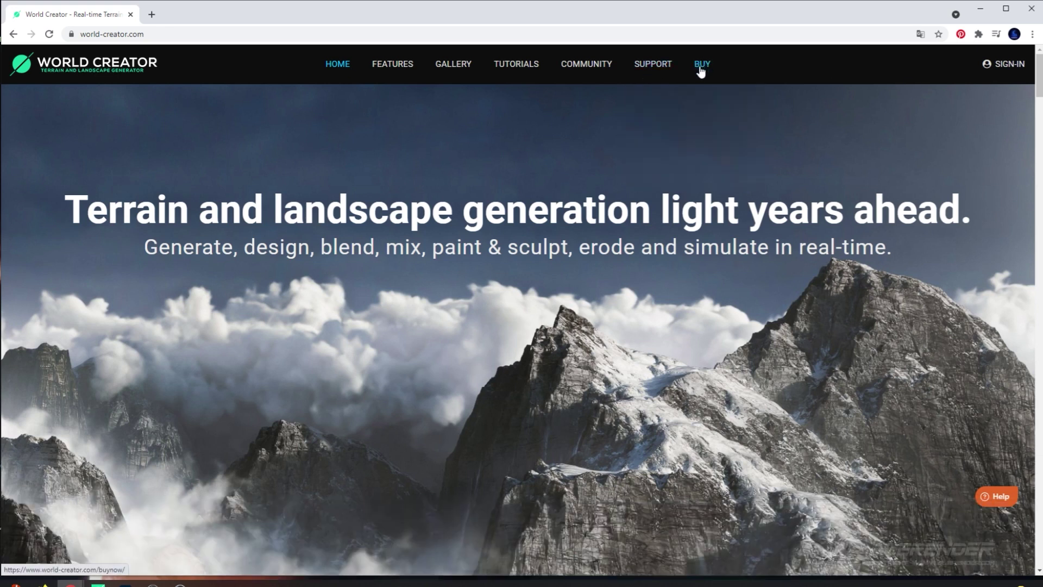
click(699, 69)
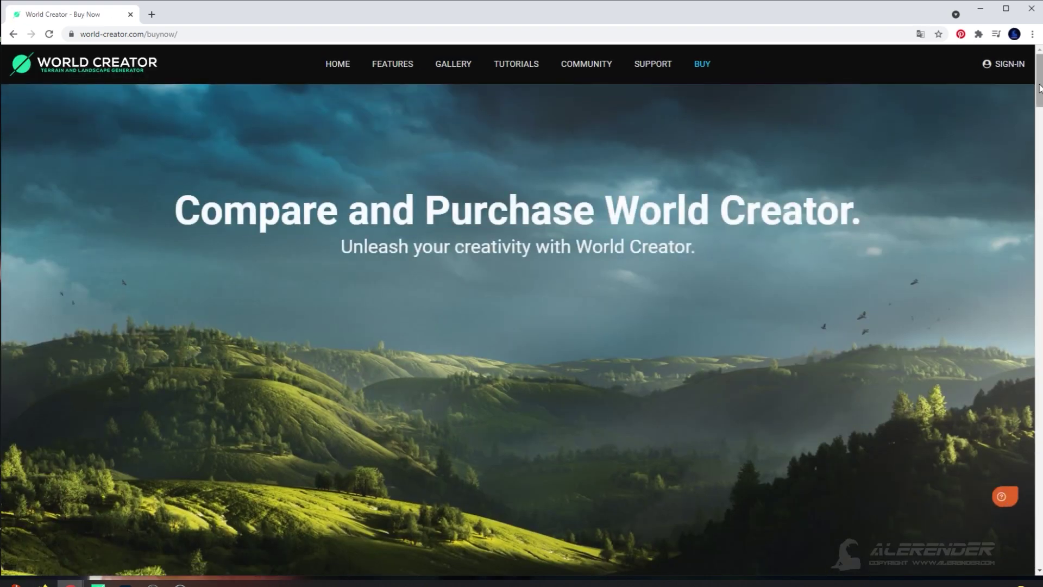
Examine the Standard, Professional and Enterprise feature, license and price comparison, and return to the page's beginning.
drag(1038, 91, 1032, 184)
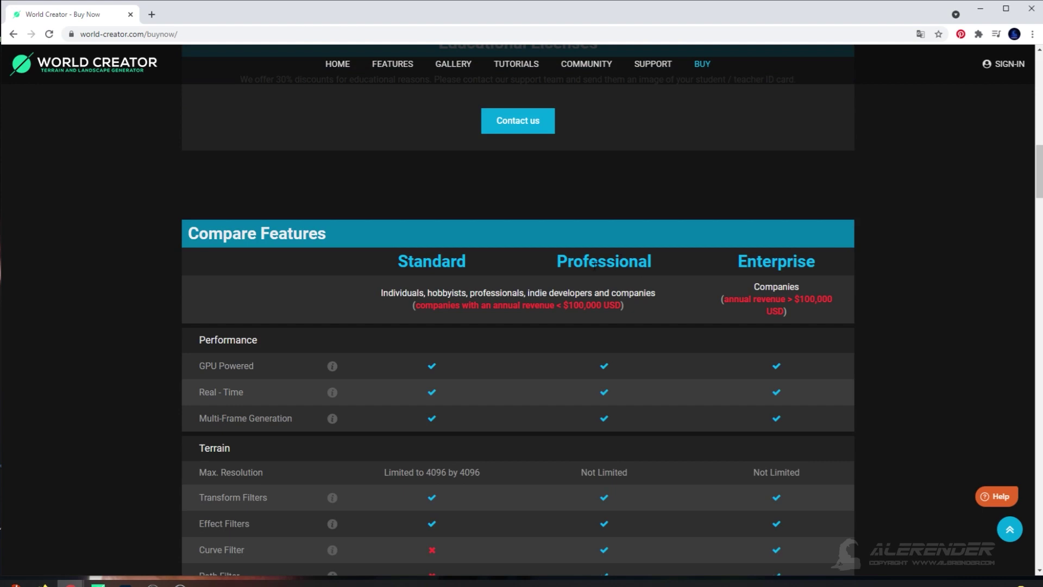
scroll(649, 314, down, 15)
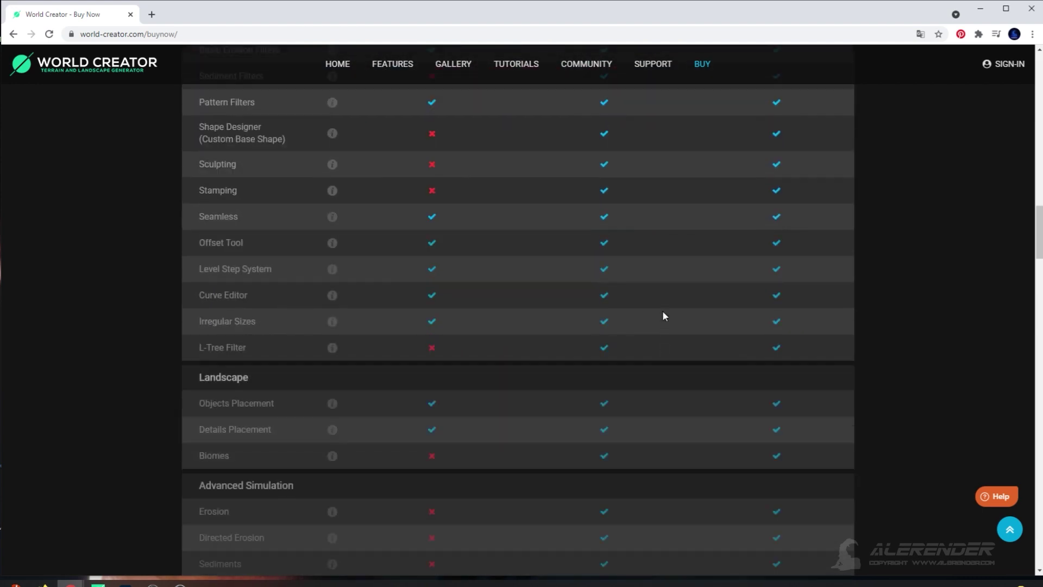
scroll(653, 319, down, 15)
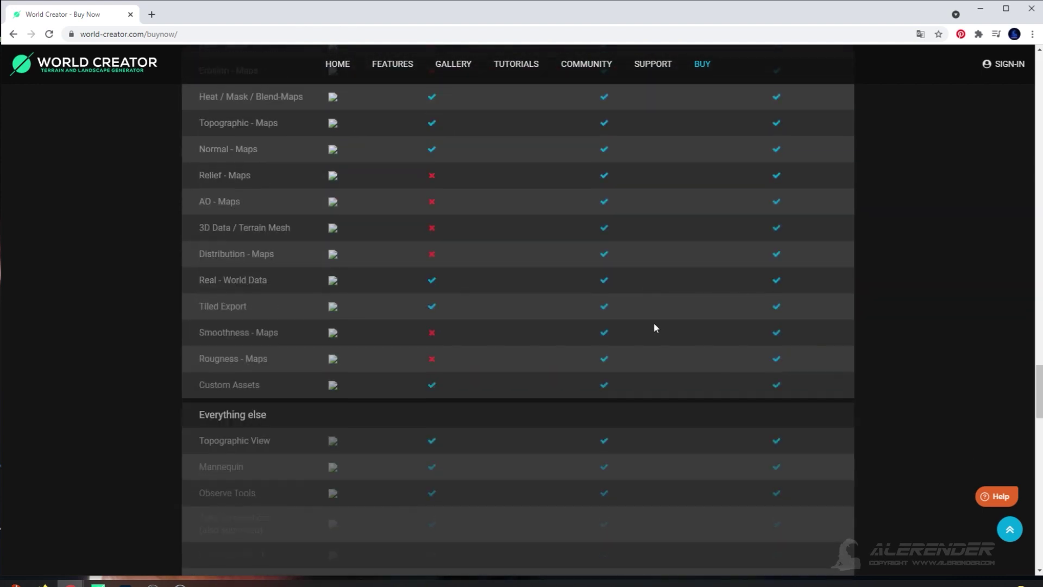
scroll(657, 333, down, 12)
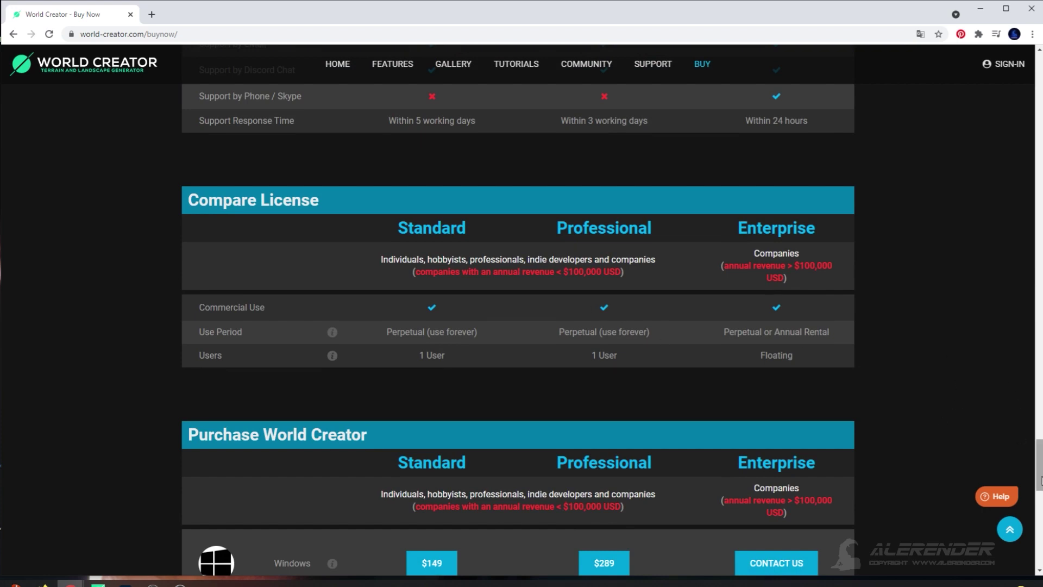
drag(1037, 482, 1042, 91)
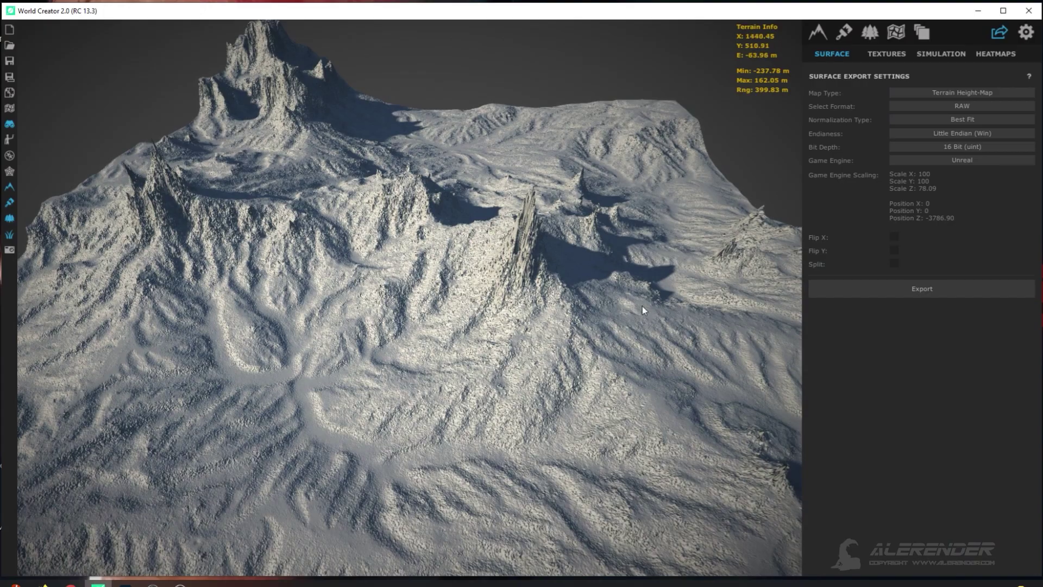
Switch to World Creator and examine the finished mountain terrain with its peaks and eroded slopes from several sides.
scroll(506, 246, up, 3)
scroll(506, 245, down, 5)
right_drag(511, 248, 547, 219)
scroll(546, 219, up, 3)
middle_drag(547, 223, 460, 372)
right_drag(460, 370, 474, 376)
middle_drag(474, 380, 408, 387)
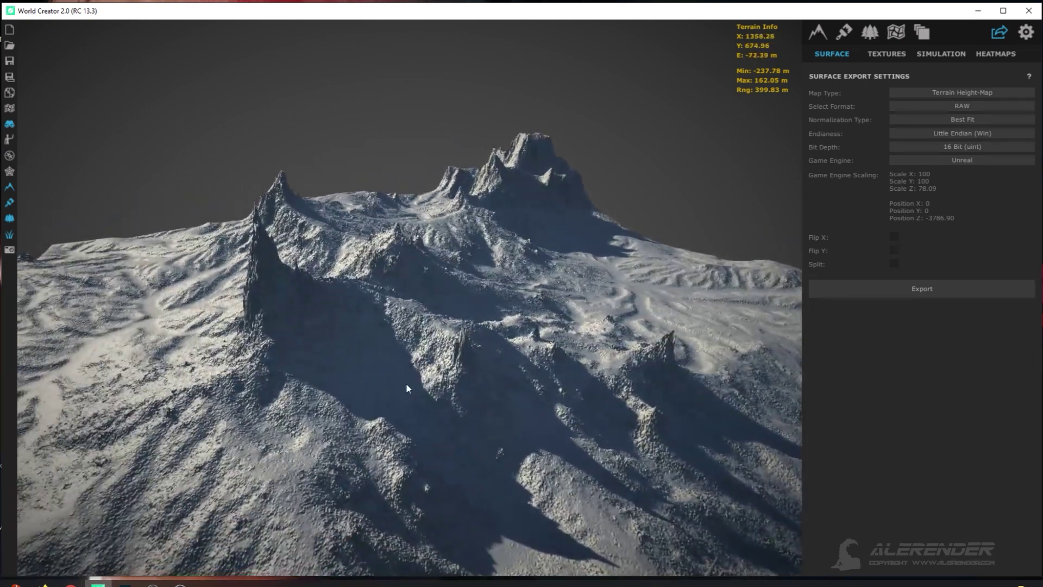
middle_drag(376, 275, 397, 272)
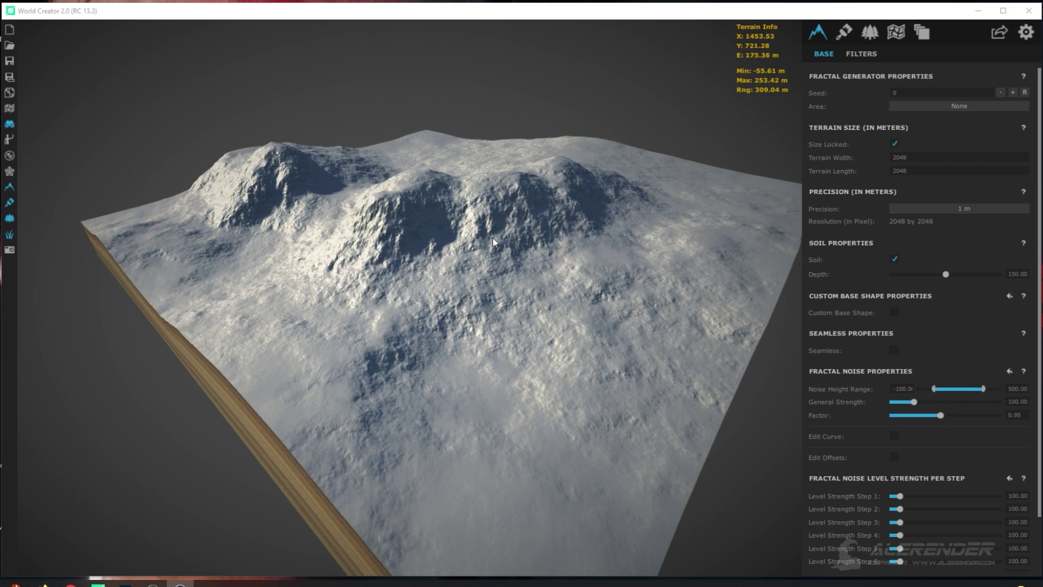
Set the locked terrain size of the new base terrain to 2017 by 2017 m.
mouse_move(493, 238)
right_down()
mouse_move(516, 230)
mouse_move(507, 228)
right_up()
middle_drag(507, 232, 322, 249)
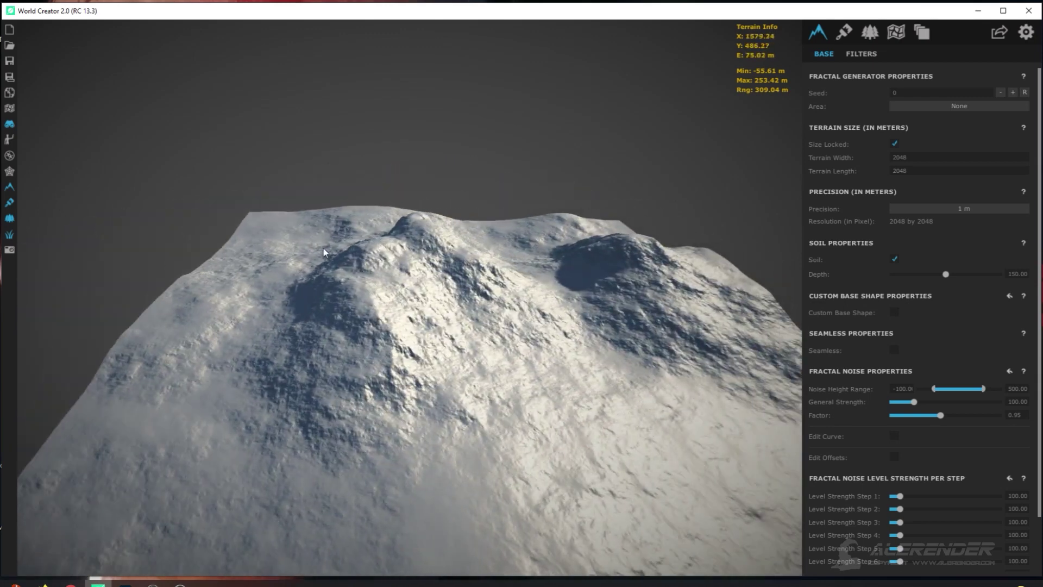
middle_drag(435, 314, 516, 380)
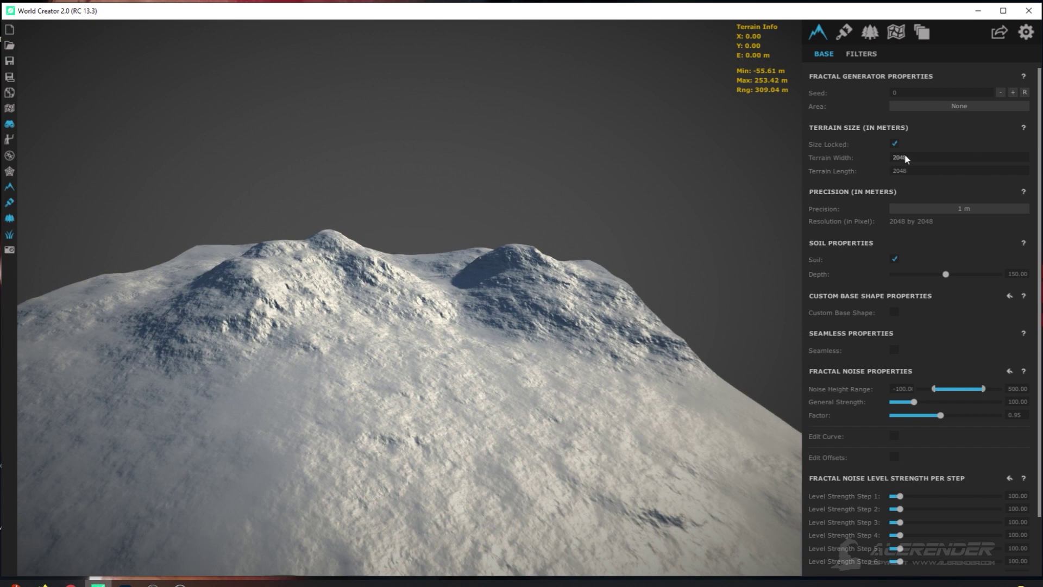
drag(916, 161, 851, 158)
text(2017)
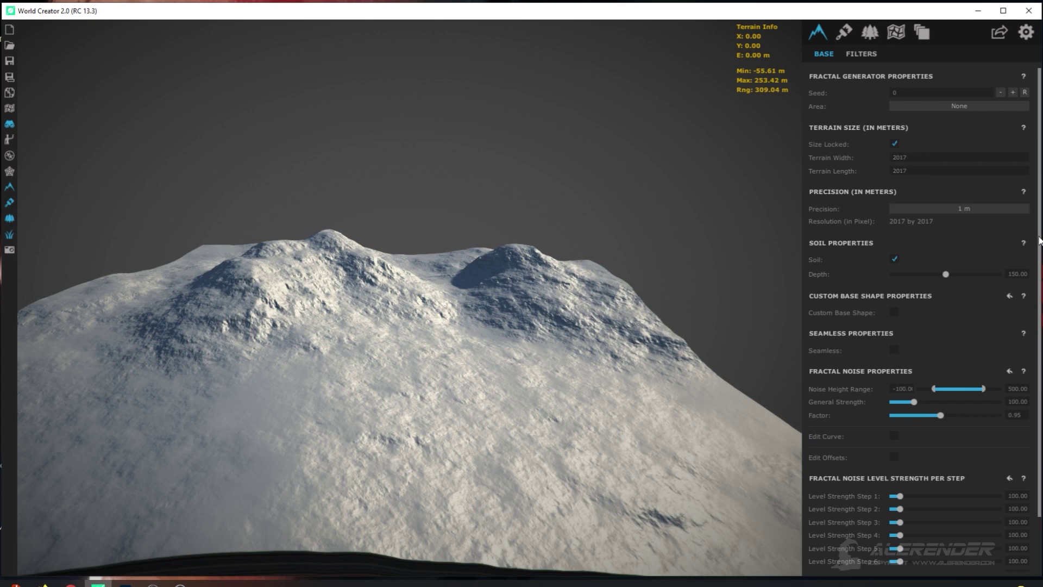
Enable the custom base shape for the terrain and start editing the shape's control points.
scroll(989, 271, down, 2)
scroll(989, 274, up, 2)
click(894, 311)
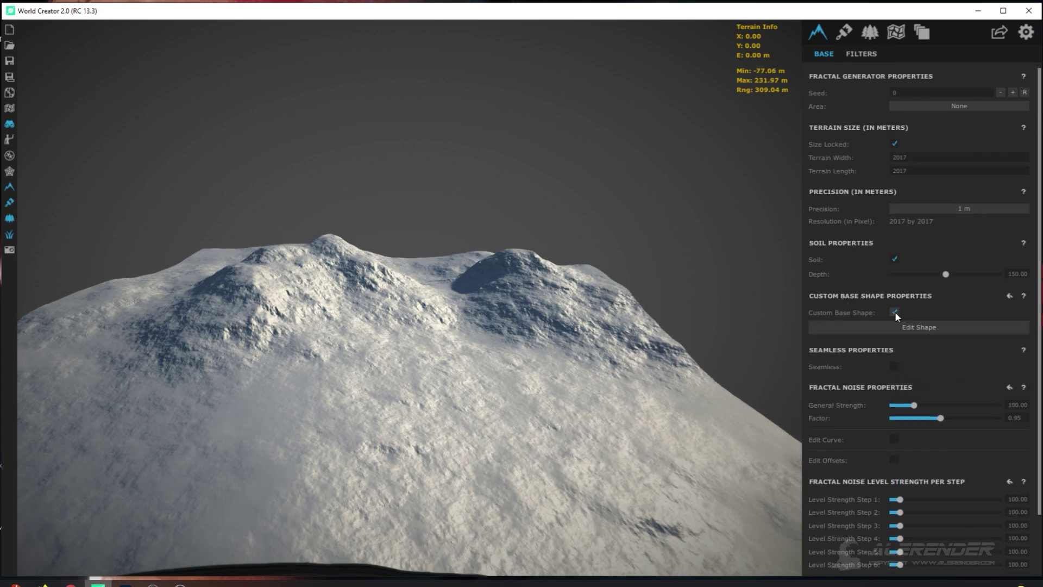
click(920, 327)
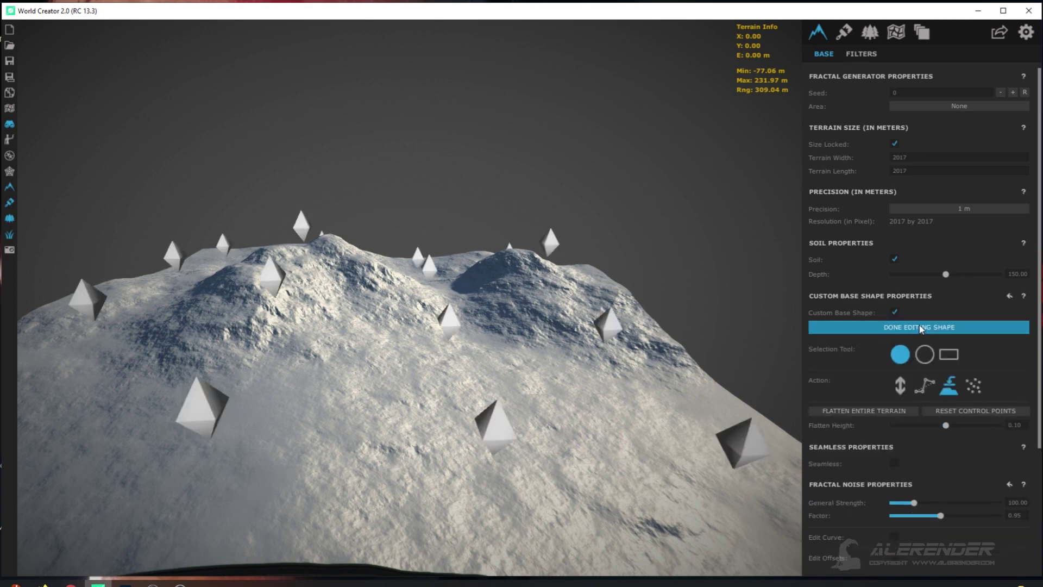
Try the Flatten action on the base shape's control points across the near slope of the terrain.
click(554, 238)
scroll(552, 288, up, 3)
scroll(549, 282, down, 5)
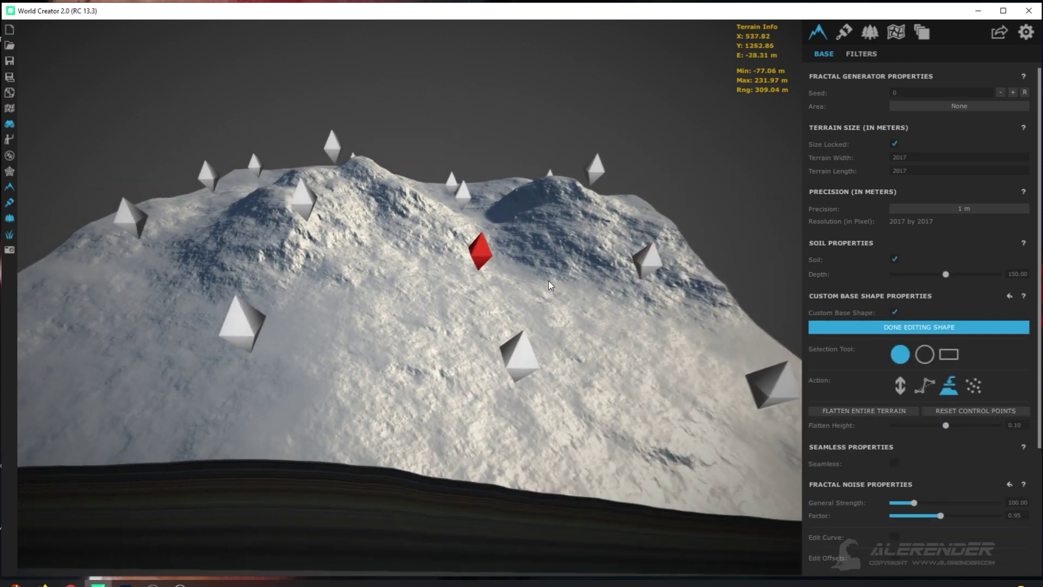
middle_drag(545, 282, 513, 283)
drag(371, 442, 374, 415)
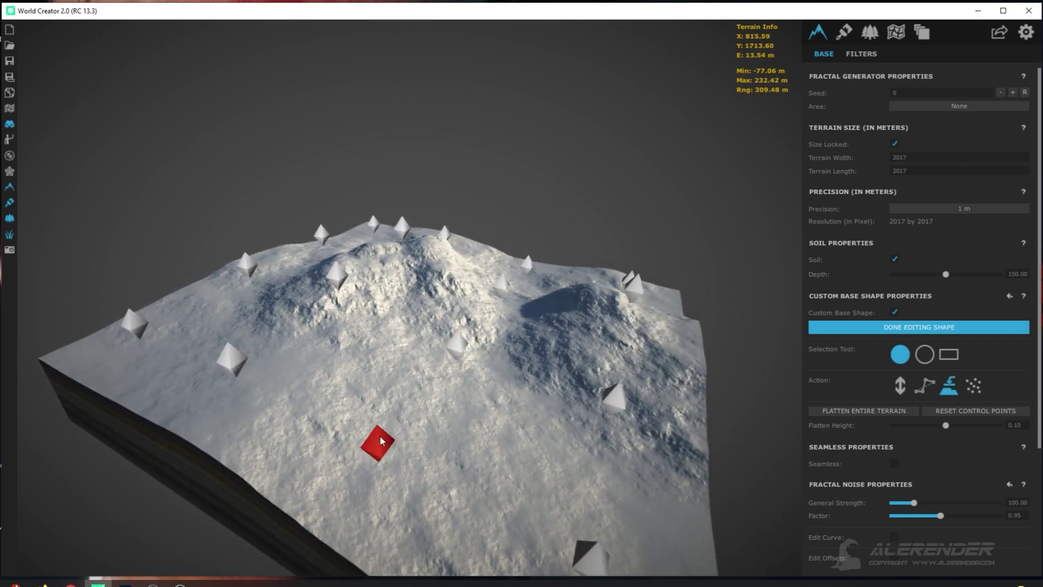
click(232, 355)
click(232, 350)
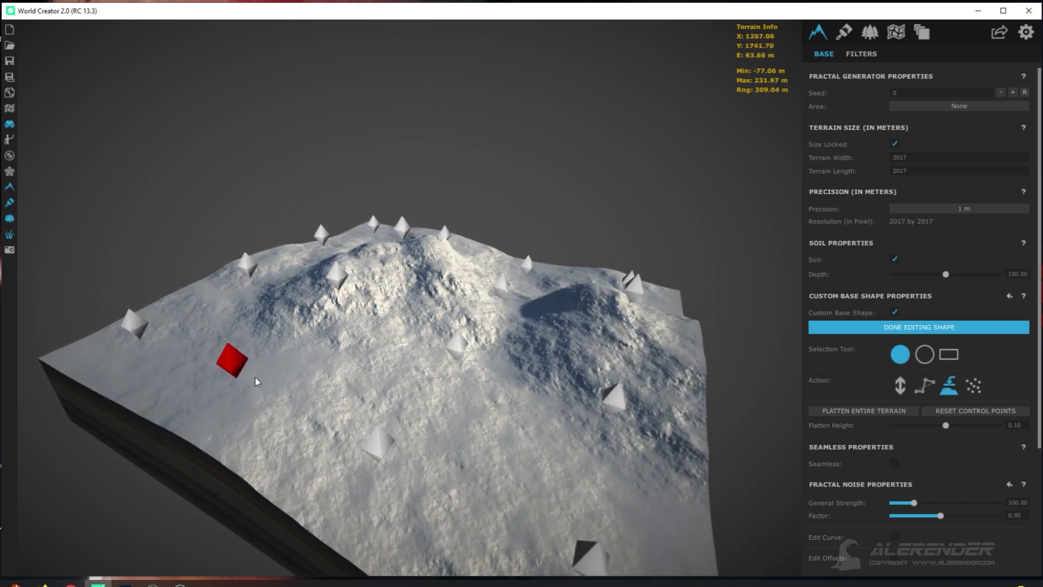
click(242, 357)
right_drag(679, 344, 675, 348)
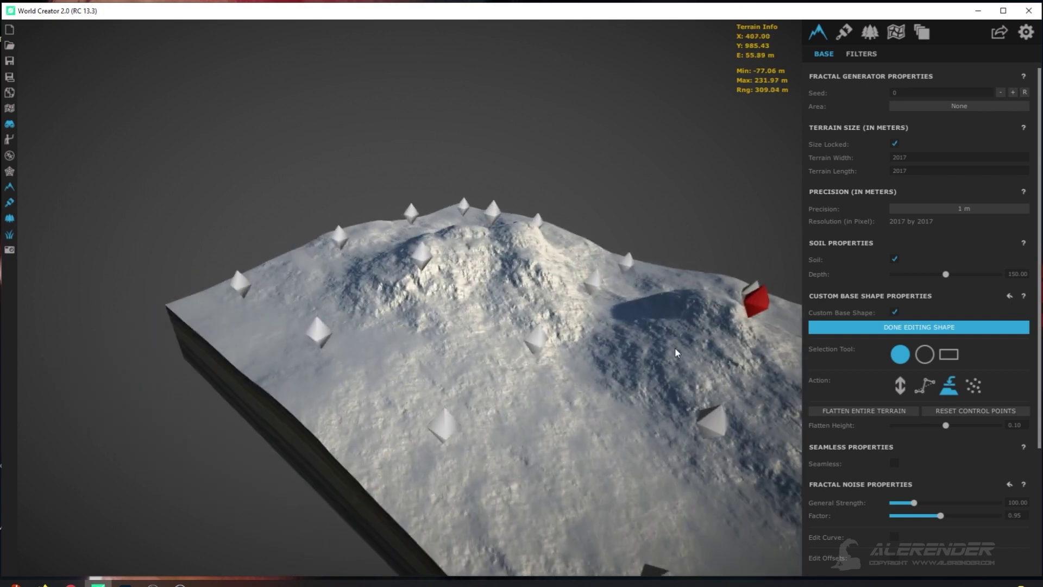
key(d)
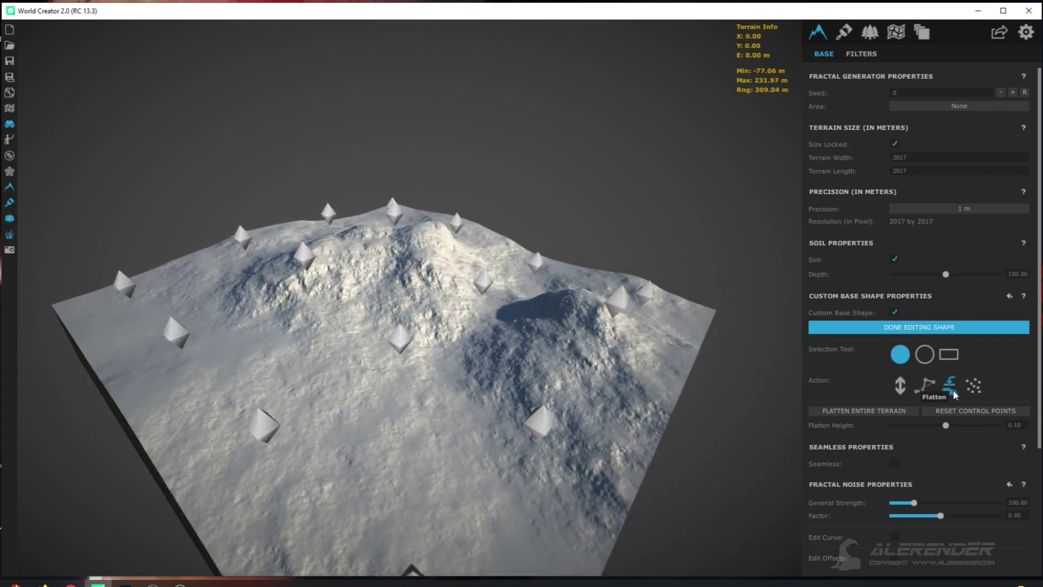
Use the vertical move action to lower a central and a left-slope control point and raise the one near the front left edge.
click(901, 386)
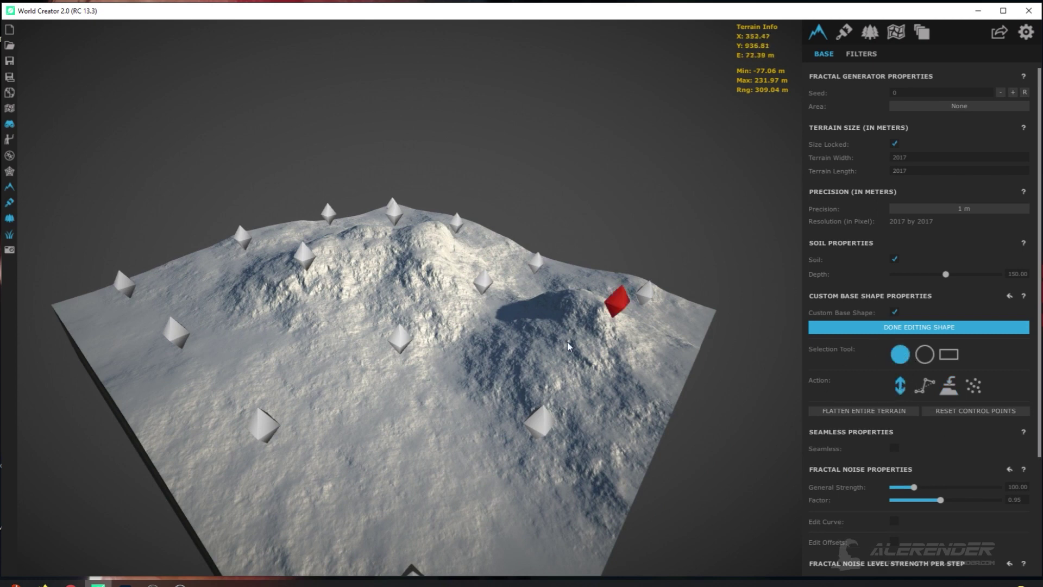
drag(400, 338, 401, 369)
right_drag(533, 308, 489, 288)
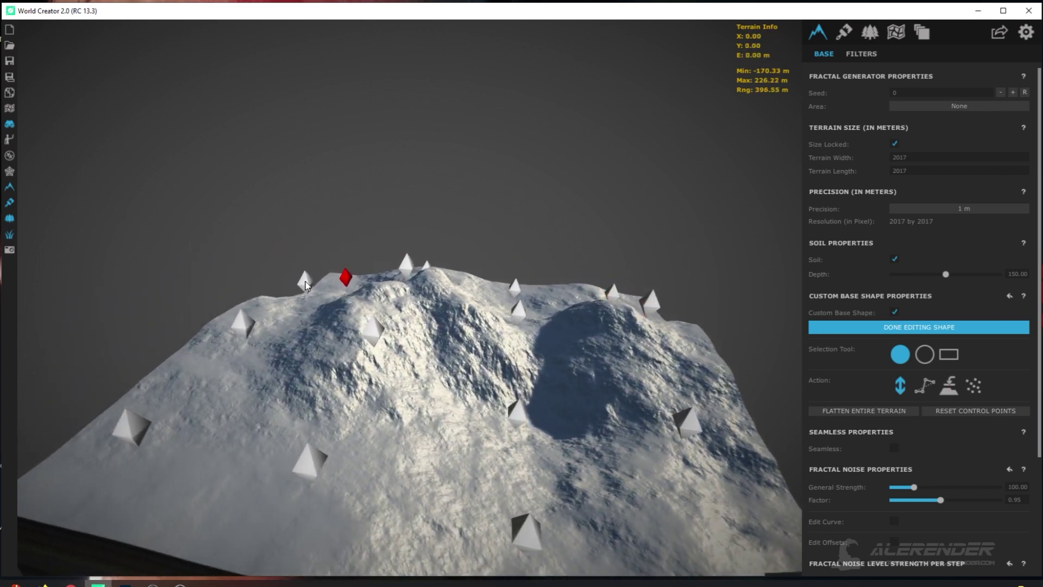
drag(243, 322, 253, 333)
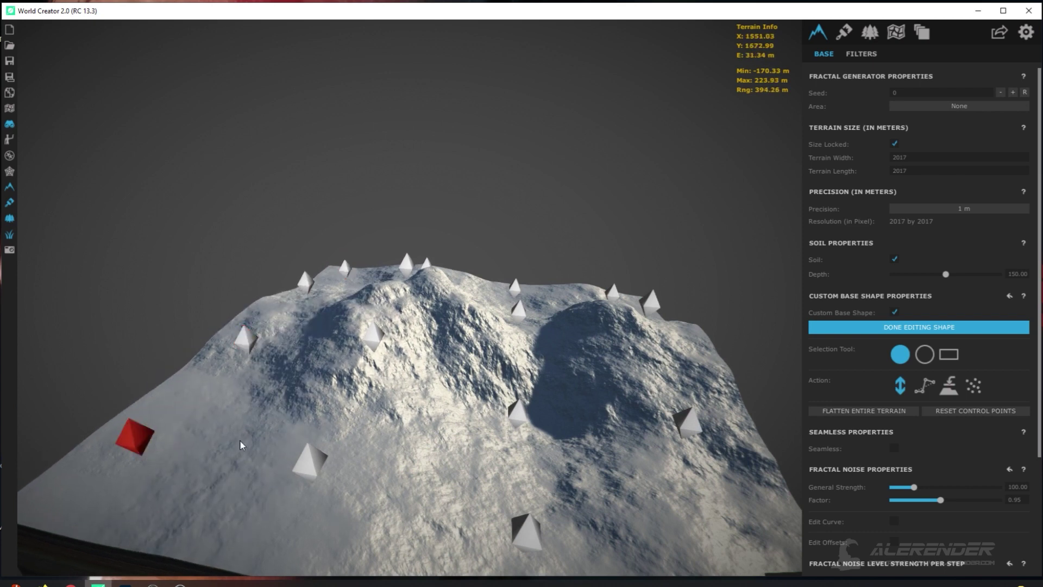
drag(133, 443, 121, 410)
right_drag(307, 462, 344, 455)
scroll(350, 456, up, 3)
right_drag(320, 449, 351, 458)
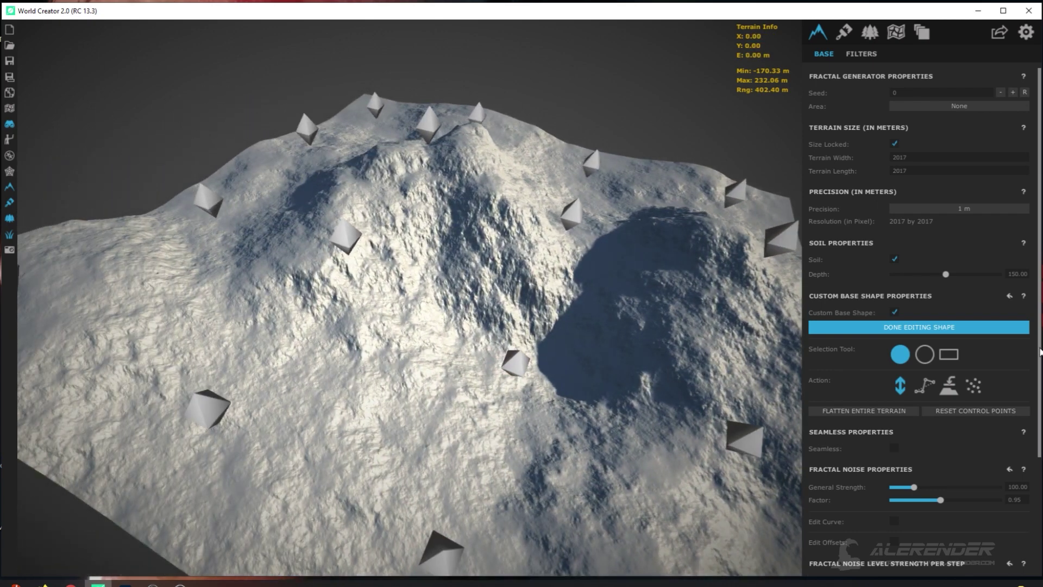
Set the fractal noise level strength to 0 for Steps 1 and 2 and 179.01 for Step 3.
scroll(1041, 362, down, 3)
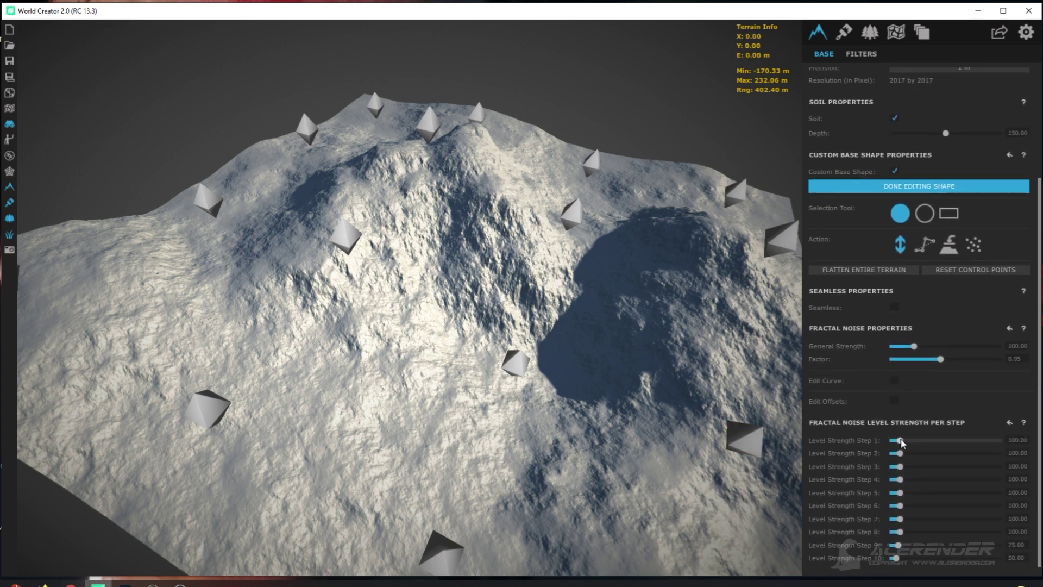
drag(898, 441, 894, 441)
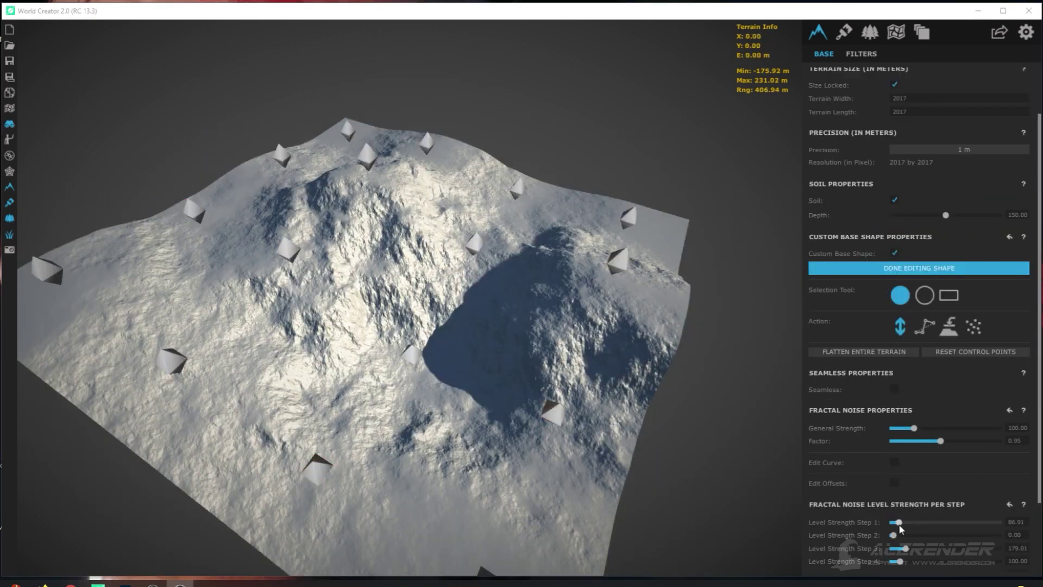
drag(899, 522, 894, 525)
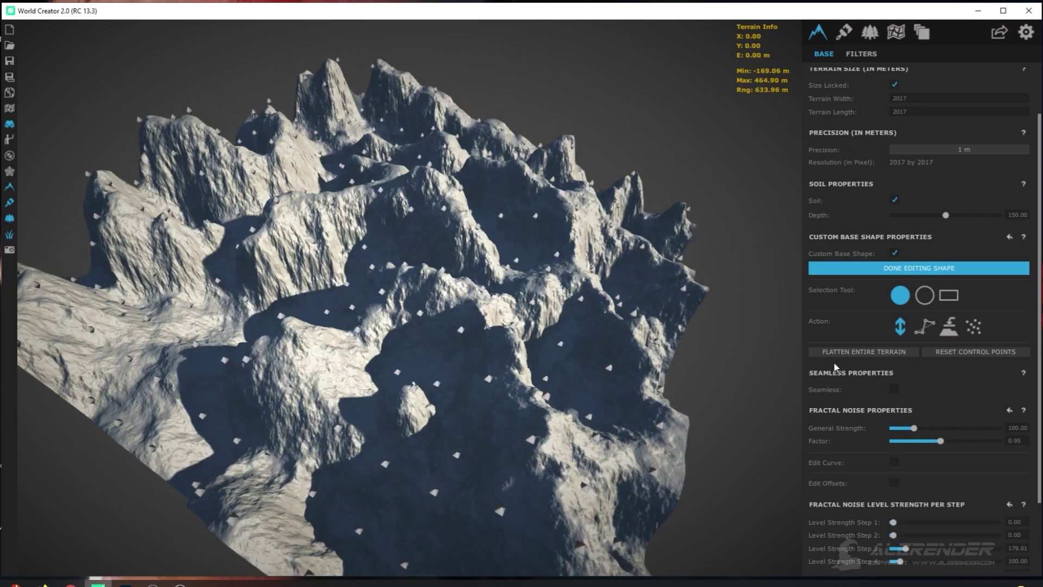
Try raising two base shape control points within the shaded near basin of the terrain.
mouse_move(509, 322)
right_down()
mouse_move(480, 344)
mouse_move(514, 330)
mouse_move(507, 337)
mouse_move(478, 351)
mouse_move(541, 297)
mouse_move(503, 339)
mouse_move(509, 323)
mouse_move(502, 327)
right_up()
drag(476, 379, 480, 354)
drag(405, 401, 401, 303)
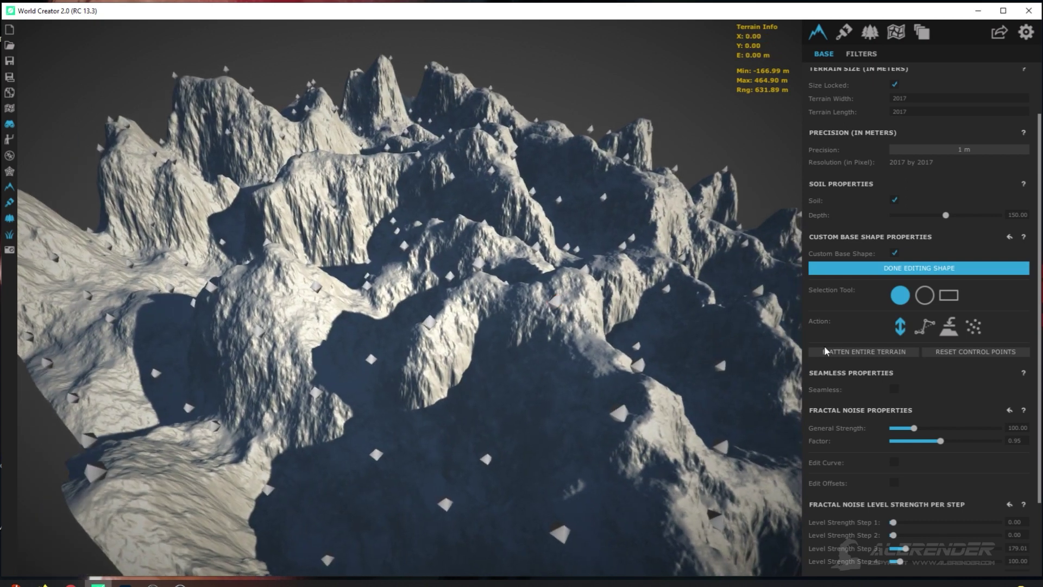
Flatten the entire terrain and raise individual control points around its middle to form separate mountains.
click(863, 352)
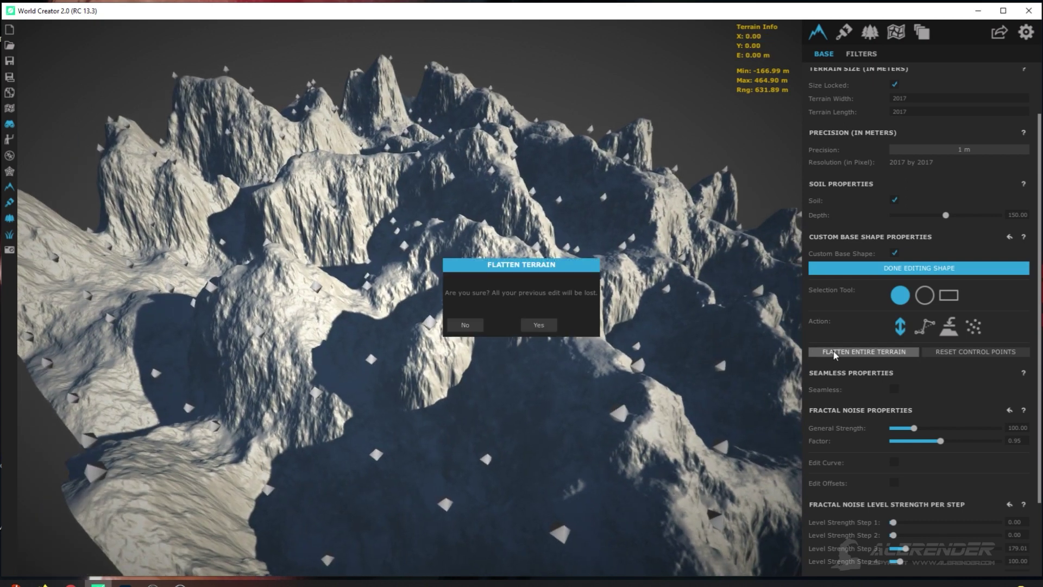
click(577, 325)
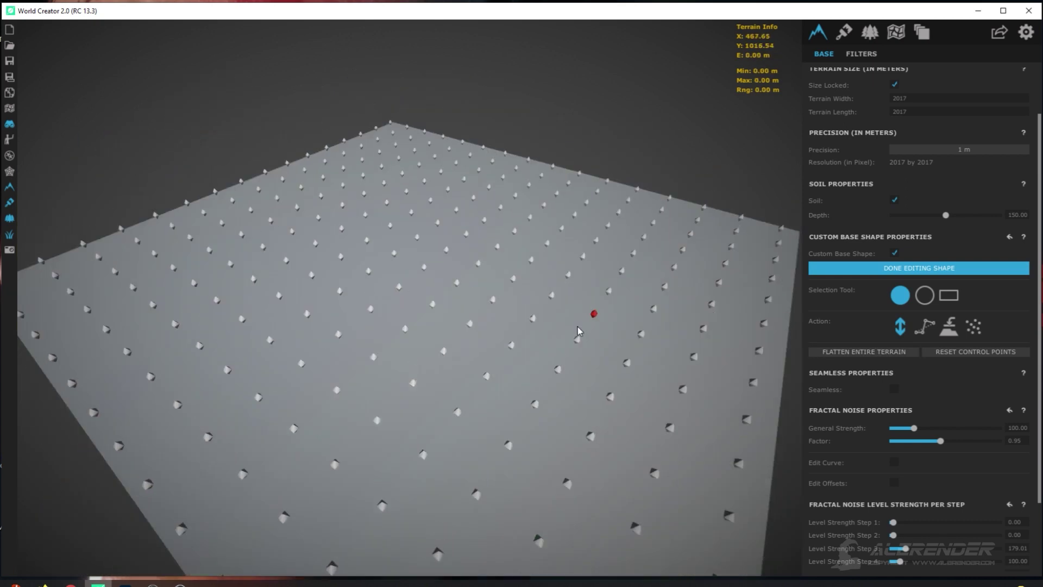
drag(470, 329, 476, 271)
drag(375, 360, 372, 311)
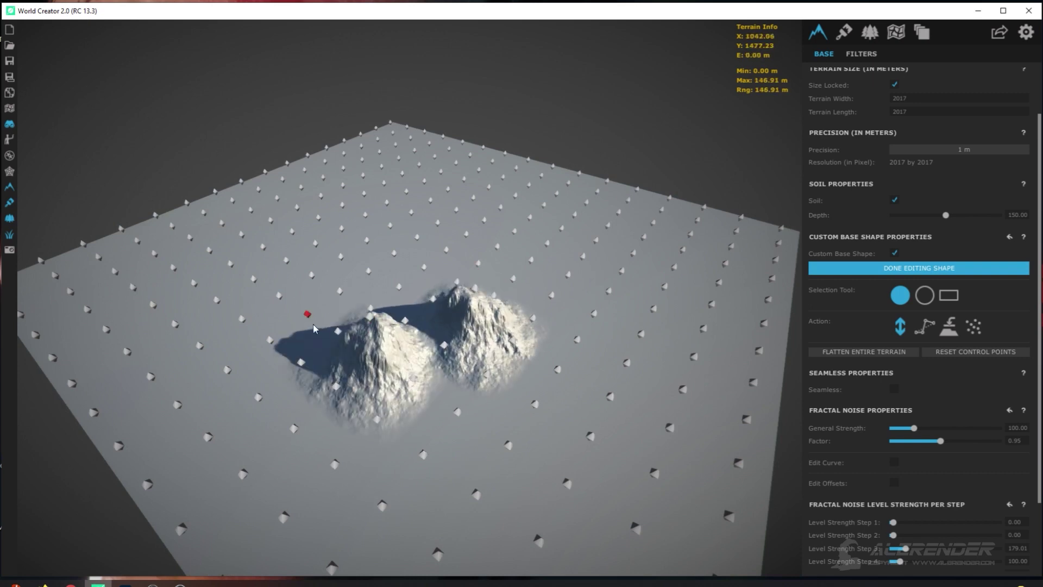
drag(306, 317, 303, 308)
drag(369, 285, 367, 269)
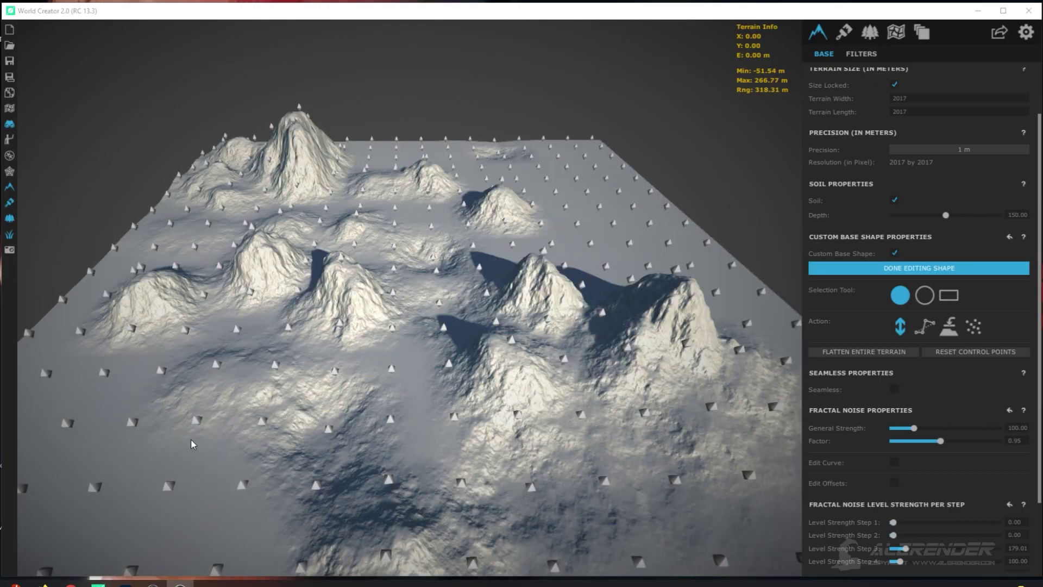
Examine the overall form of the sculpted mountains and lowlands from several distances and angles.
mouse_move(502, 338)
right_down()
mouse_move(495, 350)
mouse_move(516, 350)
mouse_move(510, 343)
right_up()
scroll(511, 342, down, 5)
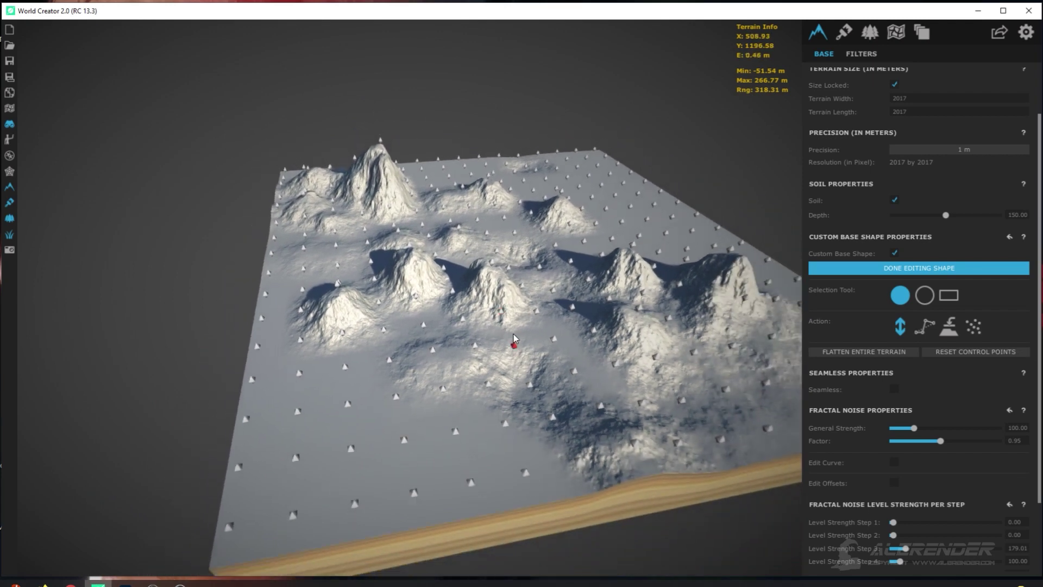
scroll(512, 338, down, 5)
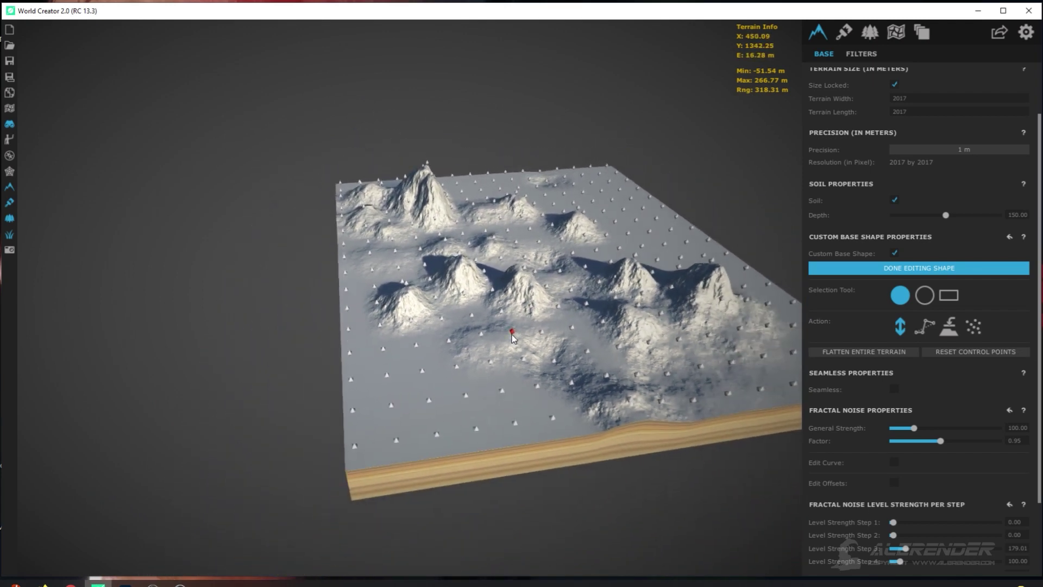
scroll(510, 334, up, 5)
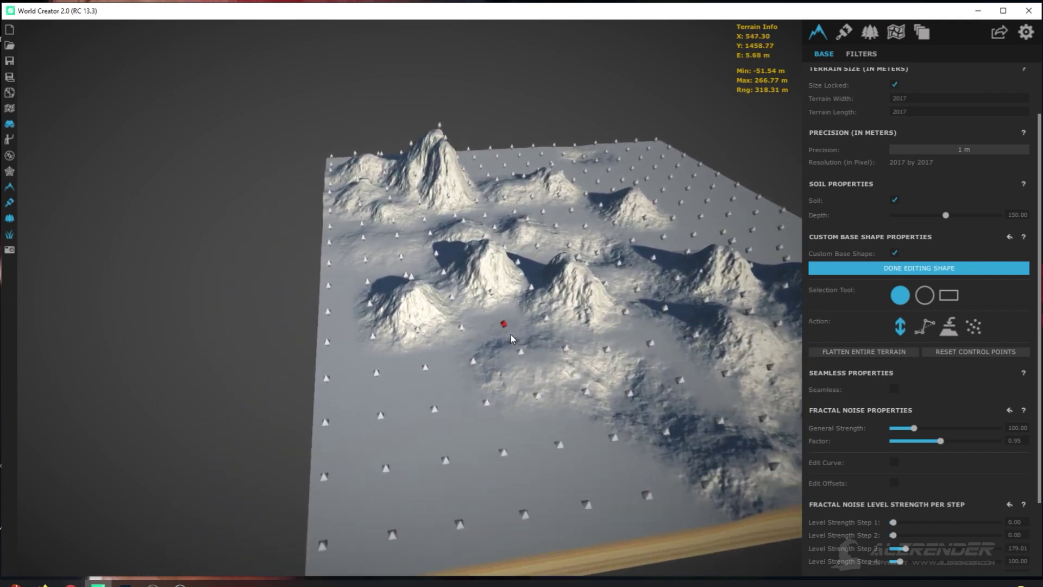
scroll(511, 335, down, 2)
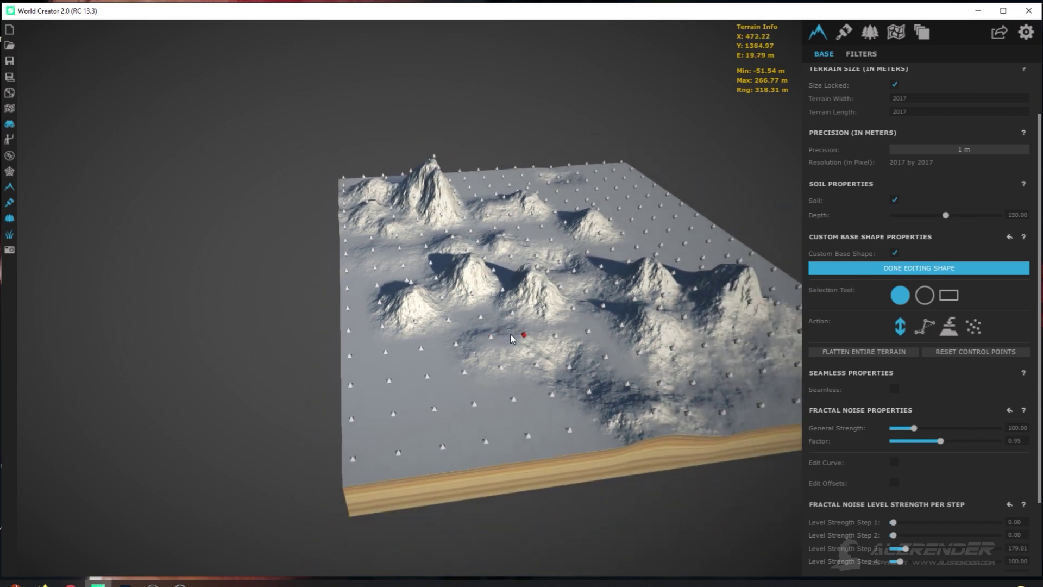
key(d)
mouse_move(511, 338)
right_down()
mouse_move(529, 344)
mouse_move(498, 331)
right_up()
scroll(526, 328, up, 5)
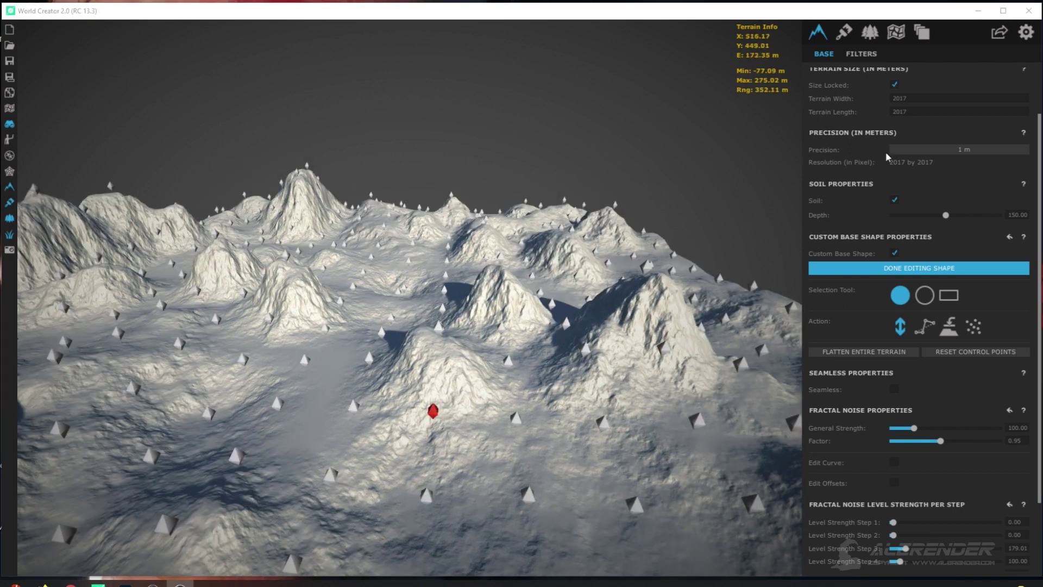
right_drag(456, 266, 433, 347)
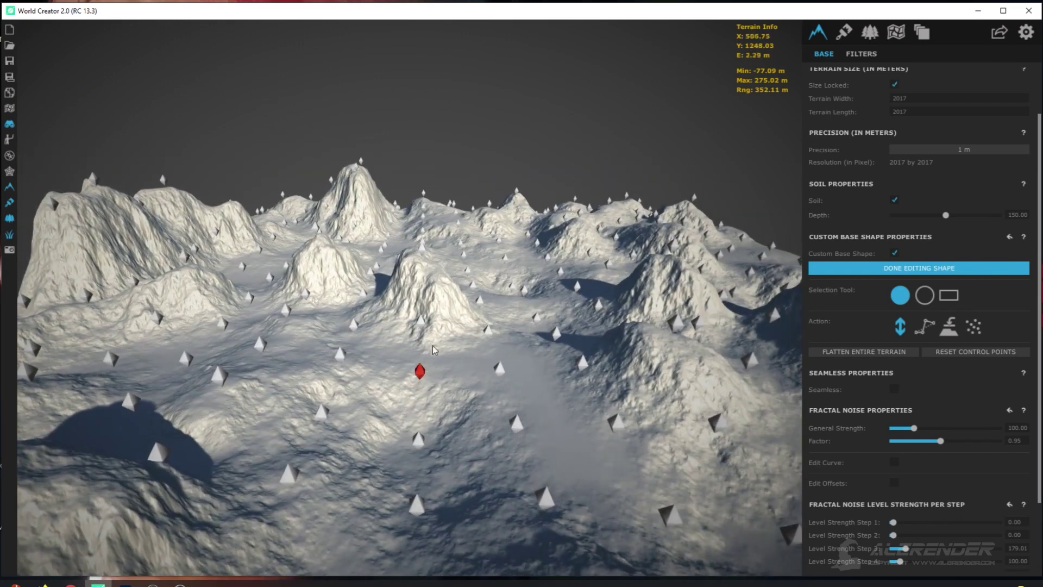
Add an area layer on the low ground in front of the mountains and resize it to about 424 by 358 m.
click(923, 33)
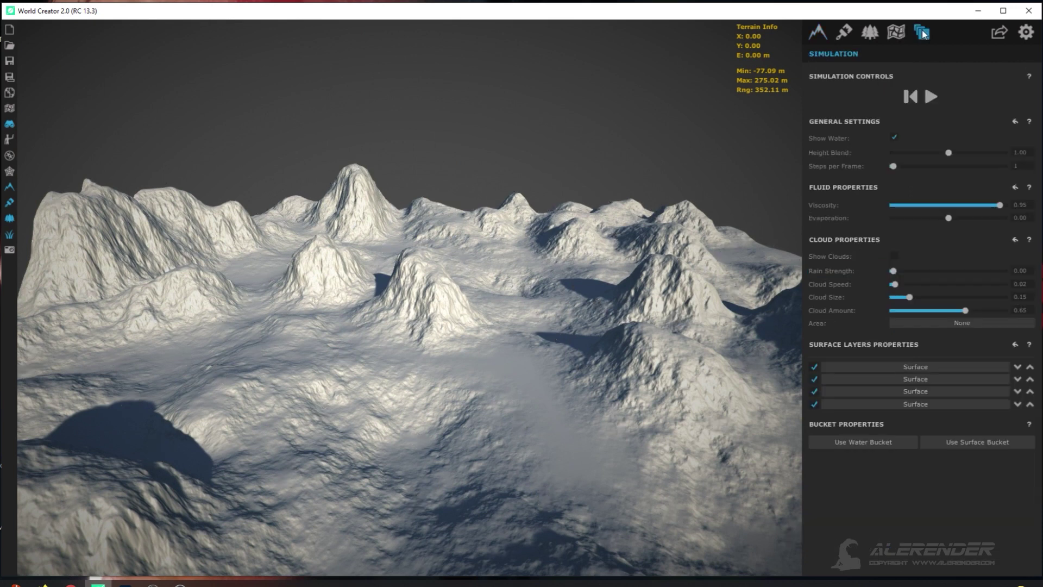
click(897, 32)
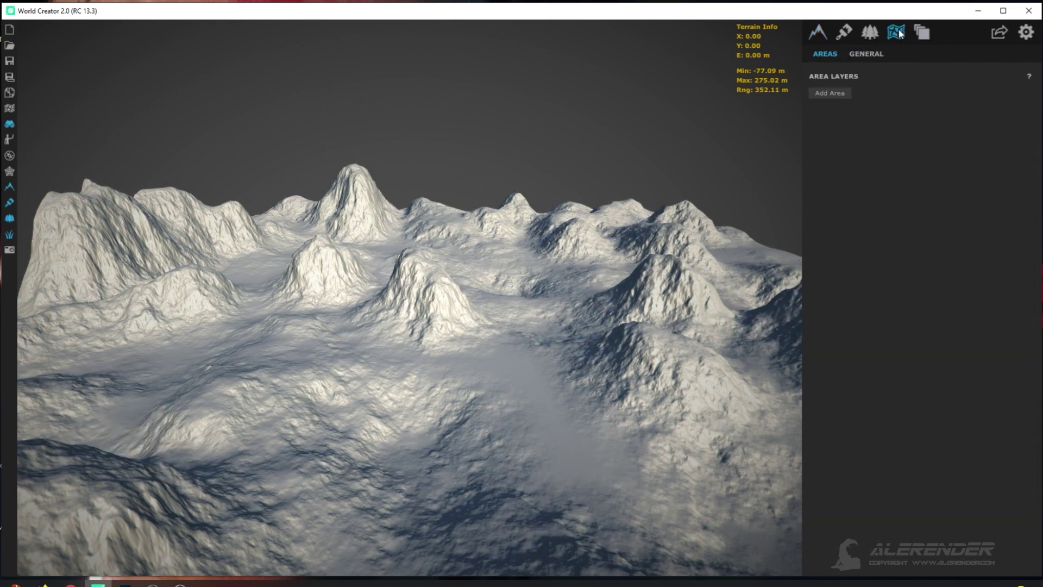
click(831, 94)
drag(249, 344, 263, 473)
drag(380, 214, 370, 356)
right_drag(379, 305, 584, 344)
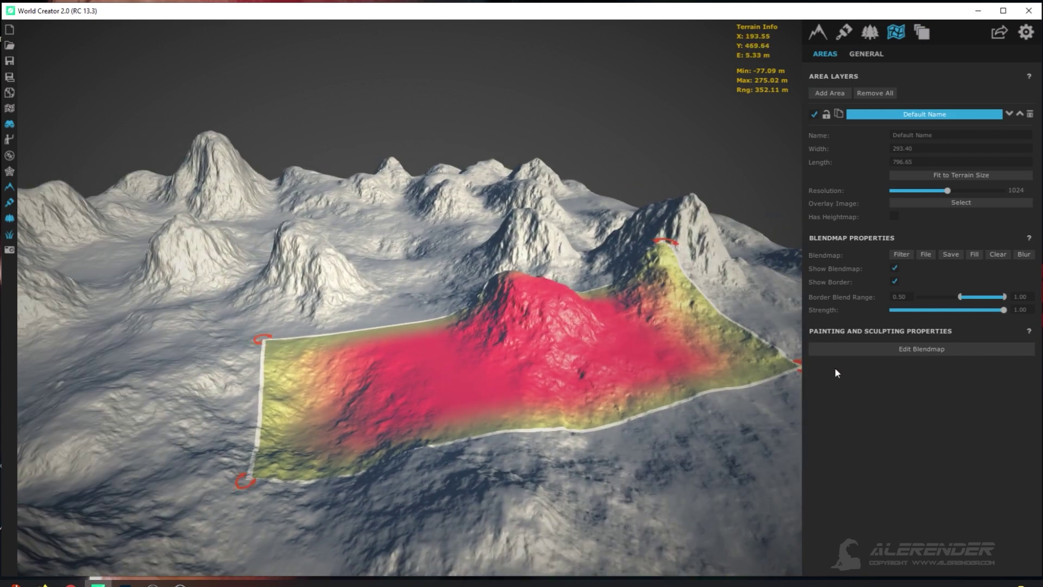
drag(802, 364, 622, 513)
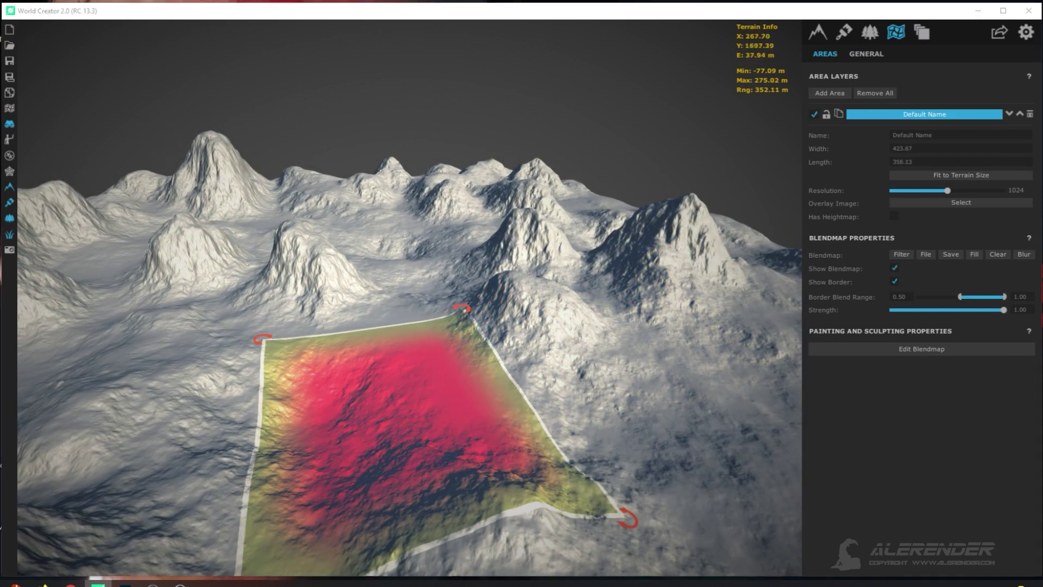
Give the area a heightmap and raise jagged peaks across it with a coarse speckled brush.
click(894, 217)
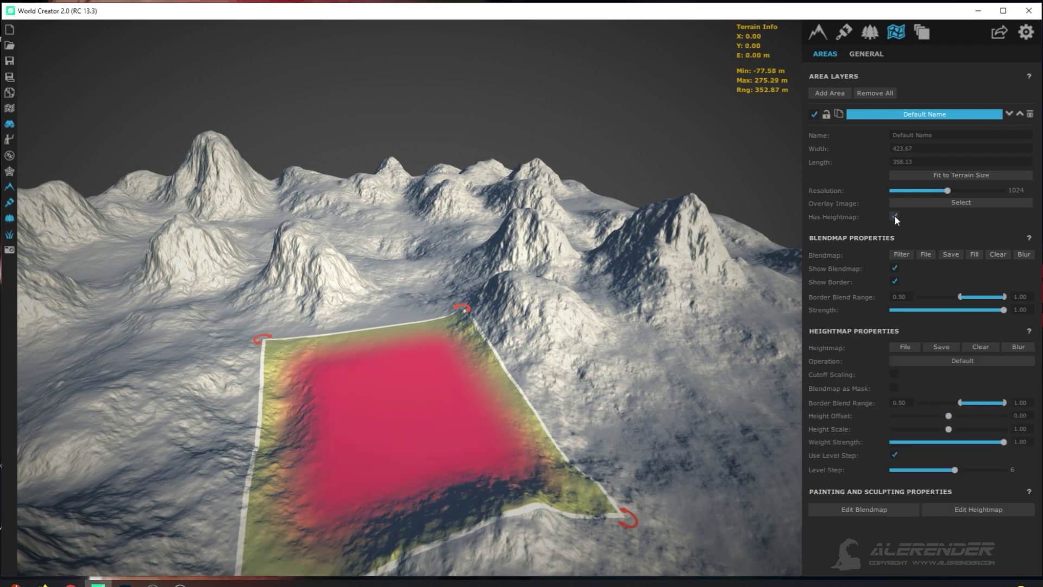
click(977, 509)
scroll(968, 468, down, 3)
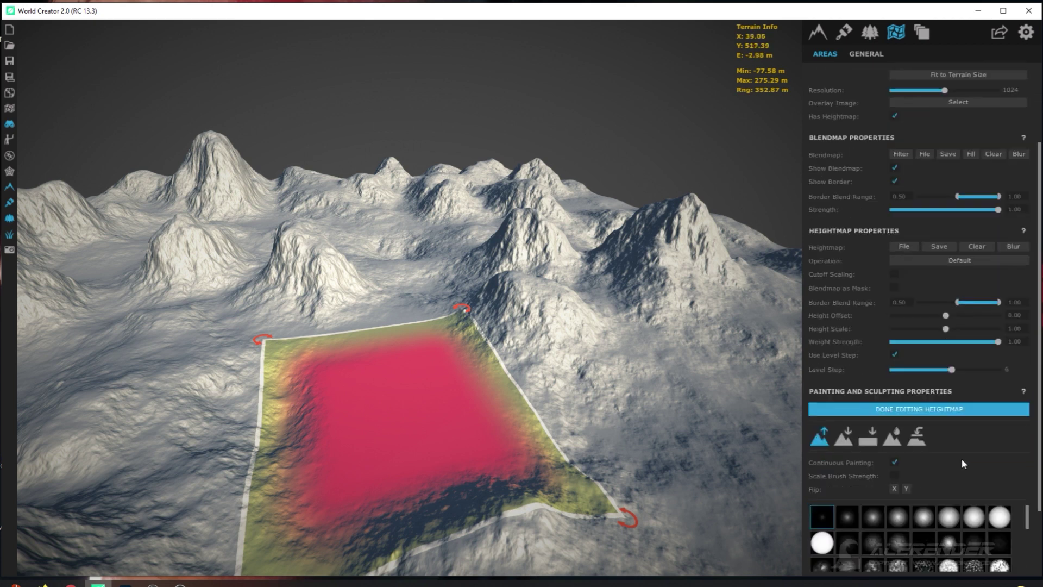
click(973, 501)
drag(320, 439, 330, 429)
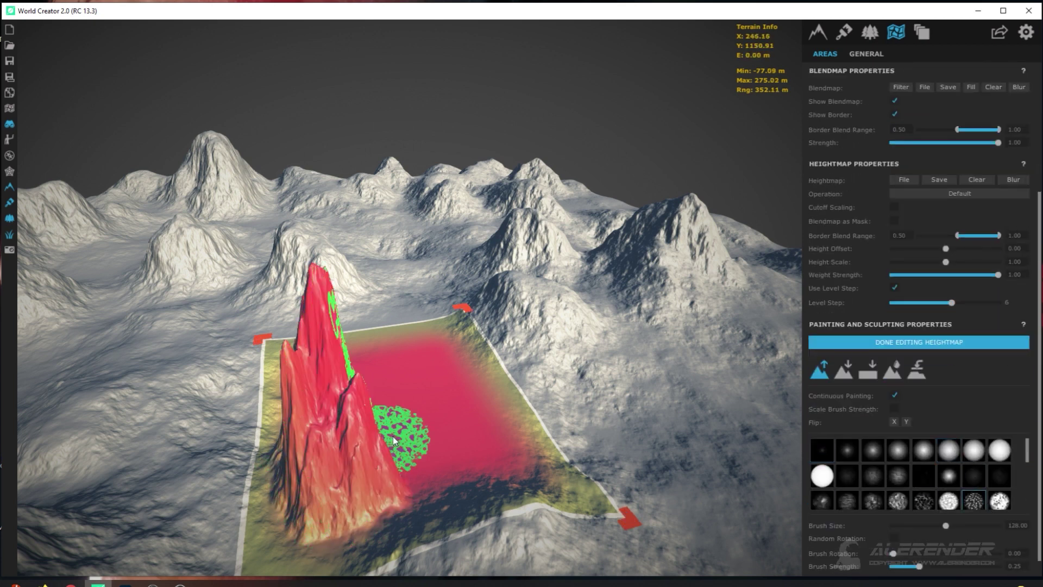
mouse_move(436, 432)
mouse_down()
mouse_move(454, 403)
mouse_move(502, 376)
mouse_move(405, 372)
mouse_move(397, 386)
mouse_move(657, 395)
mouse_up()
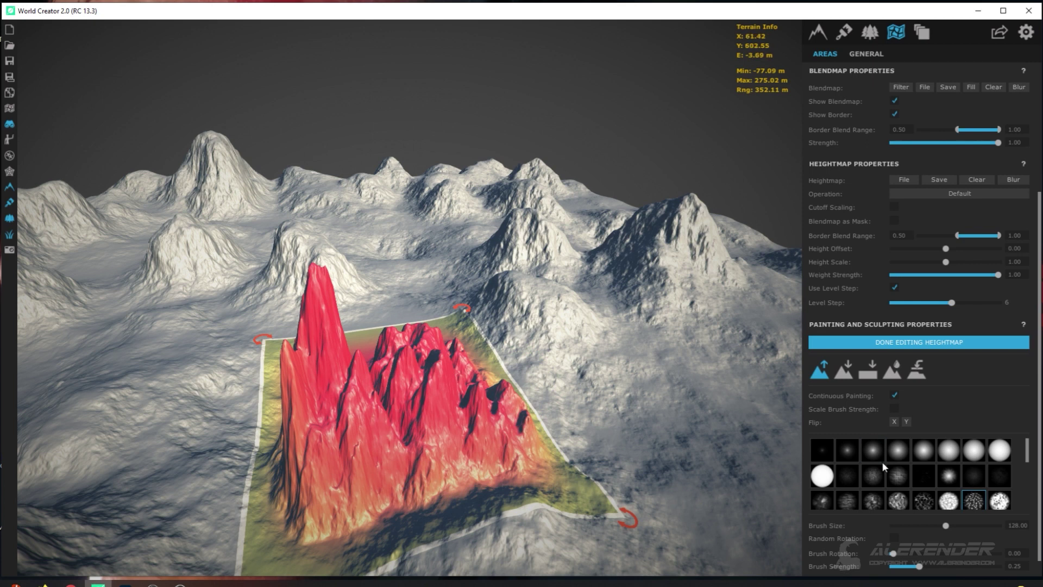
Raise more jagged spikes across the area's heightmap, switching to the finer web-like brush.
mouse_move(349, 319)
mouse_down()
mouse_move(318, 304)
mouse_move(314, 349)
mouse_move(331, 386)
mouse_move(504, 369)
mouse_up()
mouse_move(504, 370)
right_down()
mouse_move(489, 349)
mouse_move(544, 377)
right_up()
click(923, 500)
mouse_move(334, 445)
mouse_down()
mouse_move(283, 432)
mouse_move(302, 449)
mouse_move(282, 435)
mouse_move(291, 421)
mouse_move(338, 405)
mouse_move(257, 432)
mouse_move(310, 455)
mouse_move(341, 433)
mouse_move(326, 392)
mouse_move(383, 349)
mouse_move(256, 397)
mouse_move(288, 392)
mouse_move(243, 429)
mouse_move(257, 448)
mouse_up()
click(822, 370)
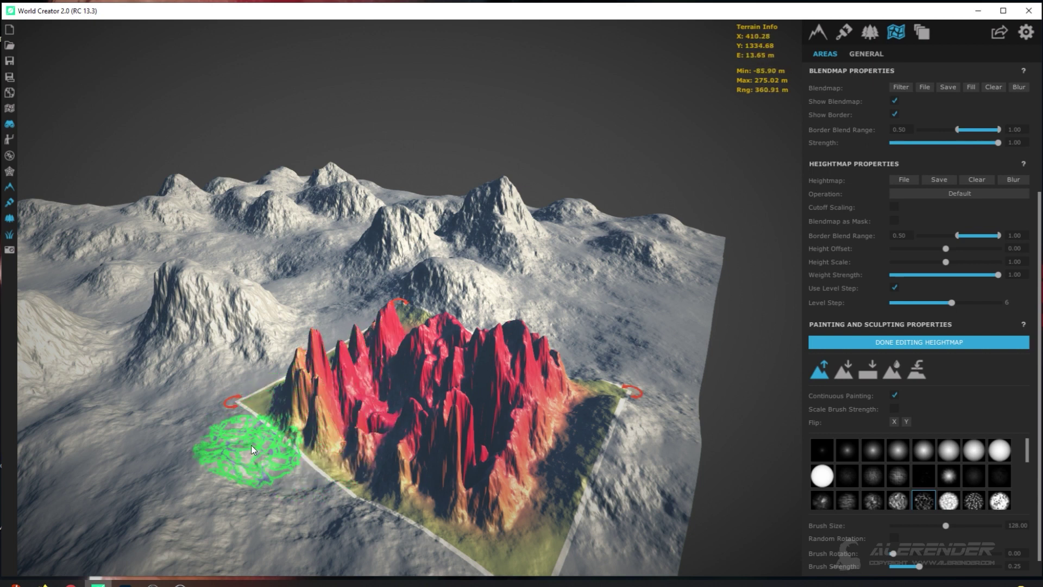
mouse_move(516, 460)
right_down()
mouse_move(494, 470)
mouse_move(496, 489)
mouse_move(481, 478)
mouse_move(514, 435)
right_up()
mouse_move(523, 426)
mouse_down()
mouse_move(509, 401)
mouse_move(539, 410)
mouse_move(503, 376)
mouse_move(497, 405)
mouse_up()
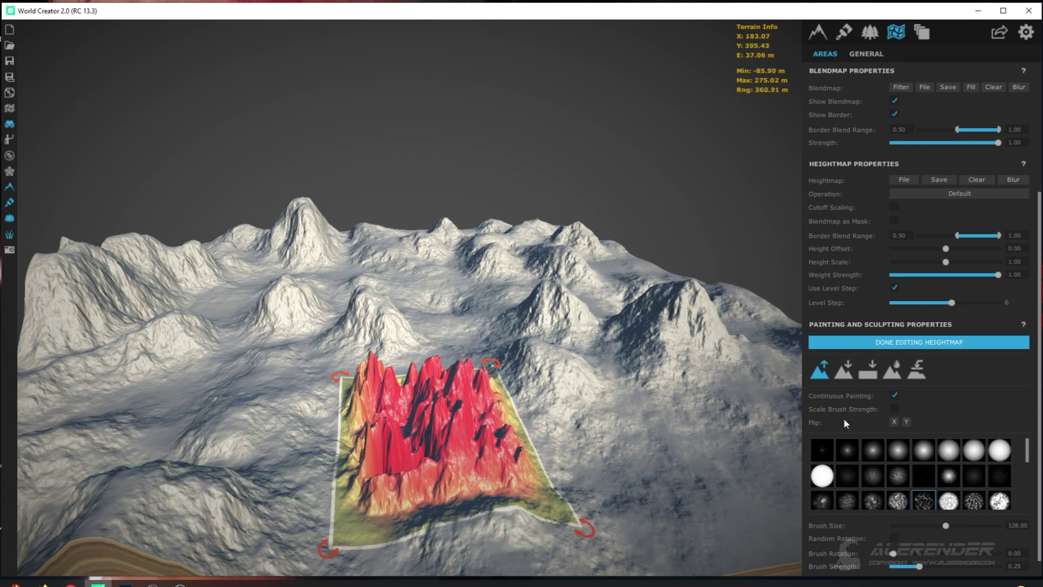
Smooth the sharp peaks of the area's heightmap with the web-like brush.
click(872, 373)
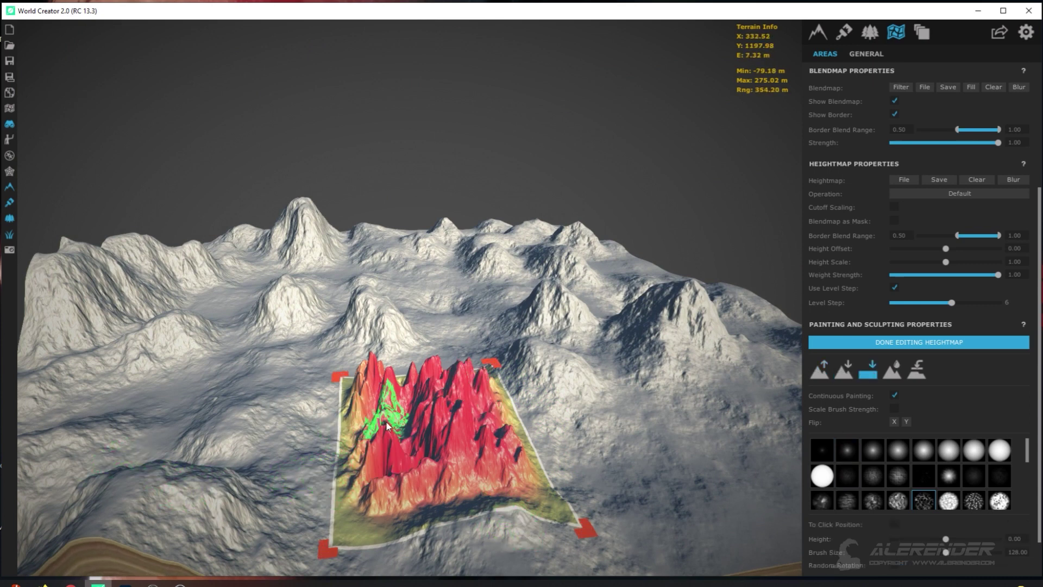
click(892, 369)
drag(451, 423, 471, 435)
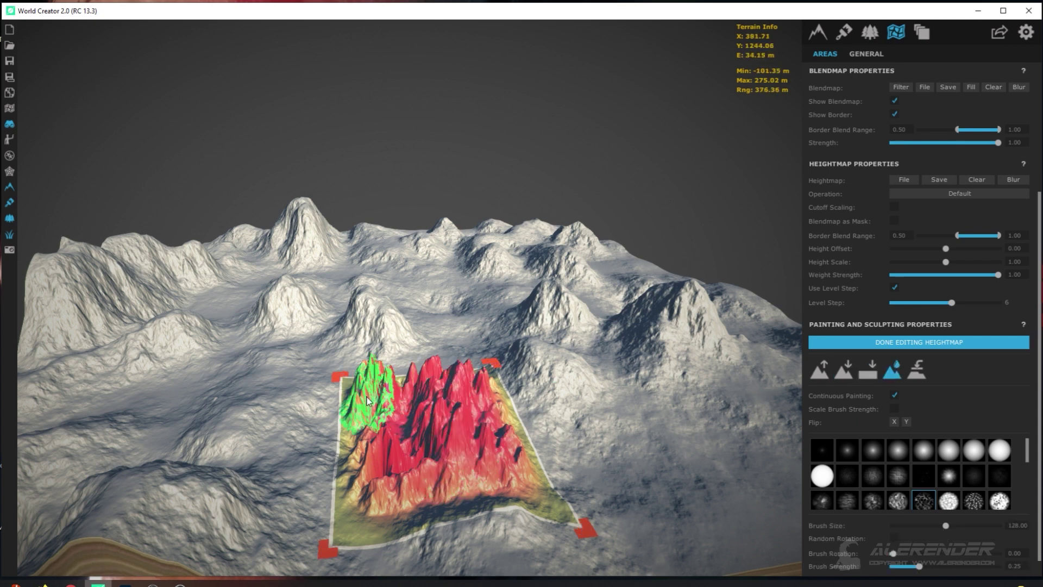
key(alt)
key(alt+Tab)
Smooth the spikes near the area's back left corner with the splatter brush, and choose the dotted brush.
scroll(959, 485, down, 3)
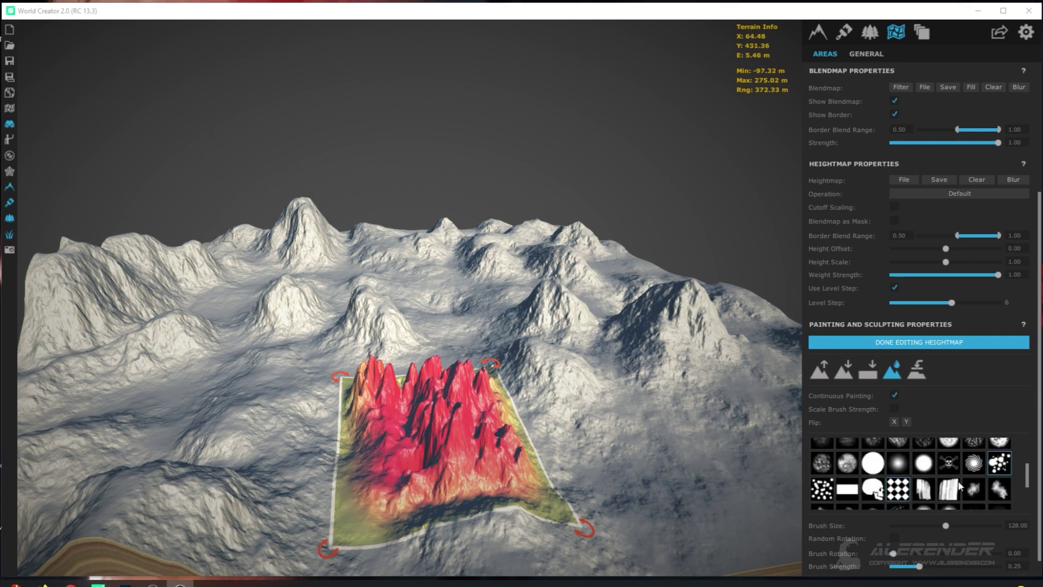
click(999, 464)
mouse_move(368, 382)
mouse_down()
mouse_move(377, 384)
mouse_move(364, 385)
mouse_up()
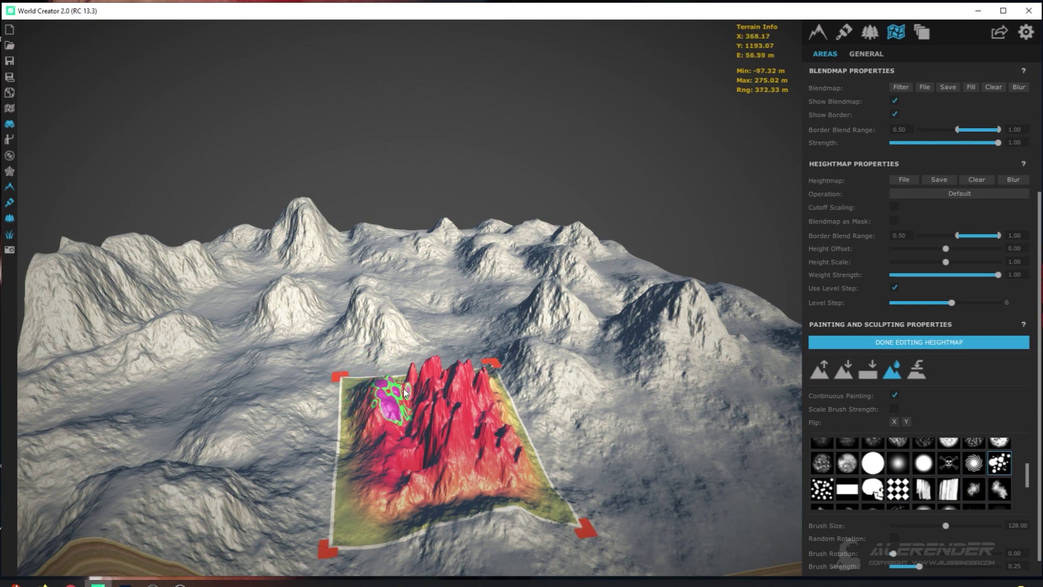
click(822, 488)
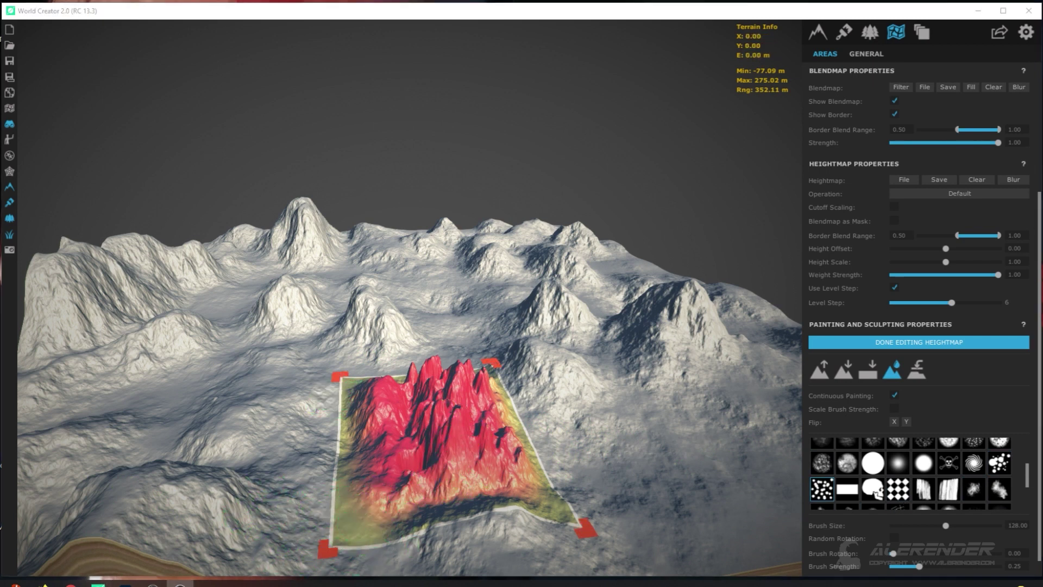
Add a terrain filter layer and name it montaña.
click(817, 34)
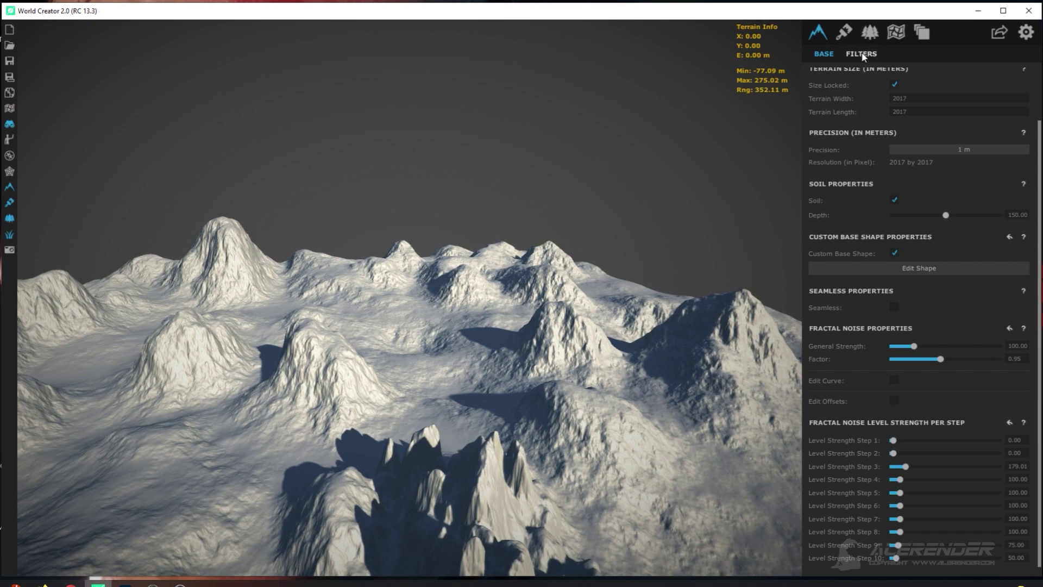
click(863, 54)
click(831, 92)
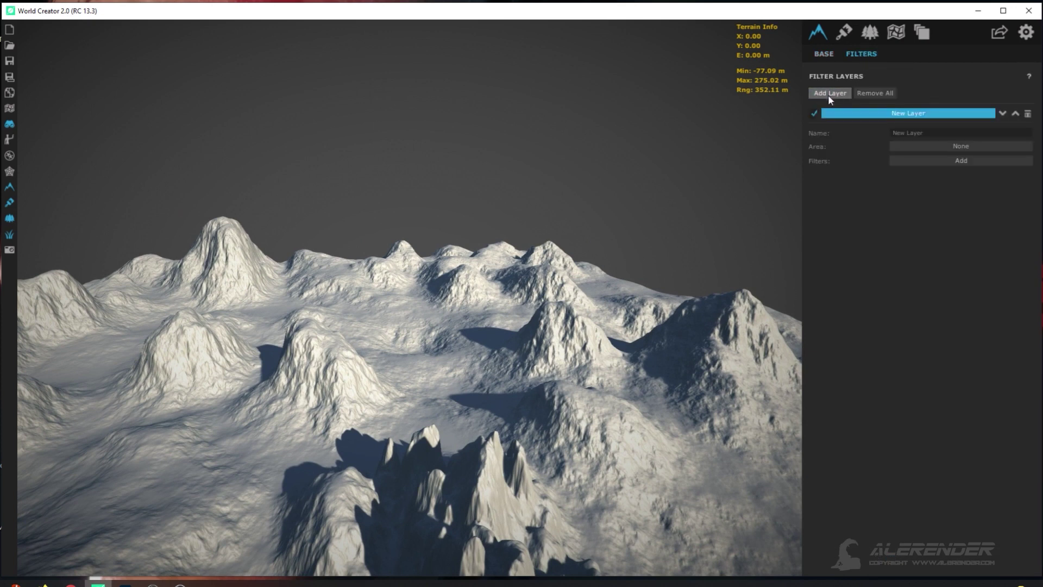
right_drag(446, 365, 472, 352)
key(s)
key(w)
key(d)
key(s)
key(w)
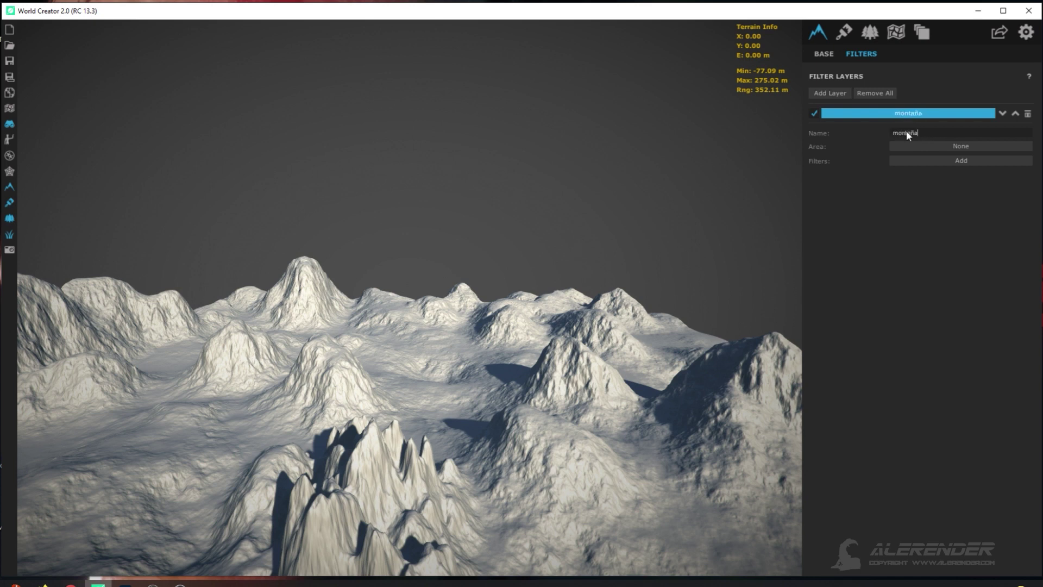
Add the Cratered Plates filter from the Alien category to the montaña layer.
click(960, 162)
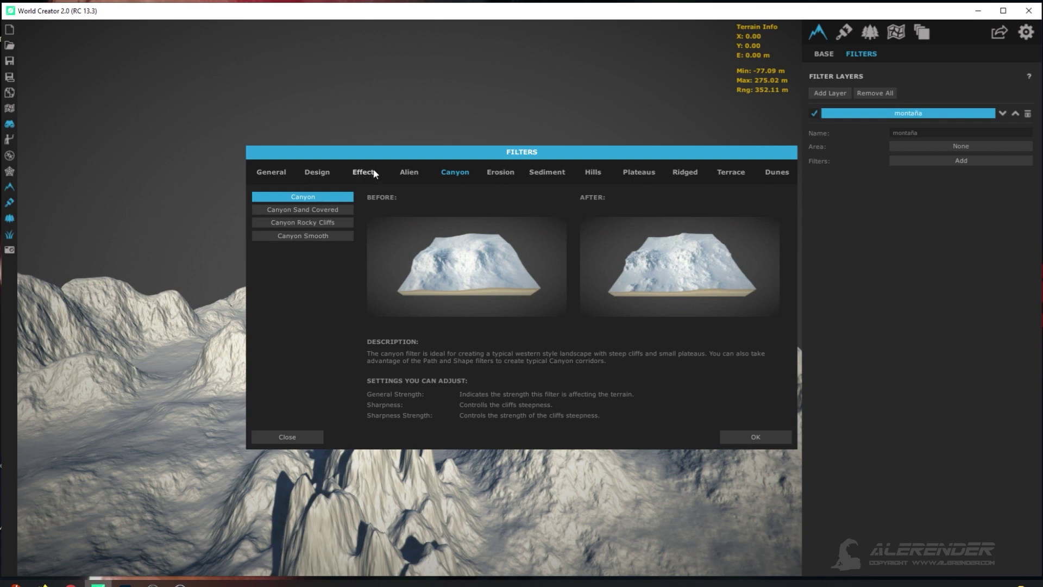
click(408, 172)
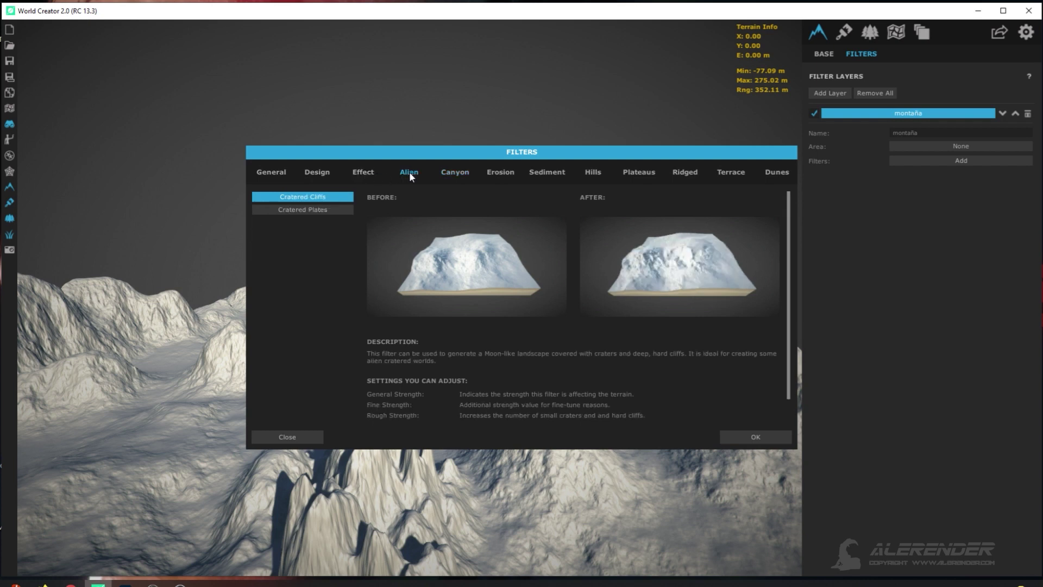
click(336, 210)
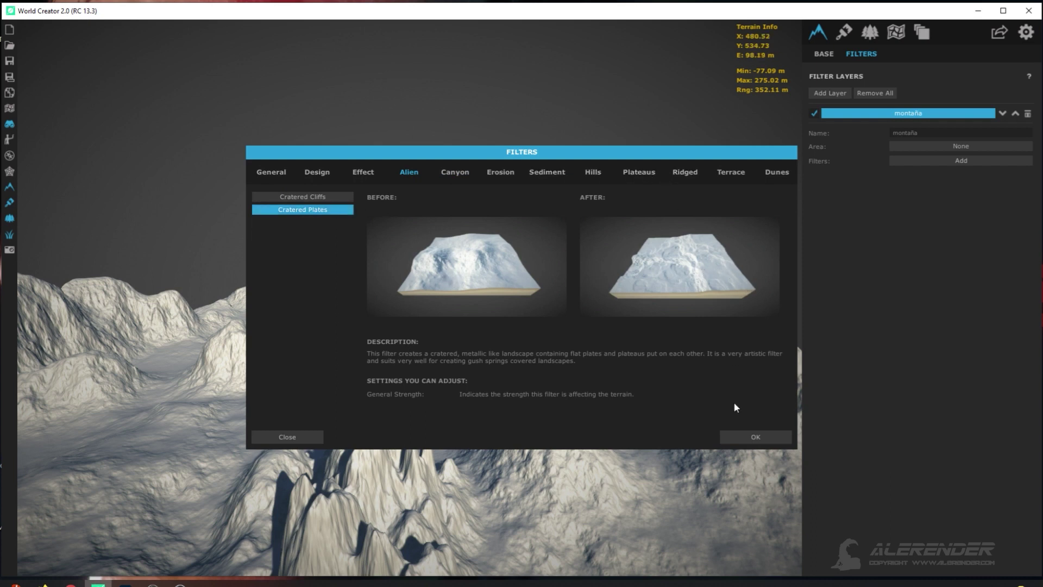
click(750, 436)
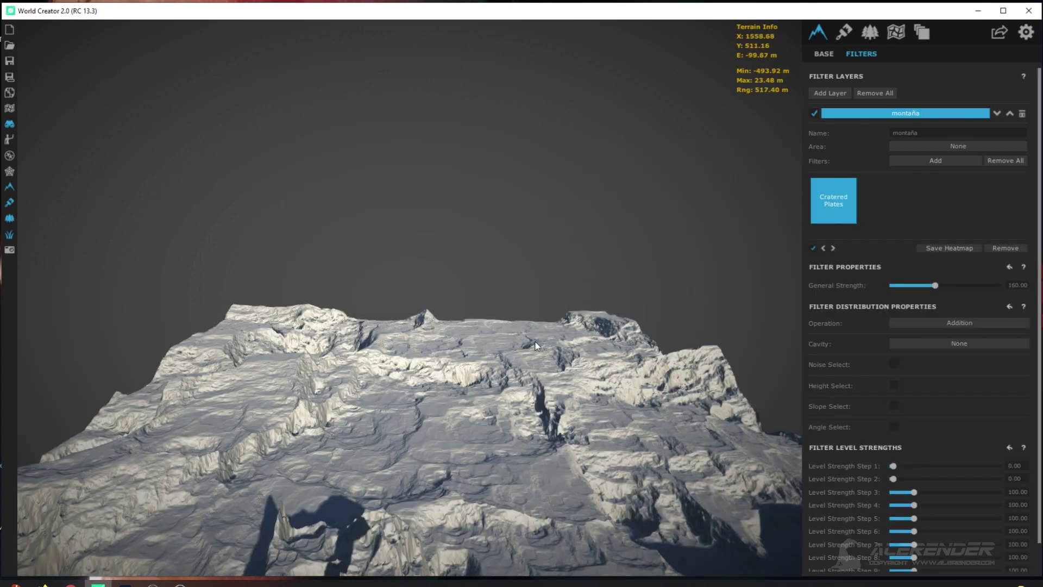
Set the Cratered Plates filter's General Strength to 155.39 and its Level Strength Step 3 to 126.34.
scroll(535, 346, up, 5)
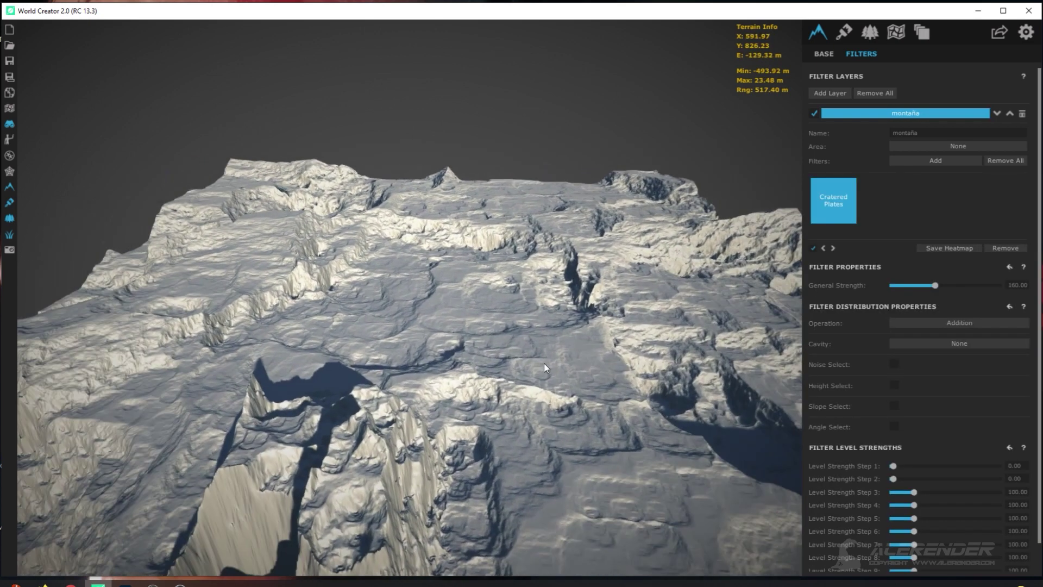
mouse_move(372, 485)
right_down()
mouse_move(350, 477)
mouse_move(405, 474)
mouse_move(360, 486)
right_up()
right_drag(411, 455, 390, 448)
scroll(381, 454, up, 5)
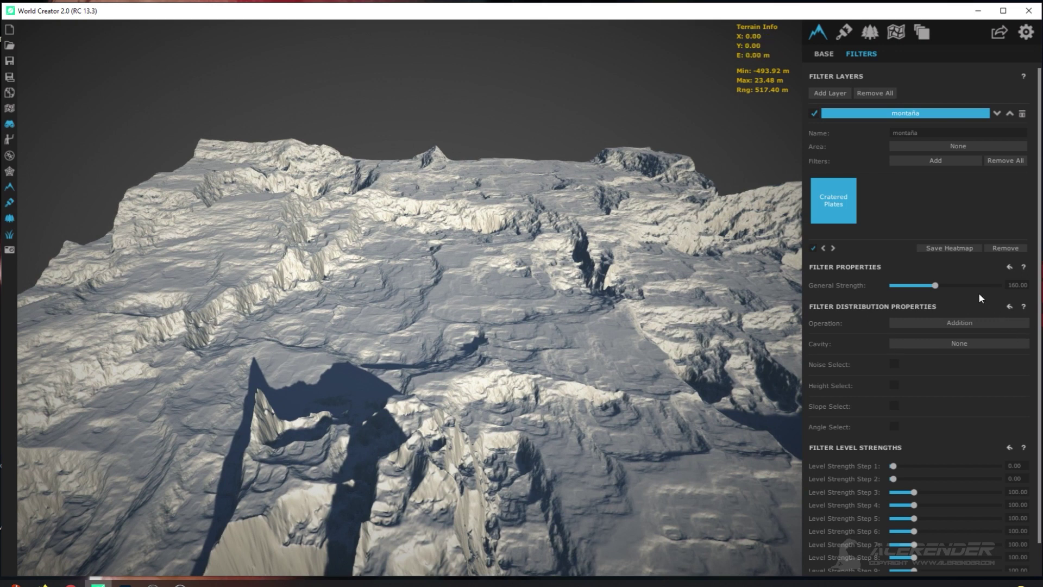
mouse_move(933, 288)
mouse_down()
mouse_move(894, 288)
mouse_move(917, 287)
mouse_up()
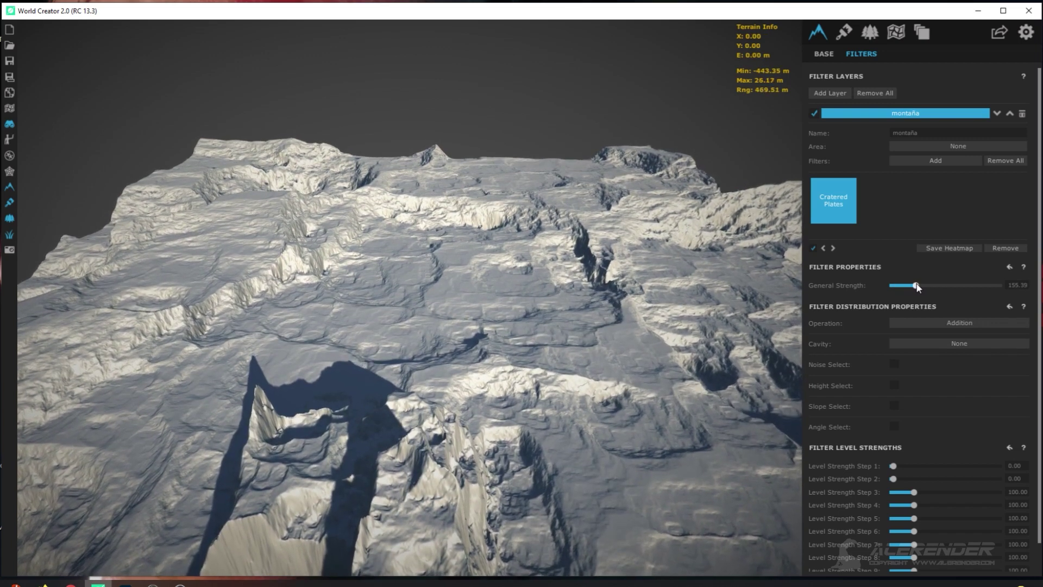
drag(893, 467, 918, 493)
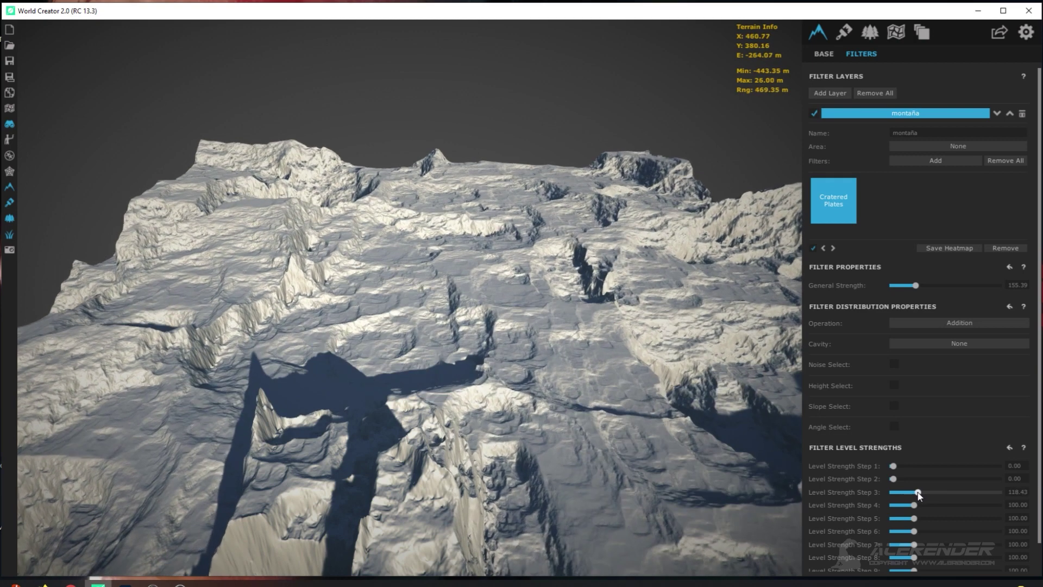
drag(917, 493, 921, 492)
Add a second terrain filter layer and name it cañon.
right_drag(697, 357, 668, 343)
scroll(673, 360, down, 5)
key(w)
key(d)
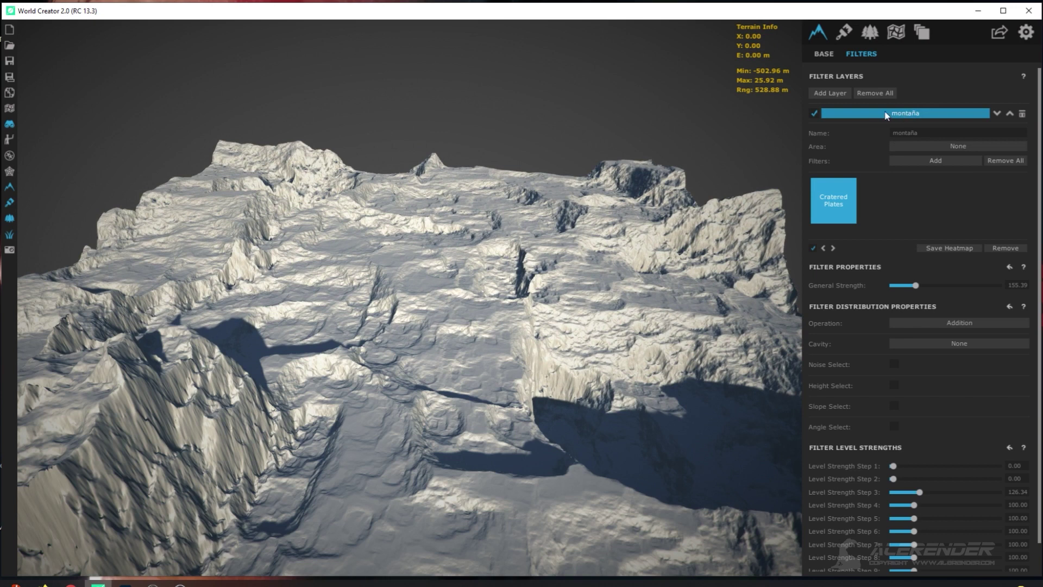
click(838, 93)
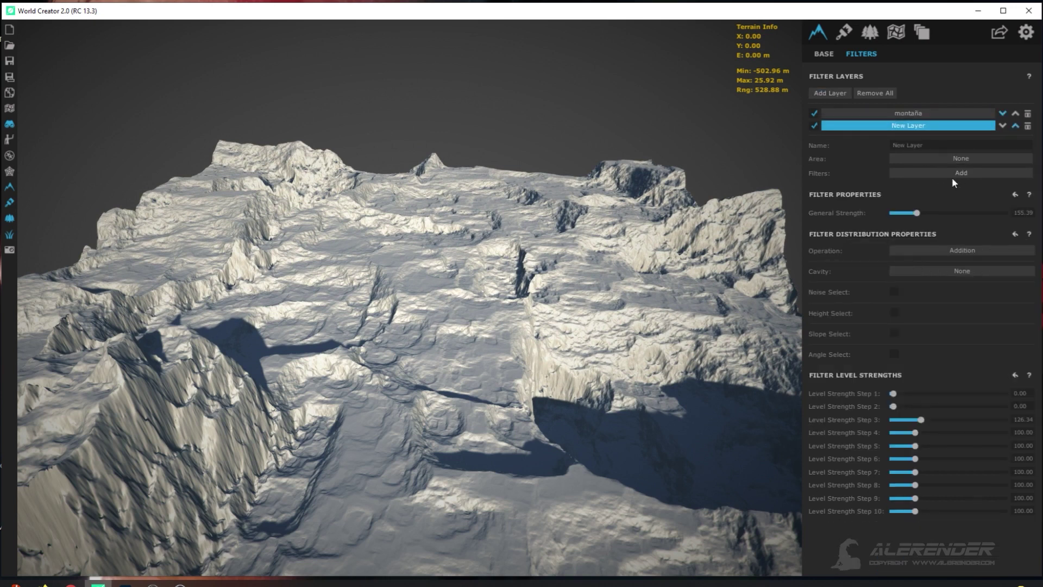
drag(928, 144, 811, 146)
text(cañon)
Compare the Canyon Rocky Cliffs and Canyon Smooth filters and add Canyon Rocky Cliffs to the cañon layer.
click(948, 173)
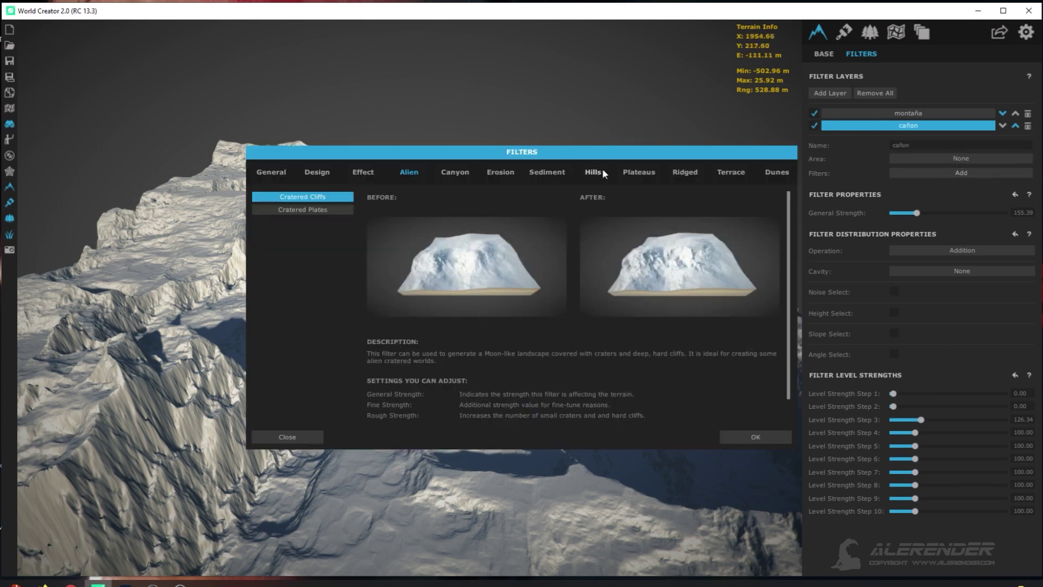
click(457, 172)
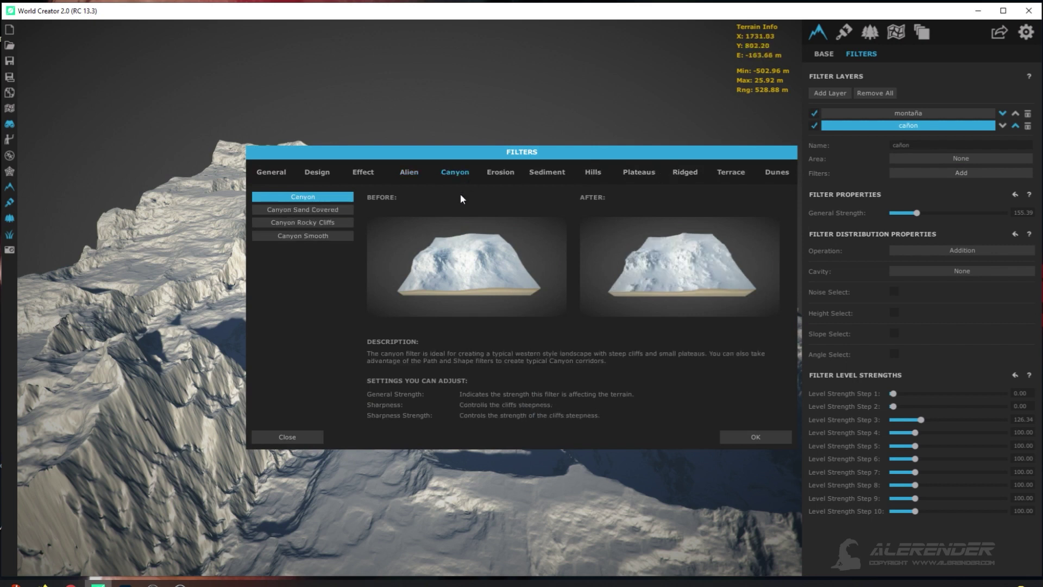
click(335, 220)
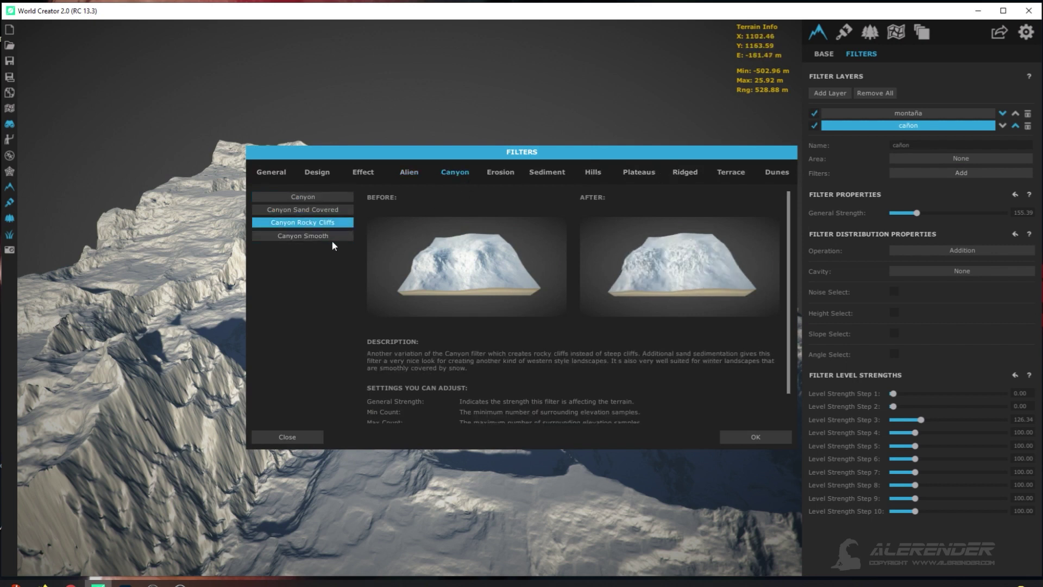
click(332, 237)
click(336, 223)
click(336, 233)
click(338, 222)
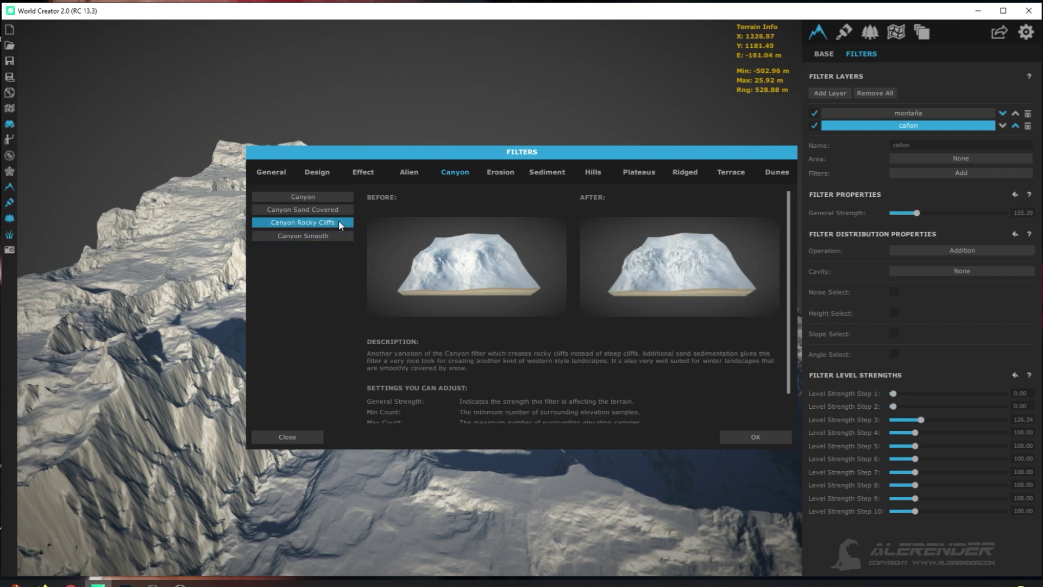
click(754, 438)
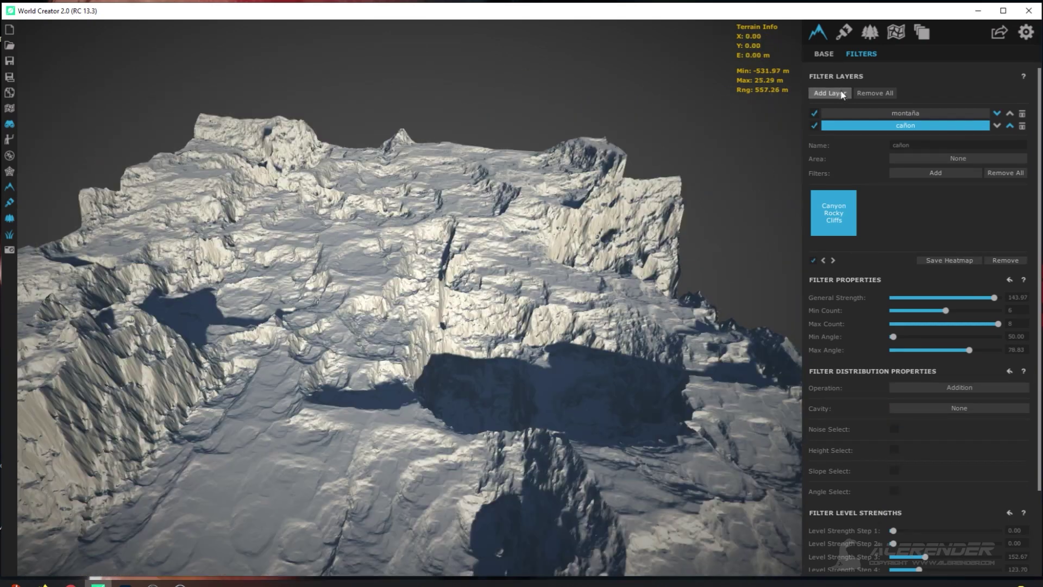
Add a third filter layer and give it the Erosion Deep filter.
click(842, 95)
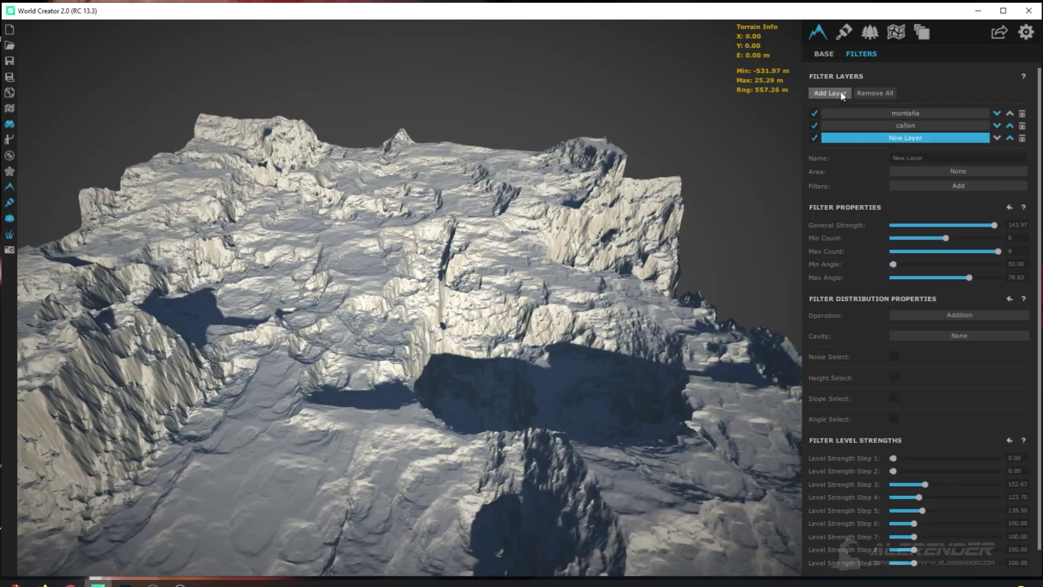
click(948, 187)
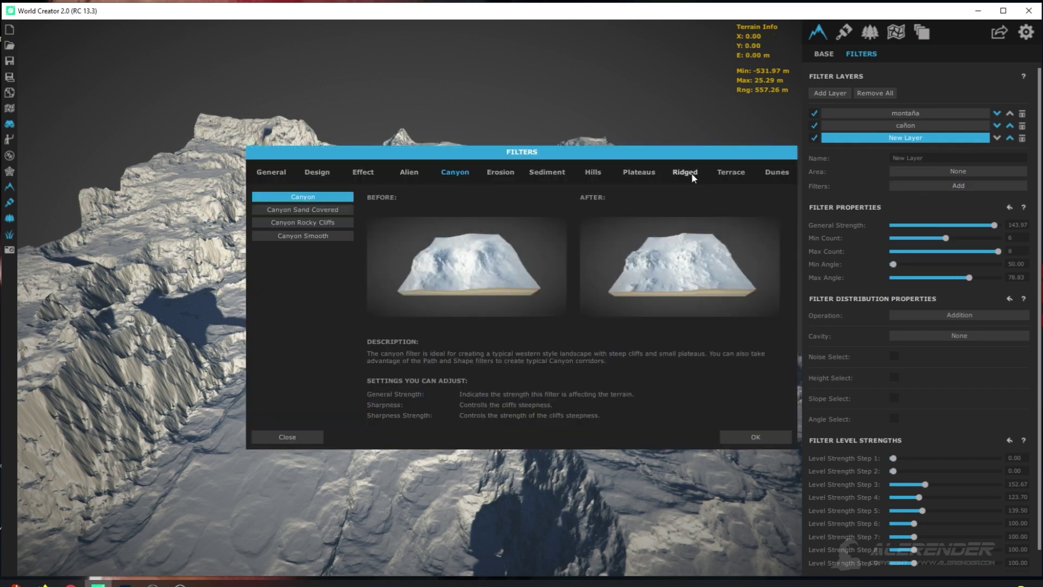
click(500, 173)
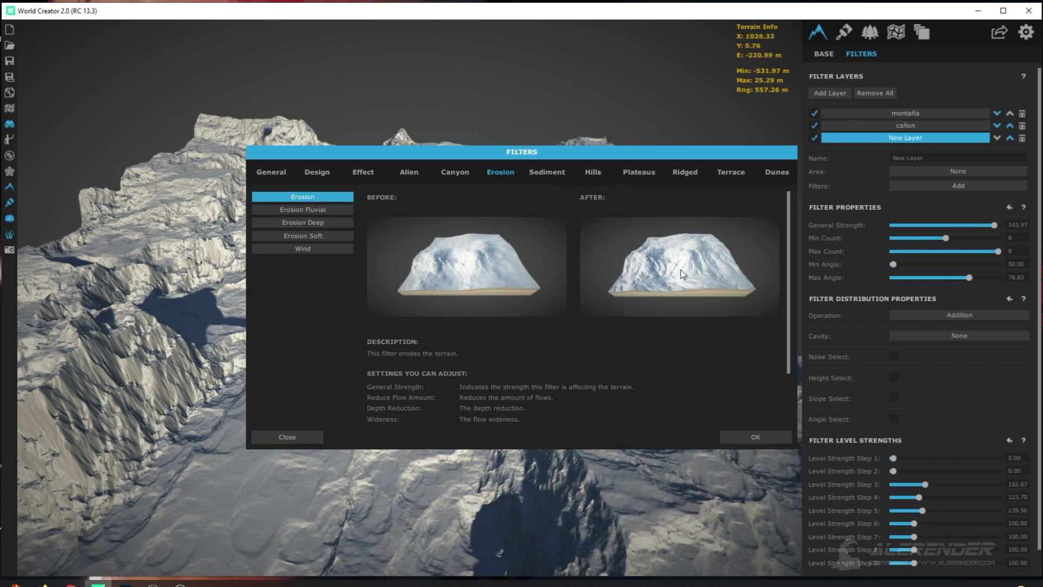
click(315, 212)
click(318, 221)
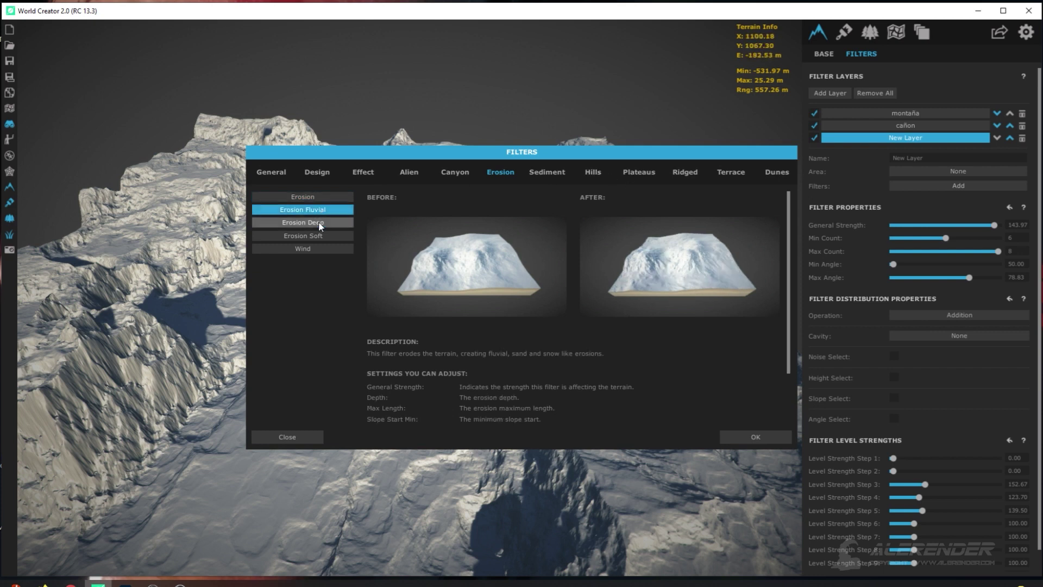
click(756, 438)
Delete the montaña filter layer and set the Canyon Rocky Cliffs filter's General Strength to 0.
mouse_move(444, 362)
middle_down()
mouse_move(406, 366)
mouse_move(439, 366)
middle_up()
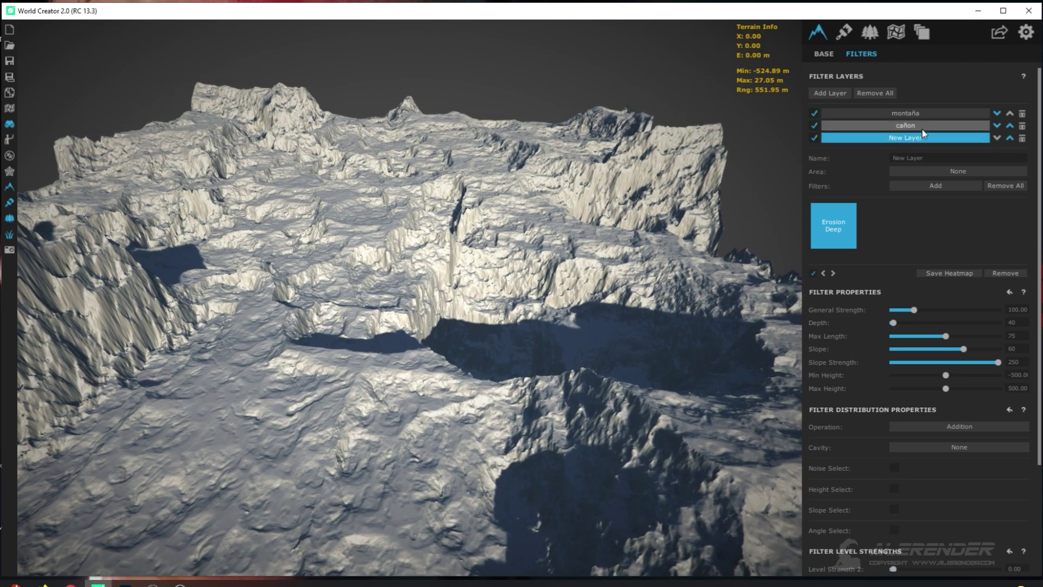
click(1024, 117)
right_drag(696, 192, 686, 104)
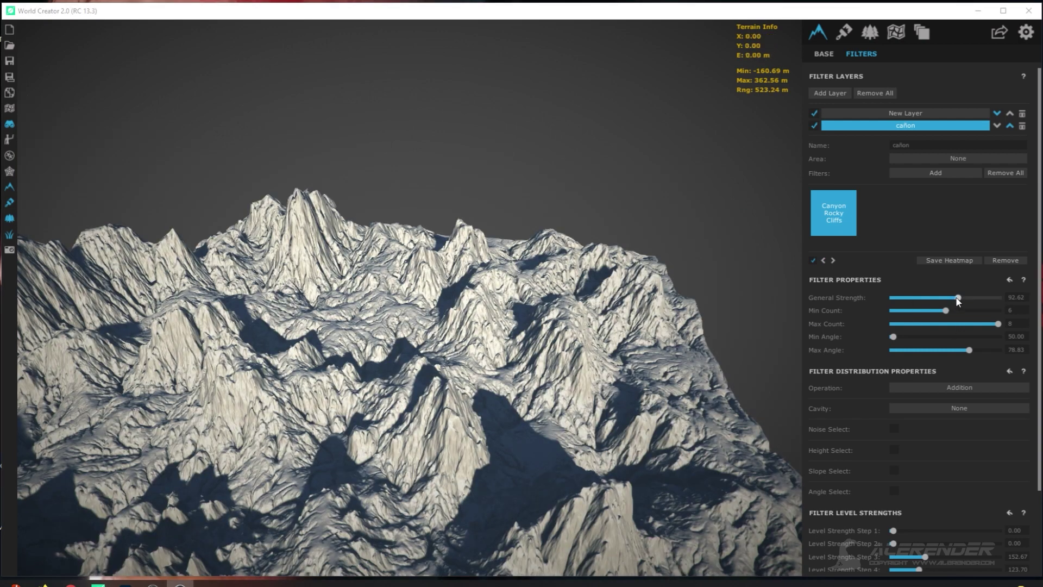
drag(958, 298, 872, 301)
Examine the eroded mountains and valleys across the terrain from several angles and distances.
right_drag(409, 361, 422, 306)
key(w)
scroll(401, 326, up, 6)
key(d)
key(a)
key(w)
scroll(388, 315, up, 6)
key(a)
scroll(421, 306, down, 10)
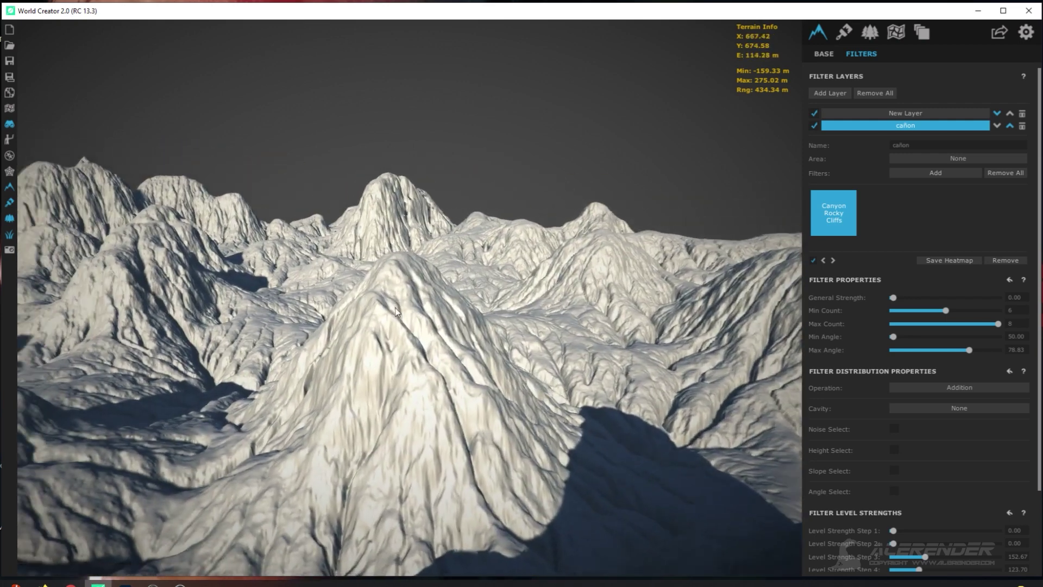
scroll(391, 311, up, 10)
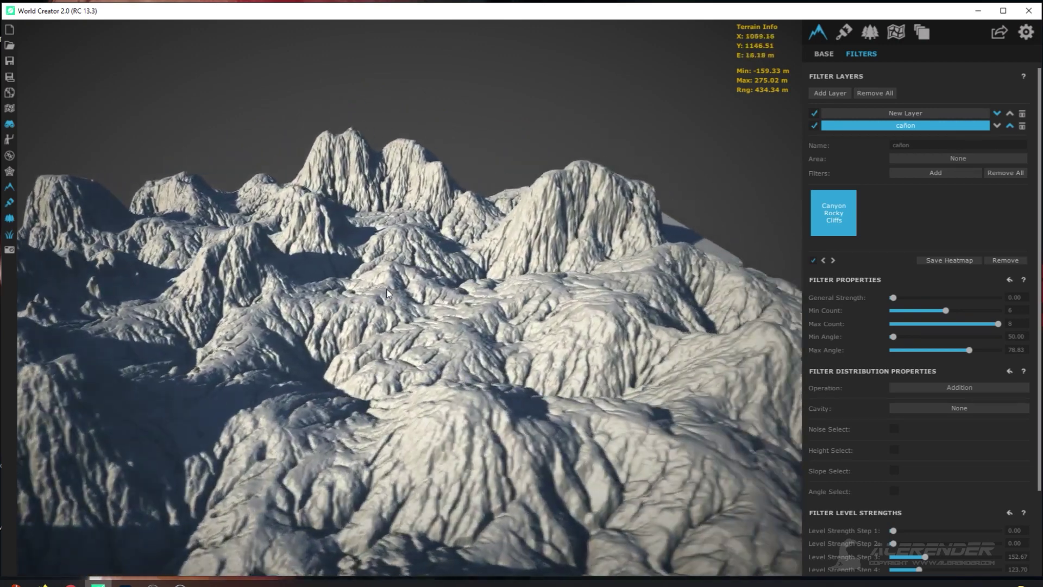
key(d)
right_drag(387, 294, 360, 292)
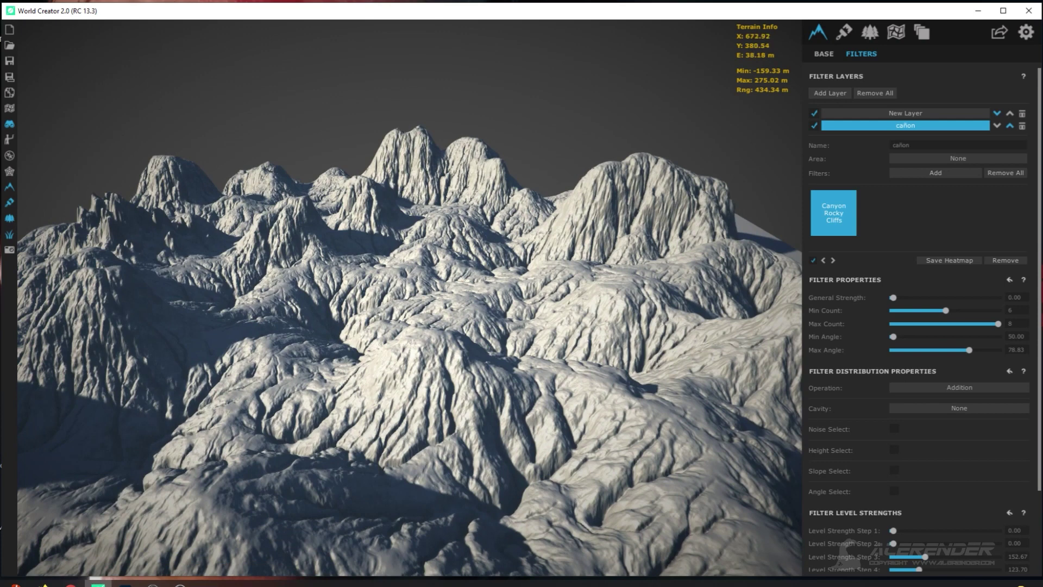
key(w)
right_drag(538, 328, 545, 318)
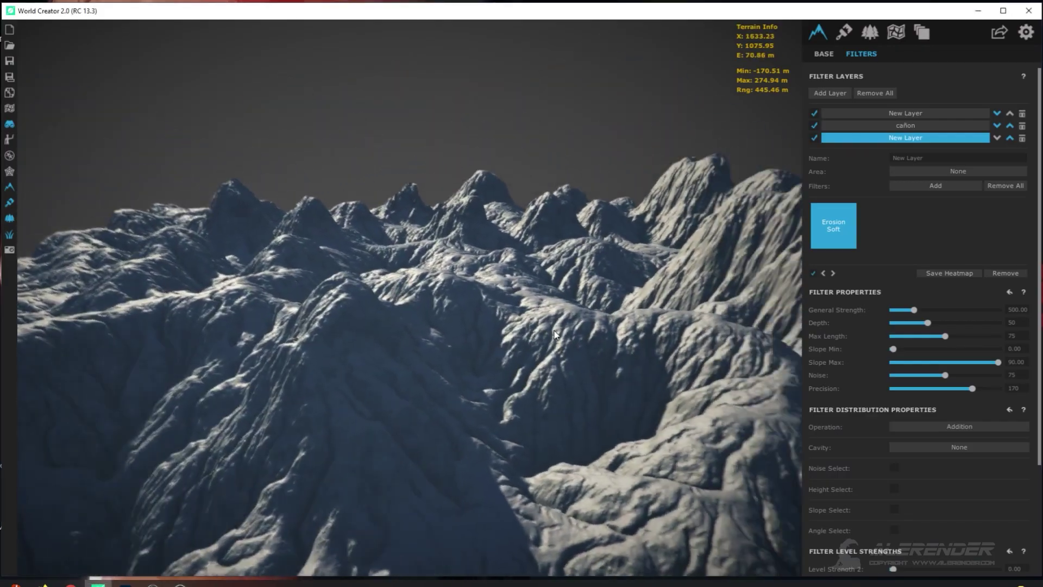
mouse_move(555, 330)
right_down()
mouse_move(598, 329)
mouse_move(546, 326)
right_up()
right_drag(466, 341, 469, 346)
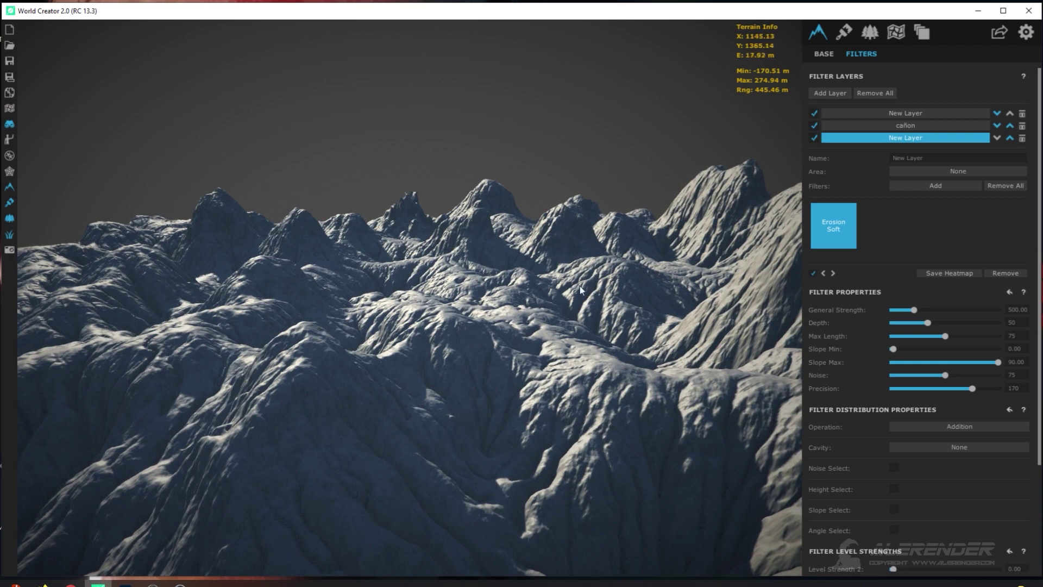
mouse_move(569, 299)
right_down()
mouse_move(561, 295)
mouse_move(573, 299)
mouse_move(570, 310)
right_up()
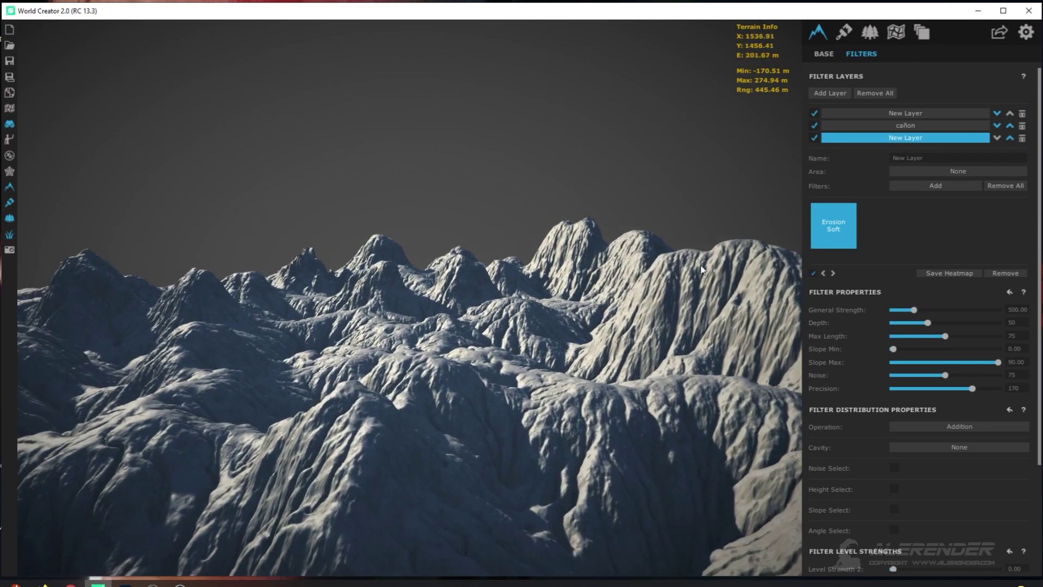
scroll(547, 306, up, 3)
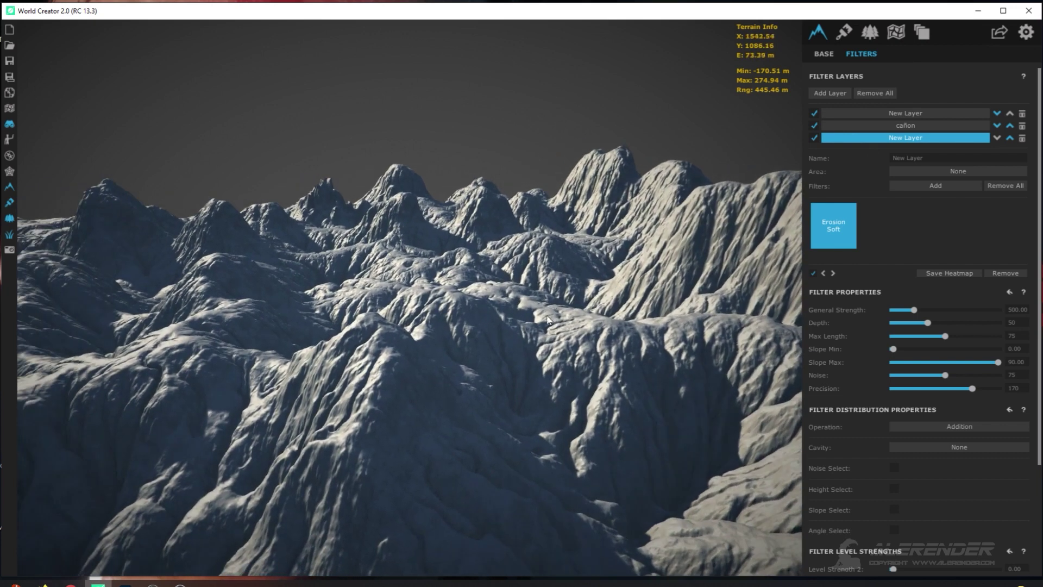
Set the terrain height-map surface export to PNG format with Unreal as the game engine.
click(998, 33)
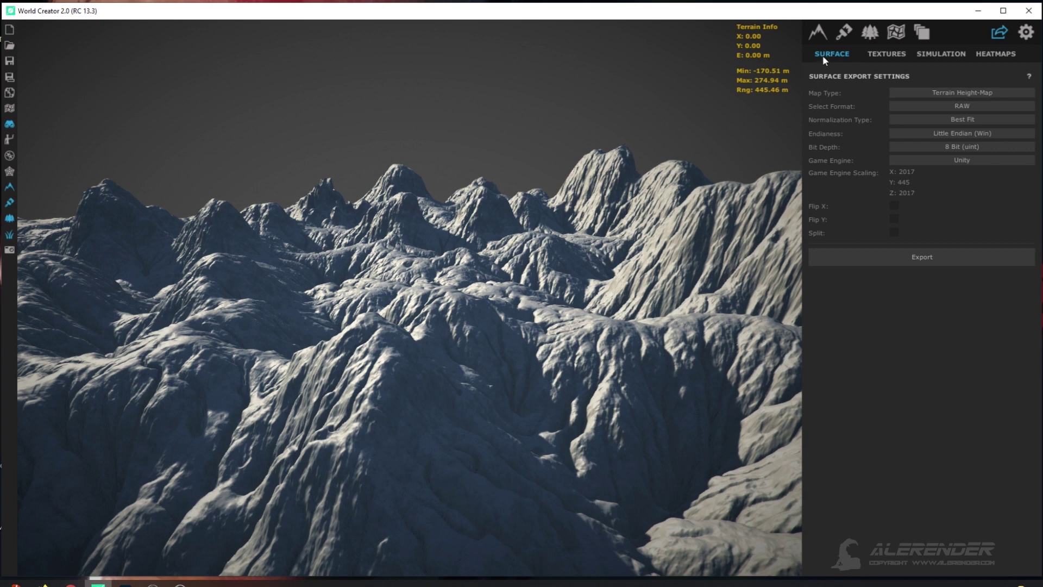
click(969, 107)
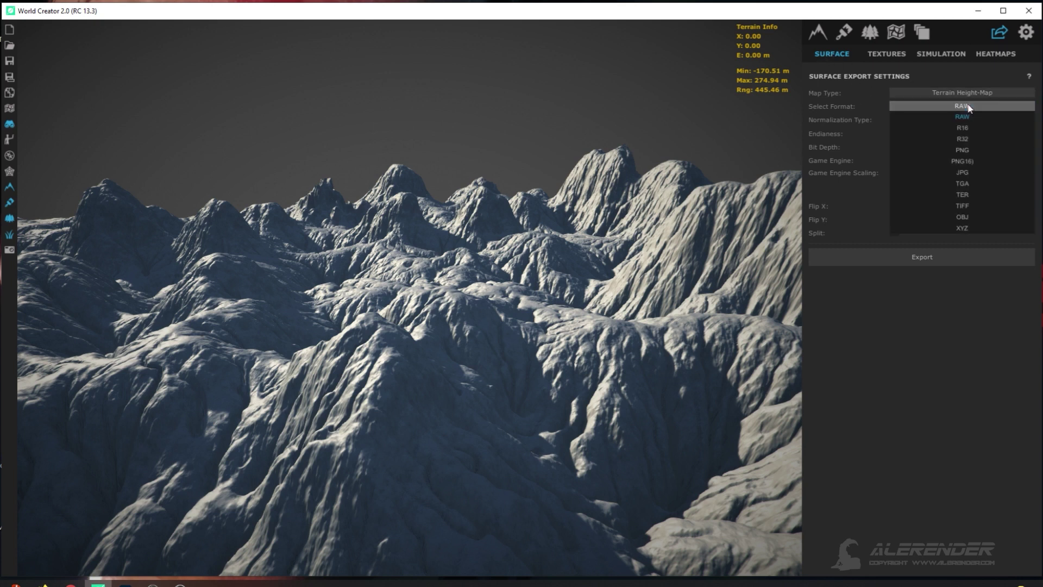
click(963, 150)
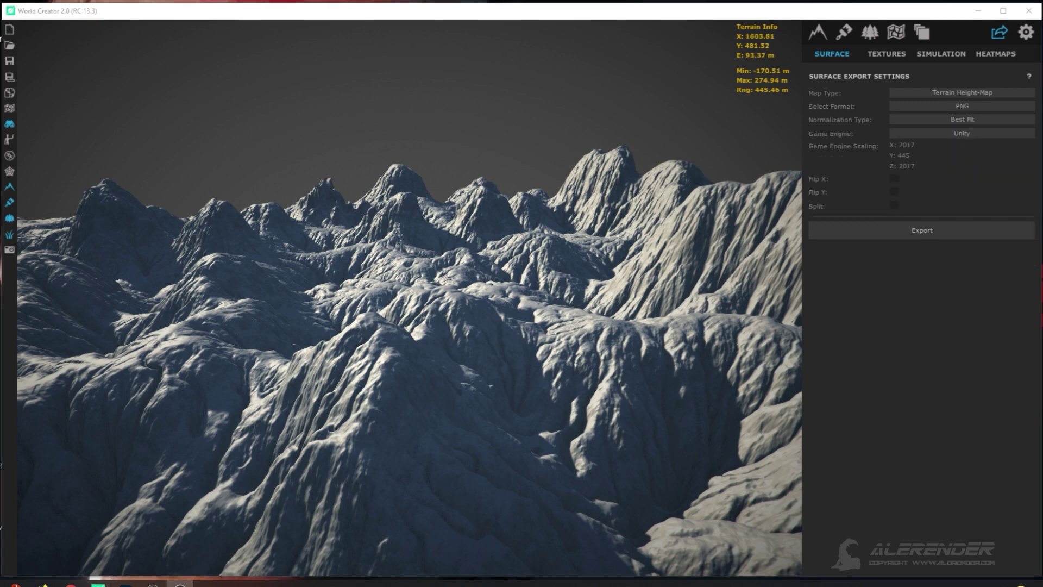
click(951, 135)
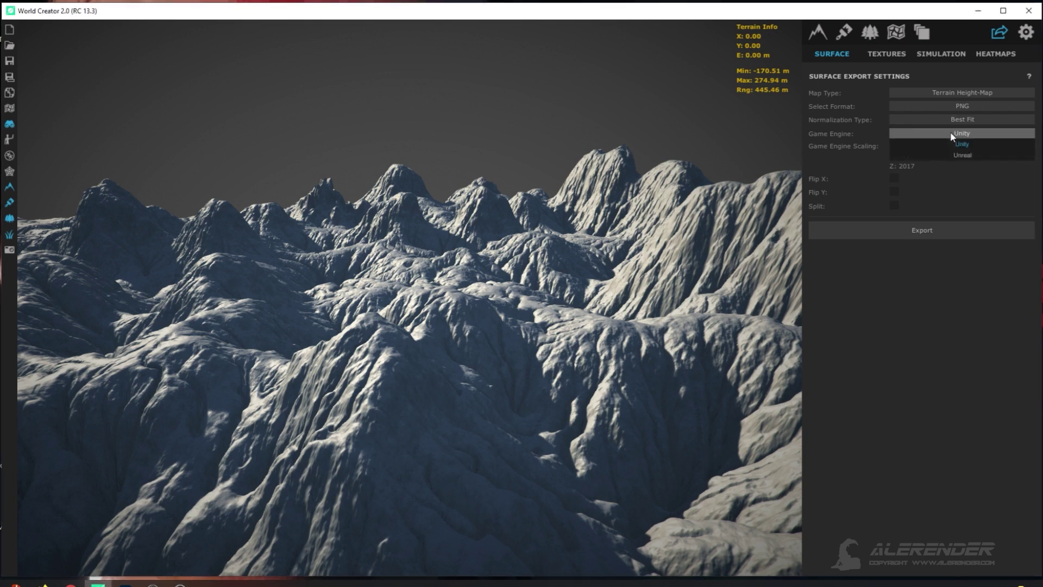
click(963, 155)
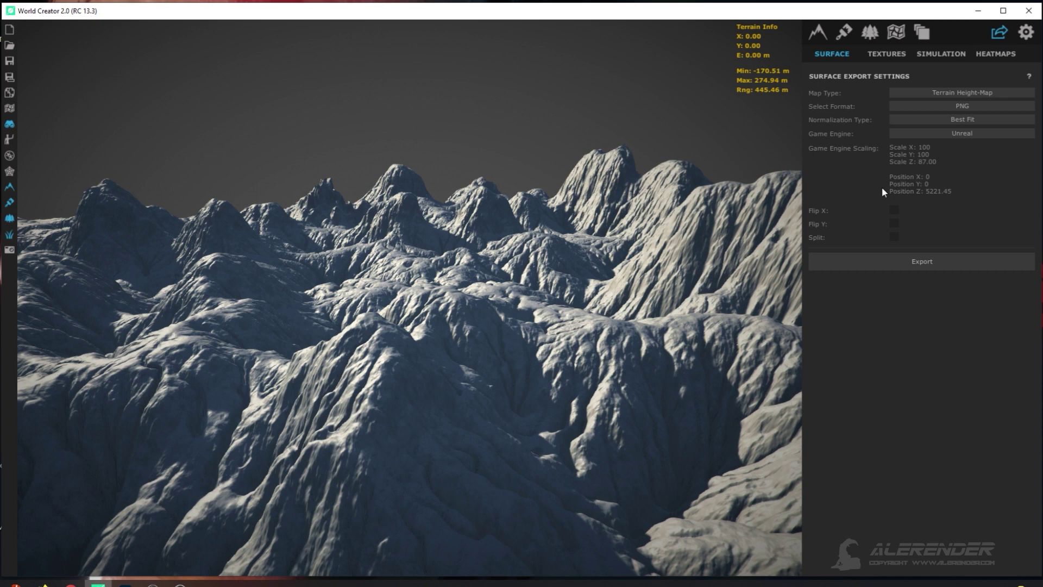
Set the height-map export format to PNG16 with Flip Y enabled, and export it as HM2 into the Heighmaps folder.
key(alt+Tab)
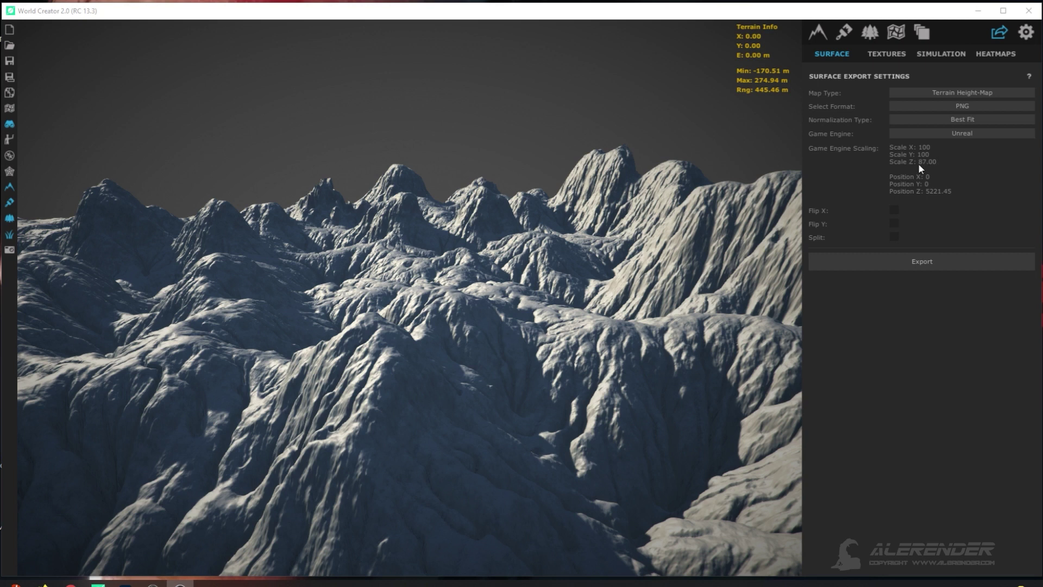
click(976, 106)
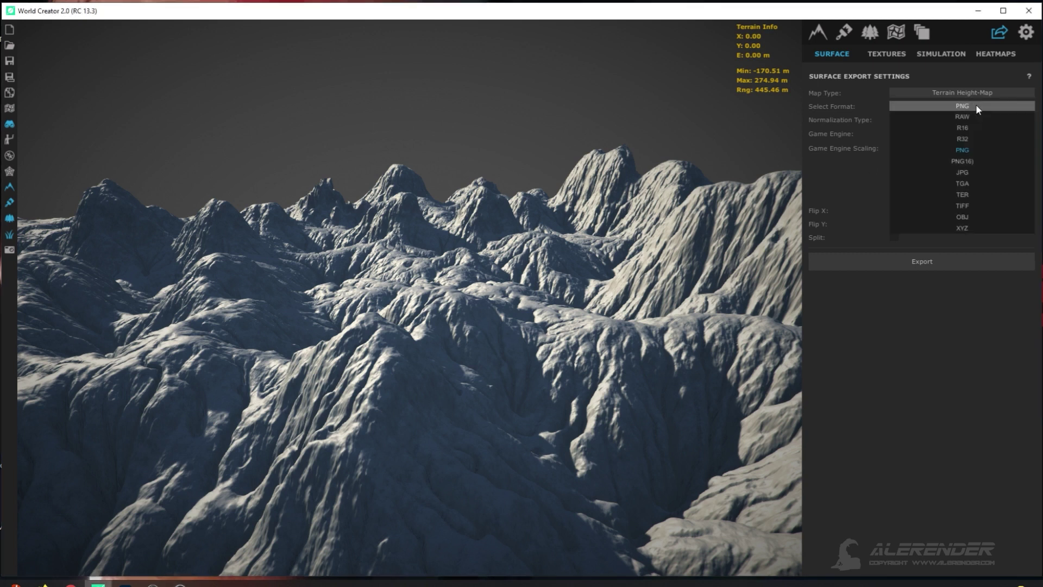
click(973, 161)
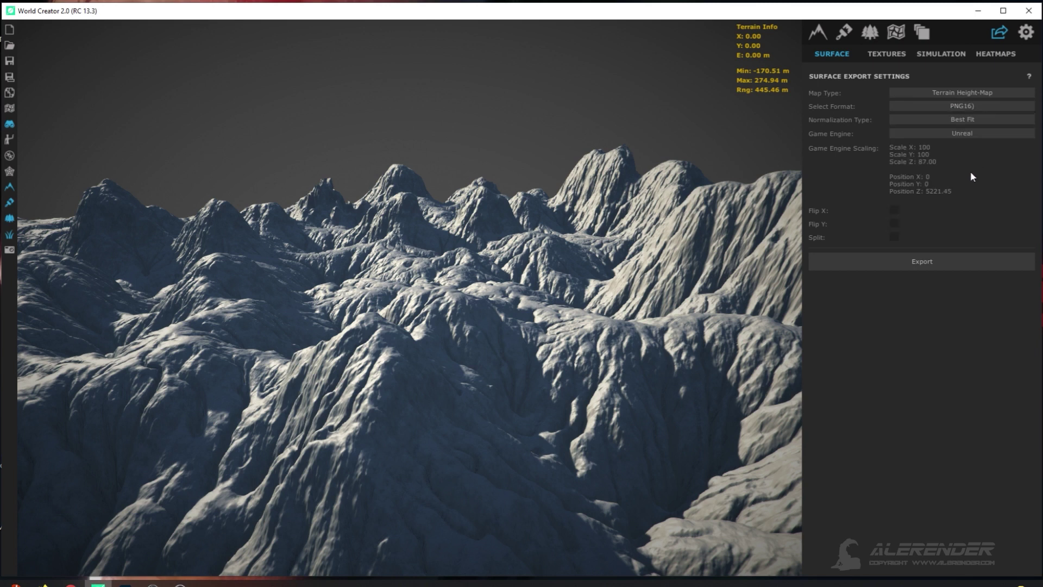
click(894, 224)
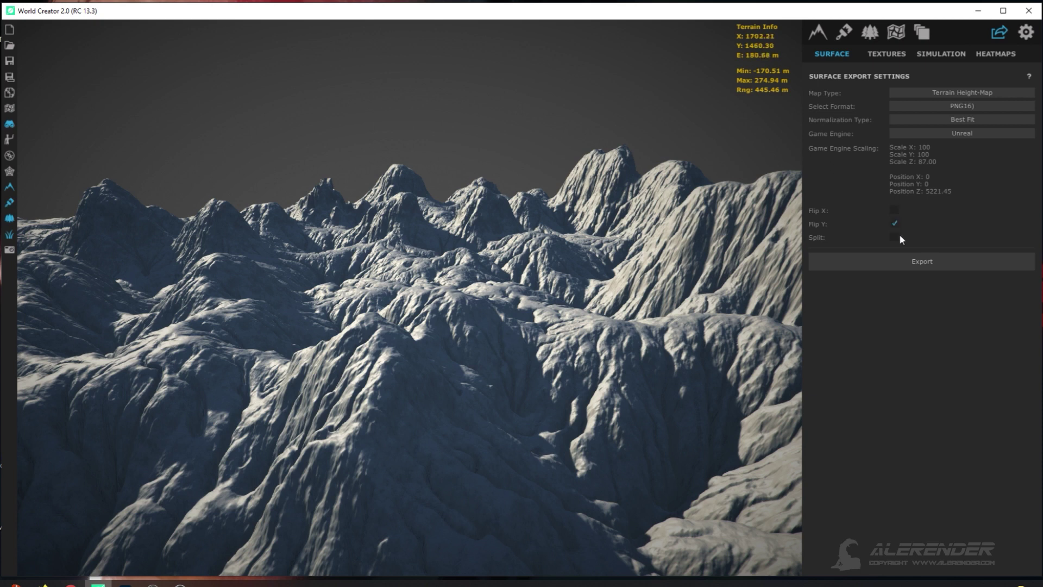
click(923, 262)
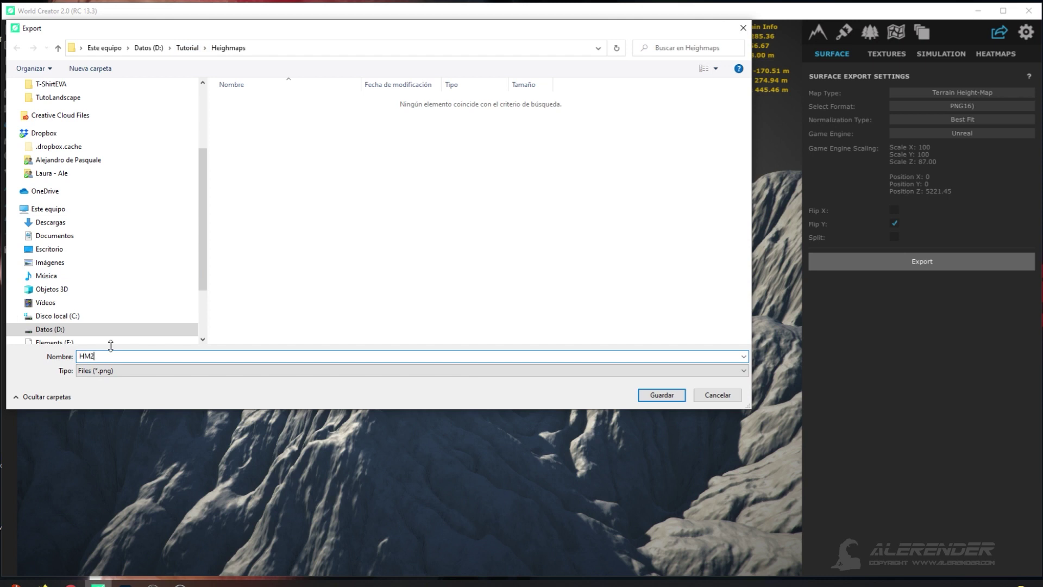
key(Return)
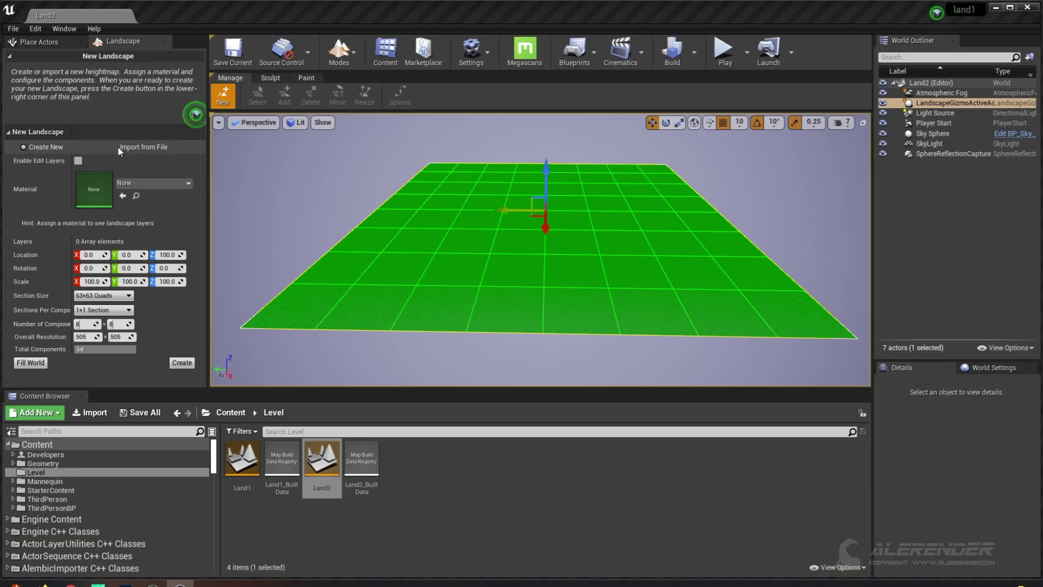
In Unreal Editor, set the new landscape to import from file and load HM2.png as its heightmap.
click(119, 149)
click(179, 173)
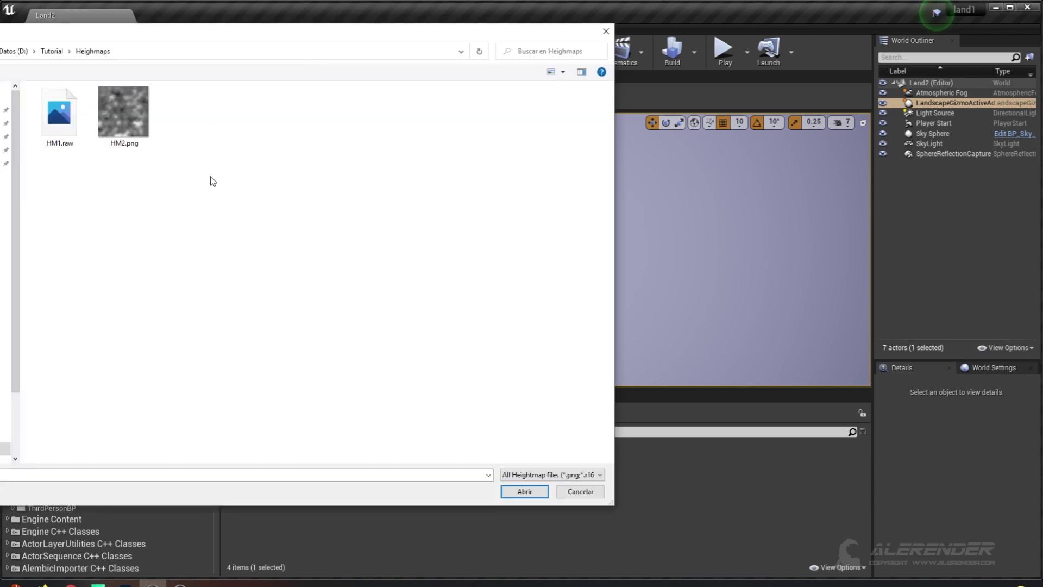
click(131, 137)
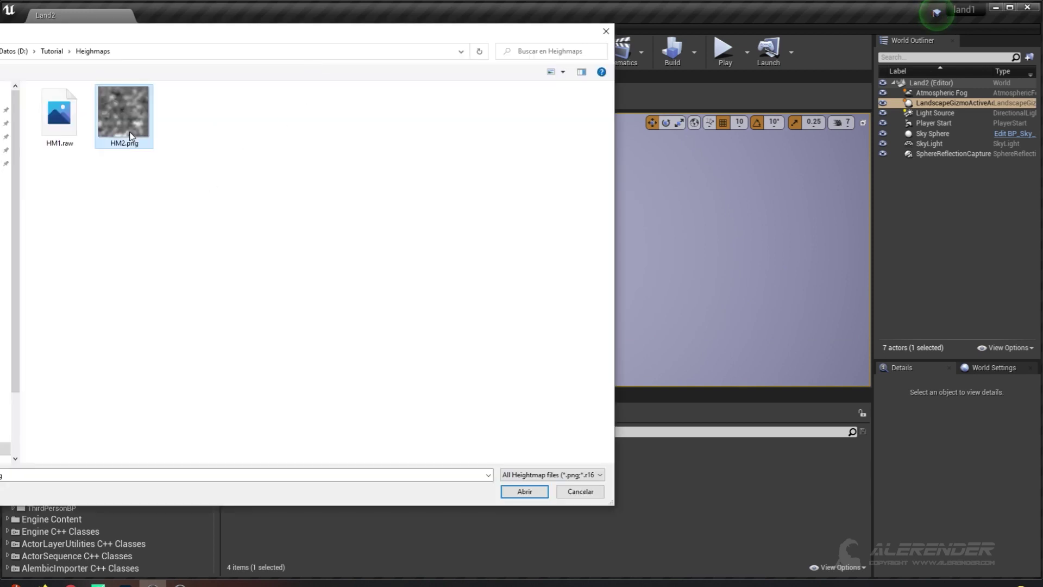
click(522, 490)
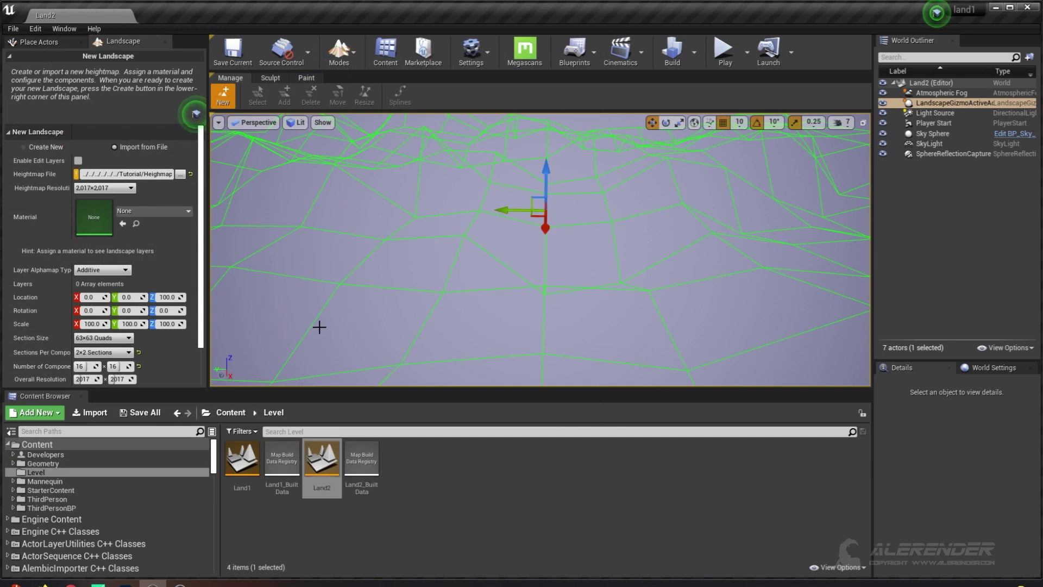
Set the new landscape's Z scale to 87 and create the landscape from the imported heightmap.
click(166, 325)
text(87)
scroll(205, 329, down, 2)
click(182, 378)
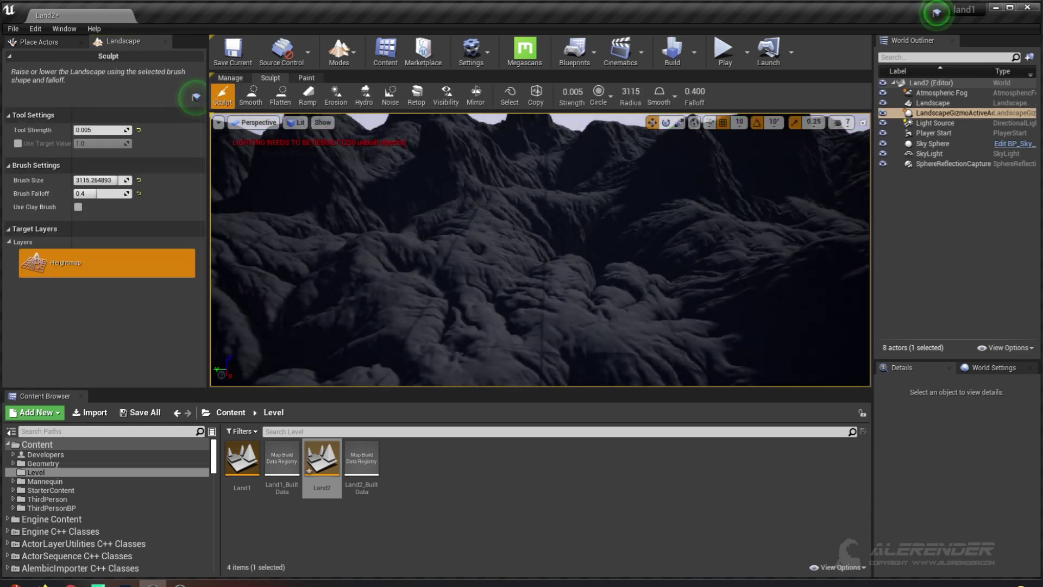
key(s)
mouse_move(540, 250)
right_down()
mouse_move(540, 236)
mouse_move(537, 258)
right_up()
key(d)
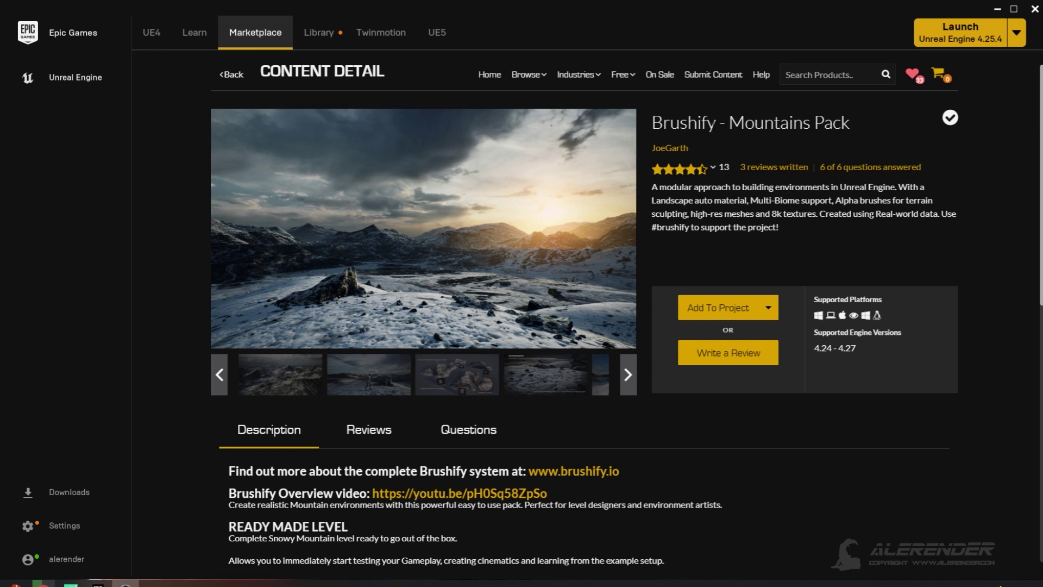
Look at the Brushify - Mountains Pack page in the Epic Games Launcher, and view the mountain landscape in Unreal Editor.
drag(652, 123, 863, 125)
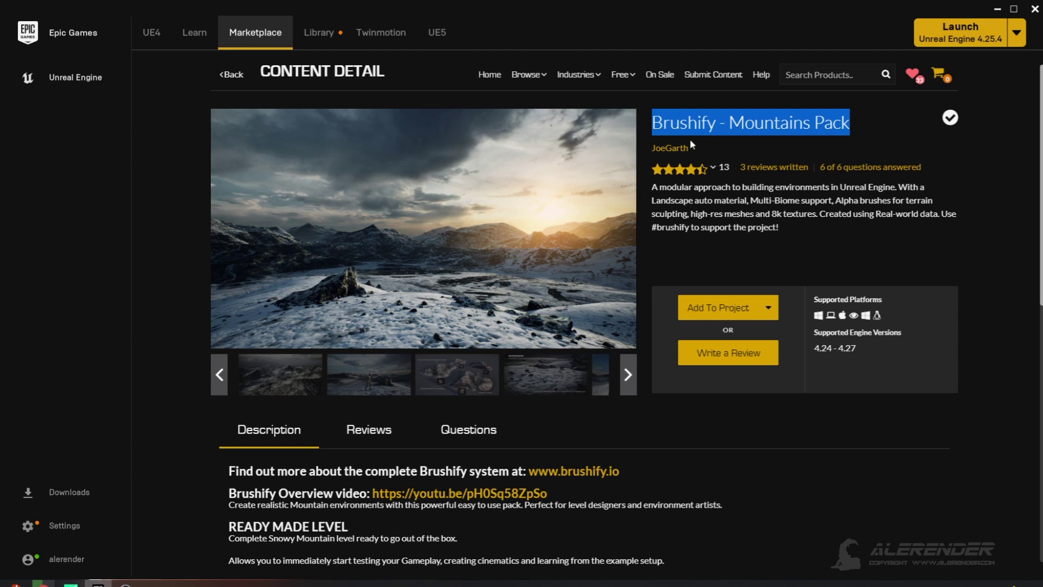
mouse_move(662, 205)
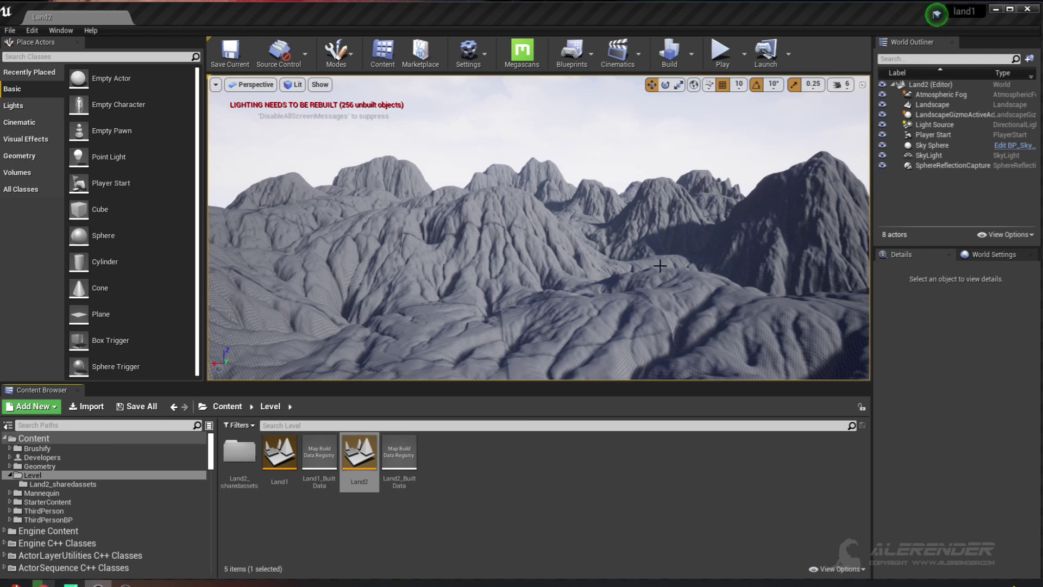
mouse_move(613, 253)
right_down()
mouse_move(589, 251)
mouse_move(669, 263)
mouse_move(641, 240)
mouse_move(603, 242)
right_up()
right_drag(668, 233, 684, 232)
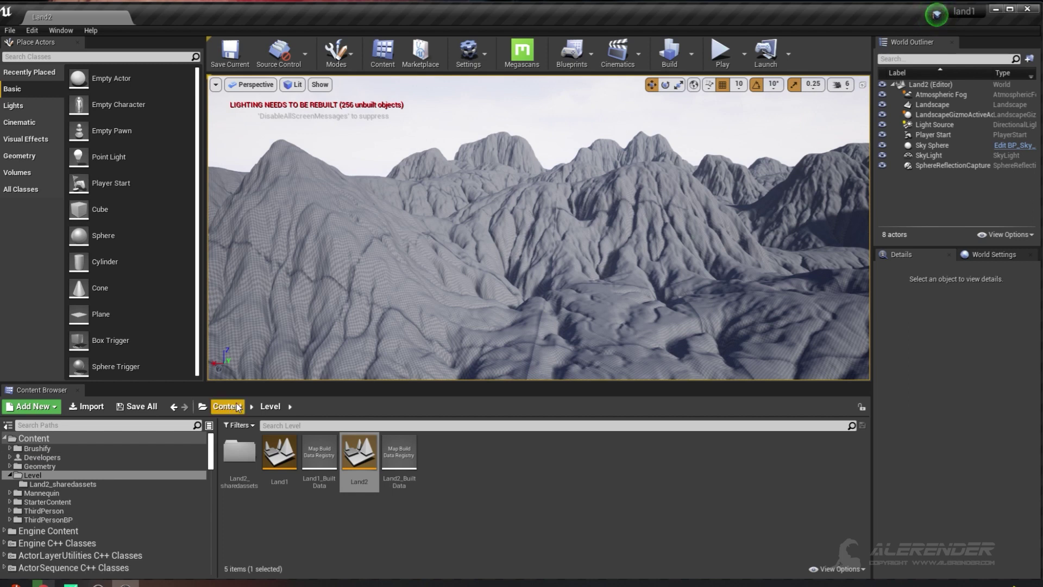
Expand the Brushify content folder and select the Landscape actor to show its Landscape Material setting.
click(11, 448)
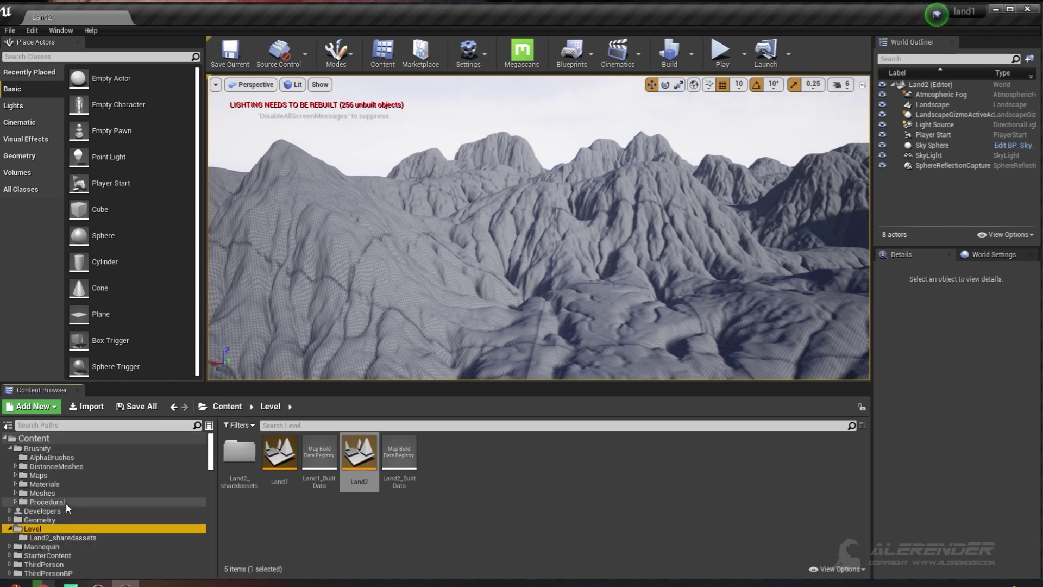
right_drag(369, 271, 413, 263)
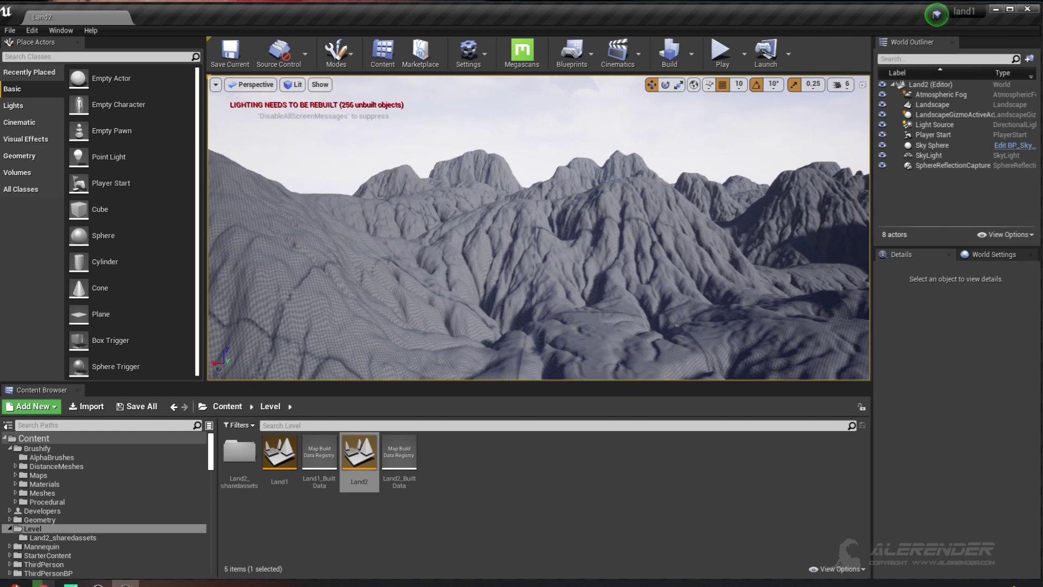
right_drag(501, 215, 500, 212)
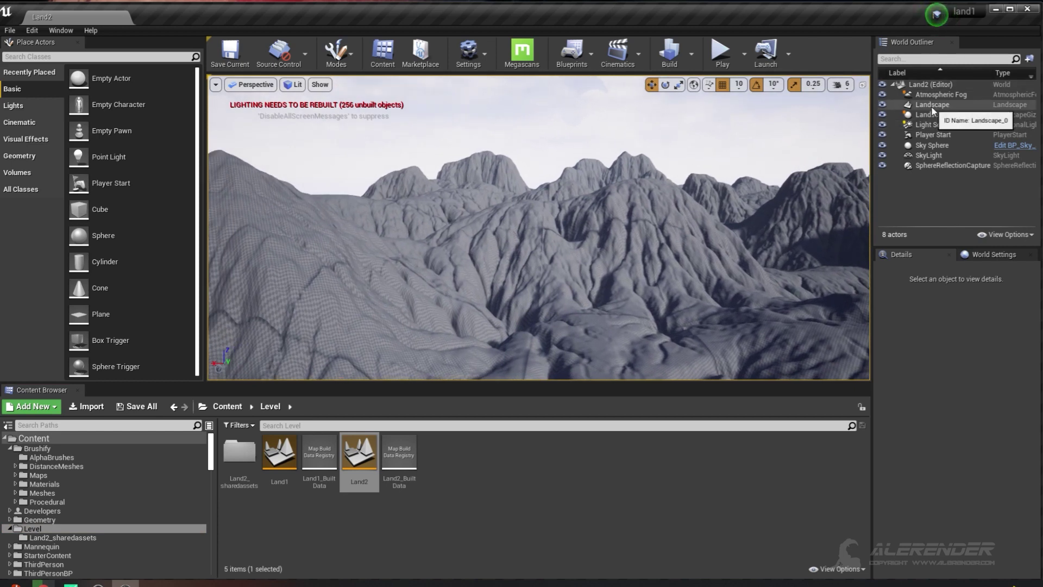
click(933, 107)
scroll(1035, 340, down, 2)
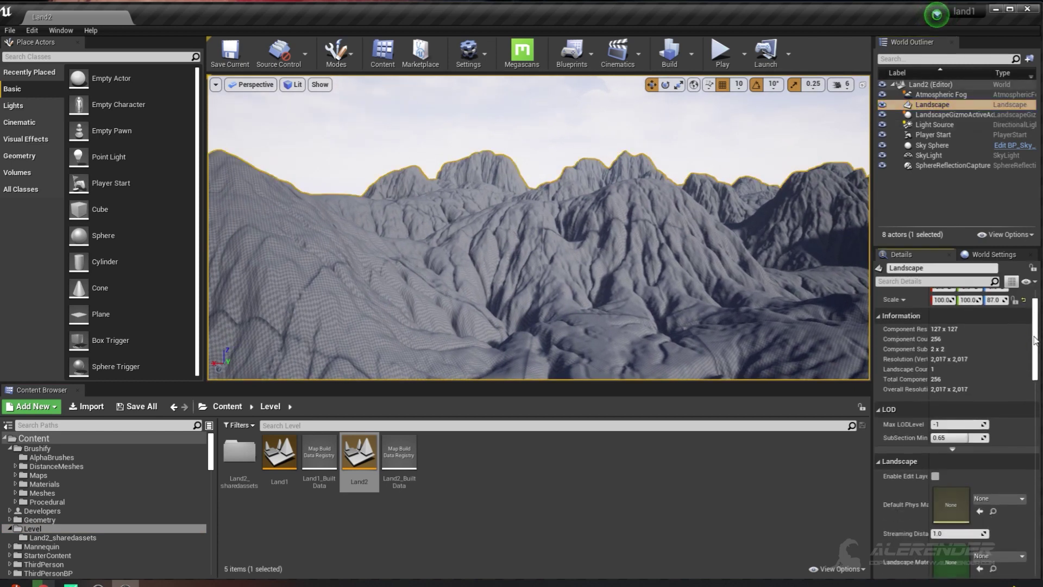
scroll(1035, 340, down, 4)
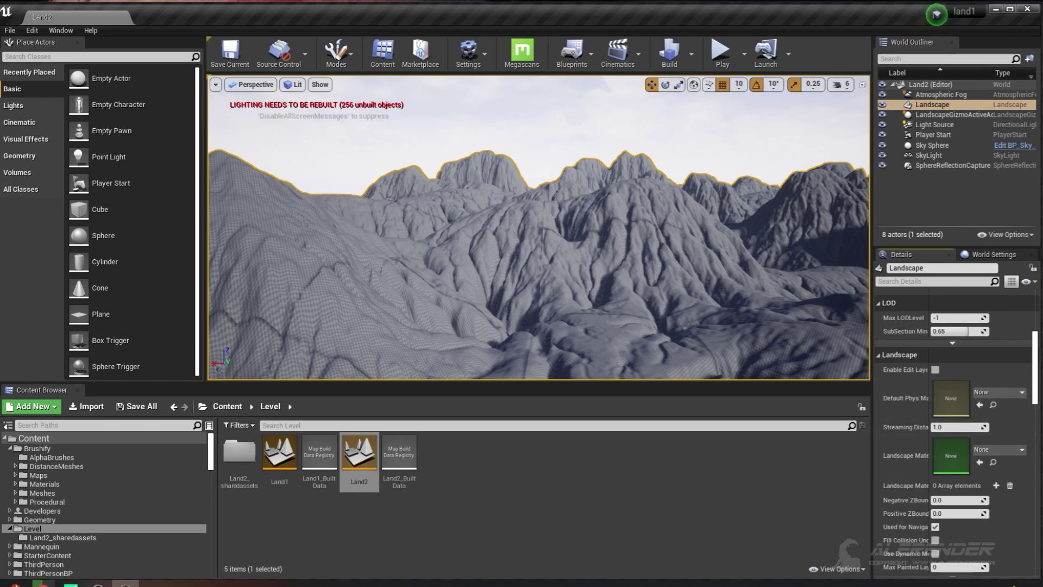
Assign MI_Landscape from Brushify/Materials/Landscape as the Landscape actor's material.
click(15, 485)
click(17, 485)
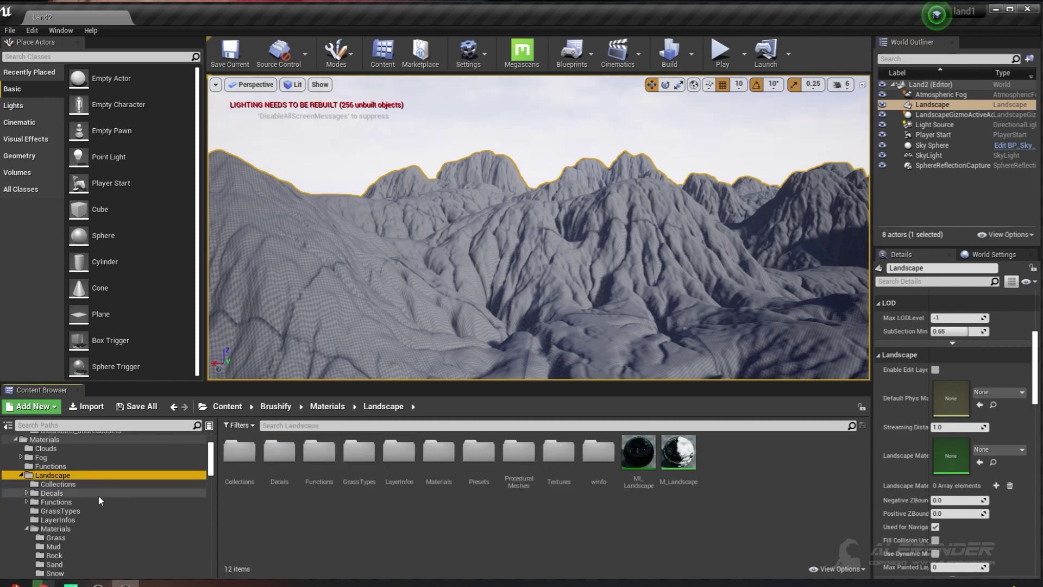
scroll(210, 461, up, 2)
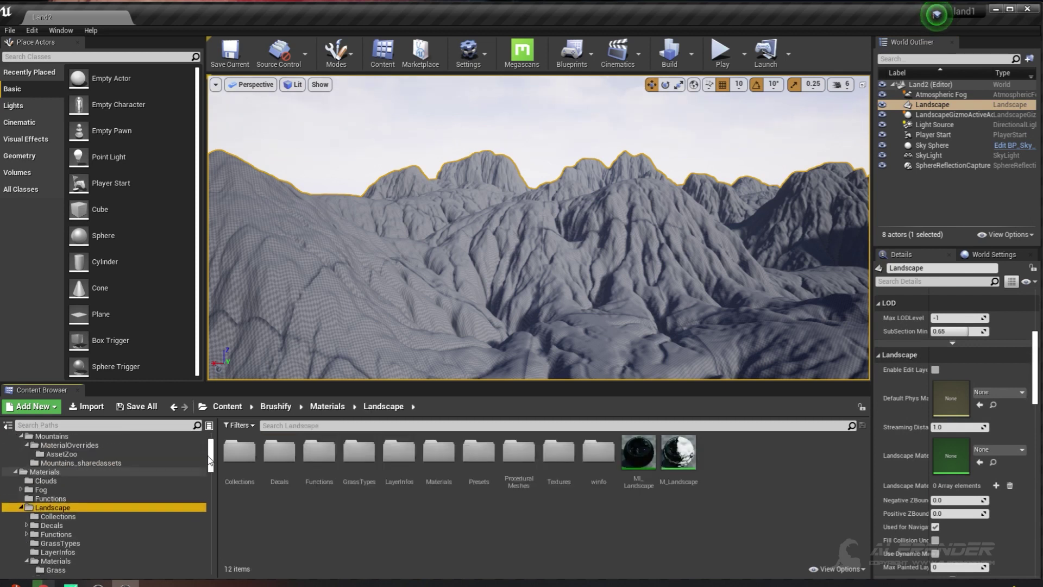
scroll(210, 461, up, 2)
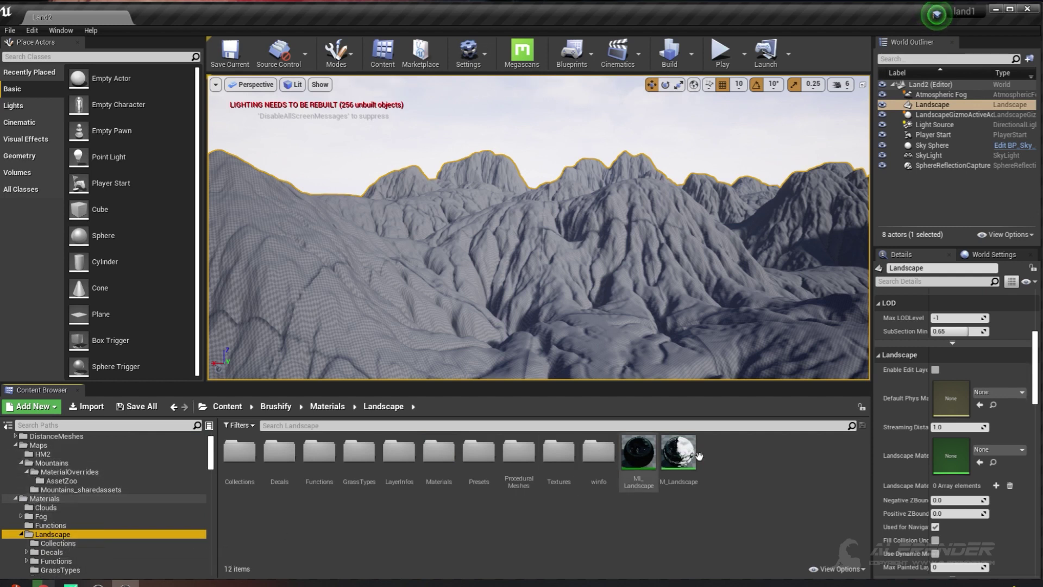
mouse_move(679, 459)
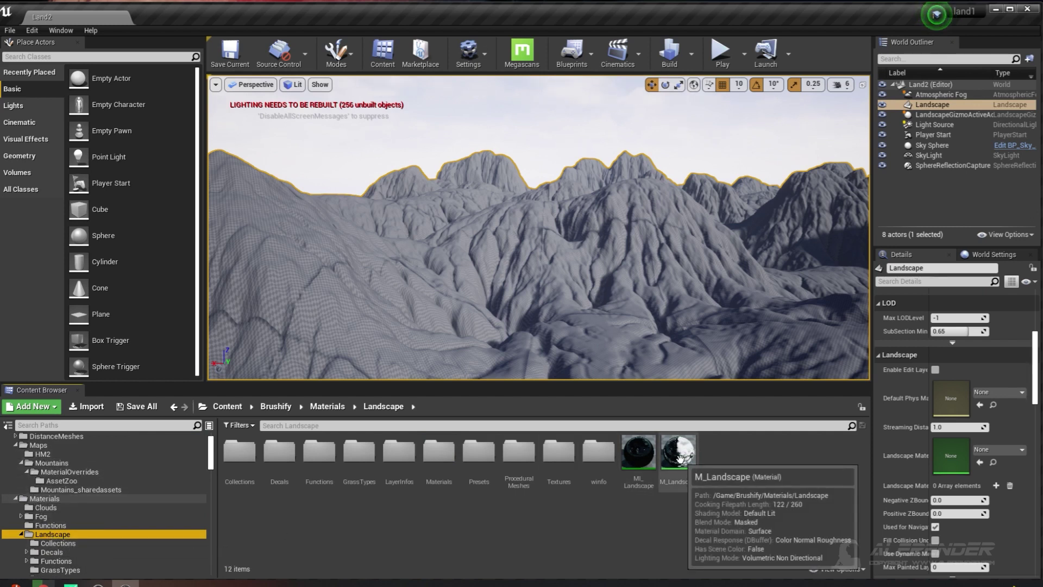
mouse_move(636, 454)
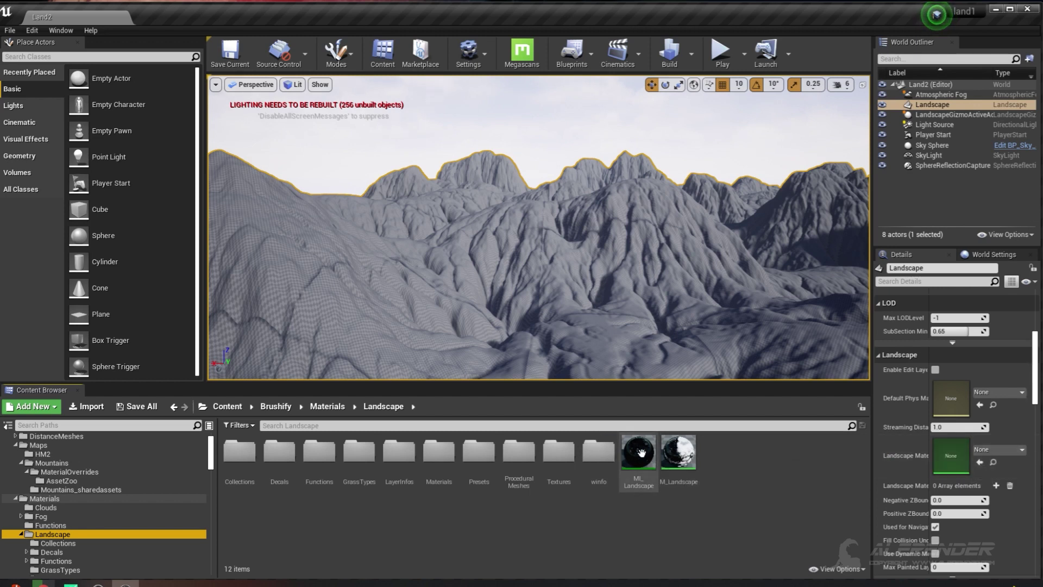
click(641, 453)
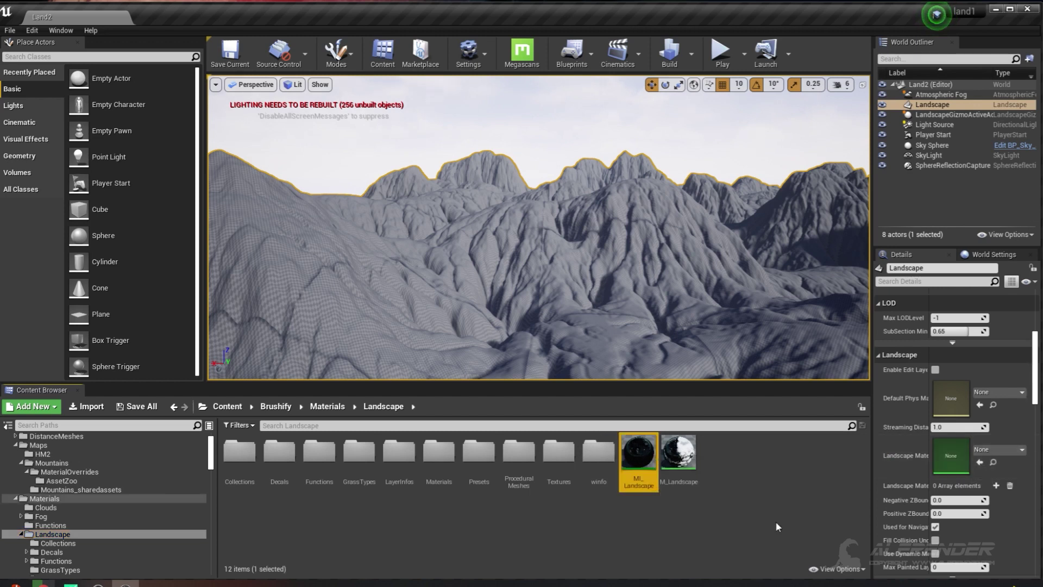
click(980, 463)
click(979, 463)
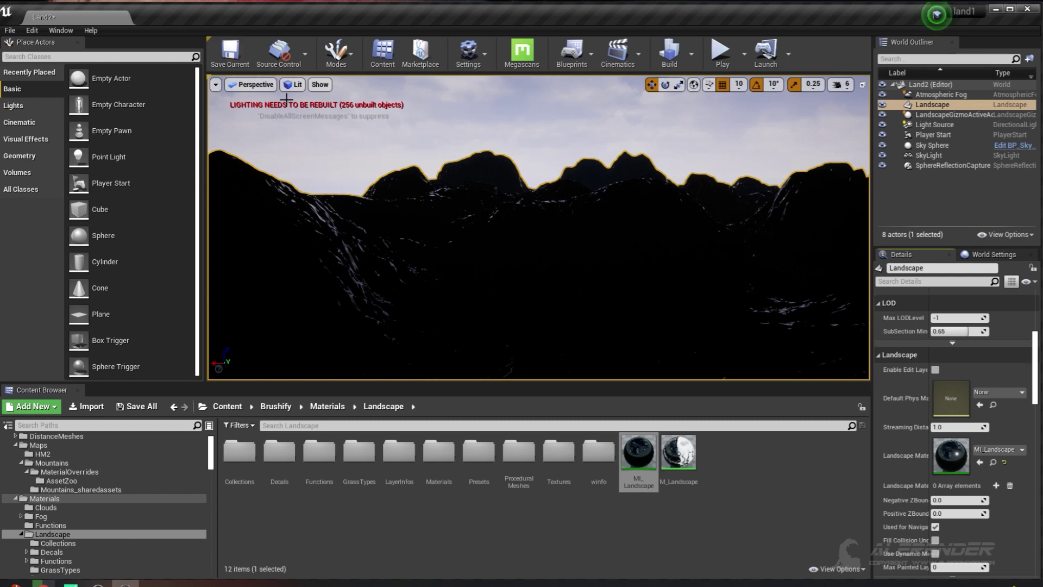
Switch to Landscape mode's Paint tools and show the target layers from Grass to Dunes.
click(336, 54)
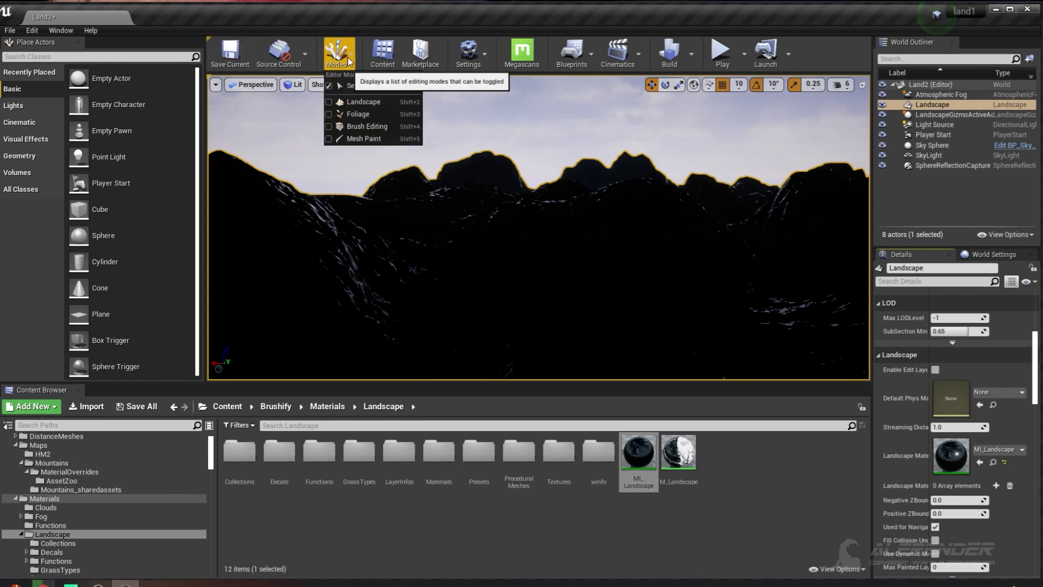
click(357, 97)
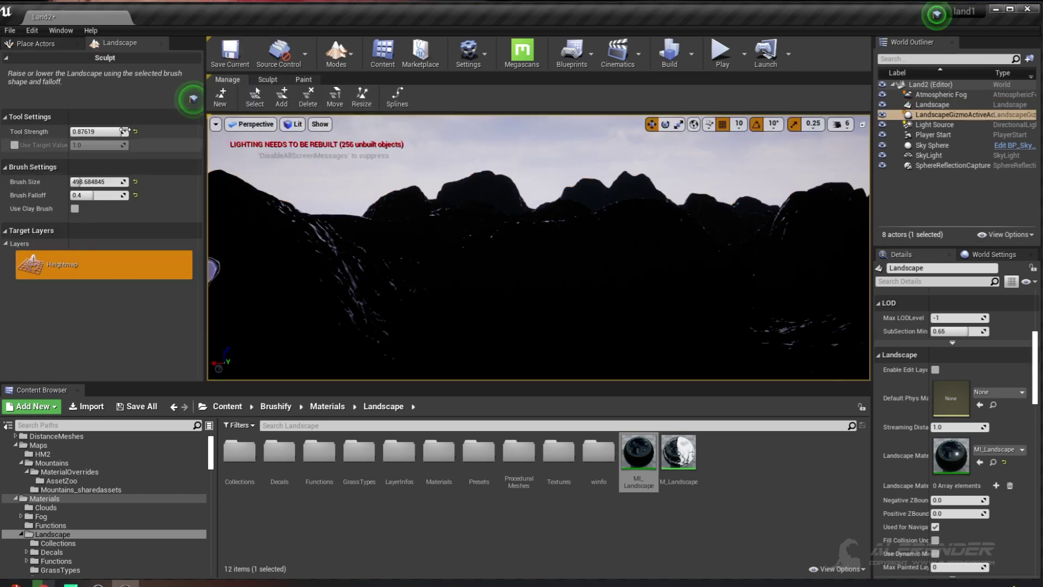
click(303, 80)
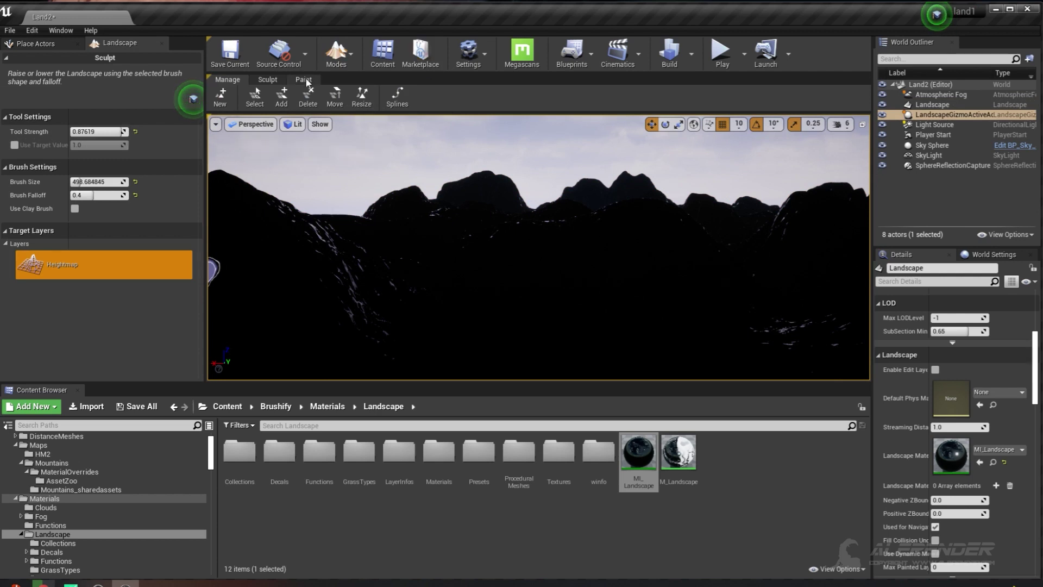
scroll(201, 239, down, 2)
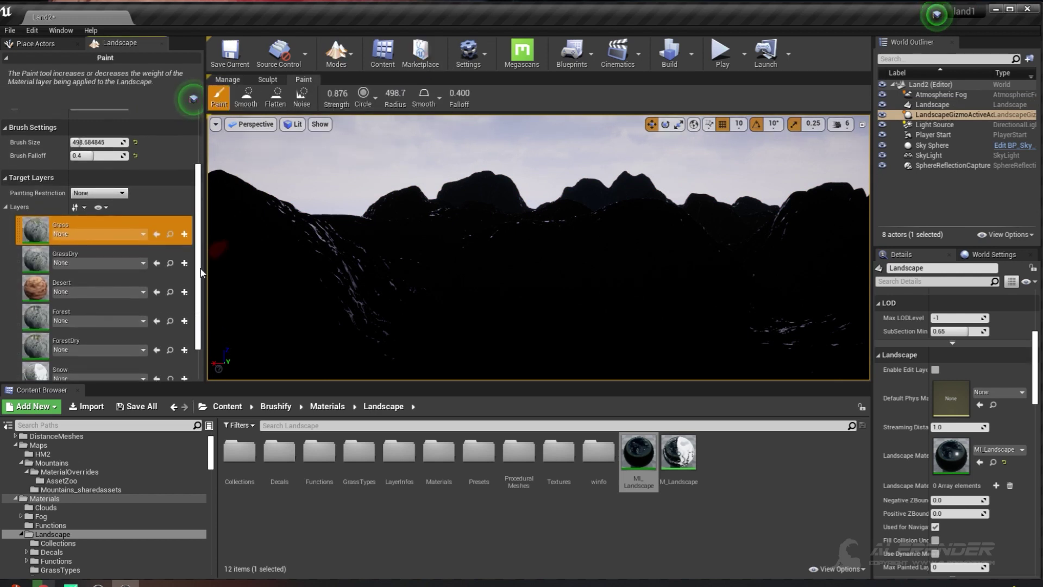
mouse_move(200, 235)
mouse_down()
mouse_move(200, 176)
mouse_move(201, 374)
mouse_up()
scroll(199, 337, up, 3)
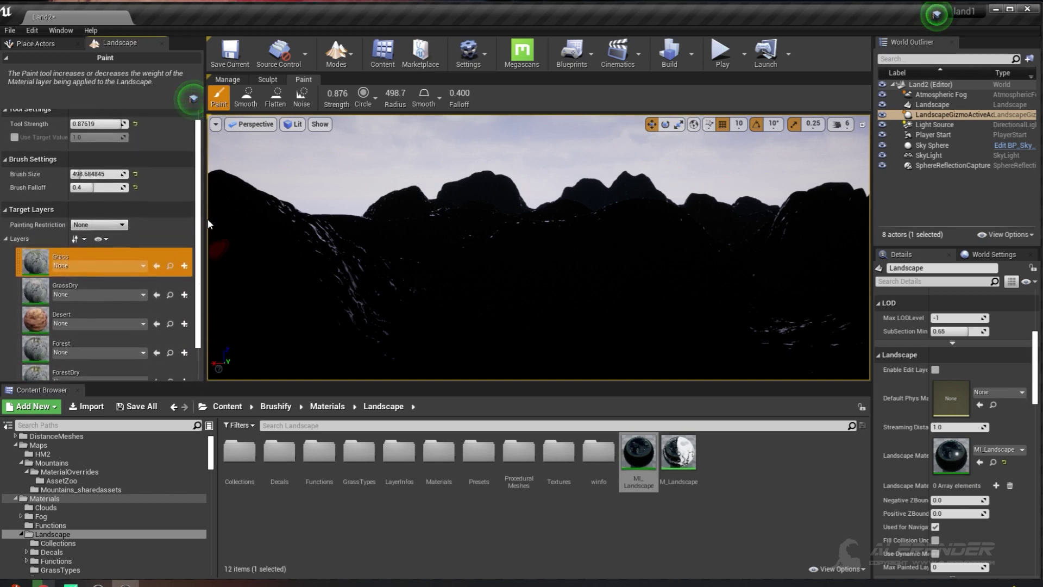
scroll(201, 305, down, 2)
scroll(202, 271, up, 4)
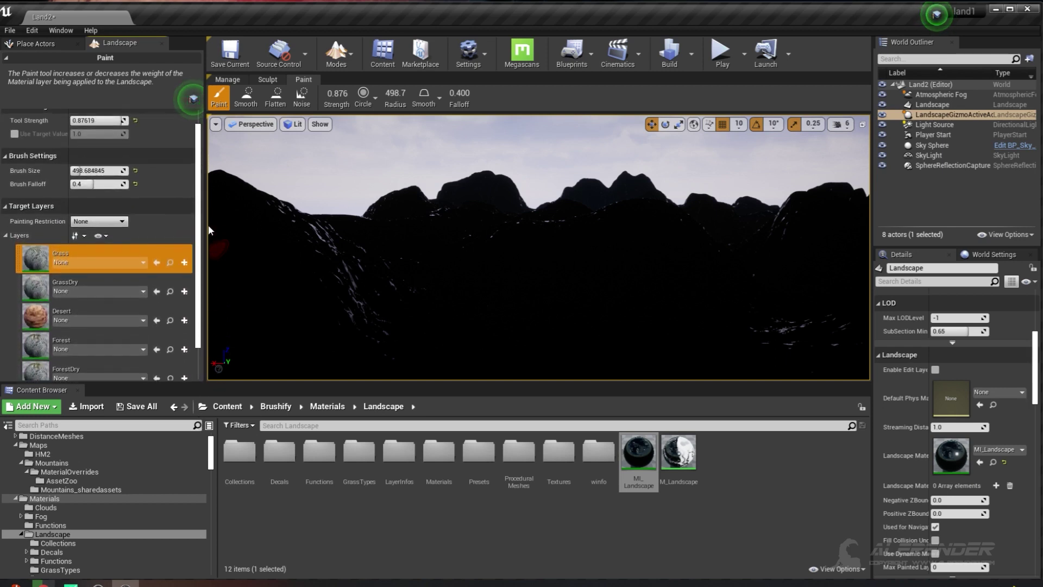
scroll(207, 226, down, 5)
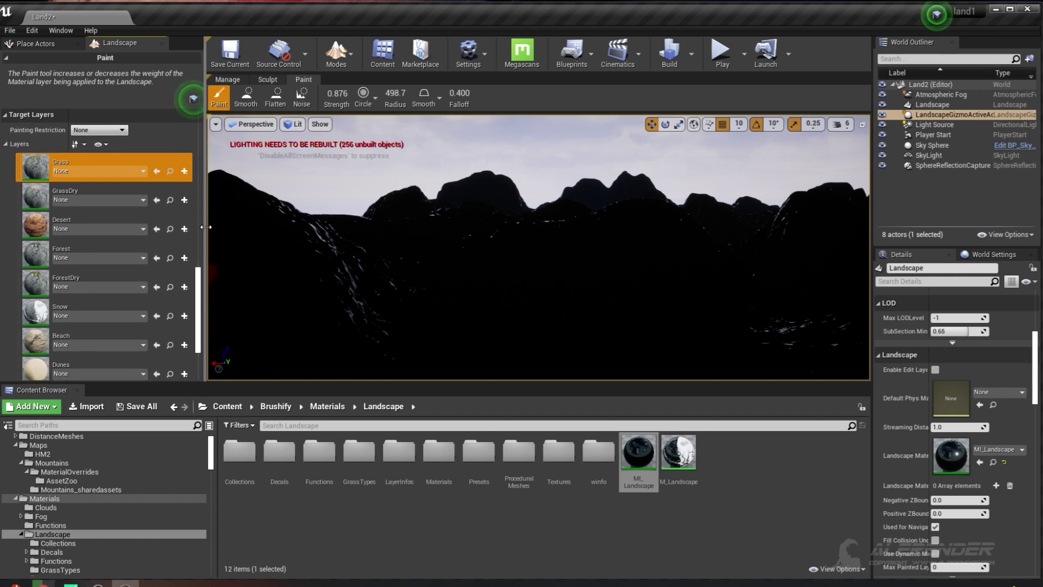
Create a weight-blended layer info named Grass_LayerInfo in Level/Land2_sharedassets for the Grass paint layer.
drag(204, 228, 268, 227)
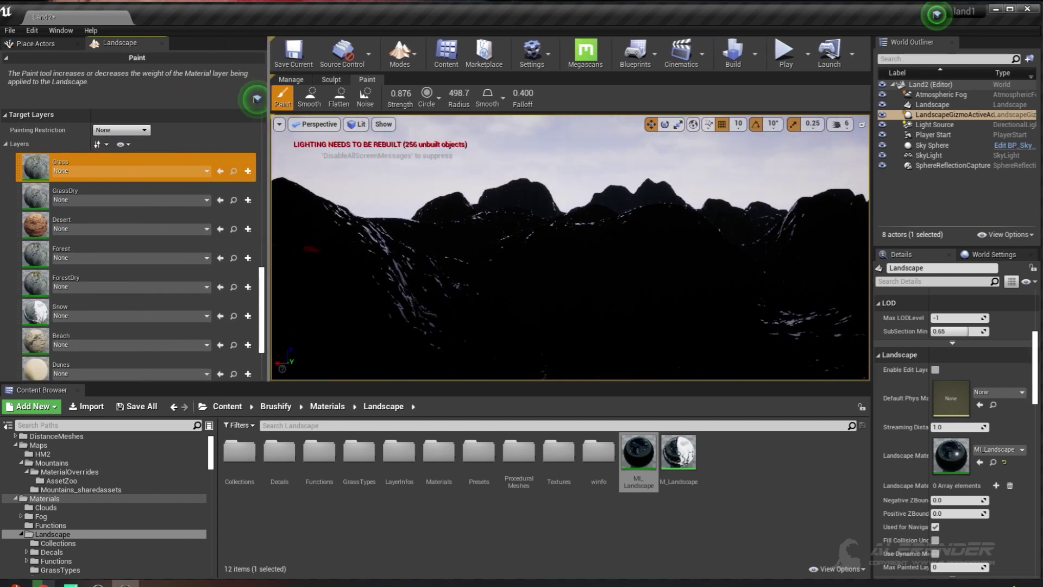
click(249, 171)
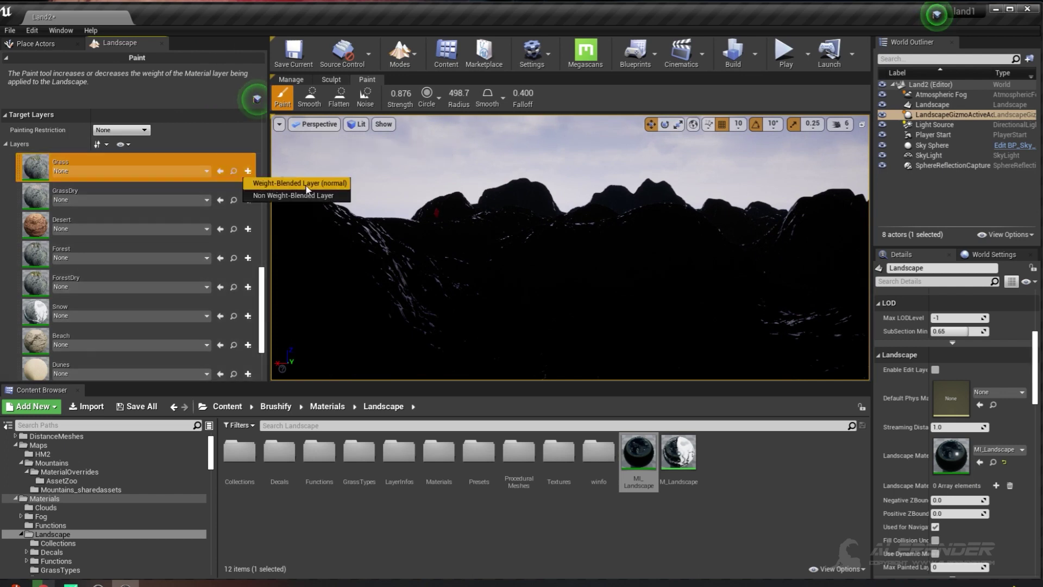
click(307, 185)
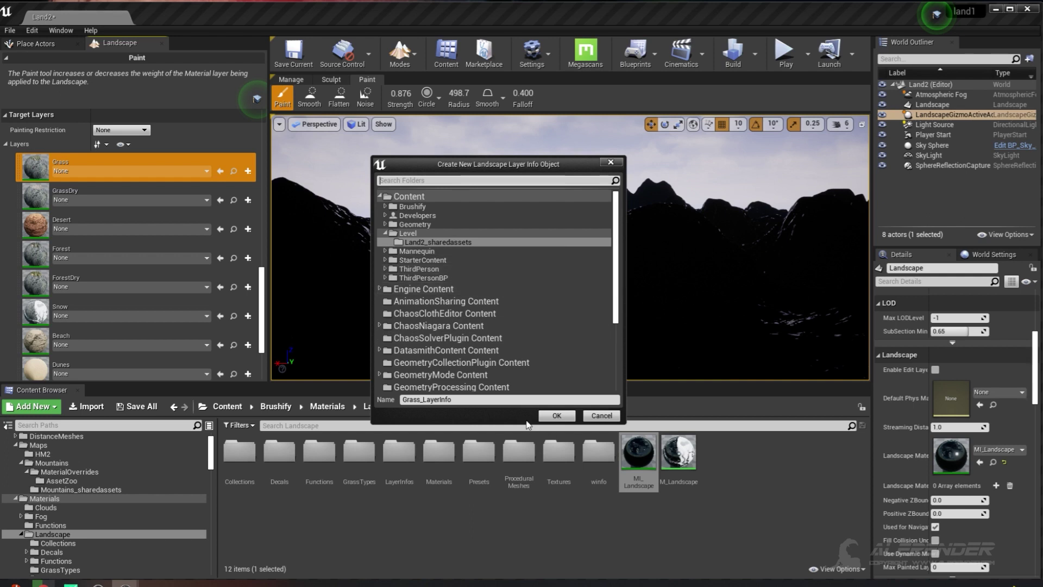
click(557, 415)
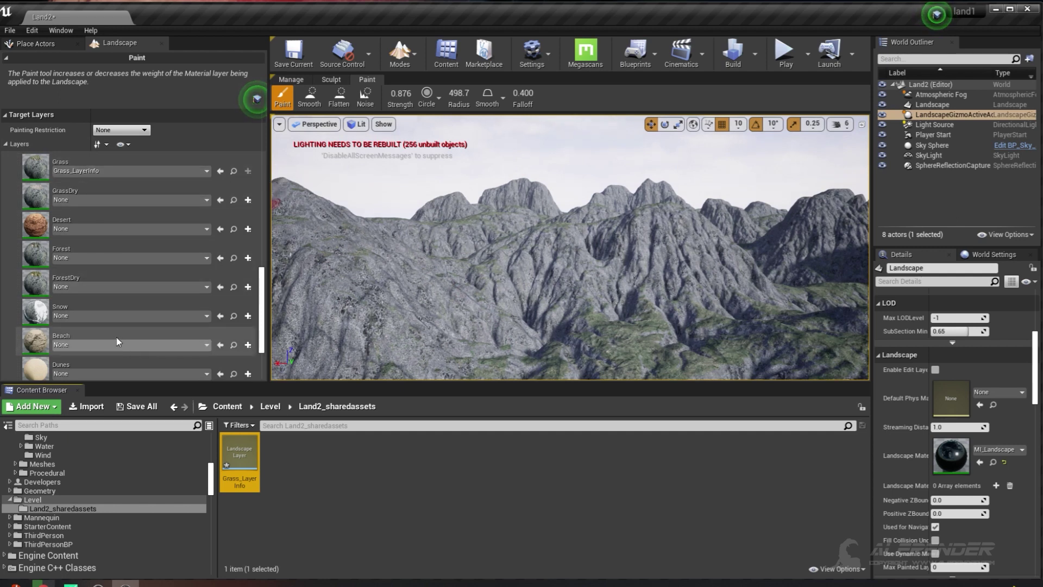
Create a weight-blended layer info named Snow_LayerInfo in Land2_sharedassets for the Snow paint layer.
click(248, 316)
click(327, 332)
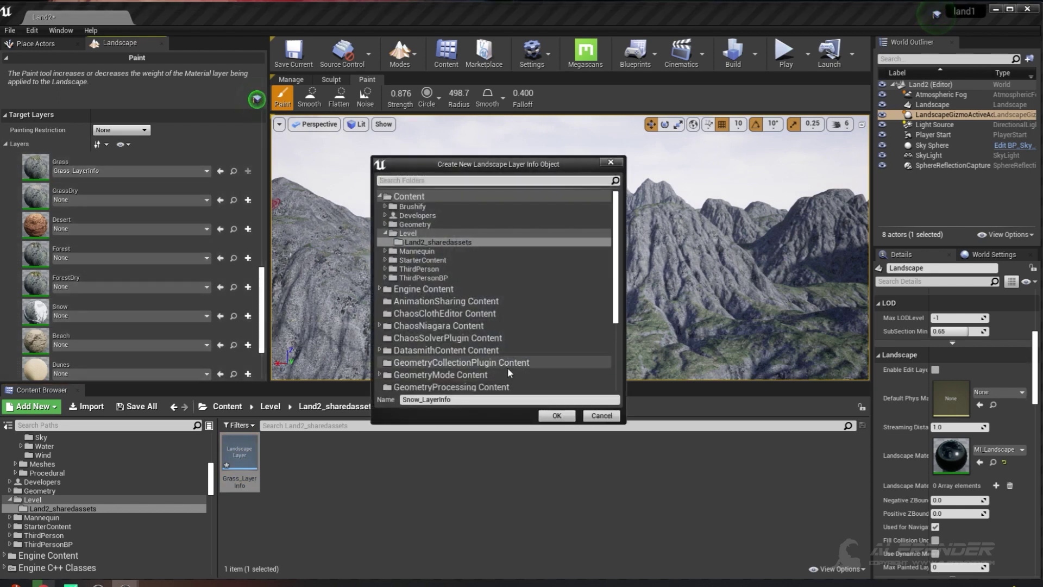
click(553, 417)
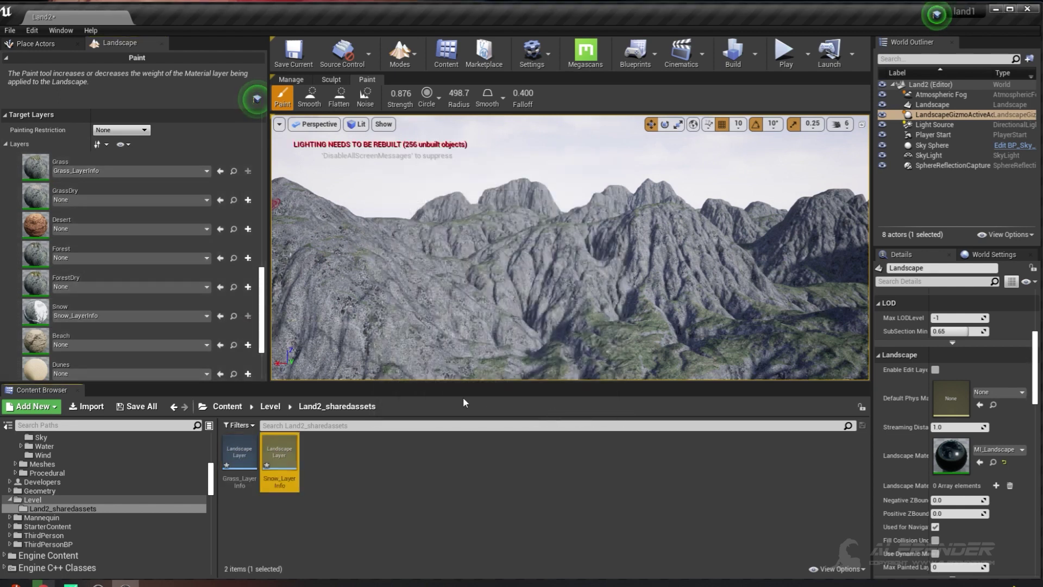
Create a weight-blended layer info named Forest_LayerInfo in Land2_sharedassets for the Forest paint layer.
drag(263, 316, 279, 294)
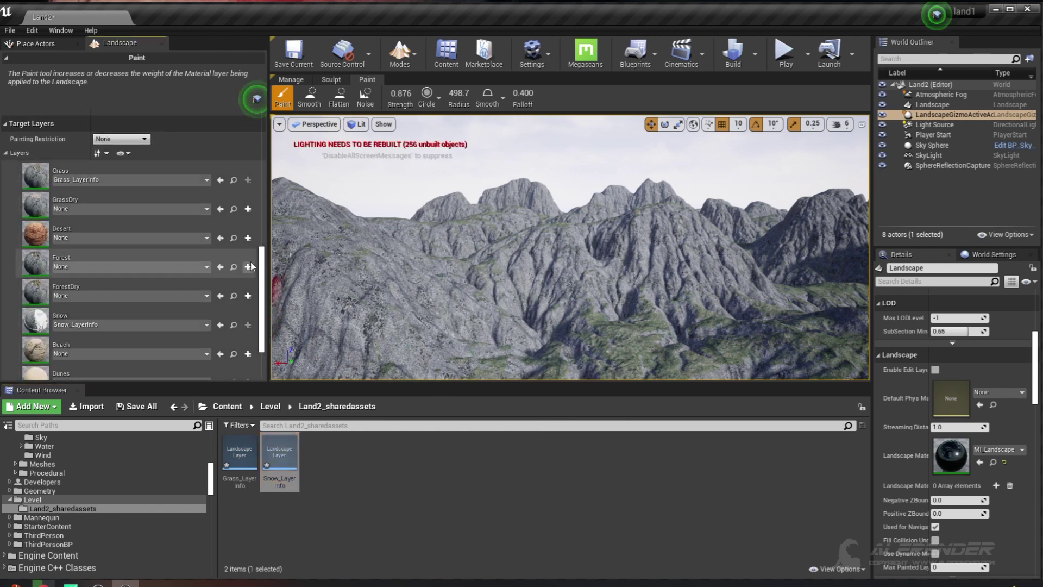
click(248, 267)
click(293, 281)
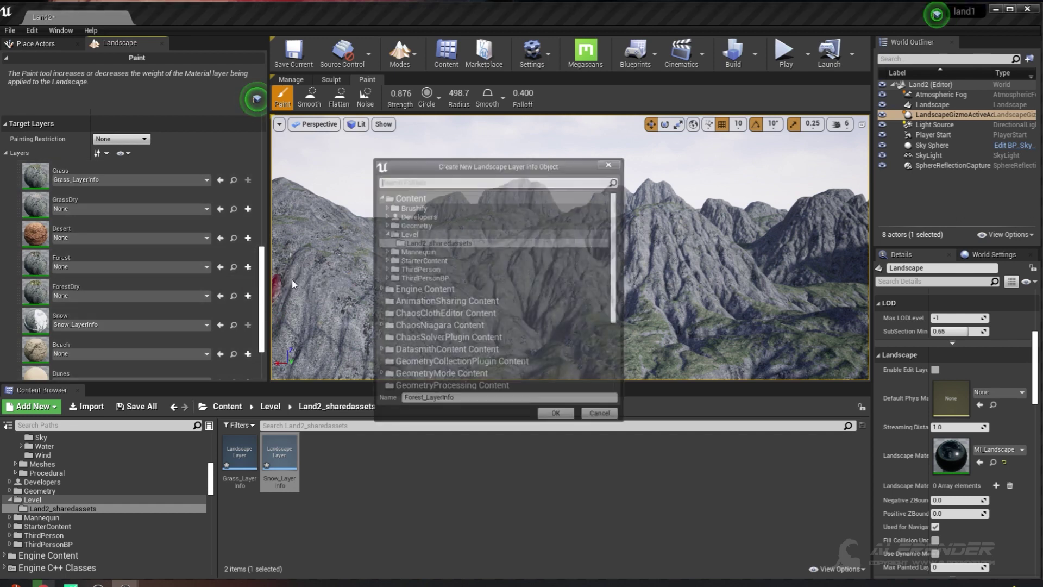
click(562, 416)
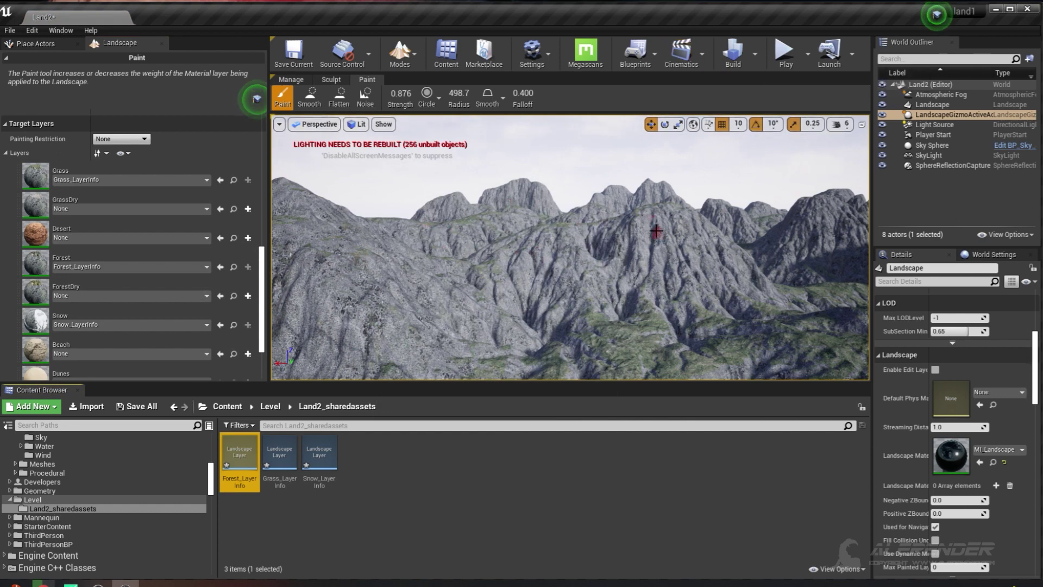
Play the level from the grassy foothills, run the character around to inspect the grass and mountains, and stop the preview.
mouse_move(667, 283)
right_down()
mouse_move(576, 283)
mouse_move(632, 274)
mouse_move(640, 304)
mouse_move(642, 294)
right_up()
right_drag(577, 269, 679, 252)
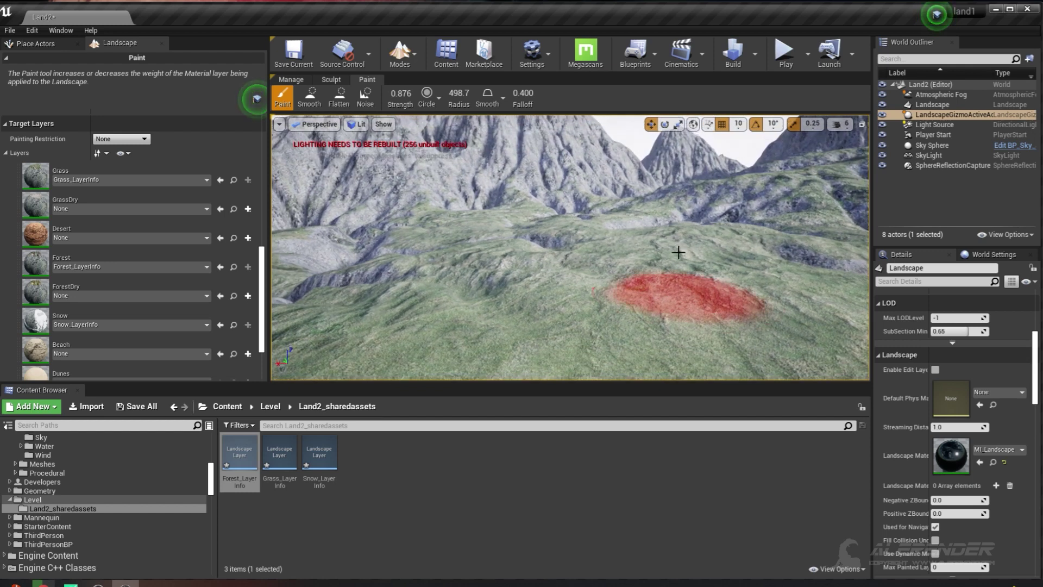
click(809, 63)
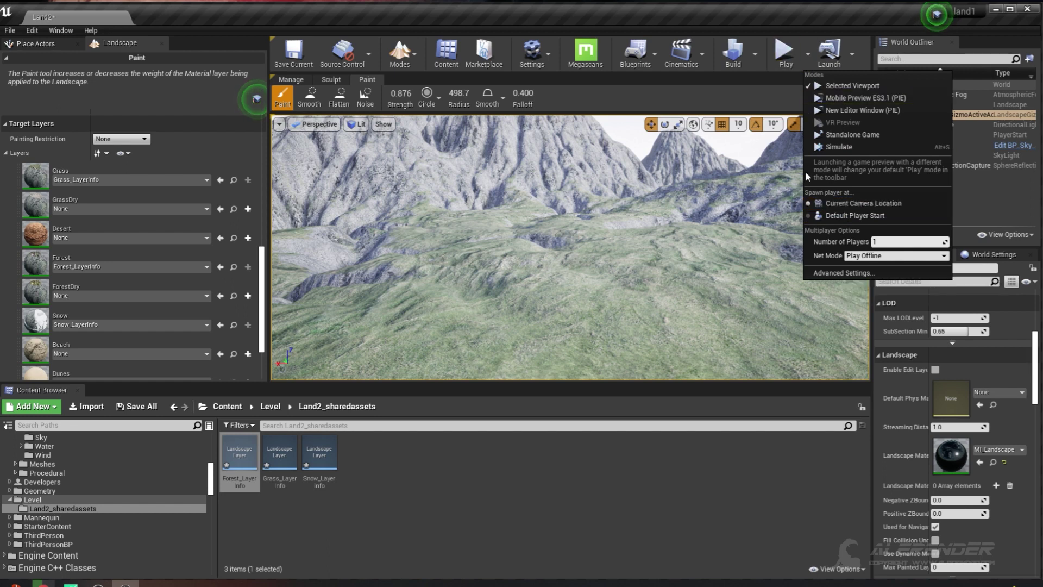
click(784, 61)
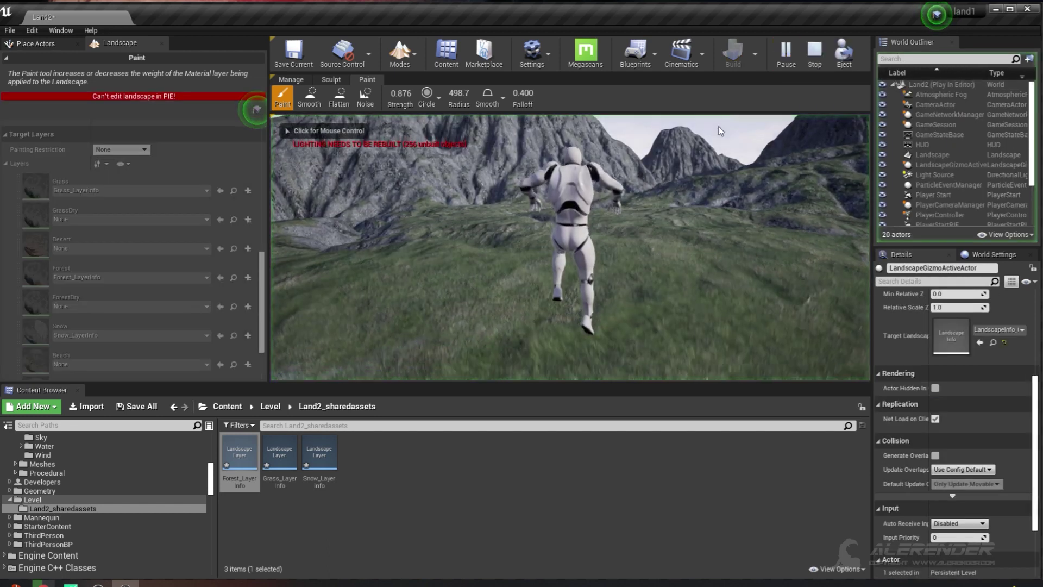
click(721, 131)
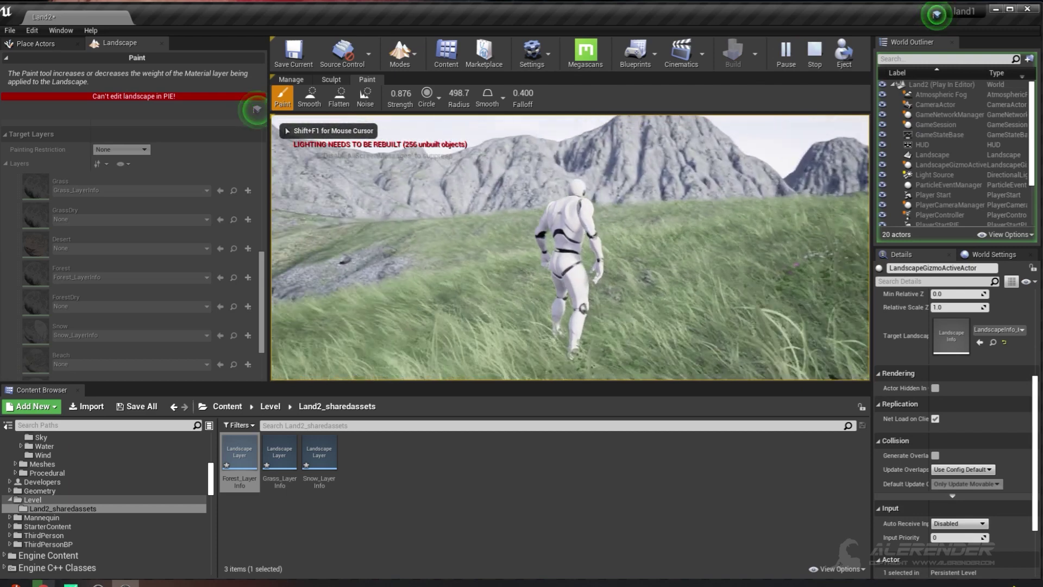
key(w)
key(w)
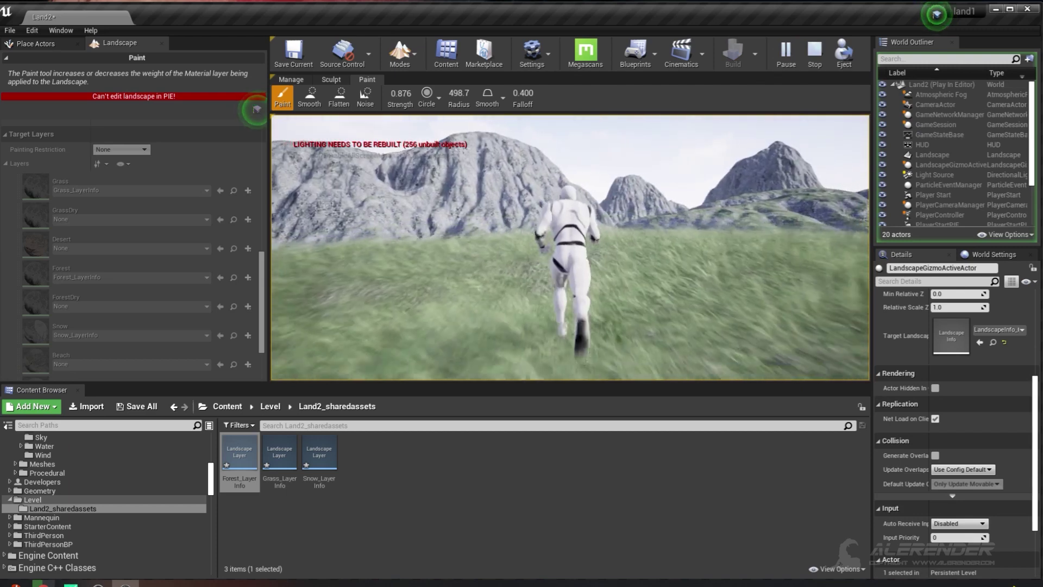
key(d)
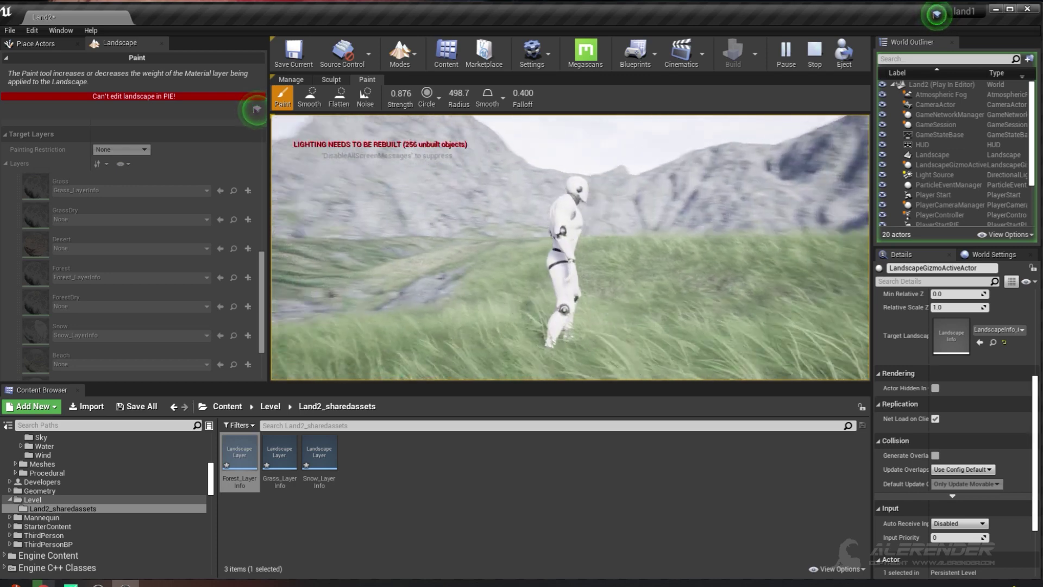
key(w)
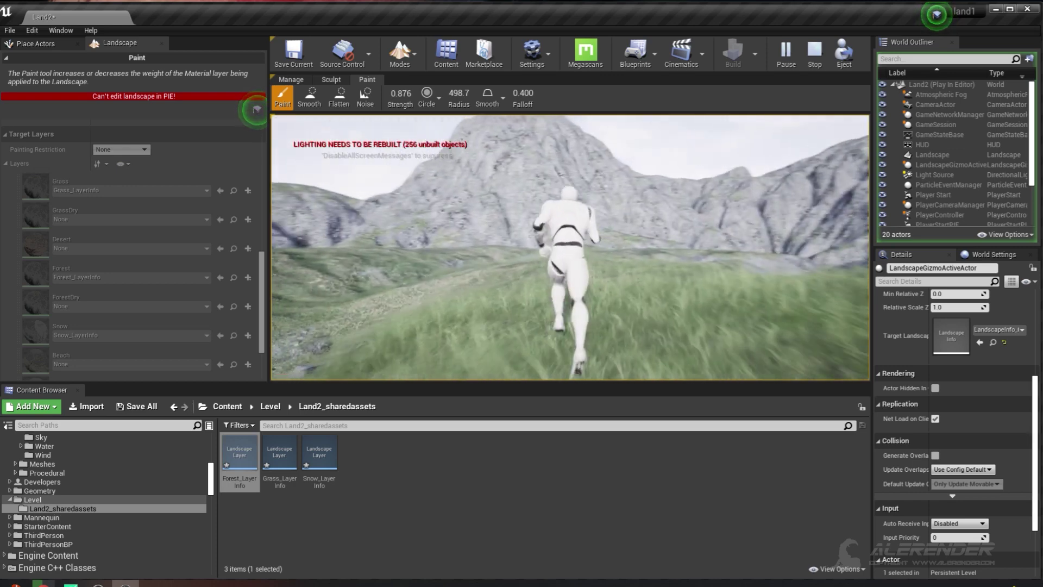
key(w)
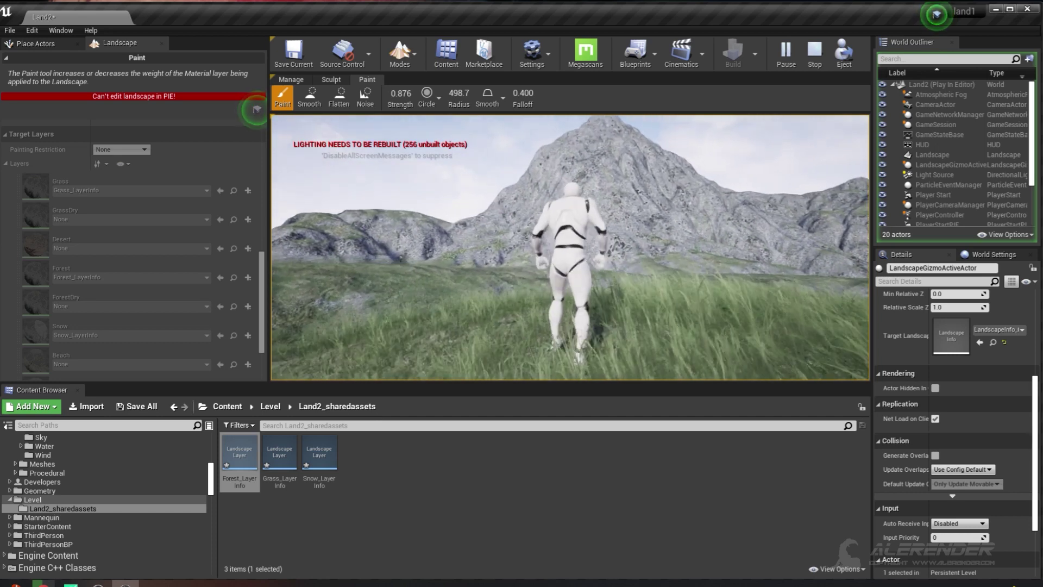
key(d)
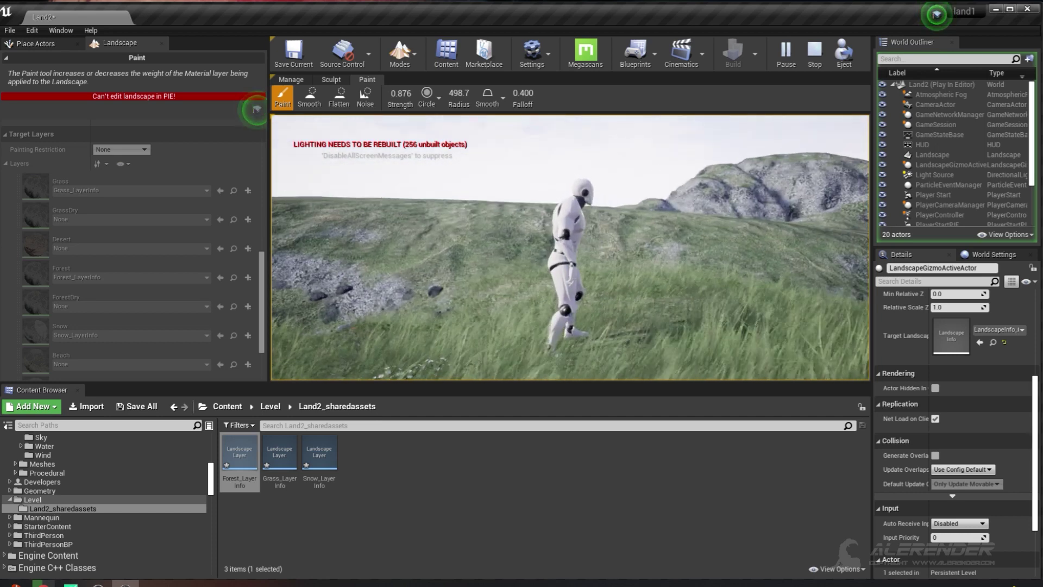
key(w)
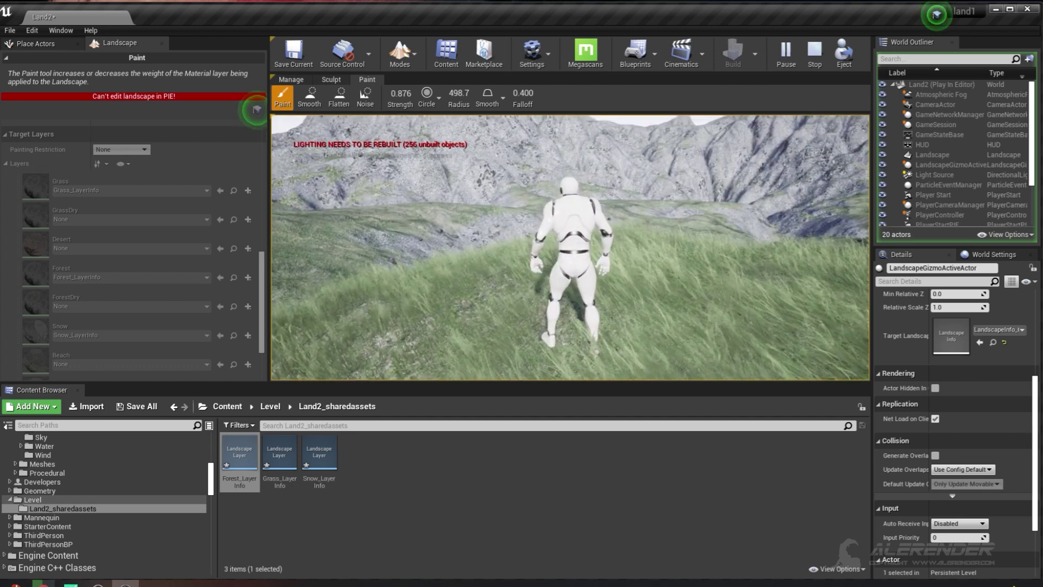
key(d)
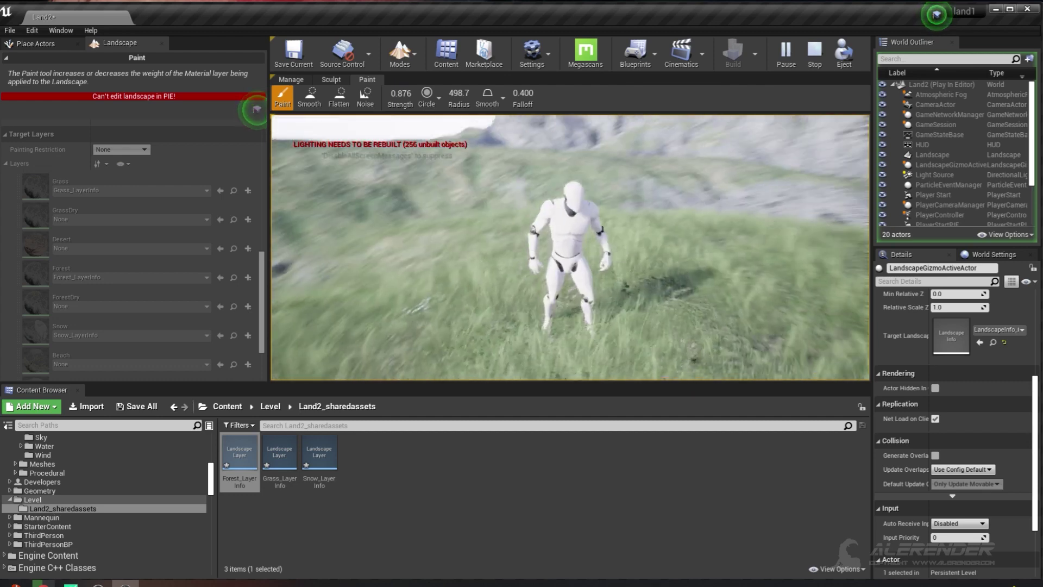
key(Escape)
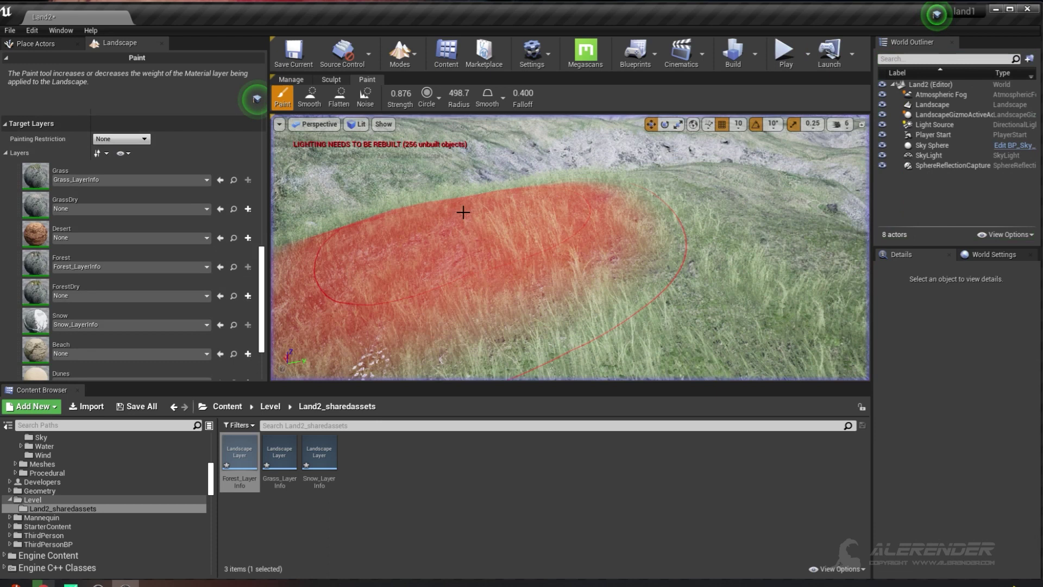
Set the viewport camera speed to 3 and look down on the grassy slope from above.
click(847, 125)
click(859, 152)
right_drag(788, 198, 788, 239)
key(w)
right_drag(659, 247, 659, 249)
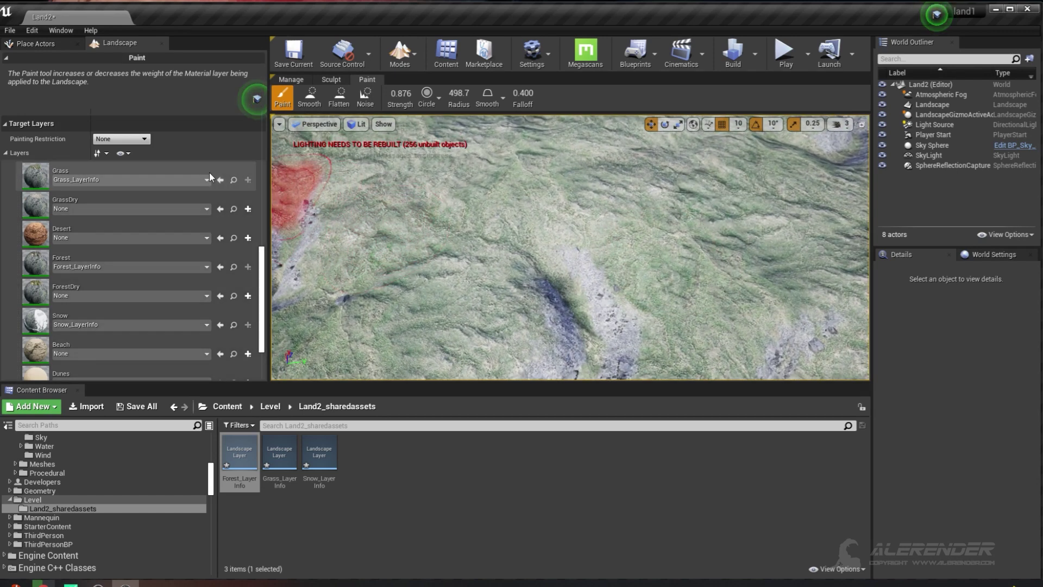
Set the landscape paint tool strength to about 0.895 and the brush size to about 588.
scroll(249, 104, up, 3)
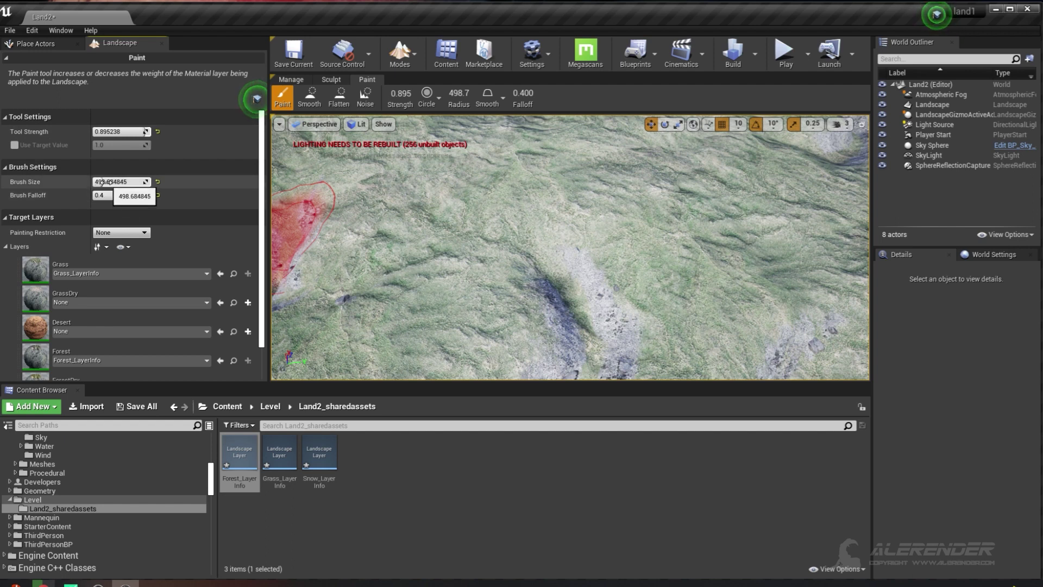
drag(103, 182, 117, 182)
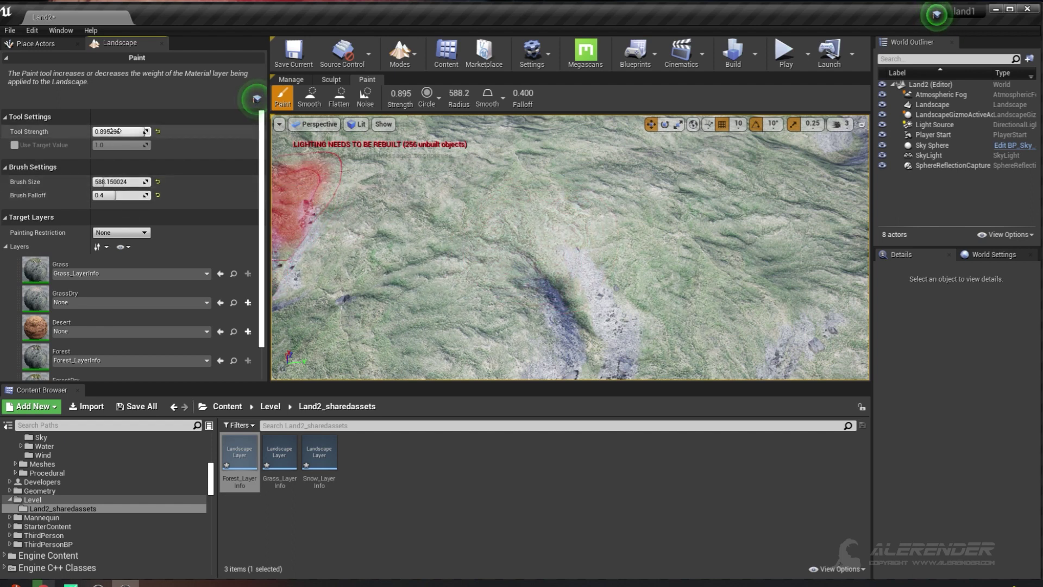
Create a weight-blended layer info named Desert_LayerInfo in Land2_sharedassets for the Desert paint layer.
scroll(257, 332, down, 2)
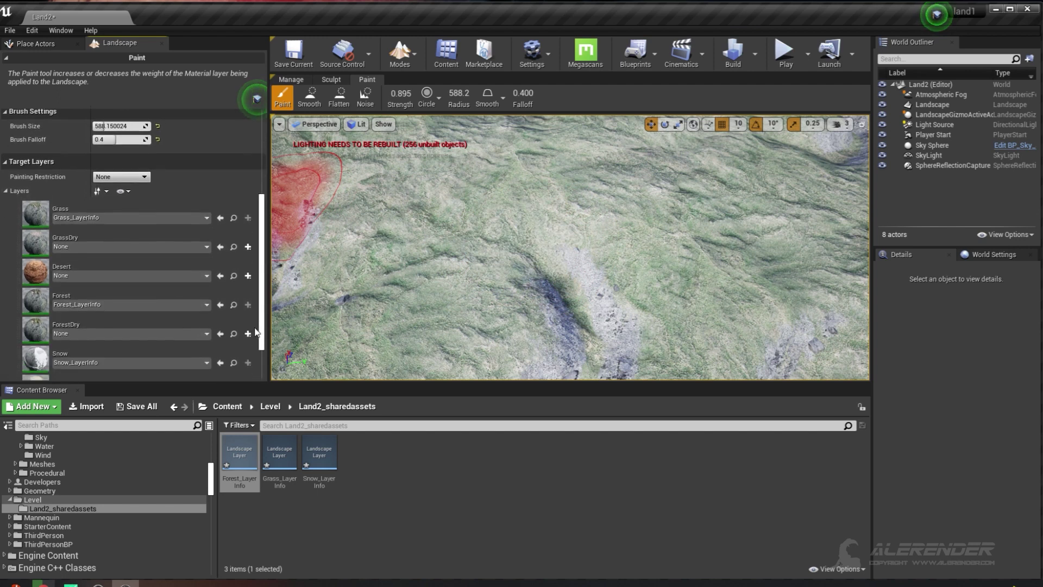
scroll(257, 332, down, 2)
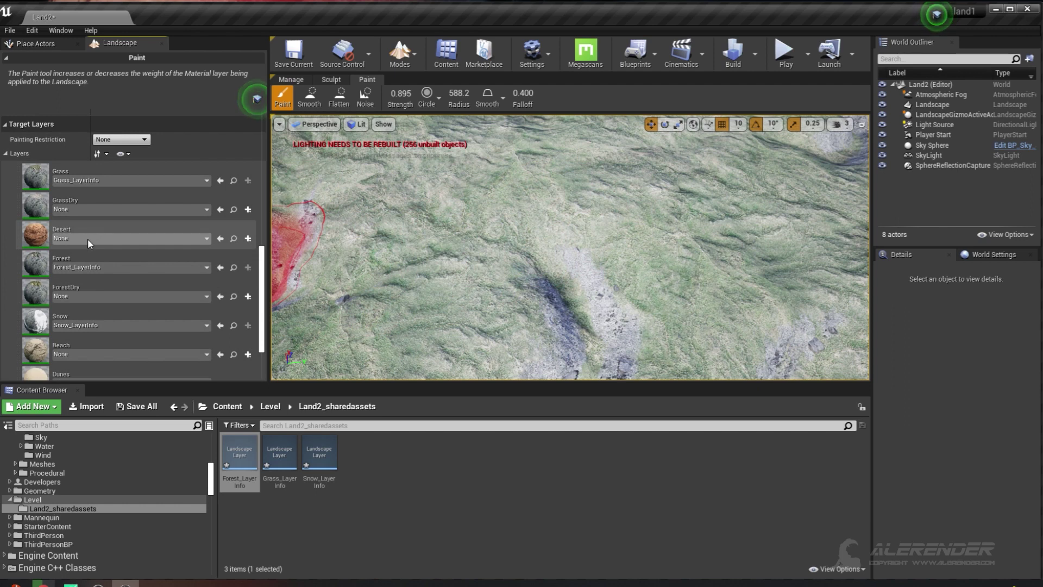
click(248, 239)
click(296, 254)
click(556, 415)
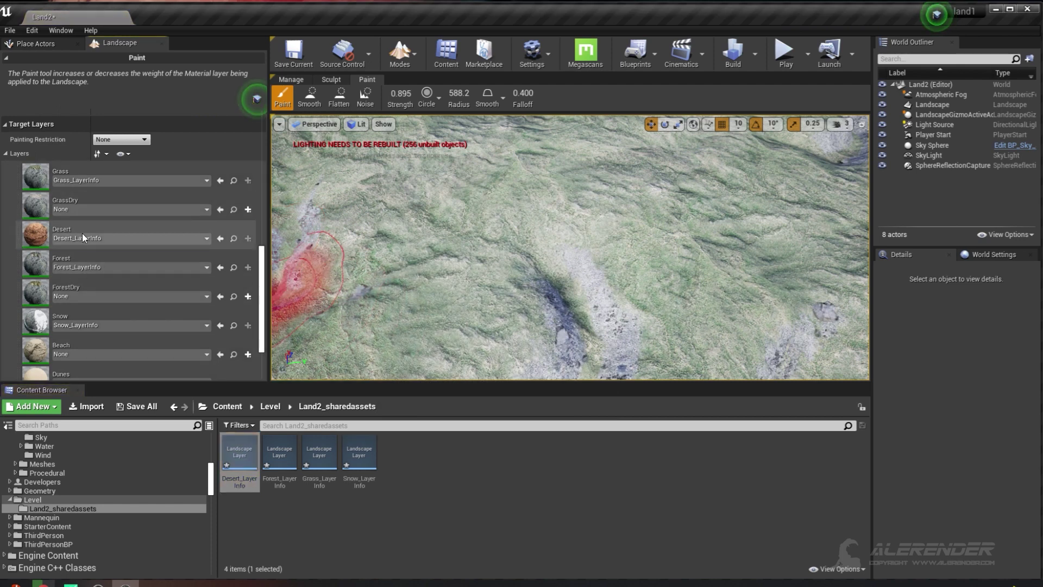
Paint a large patch of the Desert layer over the grassy slope around the dark gully.
click(83, 233)
mouse_move(666, 266)
mouse_down()
mouse_move(699, 257)
mouse_move(561, 261)
mouse_move(673, 214)
mouse_move(636, 291)
mouse_up()
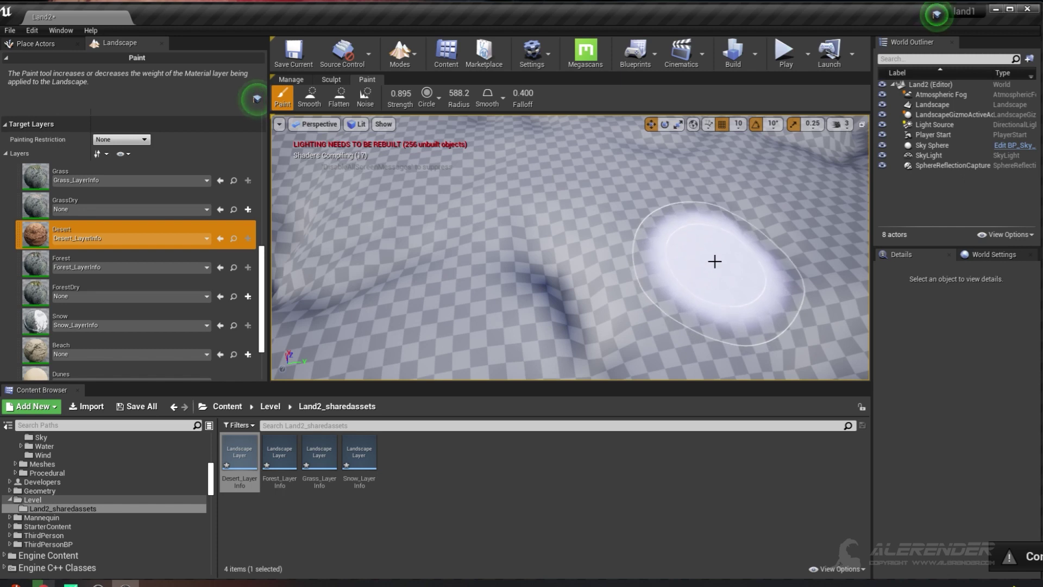
mouse_move(714, 262)
mouse_down()
mouse_move(806, 240)
mouse_move(400, 298)
mouse_move(678, 137)
mouse_up()
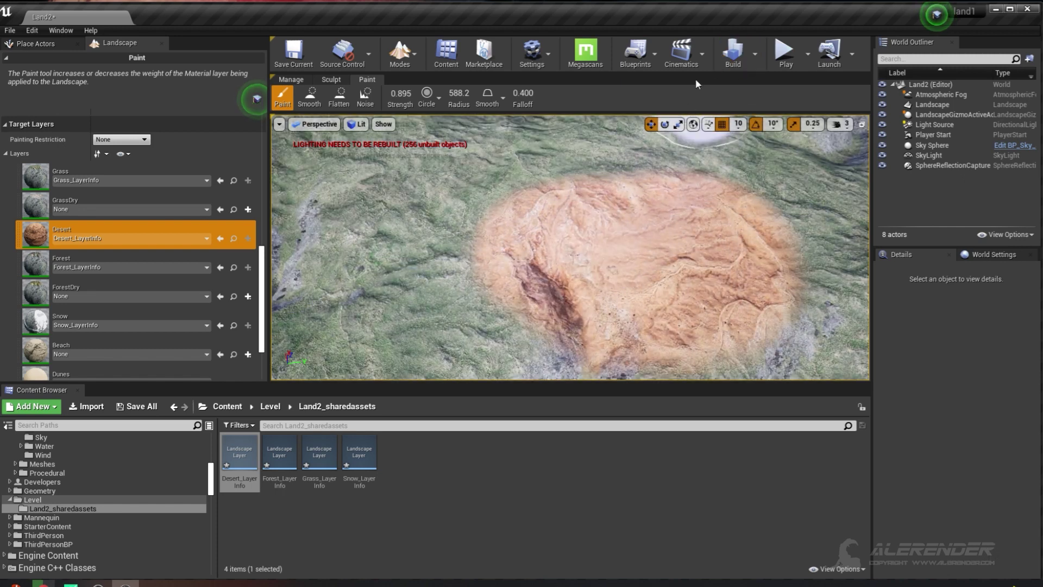
Play the level from above the painted desert patch, move the character briefly, and stop the preview.
click(783, 53)
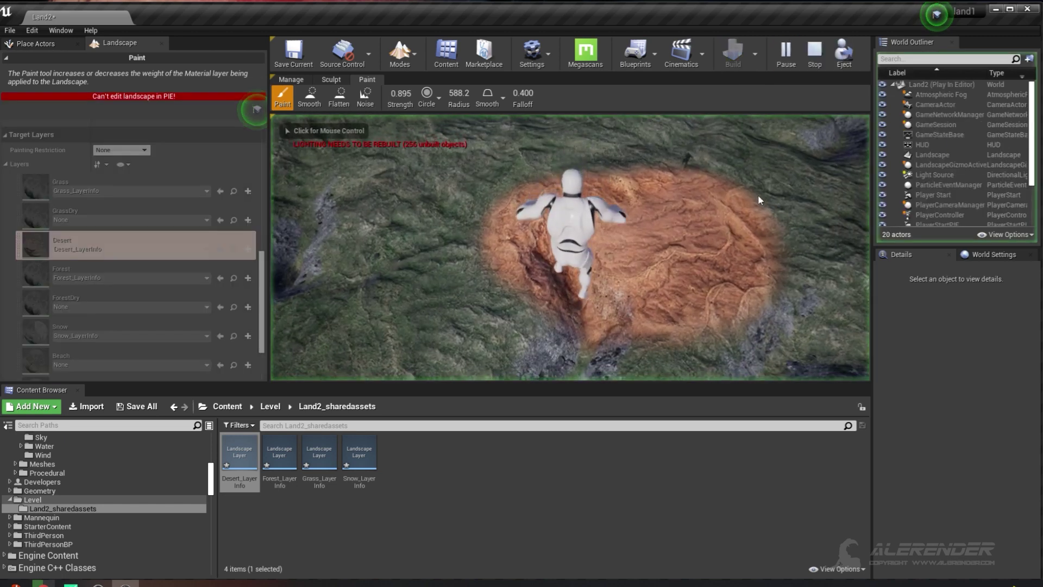
key(w)
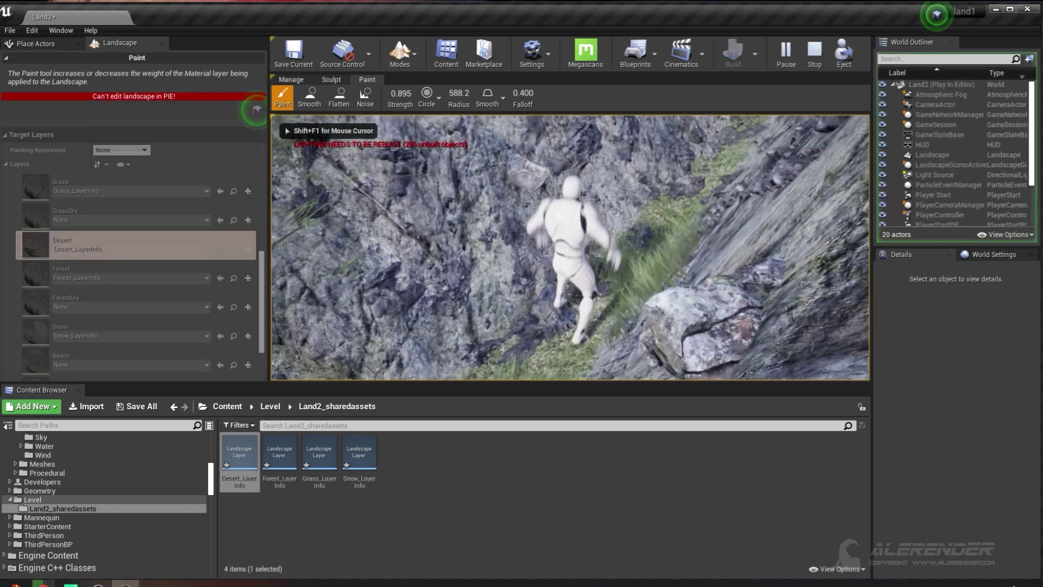
key(Escape)
Play the level from ground level beside the painted desert patch and run the character across the desert surface.
key(w)
mouse_move(570, 247)
right_down()
mouse_move(576, 287)
mouse_move(532, 315)
mouse_move(543, 332)
mouse_move(603, 290)
mouse_move(570, 291)
mouse_move(583, 266)
mouse_move(582, 274)
mouse_move(467, 260)
right_up()
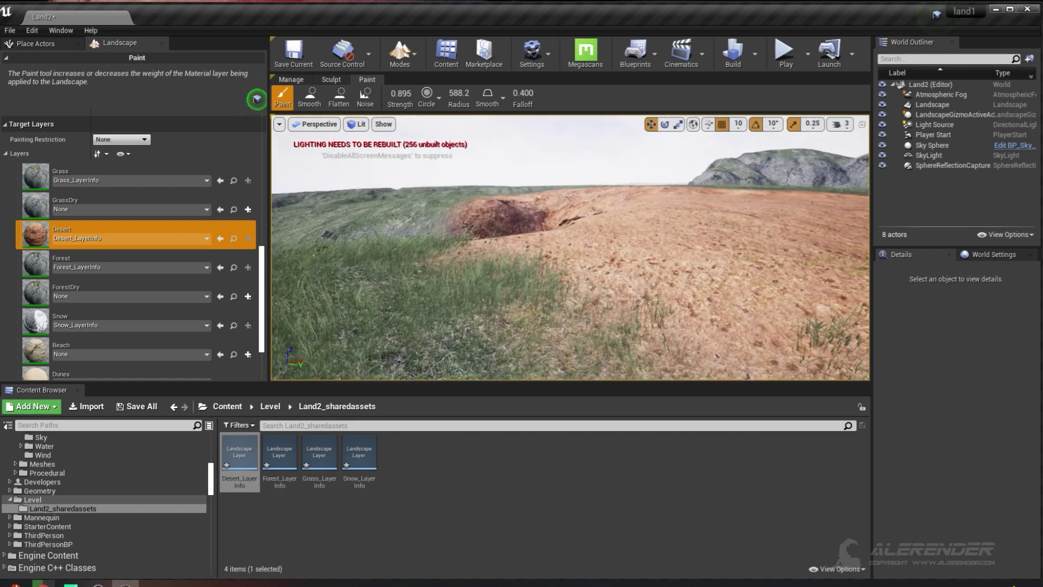
right_drag(576, 275, 602, 274)
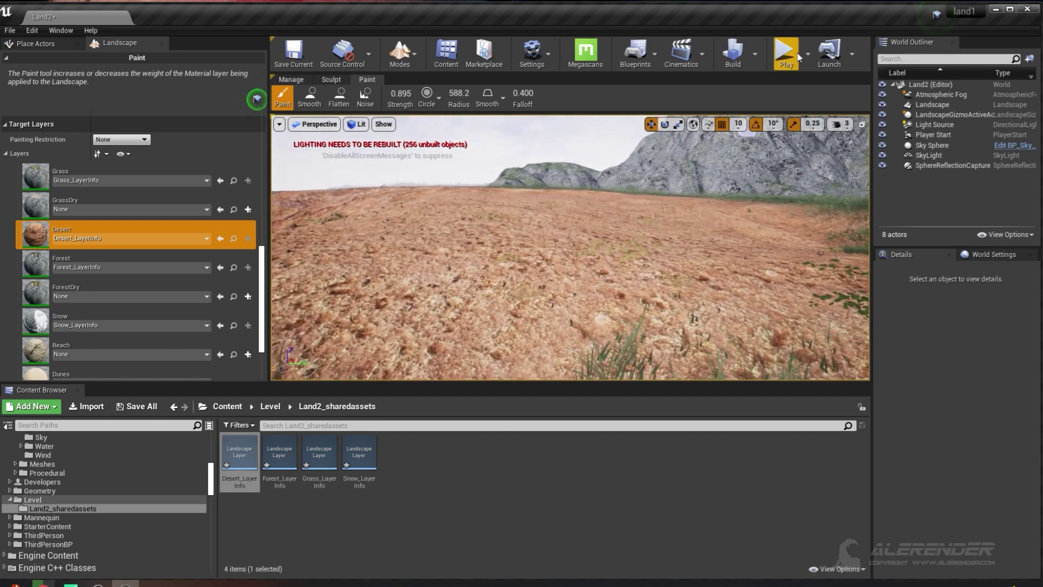
click(780, 53)
key(w)
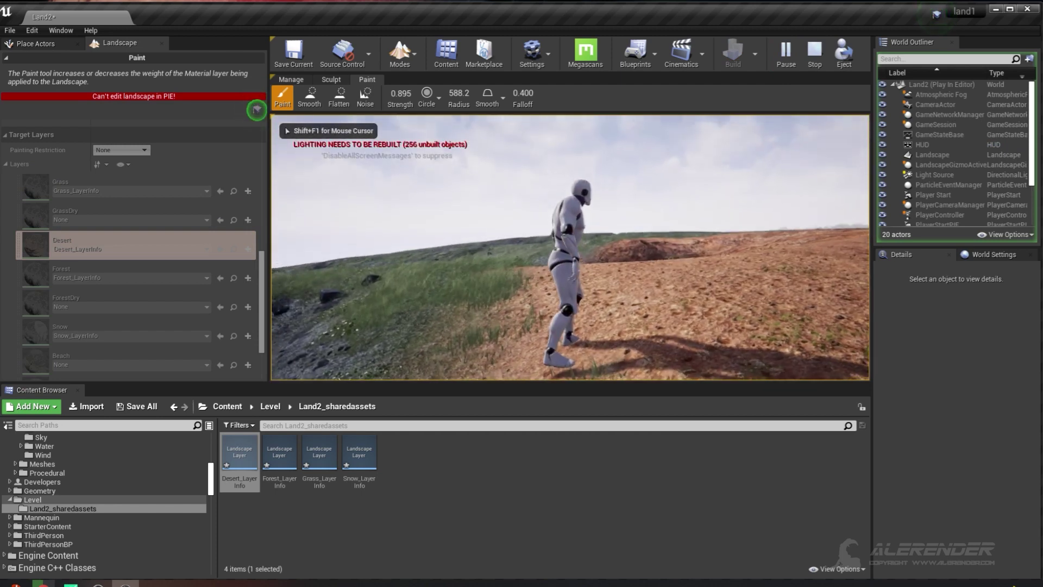
key(w)
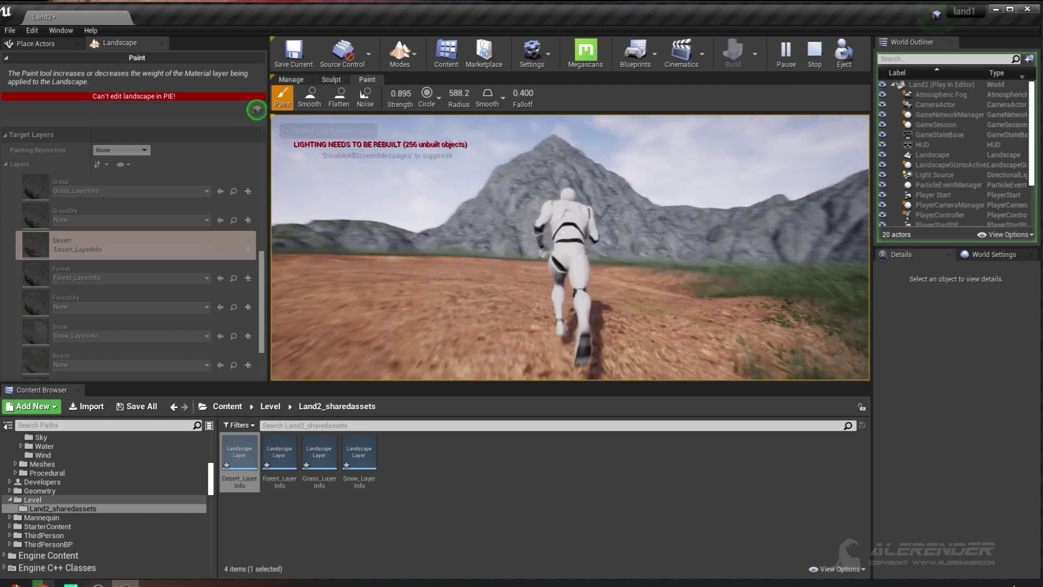
key(w)
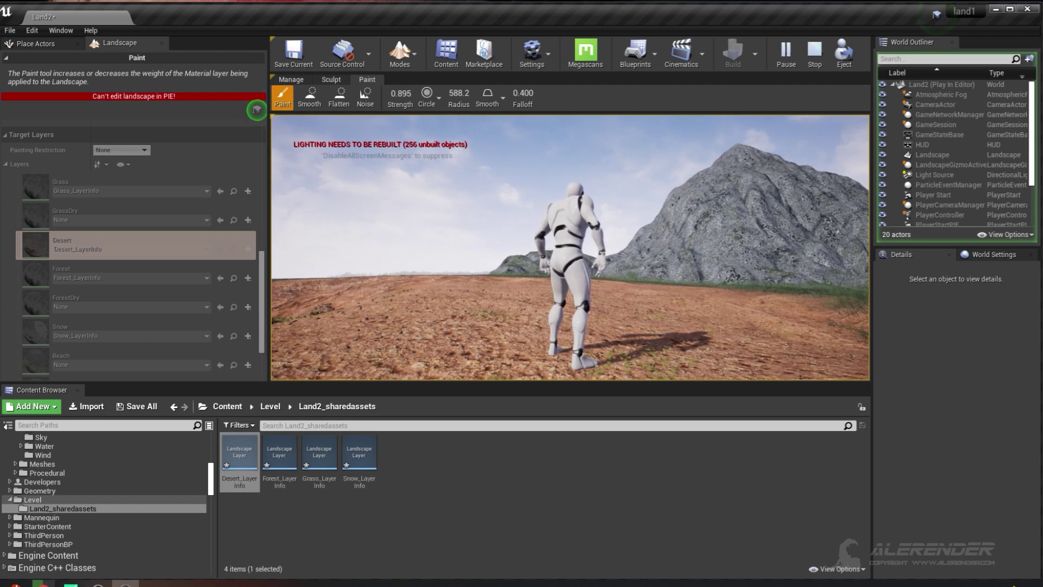
key(w)
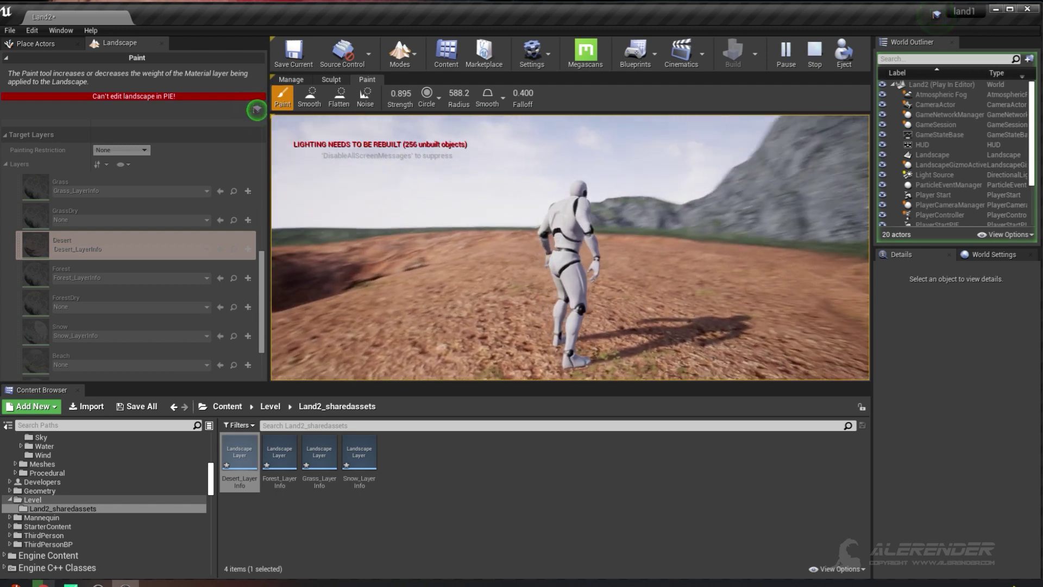
Move the character off the desert patch into the grassland, running and jumping to inspect the grass and surrounding mountains.
key(w)
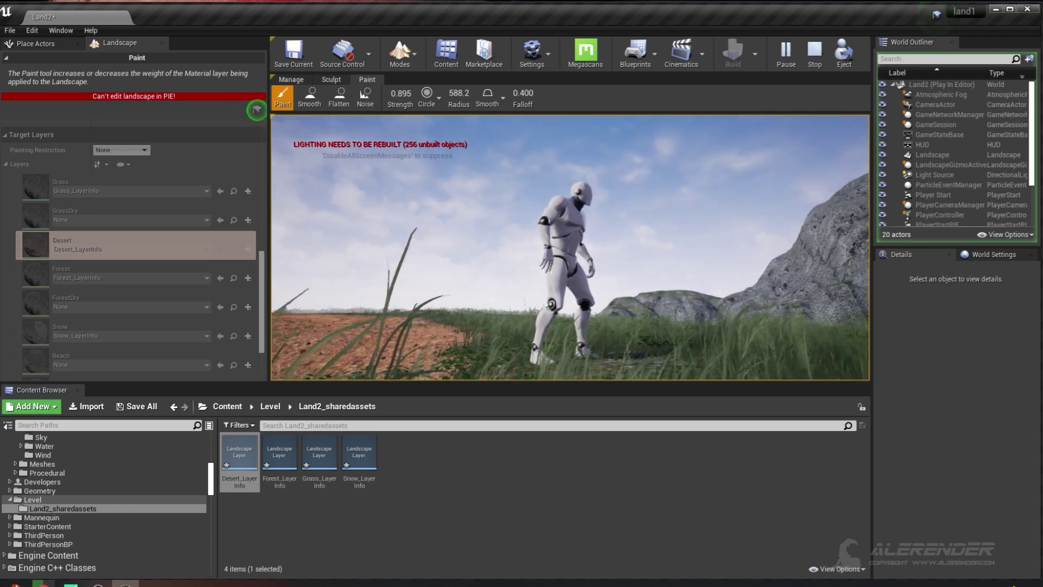
key(w)
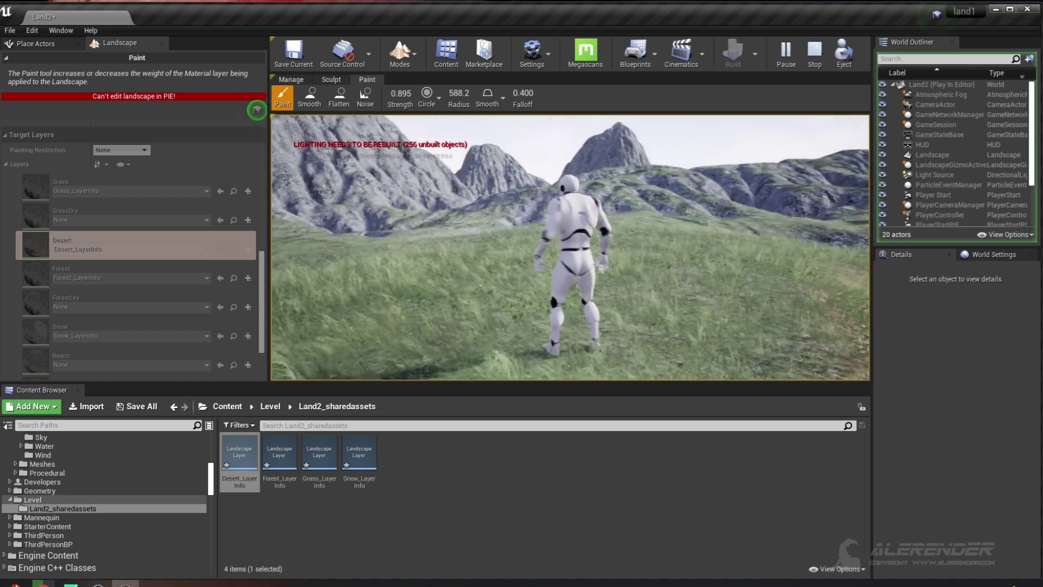
key(w)
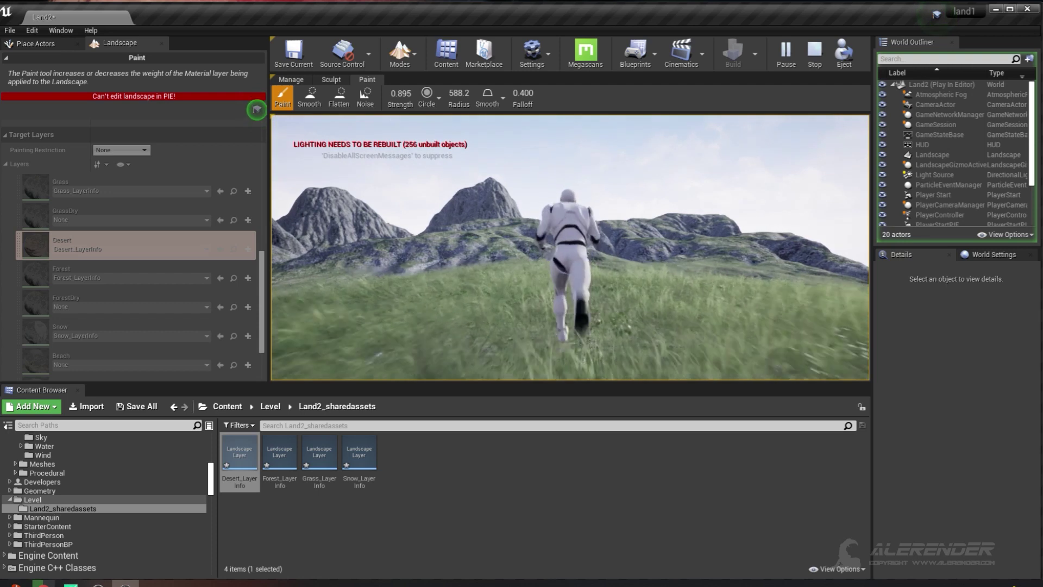
key(space)
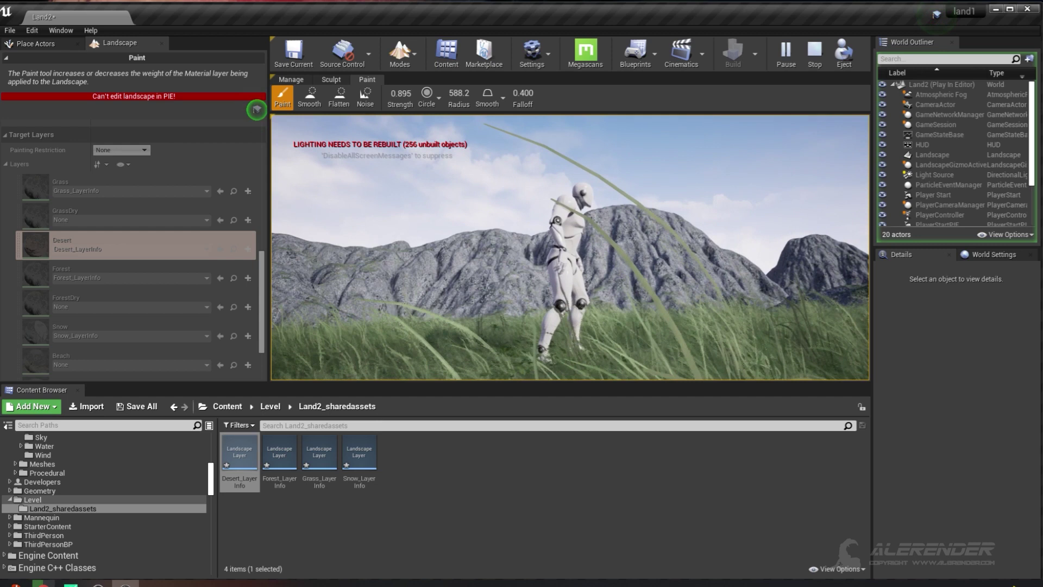
key(w)
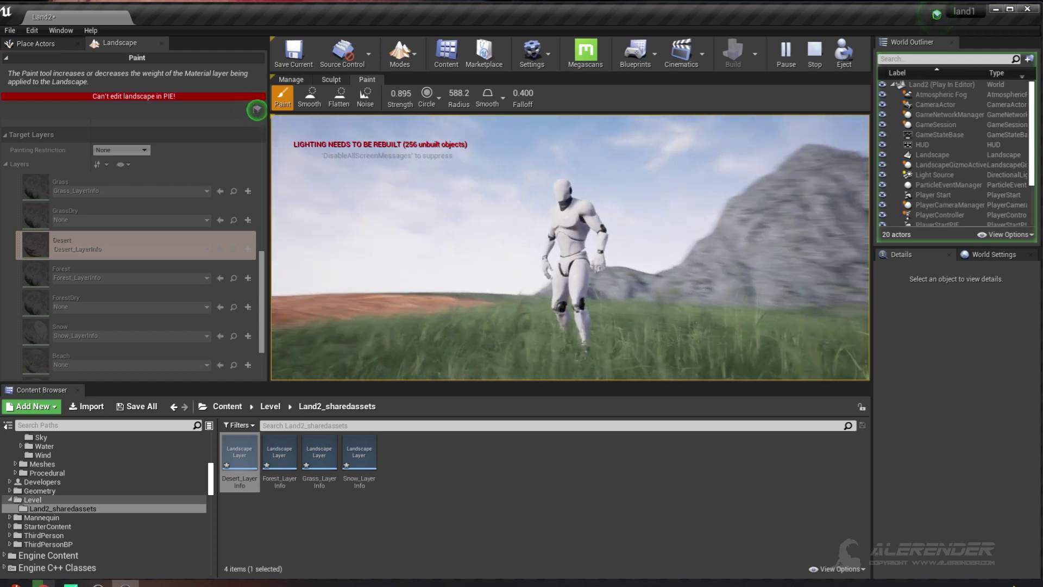
key(w)
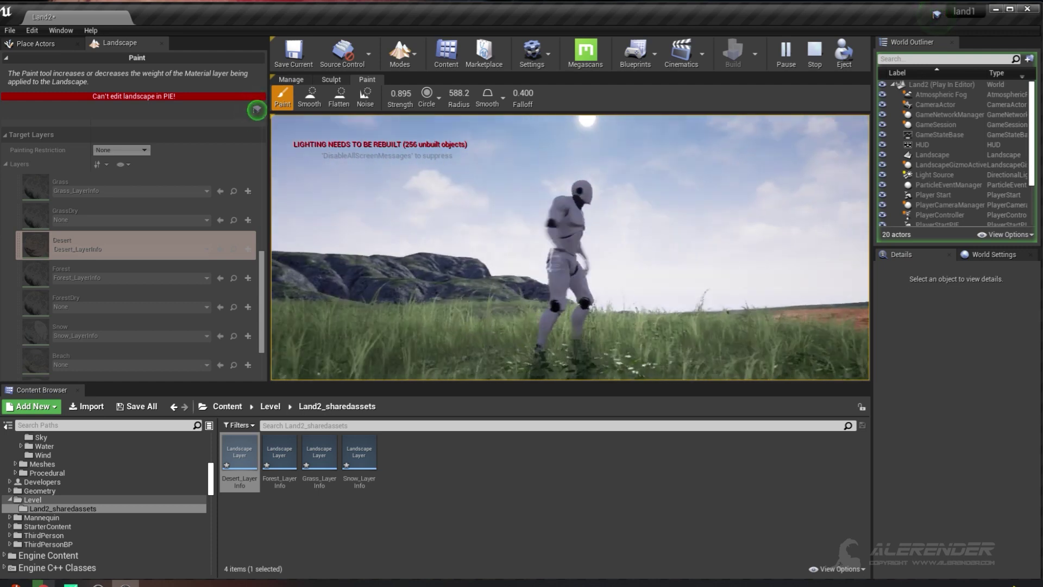
key(w)
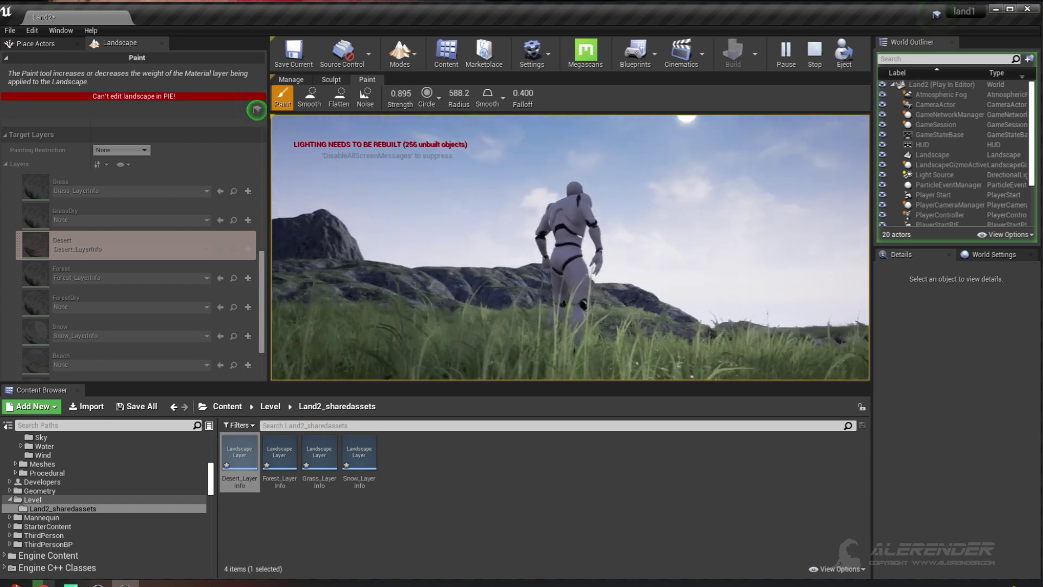
key(s)
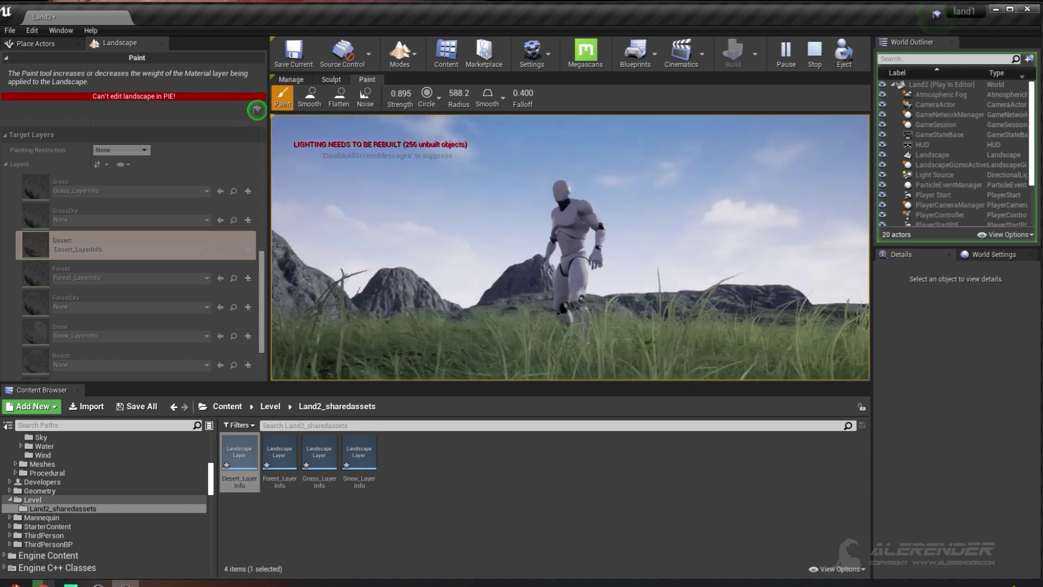